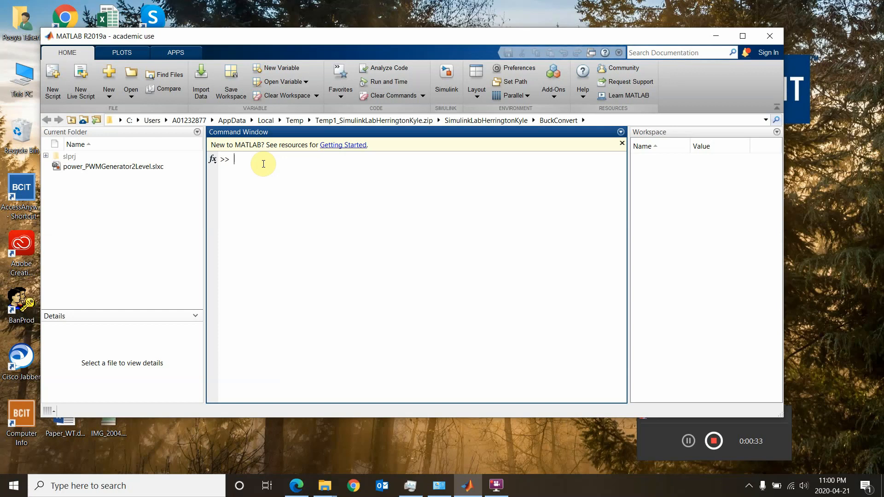
Step: Recall the power_PWMGenerator2Level command from the history and run it to open the example model
{"action": "key", "text": "Up"}
{"action": "key", "text": "Up"}
{"action": "key", "text": "Up"}
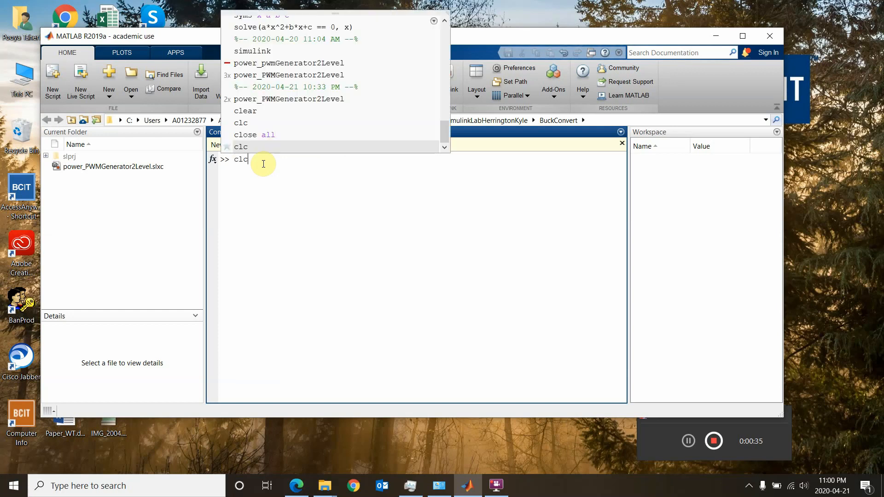
{"action": "key", "text": "Up"}
{"action": "key", "text": "Up"}
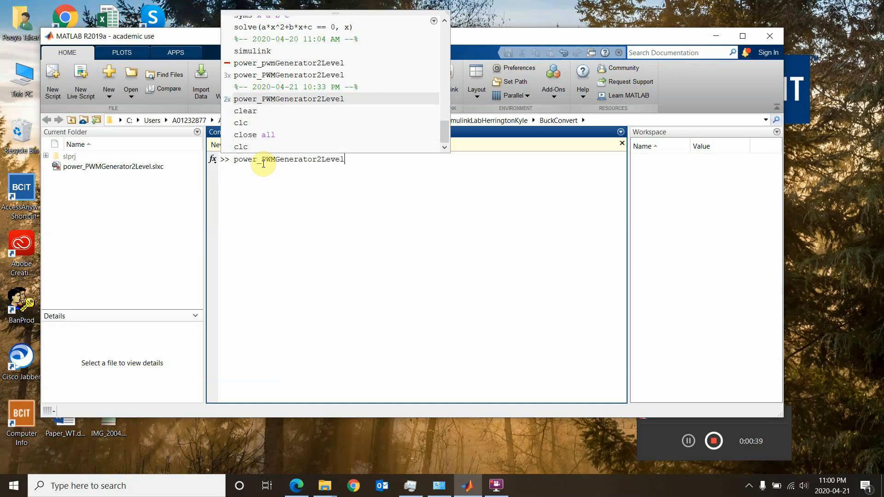
{"action": "left_click", "coordinate": [271, 187]}
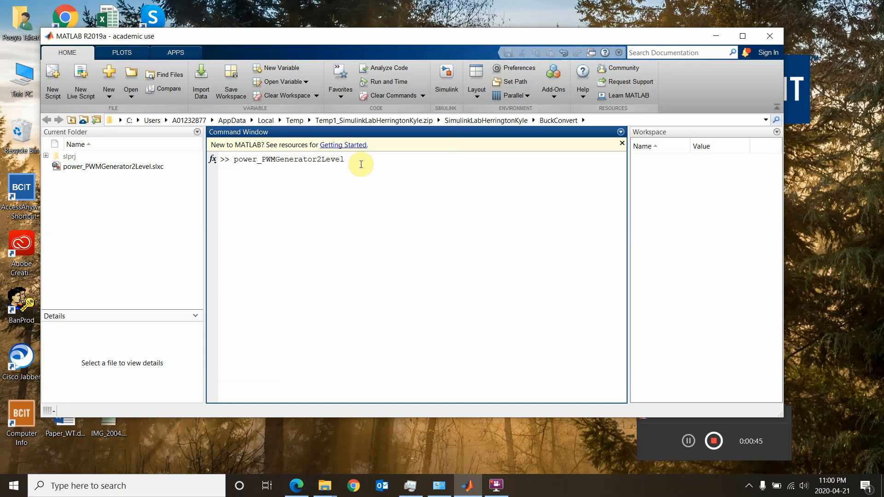
{"action": "key", "text": "Return"}
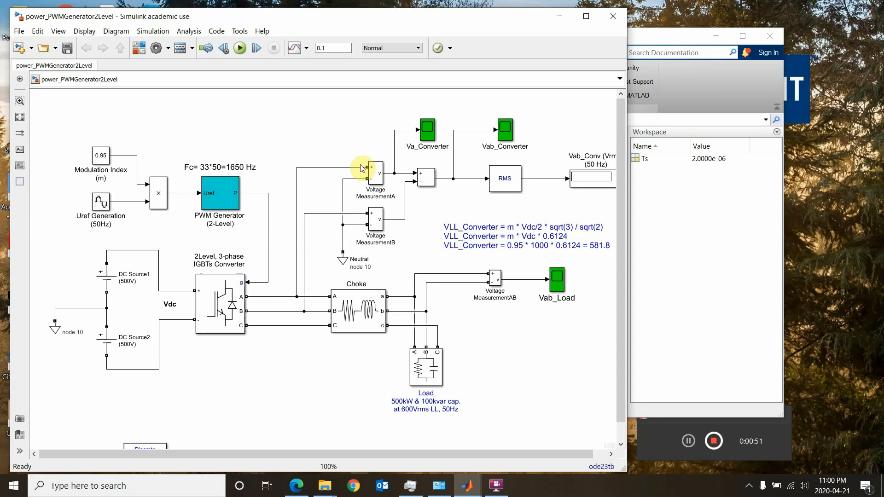
Step: Widen the model window and fit the whole PWM generator diagram to the view
{"action": "left_click", "coordinate": [368, 166]}
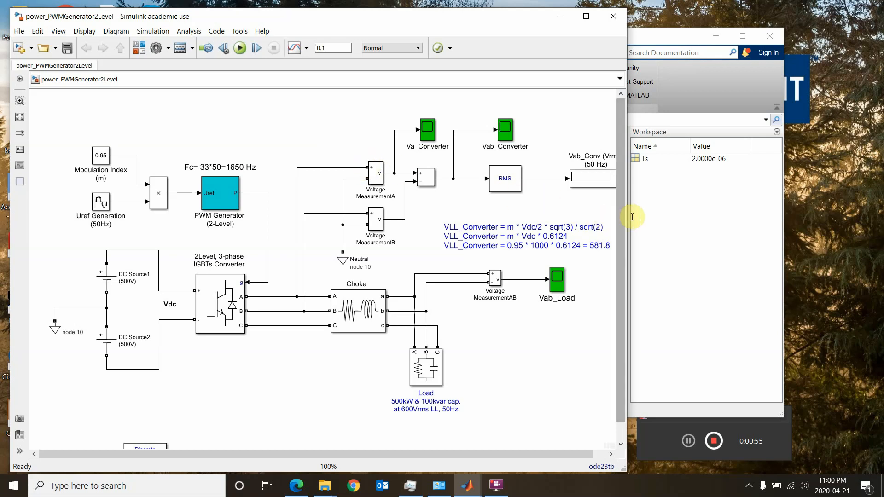
{"action": "left_click_drag", "start_coordinate": [629, 216], "coordinate": [771, 214]}
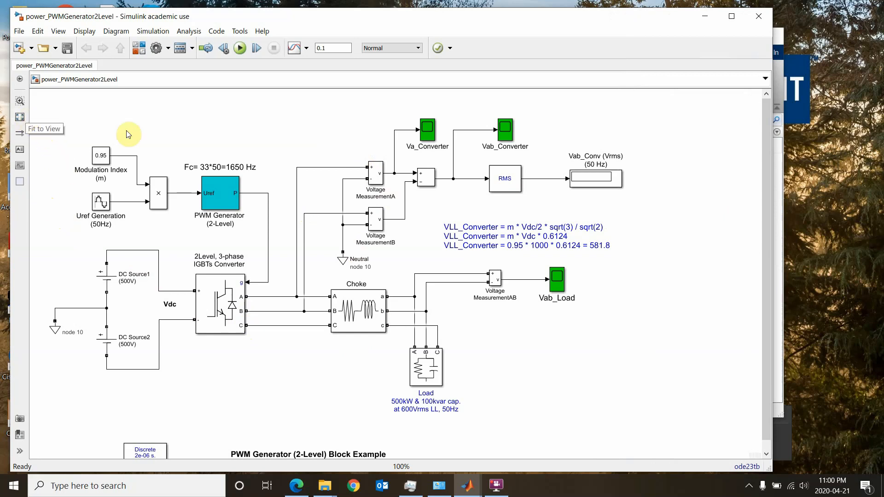
{"action": "left_click", "coordinate": [19, 118]}
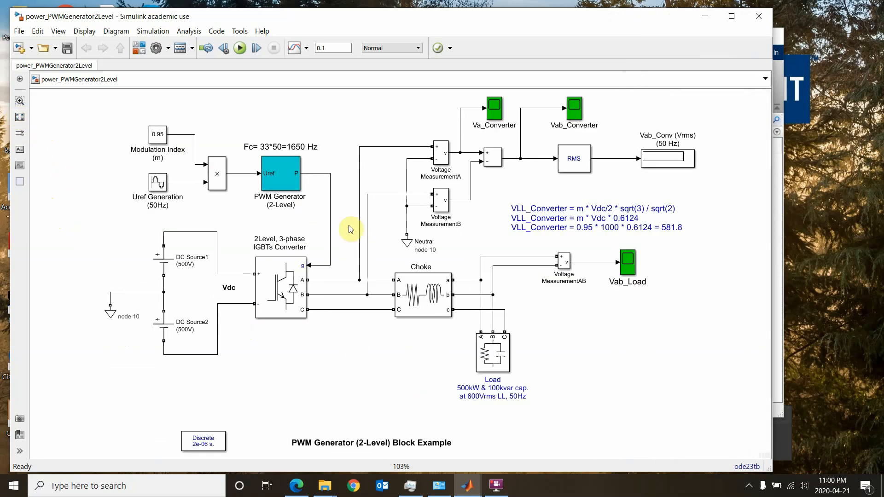
Step: Examine the power circuit from the DC sources through the converter and choke to the voltage measurements, RMS display and Vab_Load scope
{"action": "left_click", "coordinate": [428, 244]}
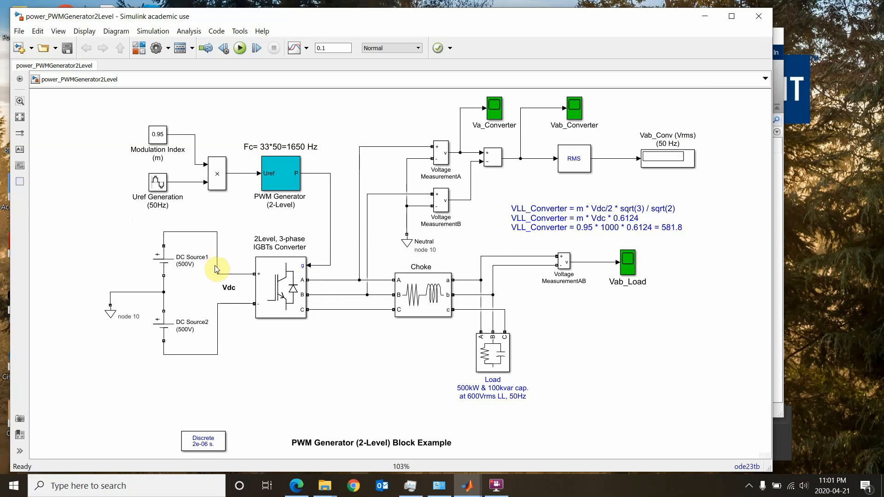
{"action": "left_click", "coordinate": [264, 278]}
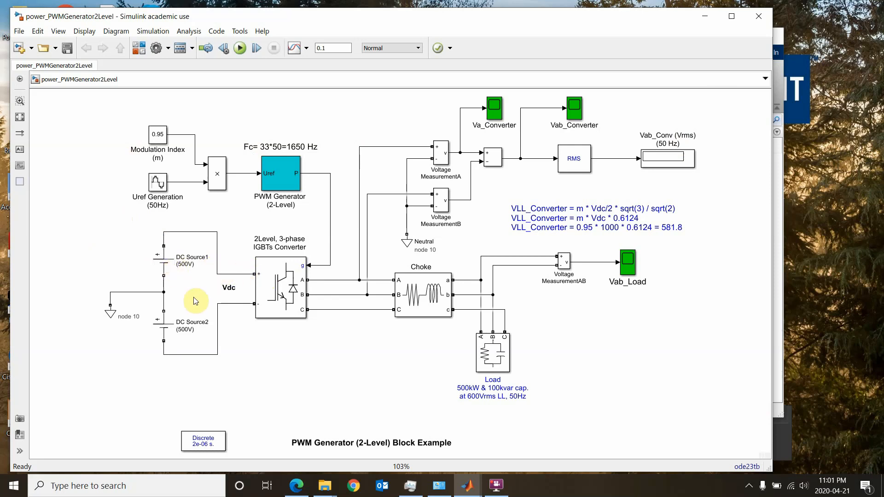
{"action": "left_click", "coordinate": [192, 325]}
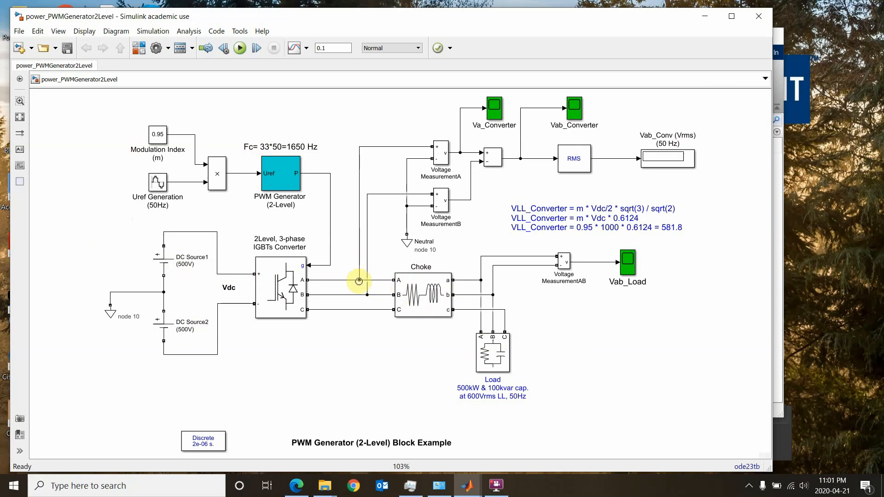
{"action": "left_click_drag", "start_coordinate": [359, 281], "coordinate": [359, 280]}
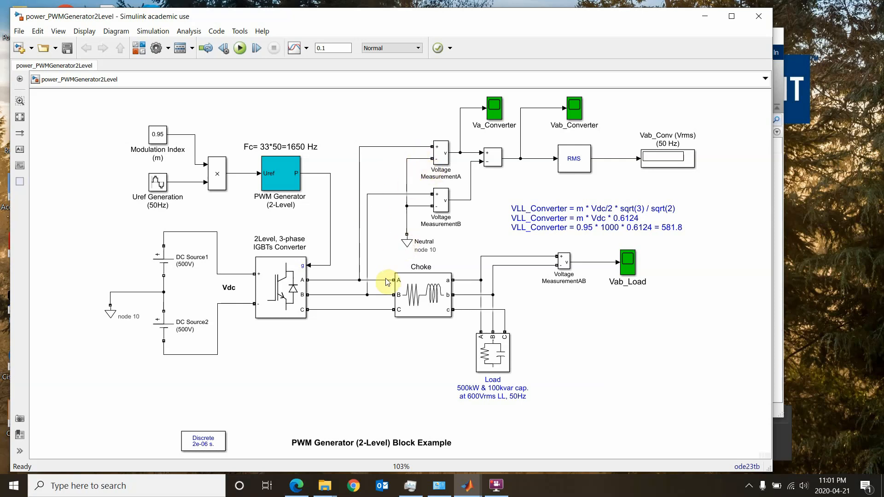
{"action": "left_click", "coordinate": [437, 217]}
{"action": "left_click", "coordinate": [579, 164]}
{"action": "left_click", "coordinate": [652, 165]}
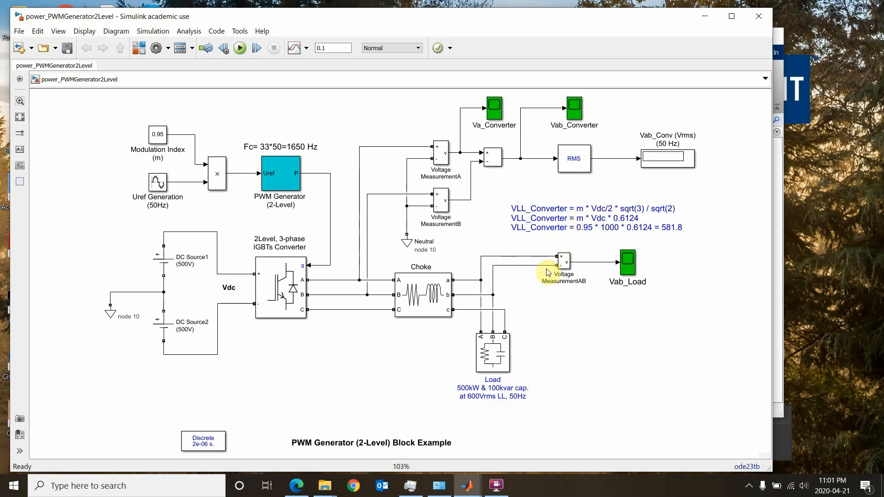
{"action": "left_click", "coordinate": [562, 262]}
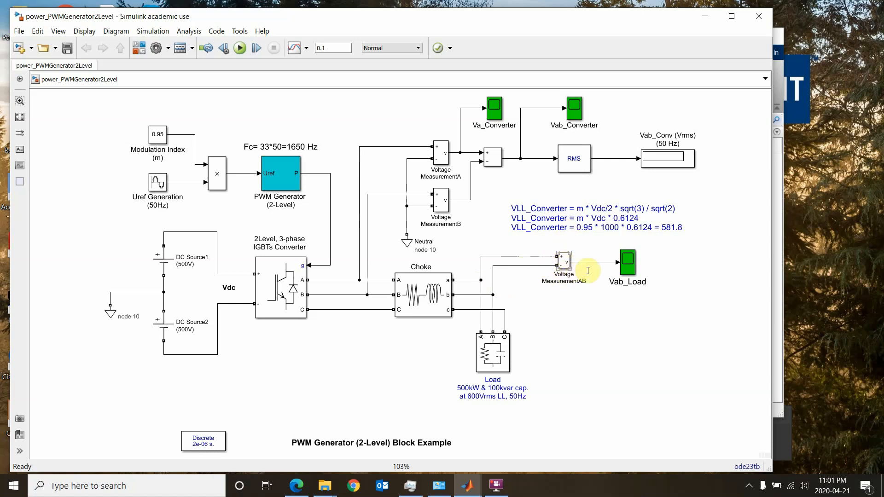
{"action": "left_click", "coordinate": [632, 262]}
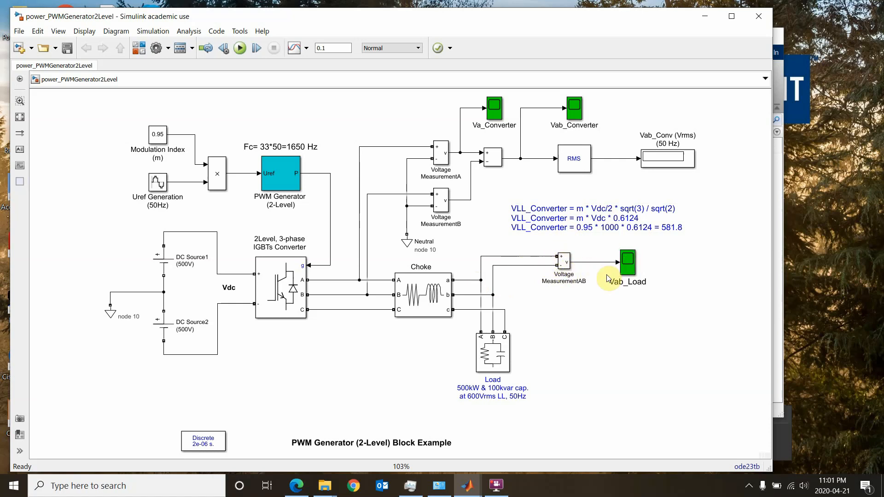
{"action": "left_click", "coordinate": [435, 293]}
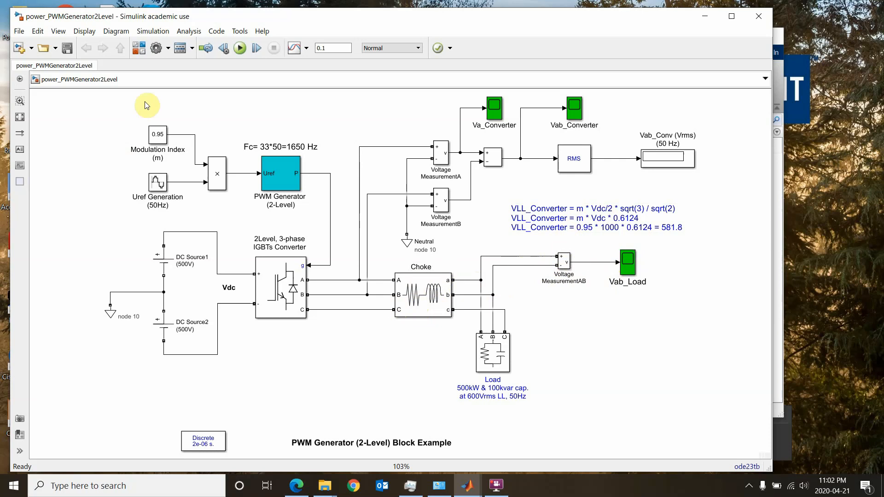
Step: Examine the control section with the Modulation Index, Uref Generation and two-level PWM Generator blocks
{"action": "left_click", "coordinate": [154, 187]}
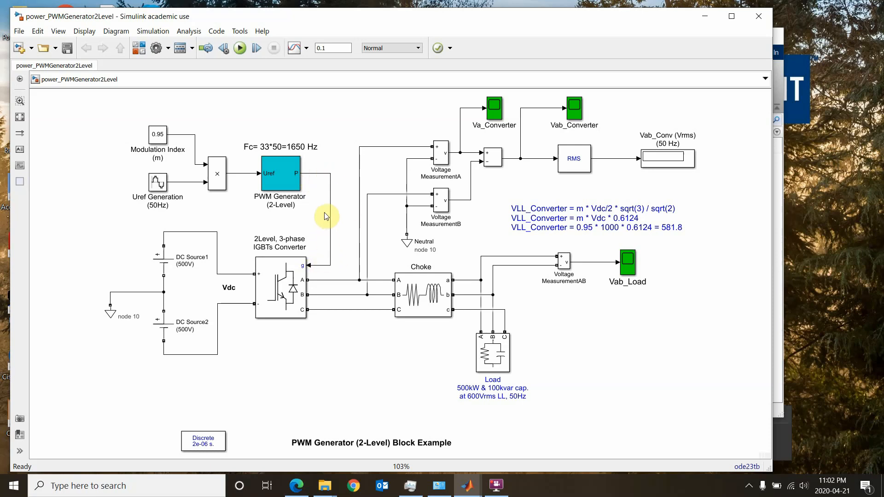
{"action": "left_click", "coordinate": [174, 196]}
{"action": "left_click", "coordinate": [291, 193]}
{"action": "left_click", "coordinate": [319, 192]}
{"action": "left_click", "coordinate": [174, 196]}
{"action": "left_click", "coordinate": [158, 185]}
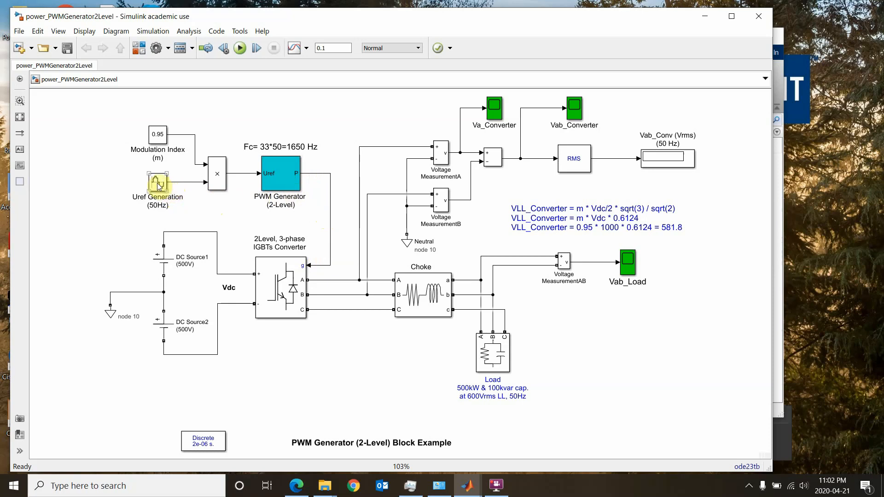
{"action": "left_click", "coordinate": [183, 185]}
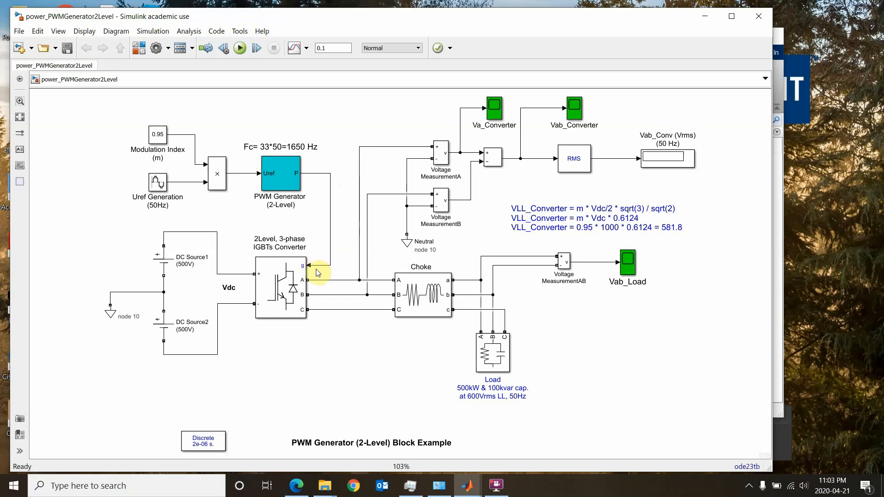
Step: Examine the three-phase IGBTs Converter block with its gate input, and the Choke block connected to its outputs
{"action": "left_click", "coordinate": [295, 303]}
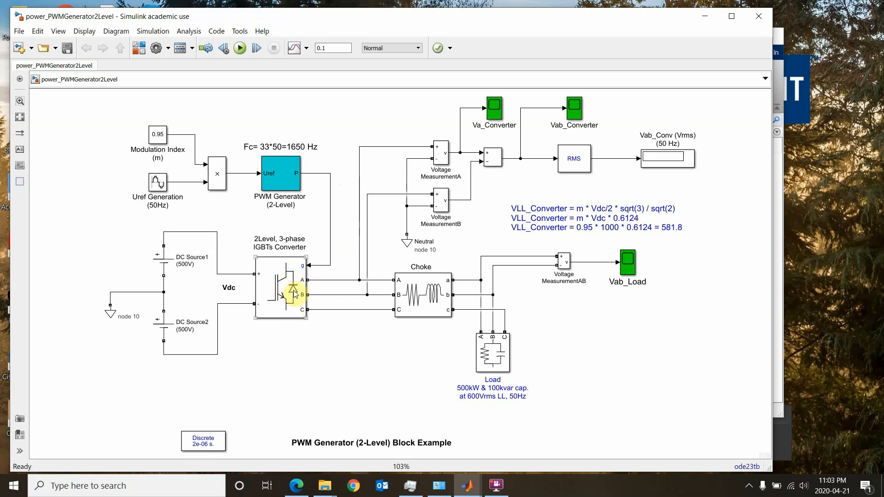
{"action": "left_click", "coordinate": [316, 262]}
{"action": "left_click", "coordinate": [258, 284]}
{"action": "left_click", "coordinate": [291, 286]}
{"action": "left_click", "coordinate": [289, 249]}
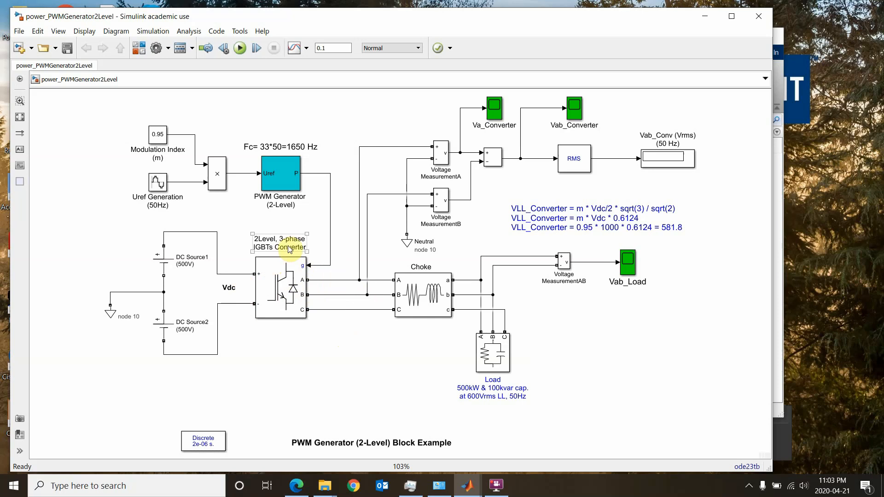
{"action": "left_click", "coordinate": [296, 268]}
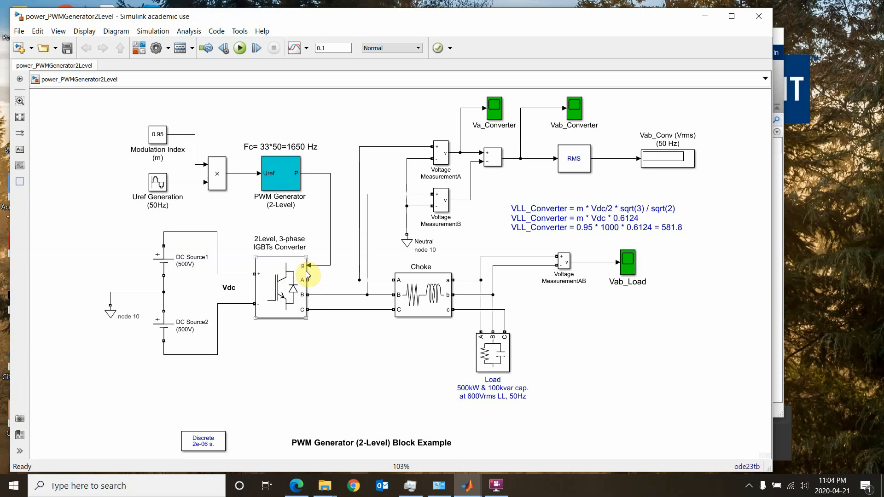
{"action": "left_click", "coordinate": [402, 295]}
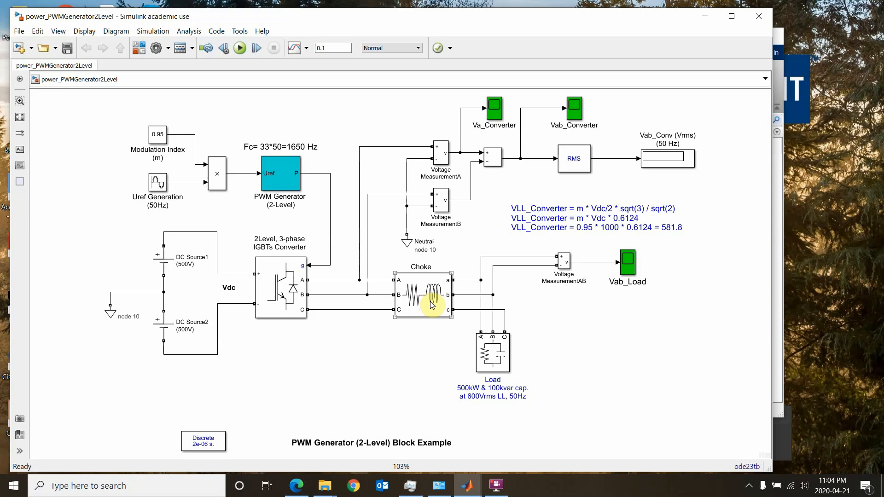
{"action": "left_click", "coordinate": [330, 297]}
Step: Search the Simulink library for RLC and add a Series RLC Branch block to the model below the Choke block
{"action": "left_click", "coordinate": [137, 49]}
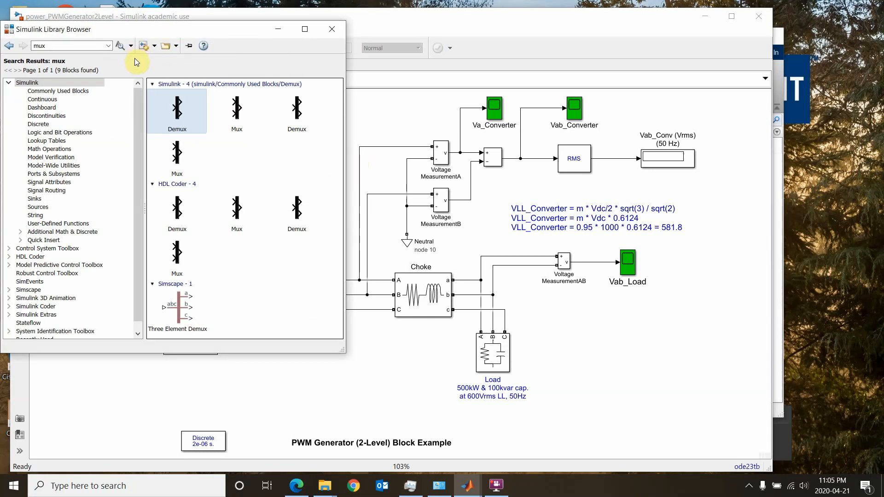
{"action": "left_click", "coordinate": [434, 299]}
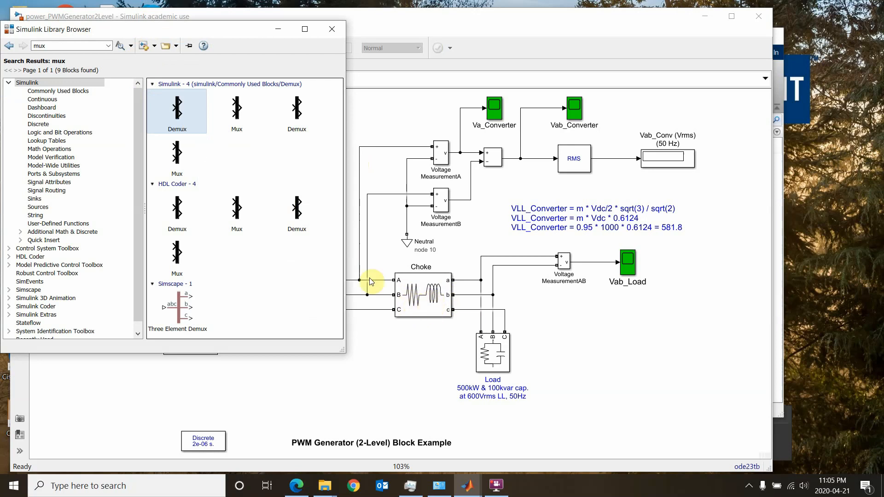
{"action": "double_click", "coordinate": [55, 43]}
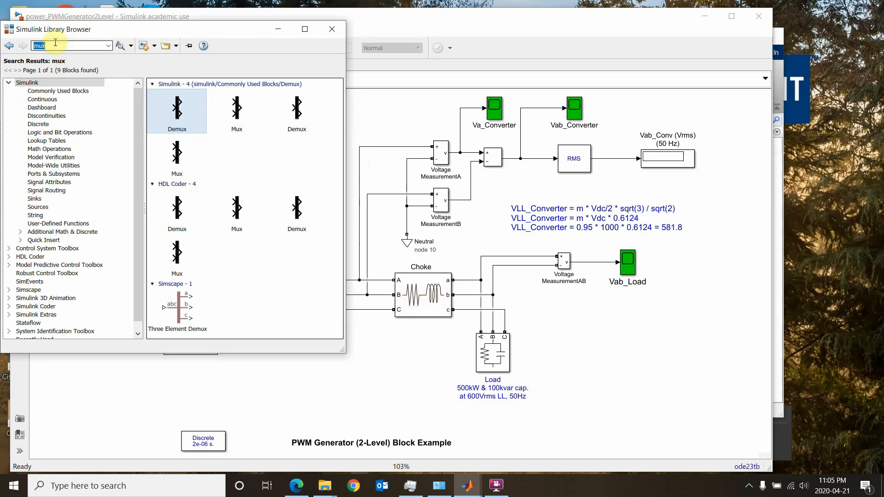
{"action": "type", "text": "R"}
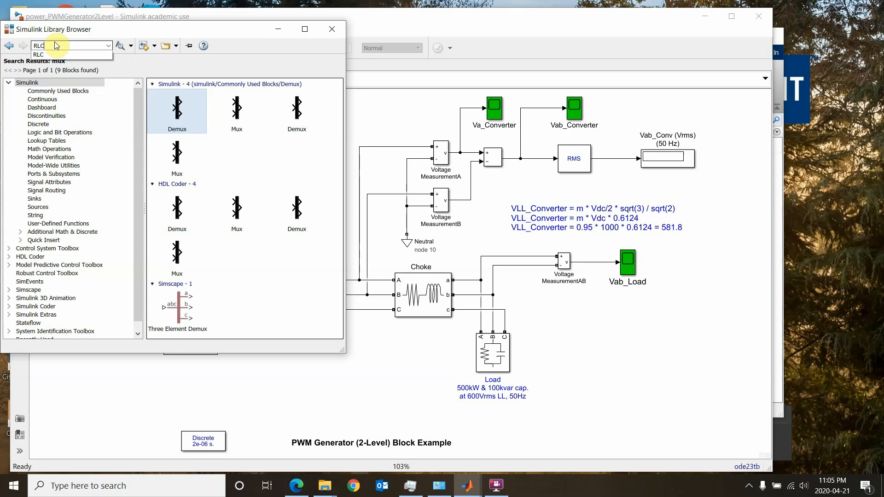
{"action": "type", "text": "LC"}
{"action": "key", "text": "Return"}
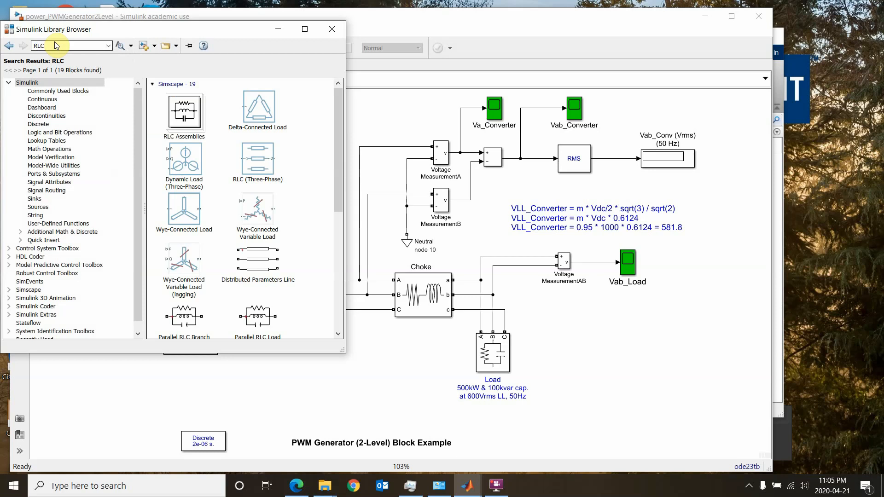
{"action": "left_click_drag", "start_coordinate": [339, 138], "coordinate": [338, 224]}
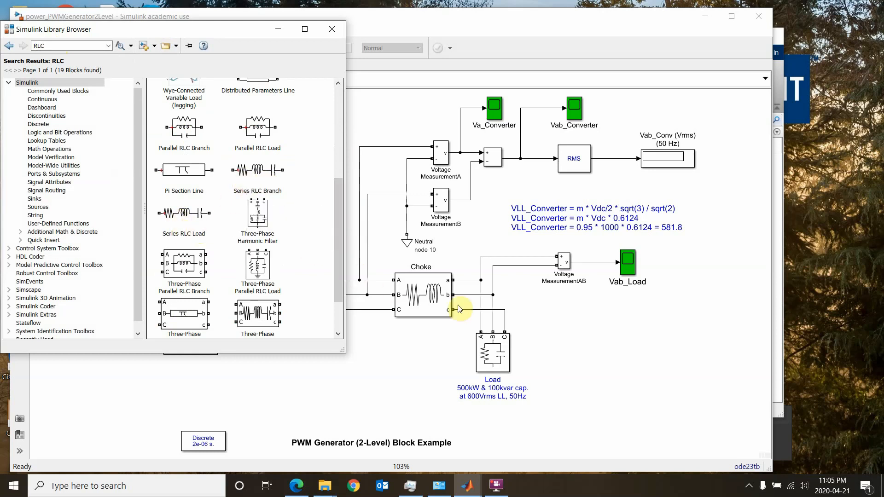
{"action": "left_click", "coordinate": [260, 173]}
{"action": "left_click_drag", "start_coordinate": [260, 173], "coordinate": [417, 361]}
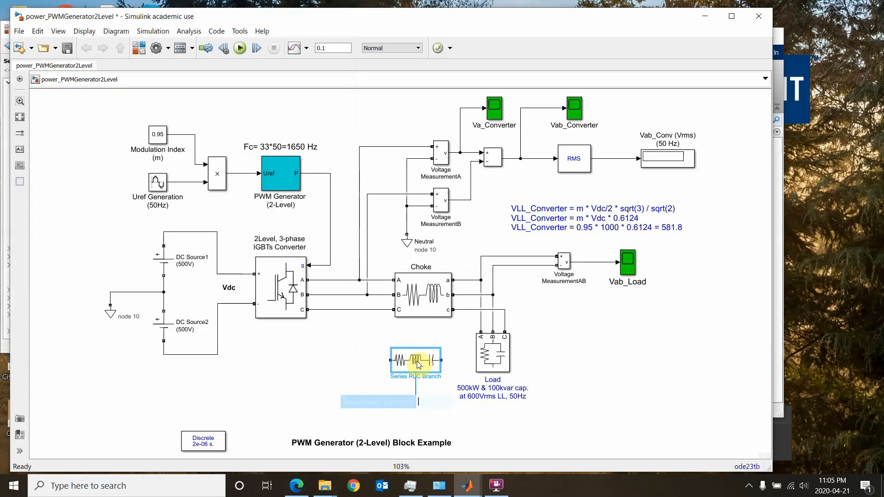
Step: Examine the Load block and look through the library's RLC results for load blocks such as Parallel RLC Load
{"action": "left_click", "coordinate": [491, 355]}
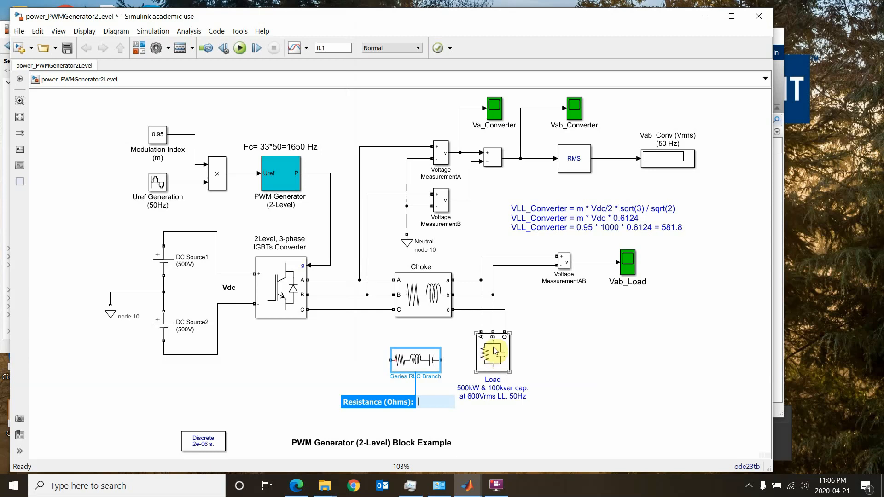
{"action": "left_click", "coordinate": [139, 48]}
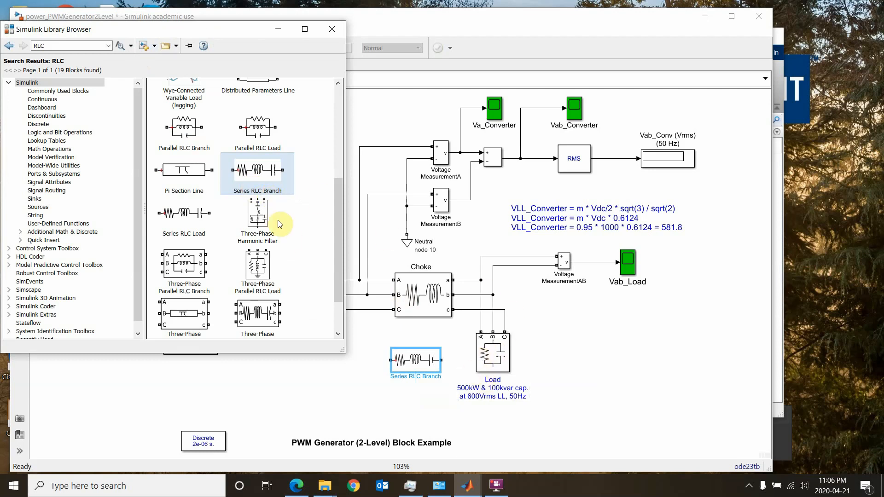
{"action": "left_click_drag", "start_coordinate": [339, 227], "coordinate": [341, 203]}
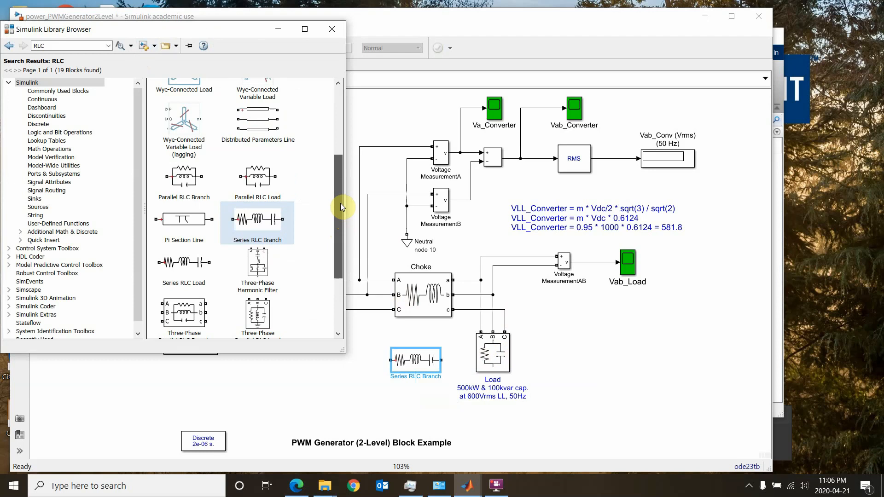
{"action": "left_click_drag", "start_coordinate": [341, 203], "coordinate": [339, 223]}
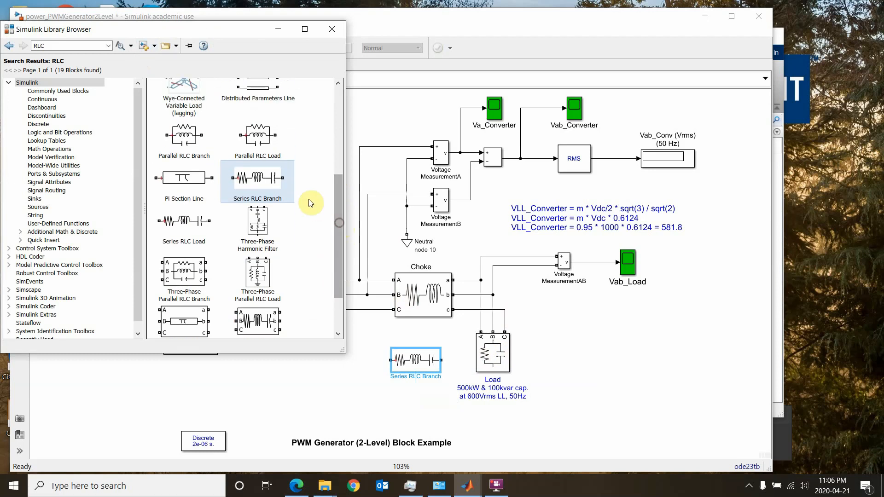
{"action": "left_click", "coordinate": [262, 138]}
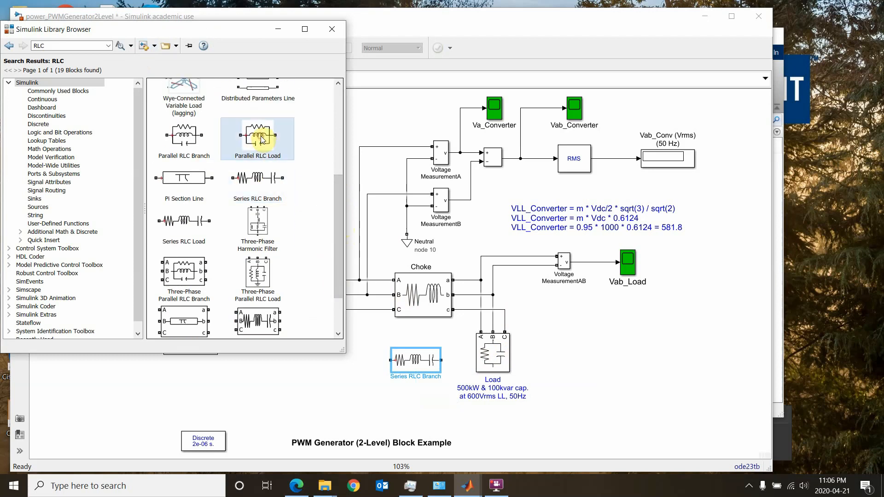
{"action": "left_click", "coordinate": [311, 167]}
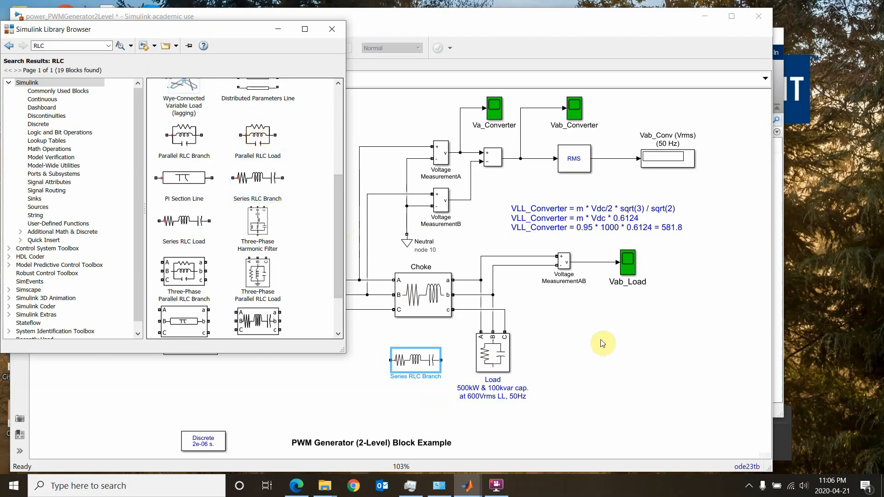
Step: View the parameters of the library's Parallel RLC Load block and close them without changes
{"action": "double_click", "coordinate": [260, 137]}
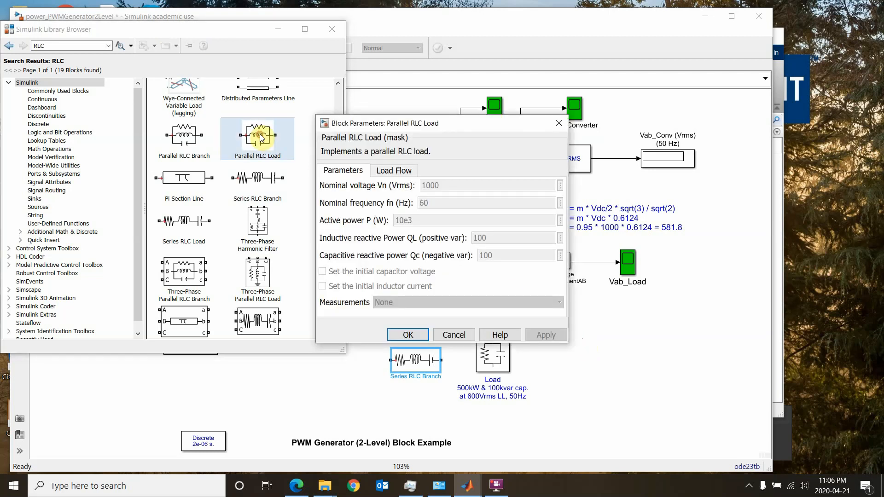
{"action": "left_click", "coordinate": [453, 334]}
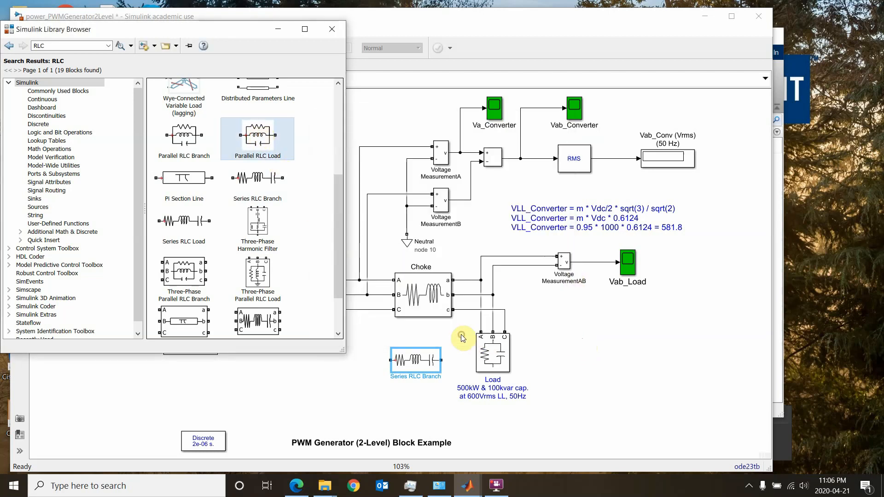
{"action": "double_click", "coordinate": [257, 138]}
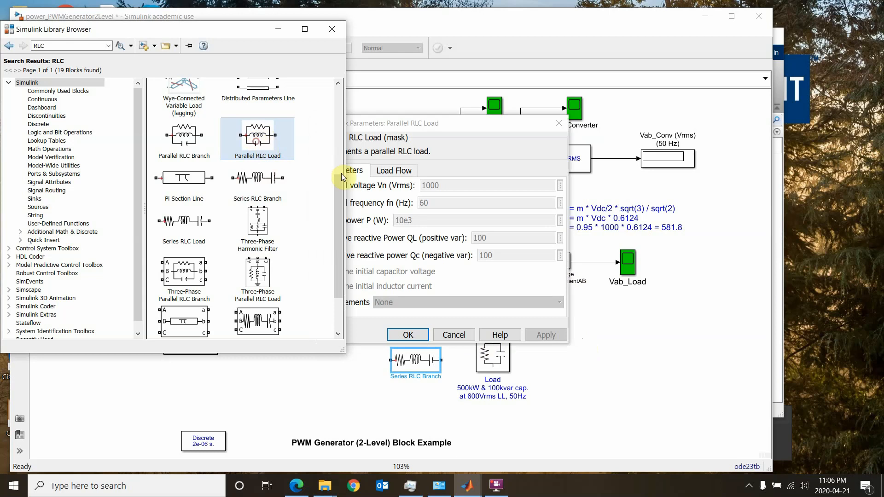
{"action": "left_click", "coordinate": [453, 335]}
Step: Add a Parallel RLC Load block from the library to the model, just below the Voltage MeasurementB block
{"action": "left_click", "coordinate": [259, 134]}
{"action": "left_click_drag", "start_coordinate": [260, 134], "coordinate": [434, 222]}
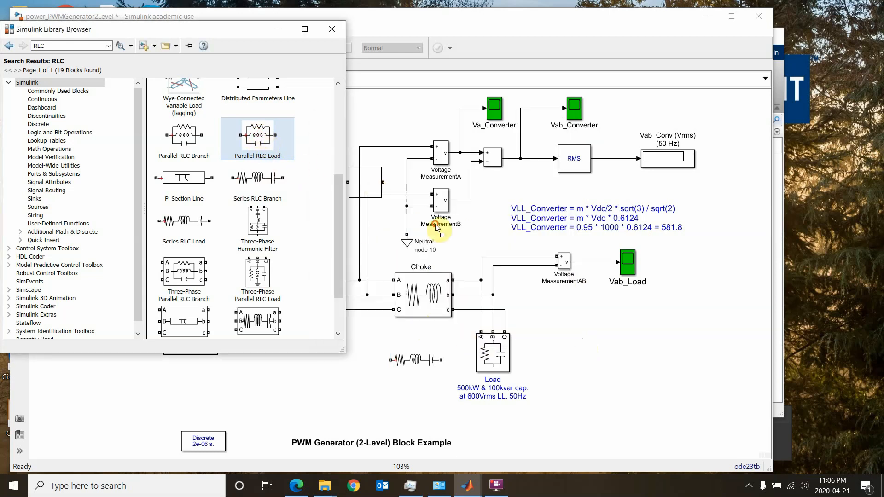
{"action": "left_click_drag", "start_coordinate": [493, 278], "coordinate": [531, 279]}
{"action": "left_click_drag", "start_coordinate": [488, 311], "coordinate": [496, 308]}
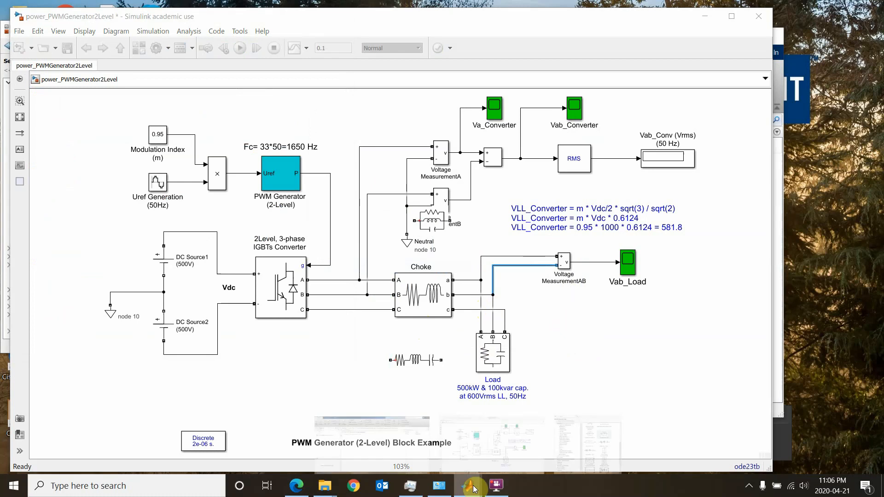
Step: Add another Parallel RLC Load block to the empty area beside the three-phase Load block, below Vab_Load
{"action": "mouse_move", "coordinate": [465, 481]}
{"action": "left_click", "coordinate": [596, 448]}
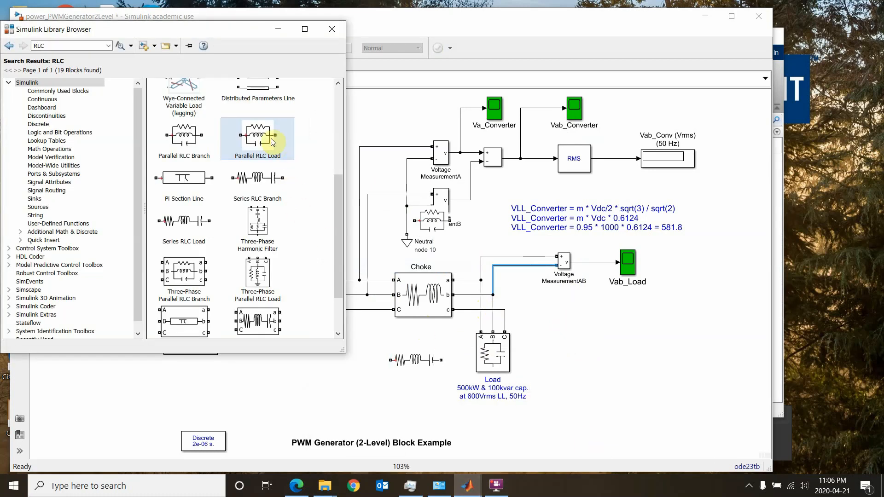
{"action": "left_click_drag", "start_coordinate": [268, 137], "coordinate": [574, 335]}
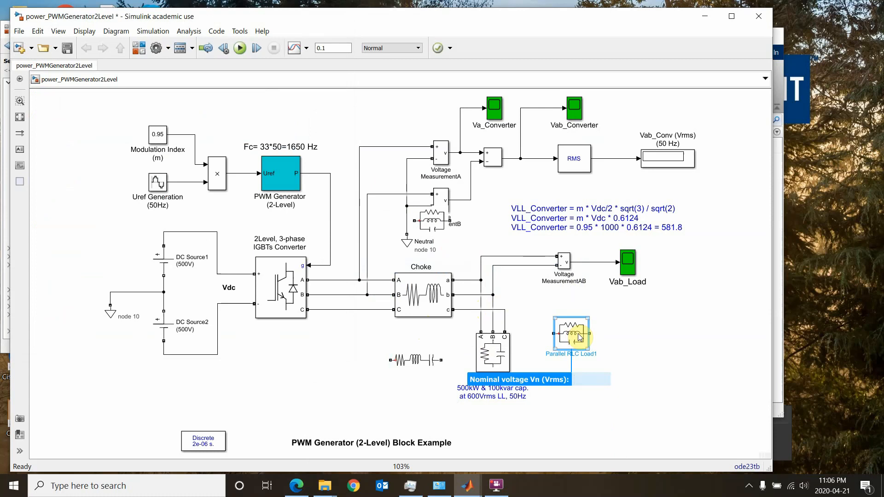
Step: Check the Choke's parameters and set the Series RLC Branch to resistance 1e-3 Ohms, inductance 400e-6 H and capacitance 0 F
{"action": "double_click", "coordinate": [417, 300]}
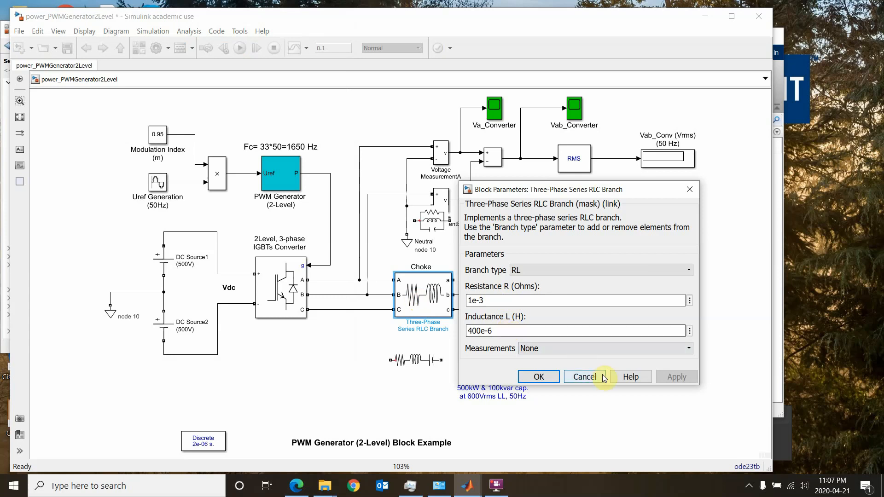
{"action": "left_click", "coordinate": [584, 376]}
{"action": "double_click", "coordinate": [422, 360]}
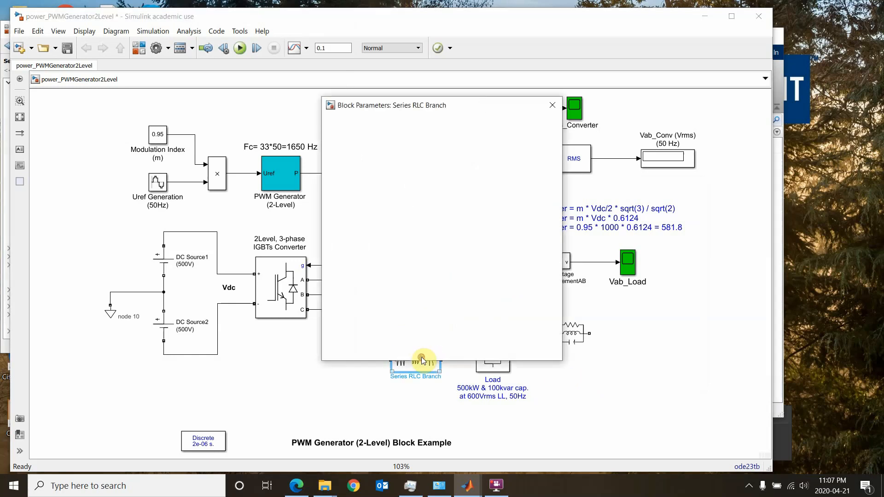
{"action": "left_click", "coordinate": [475, 304]}
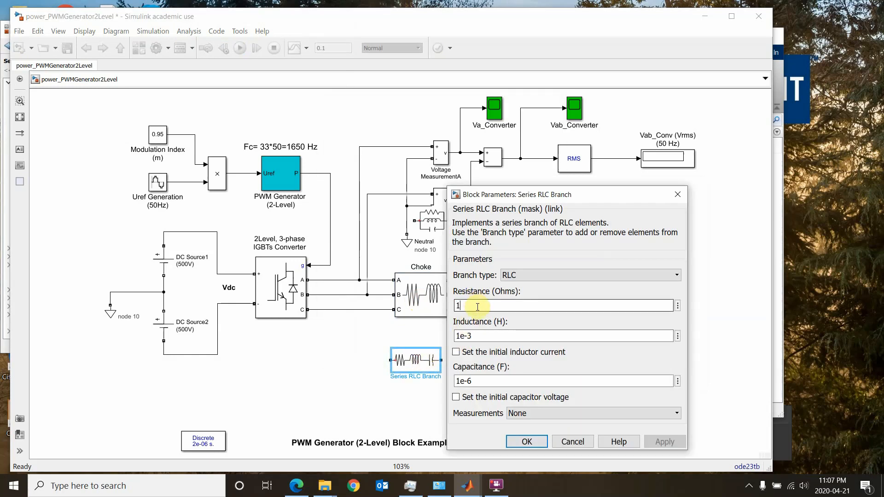
{"action": "type", "text": "e-3"}
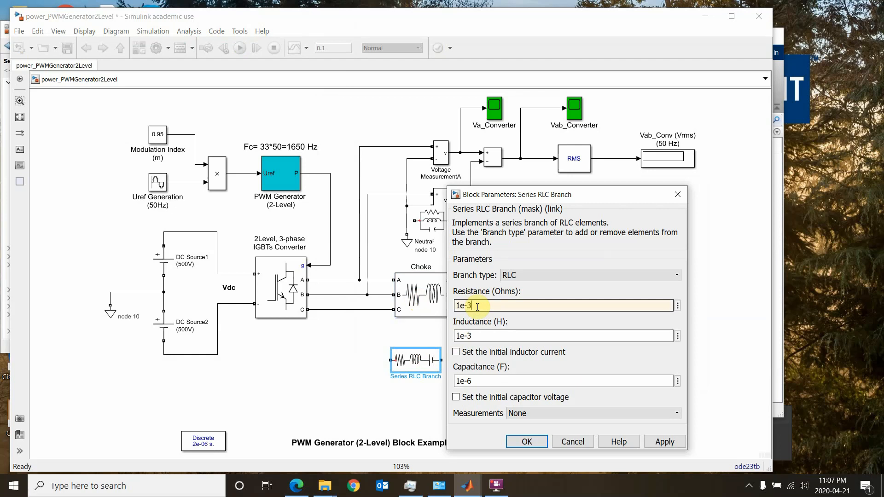
{"action": "key", "text": "Tab"}
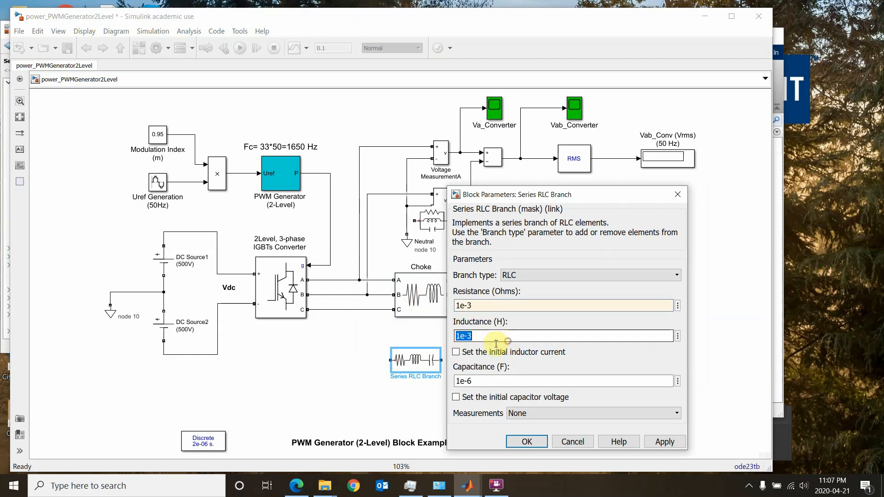
{"action": "type", "text": "400"}
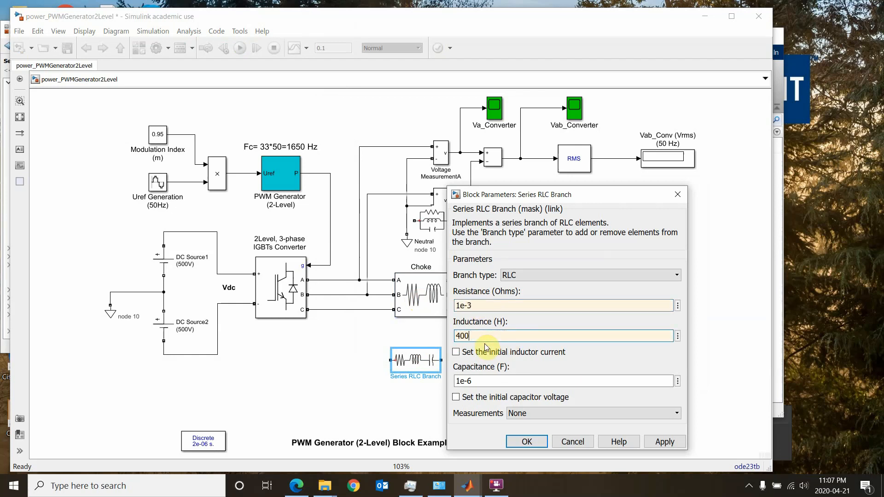
{"action": "type", "text": "e-6"}
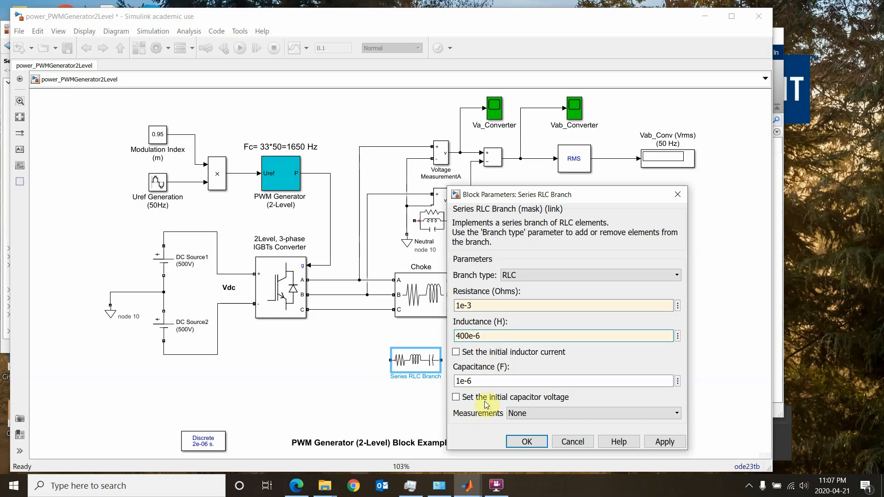
{"action": "double_click", "coordinate": [491, 384]}
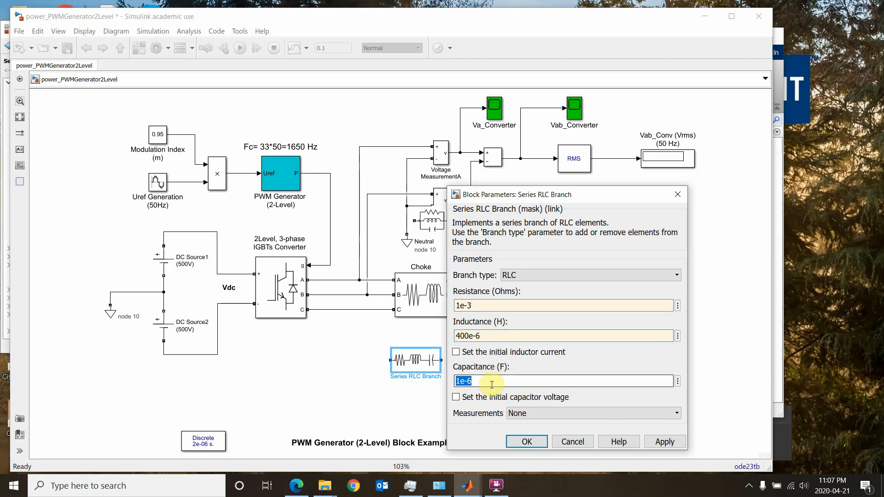
{"action": "type", "text": "0"}
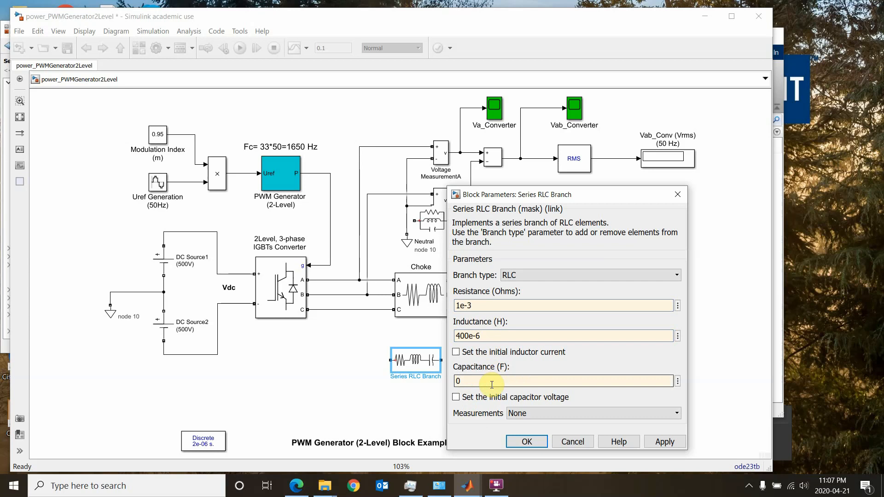
{"action": "key", "text": "Return"}
{"action": "left_click", "coordinate": [434, 372]}
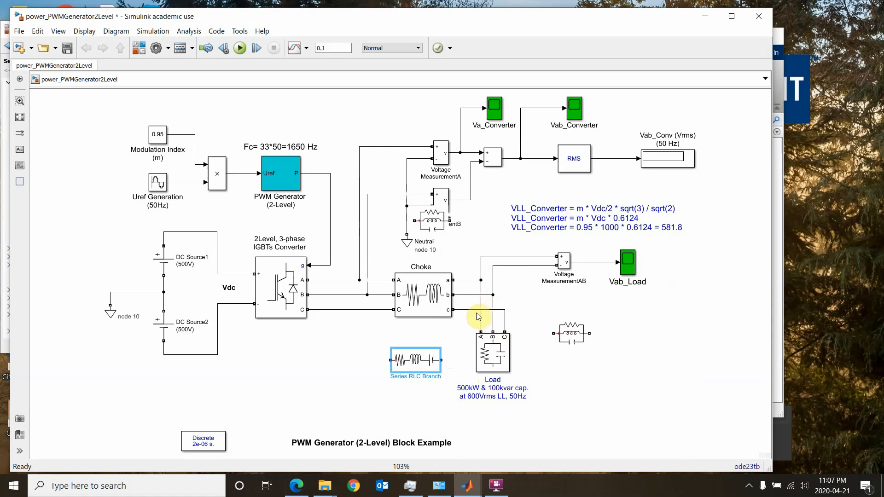
Step: Recheck the Choke block's branch parameters and delete the block from the model
{"action": "double_click", "coordinate": [432, 297]}
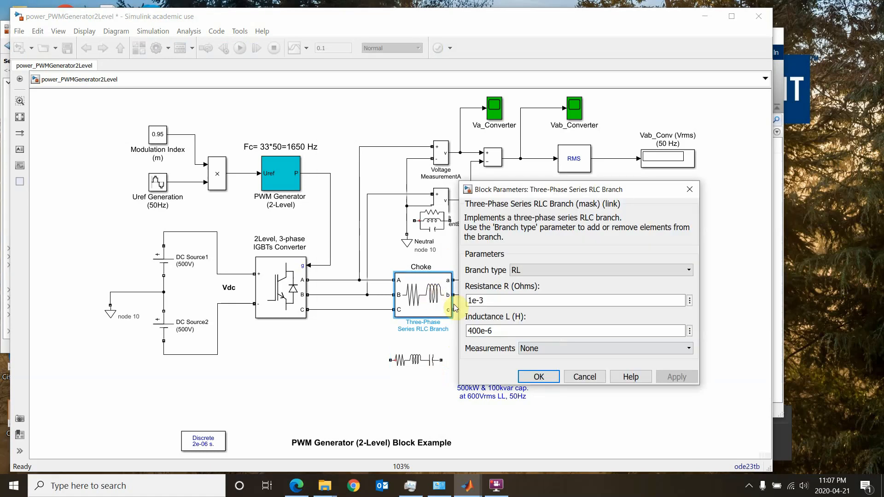
{"action": "left_click", "coordinate": [539, 377]}
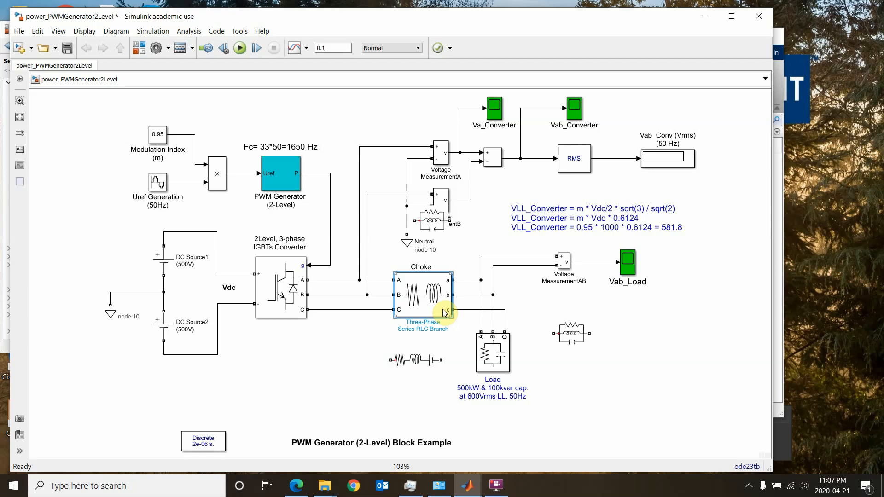
{"action": "key", "text": "Delete"}
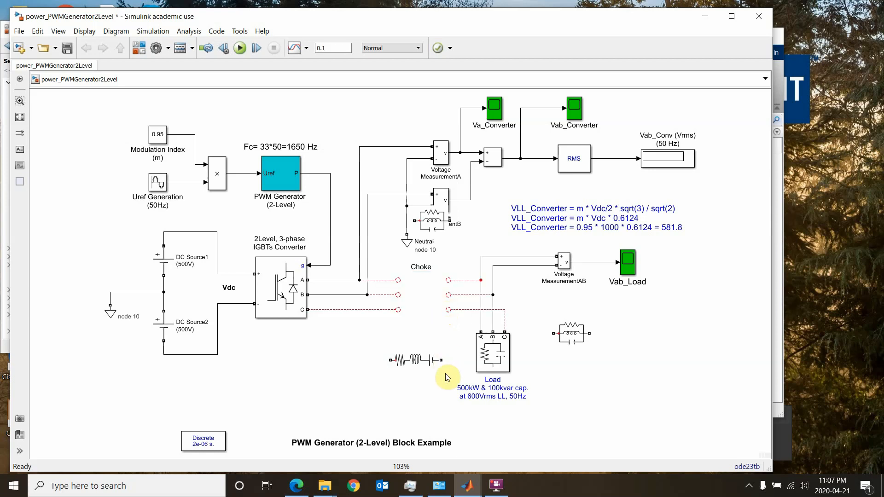
Step: Examine the three-phase Load block's active power and its inductive and capacitive reactive power settings
{"action": "left_click", "coordinate": [503, 348]}
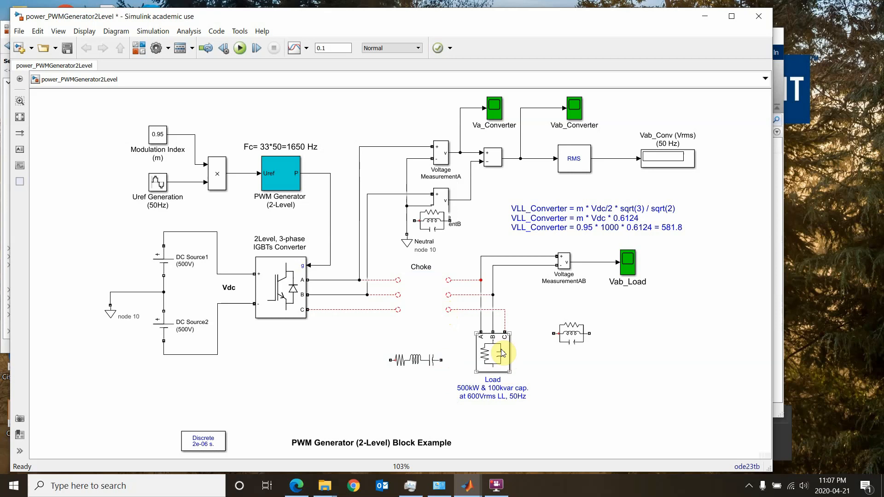
{"action": "double_click", "coordinate": [502, 353]}
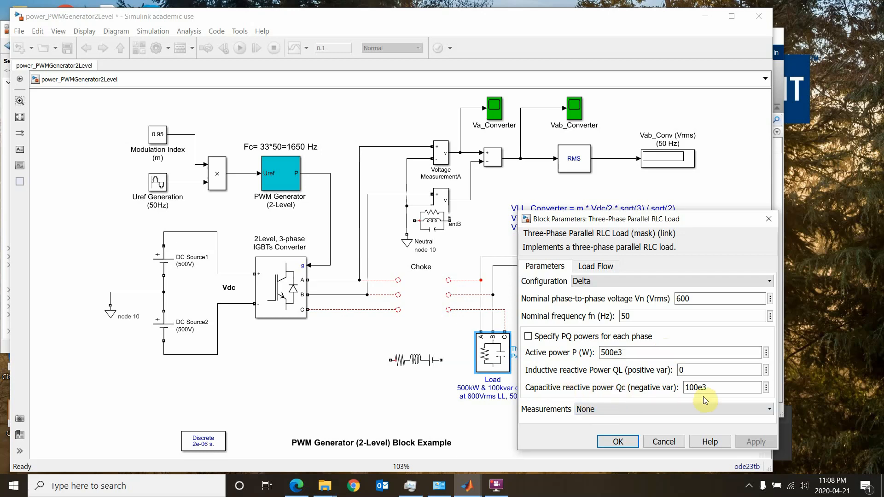
{"action": "double_click", "coordinate": [717, 384]}
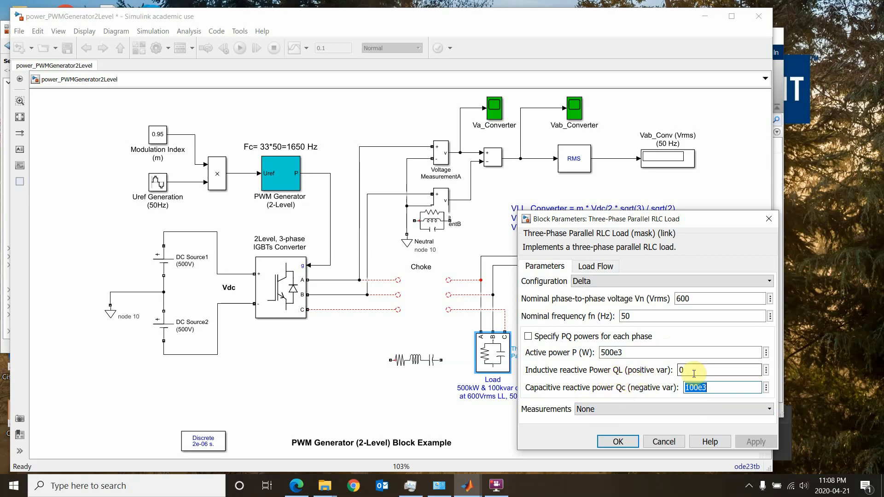
{"action": "left_click", "coordinate": [712, 385]}
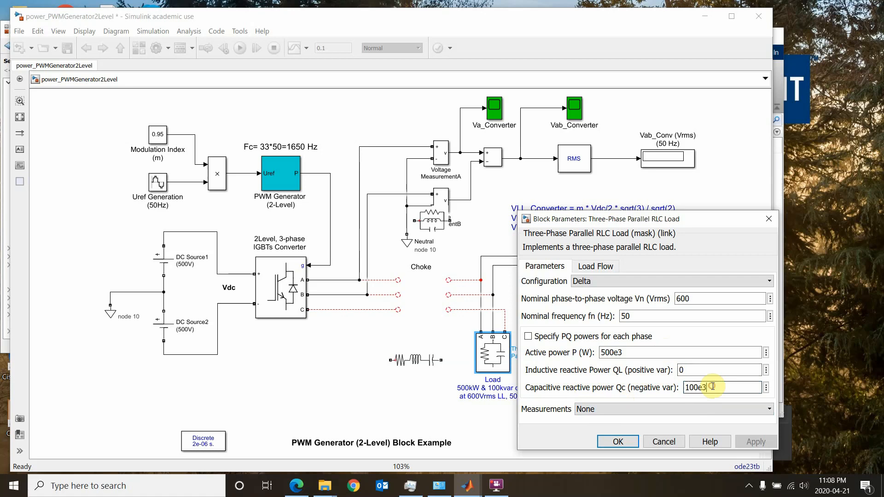
{"action": "left_click_drag", "start_coordinate": [713, 387], "coordinate": [677, 390]}
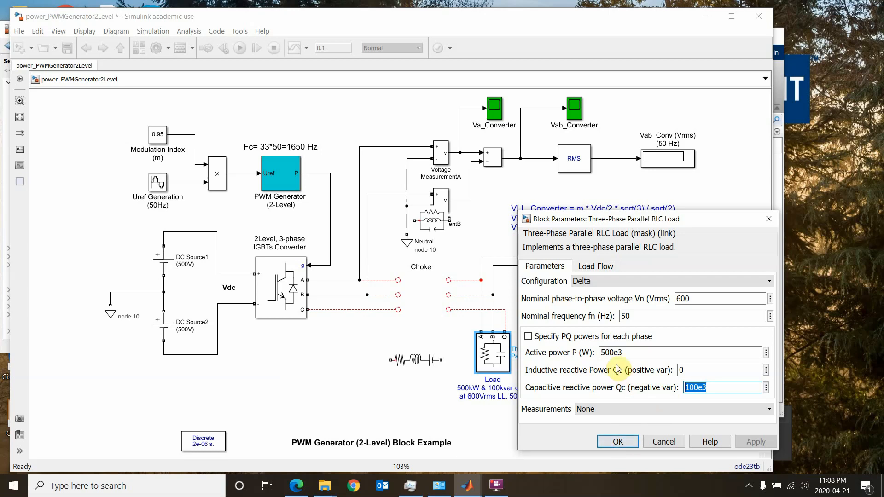
{"action": "double_click", "coordinate": [635, 353]}
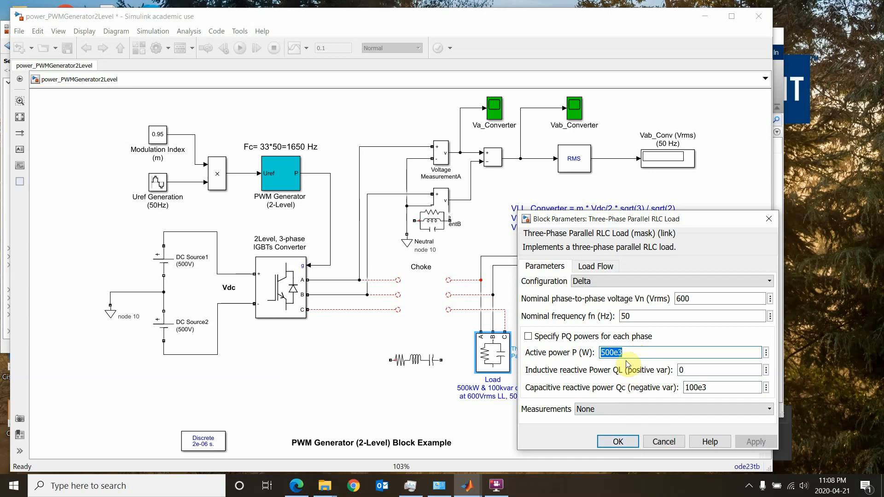
{"action": "left_click", "coordinate": [618, 442]}
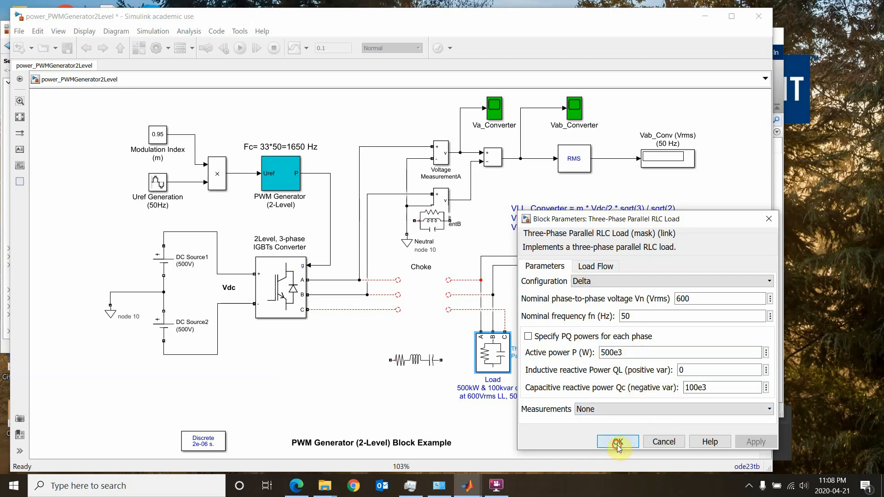
Step: Set the Parallel RLC Load beside the Load block to active power 500e3 W, capacitive reactive power 100e3 var and inductive reactive power 0
{"action": "double_click", "coordinate": [574, 341]}
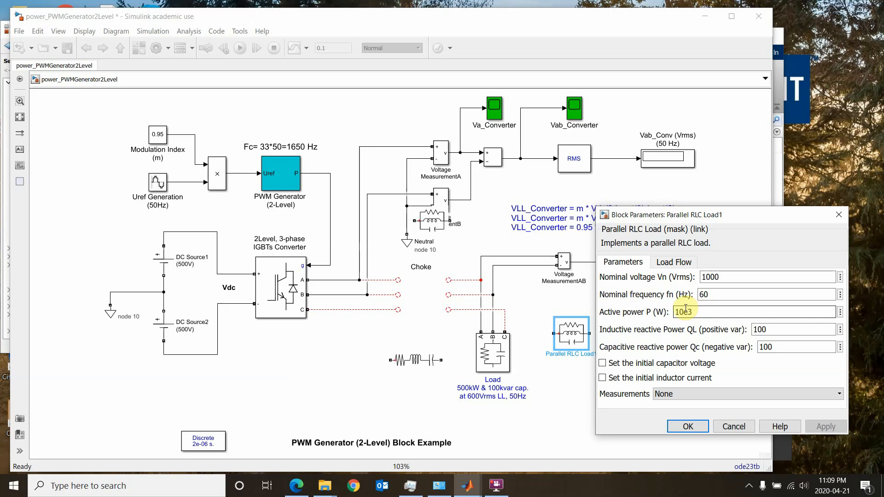
{"action": "left_click_drag", "start_coordinate": [674, 312], "coordinate": [683, 312]}
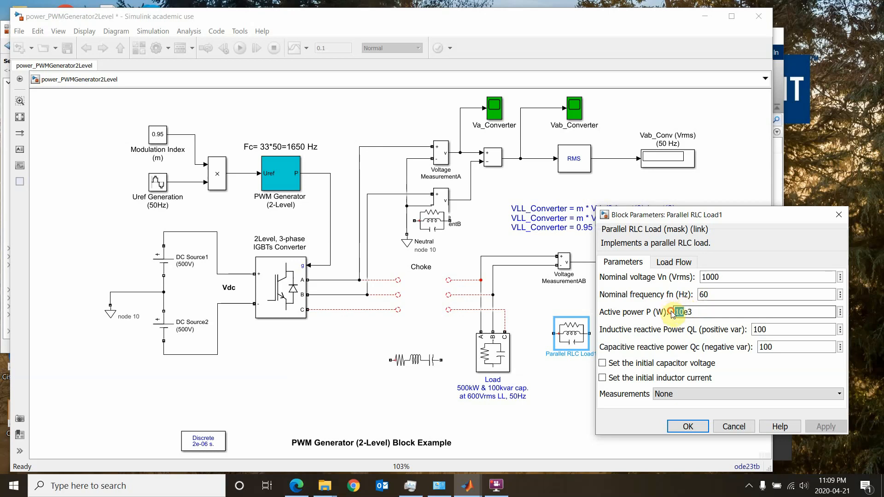
{"action": "type", "text": "500"}
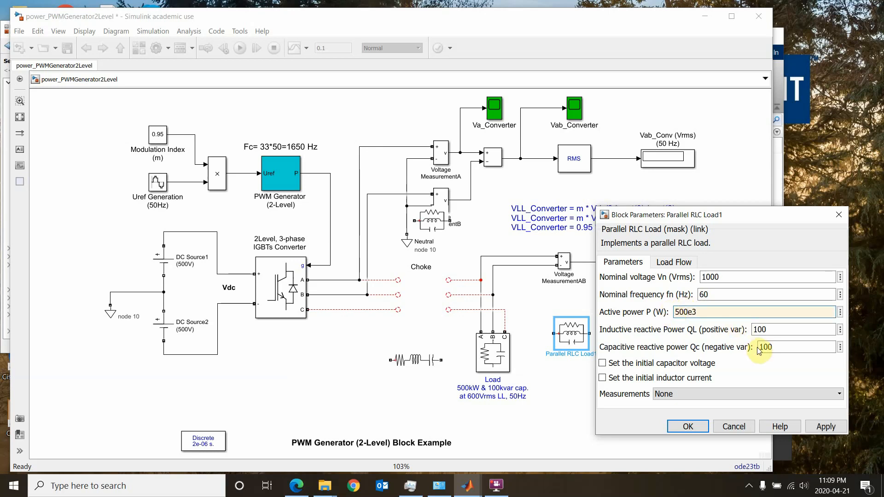
{"action": "double_click", "coordinate": [773, 347]}
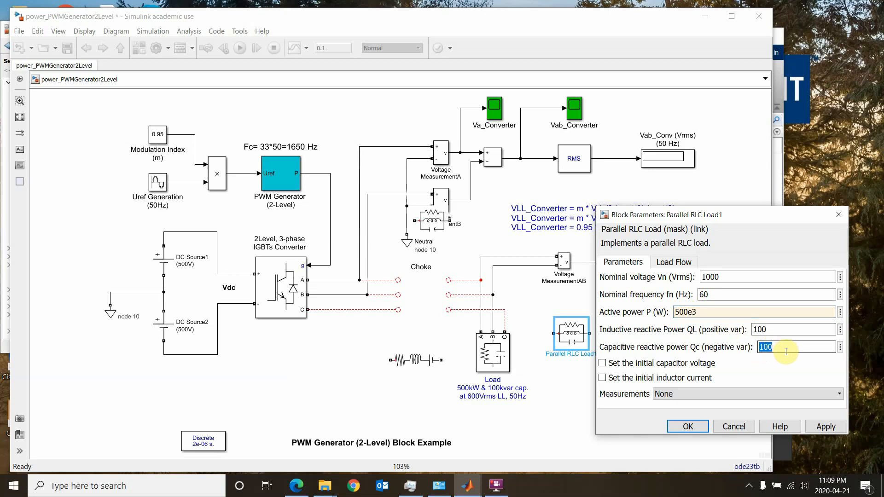
{"action": "left_click", "coordinate": [785, 350]}
{"action": "type", "text": "e3"}
{"action": "double_click", "coordinate": [778, 328]}
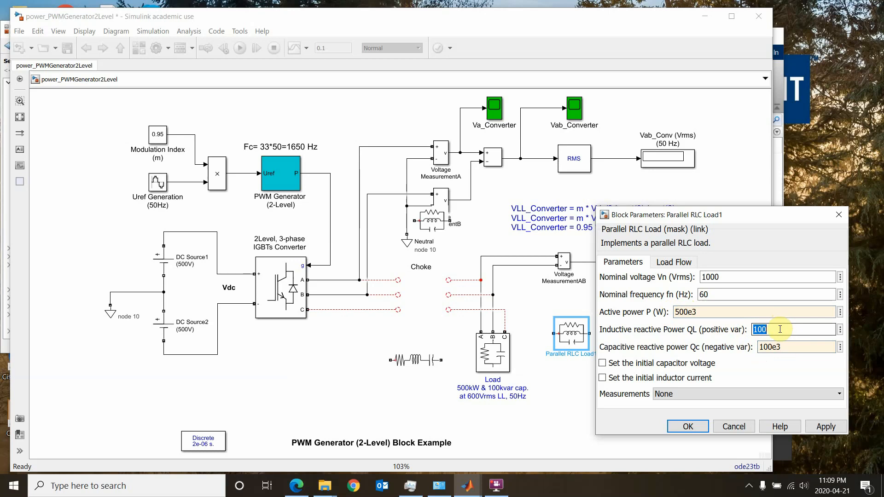
{"action": "type", "text": "0"}
{"action": "key", "text": "Return"}
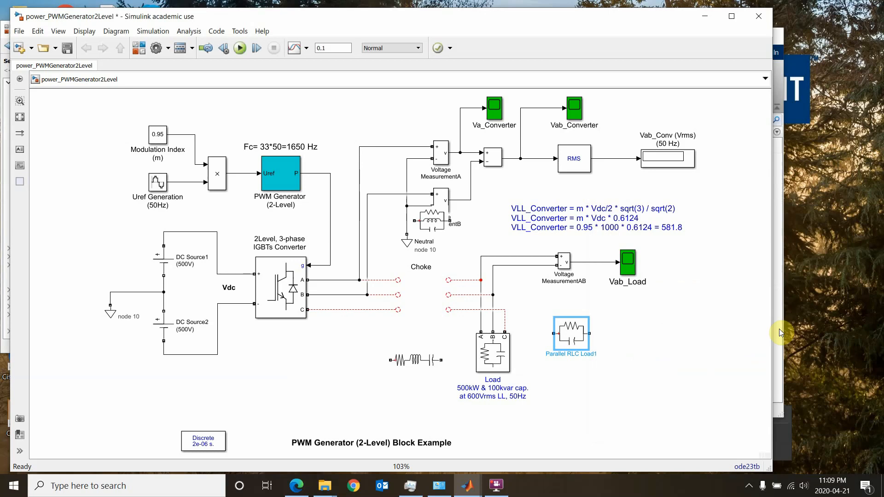
Step: Check the three-phase Load block's nominal phase-to-phase voltage and close its parameters
{"action": "double_click", "coordinate": [490, 358]}
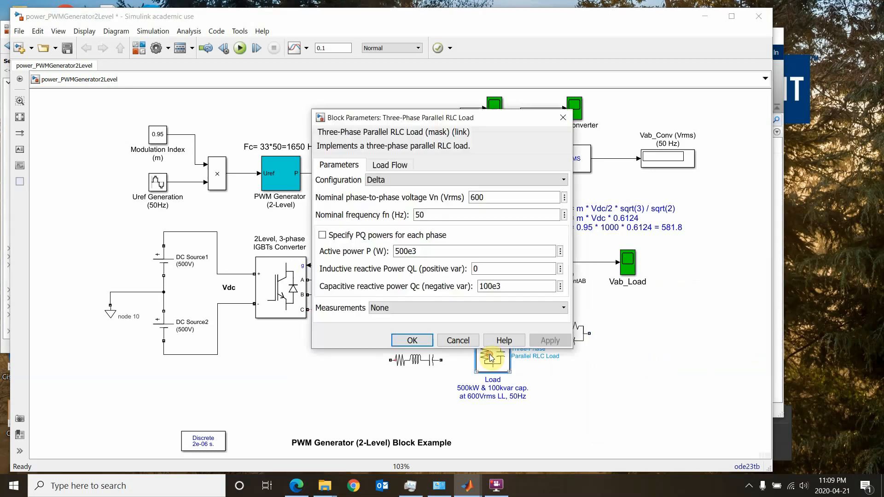
{"action": "double_click", "coordinate": [703, 296]}
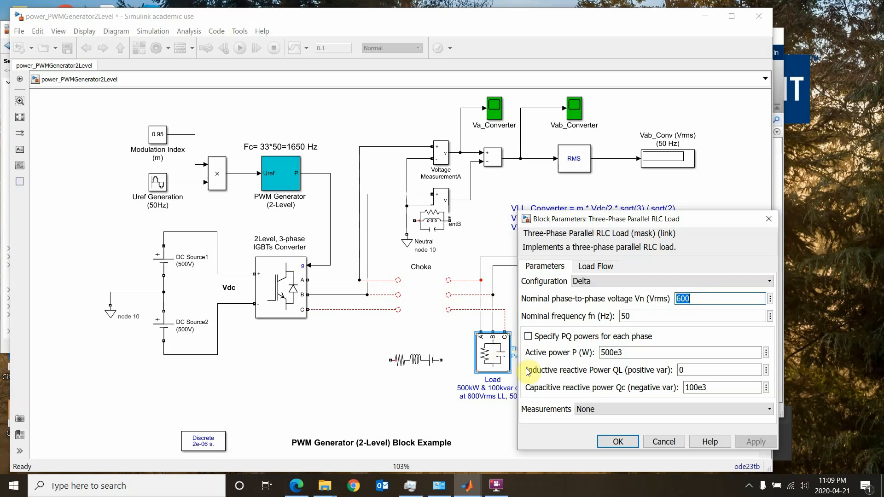
{"action": "left_click", "coordinate": [622, 441]}
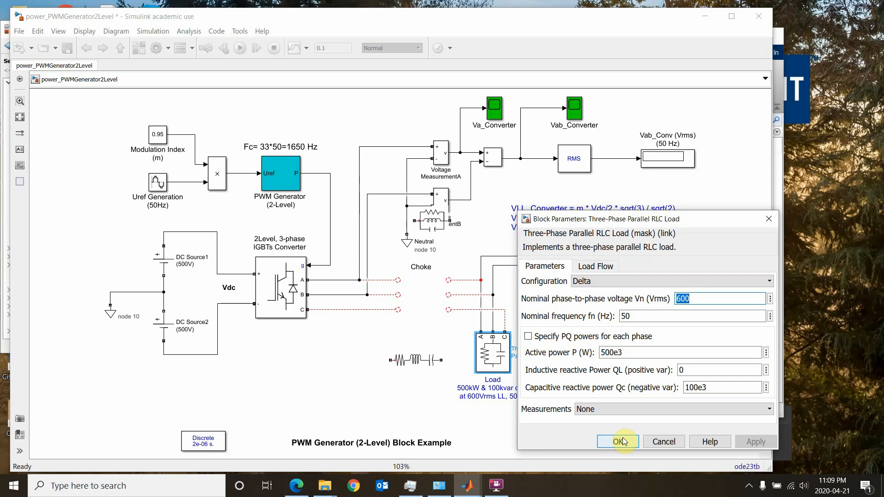
{"action": "left_click", "coordinate": [622, 441]}
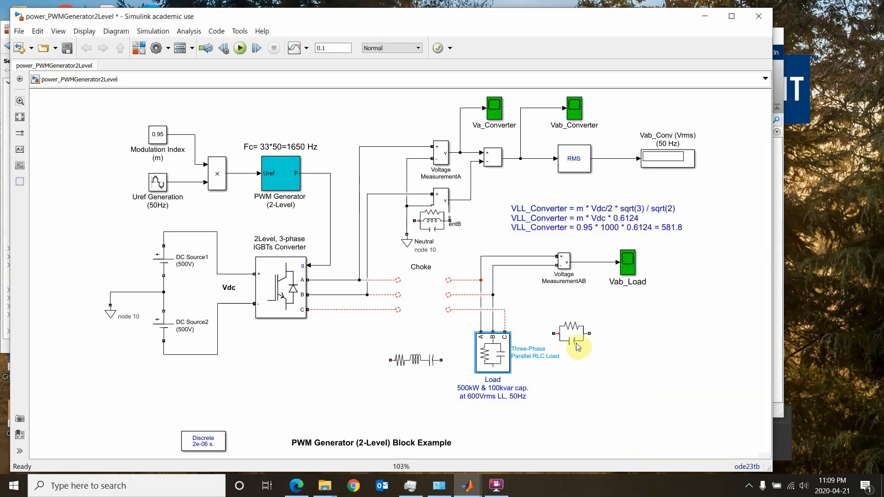
Step: Calculate 600/sqrt(3) with a Google search in Chrome and enter the resulting phase voltage as the Parallel RLC Load's nominal voltage
{"action": "left_click", "coordinate": [571, 332]}
{"action": "double_click", "coordinate": [571, 333]}
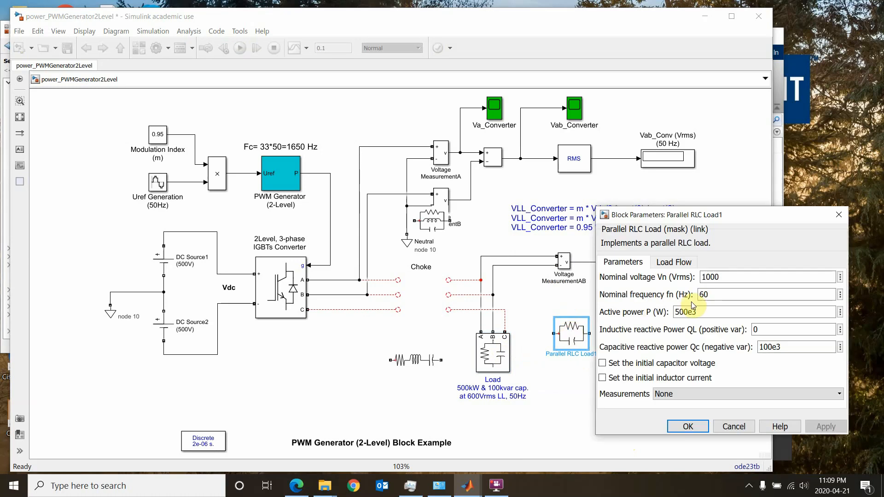
{"action": "double_click", "coordinate": [711, 276]}
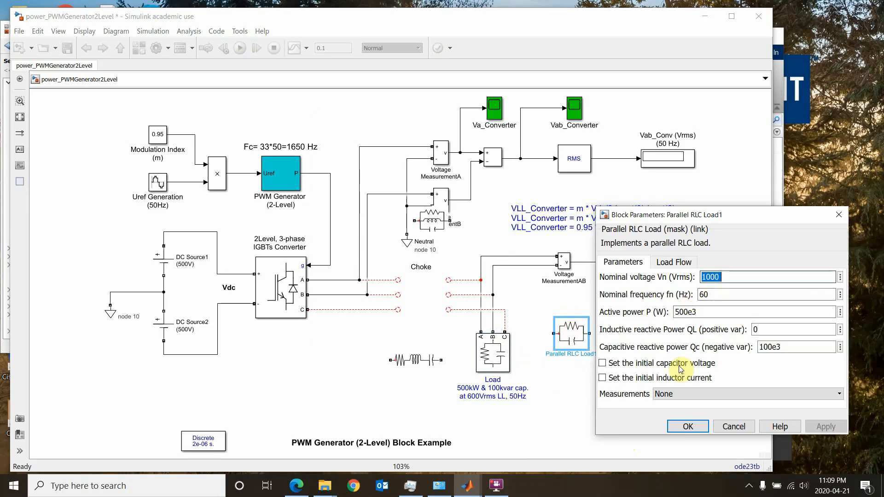
{"action": "left_click", "coordinate": [357, 486]}
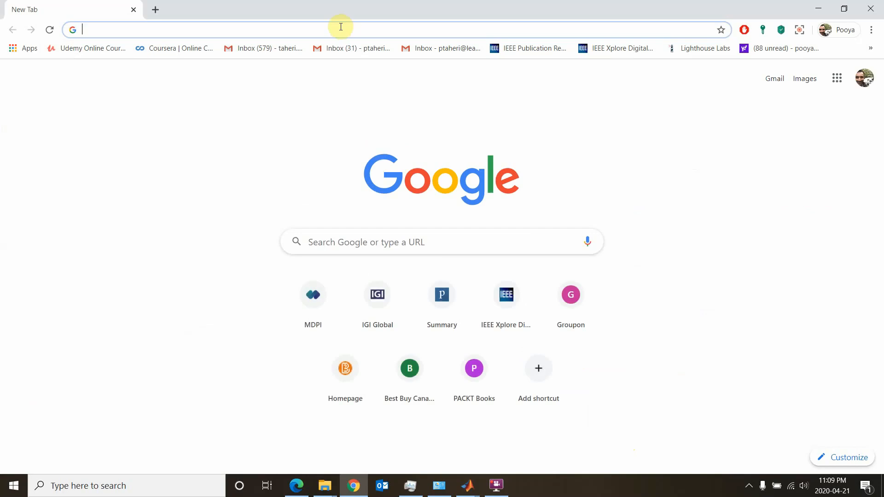
{"action": "type", "text": "6"}
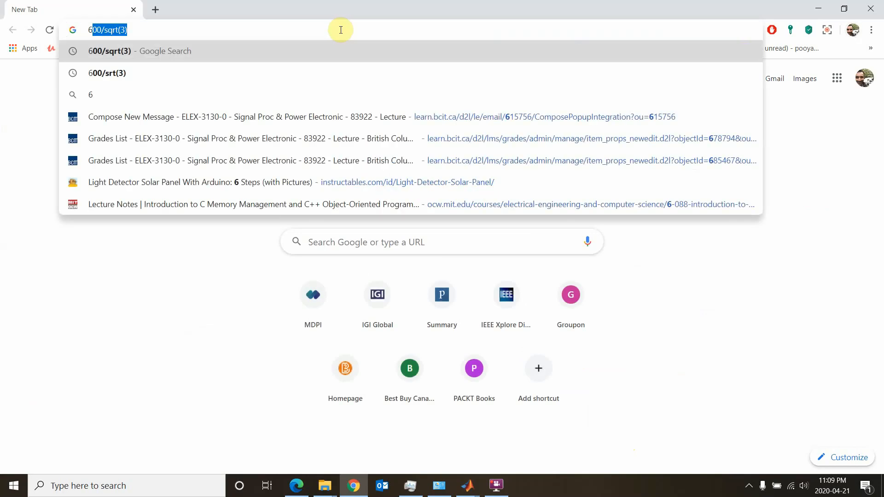
{"action": "type", "text": "00"}
{"action": "key", "text": "Return"}
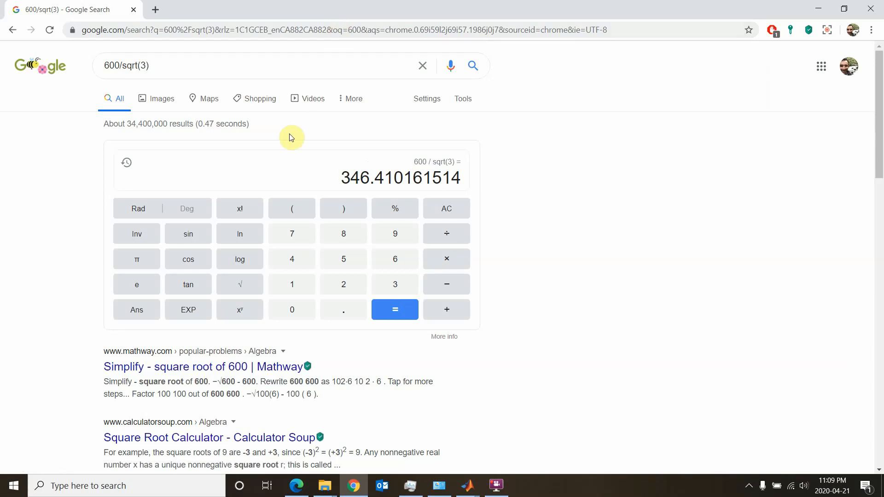
{"action": "left_click", "coordinate": [858, 5]}
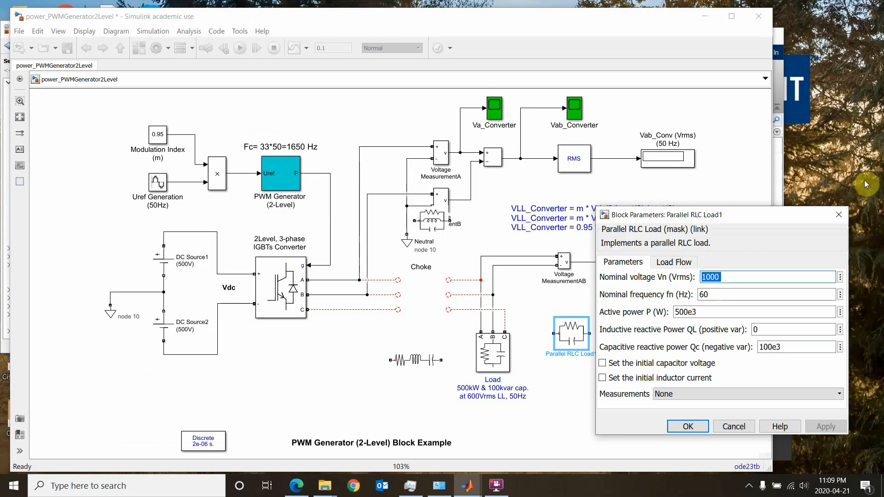
{"action": "type", "text": "3"}
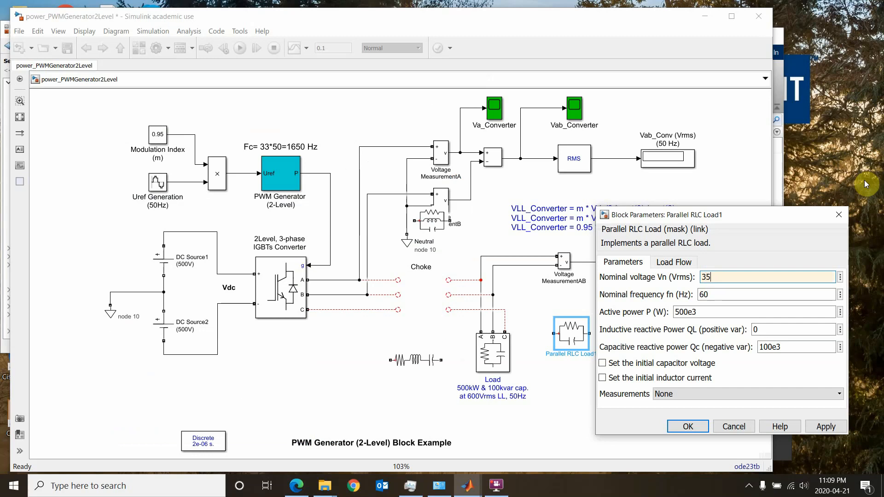
{"action": "type", "text": "48"}
{"action": "key", "text": "Return"}
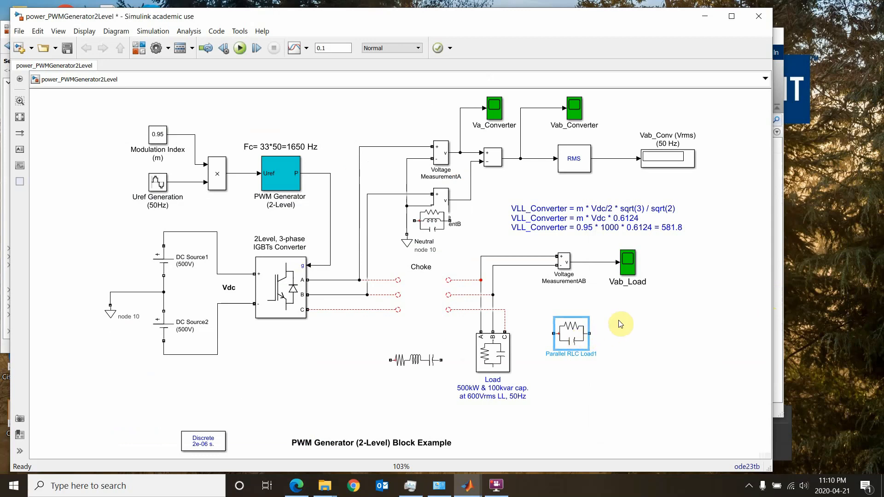
Step: Delete the three-phase Load block from the model
{"action": "left_click", "coordinate": [490, 370]}
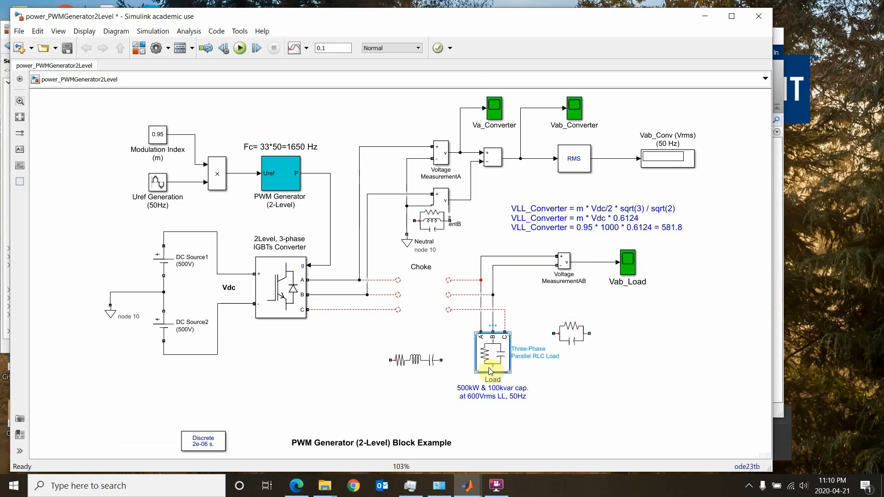
{"action": "key", "text": "Delete"}
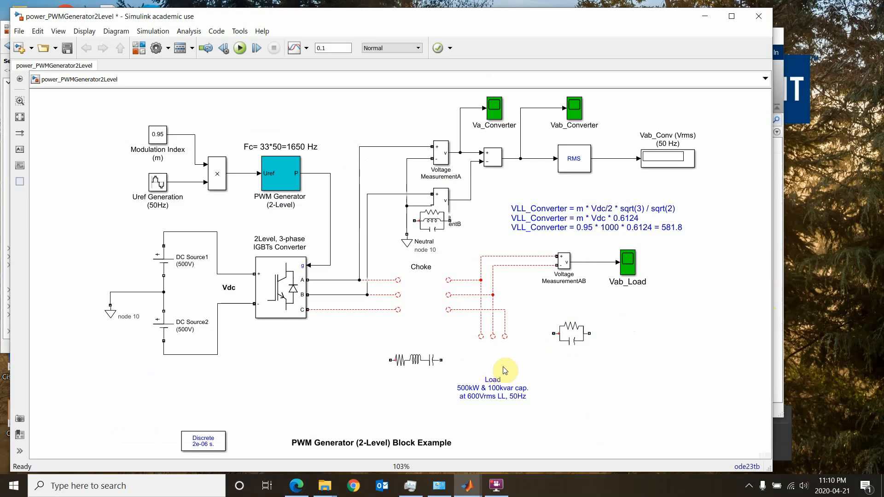
{"action": "left_click", "coordinate": [483, 385]}
Step: Set the number of bridge arms of the IGBTs converter's Universal Bridge to 1
{"action": "left_click", "coordinate": [290, 298]}
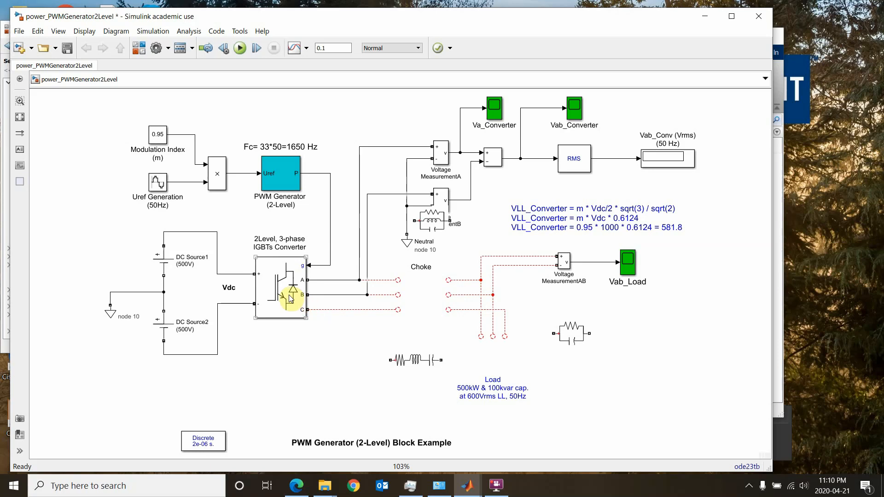
{"action": "double_click", "coordinate": [290, 299]}
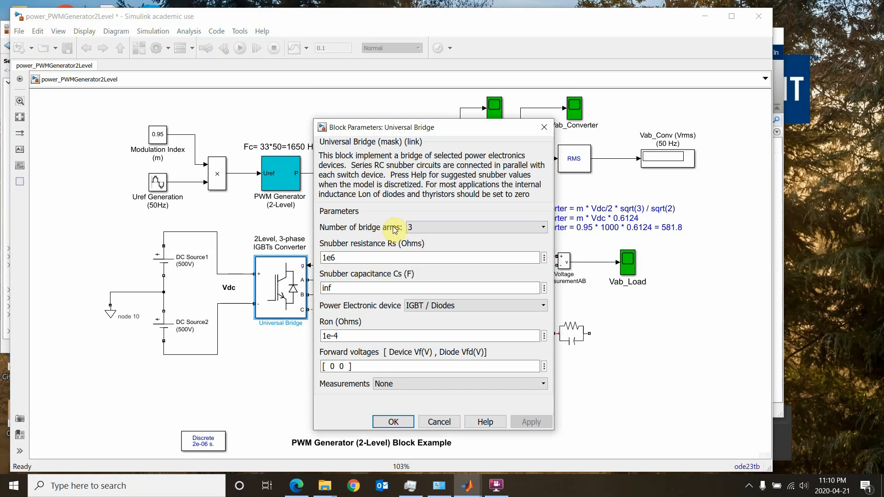
{"action": "left_click", "coordinate": [427, 230]}
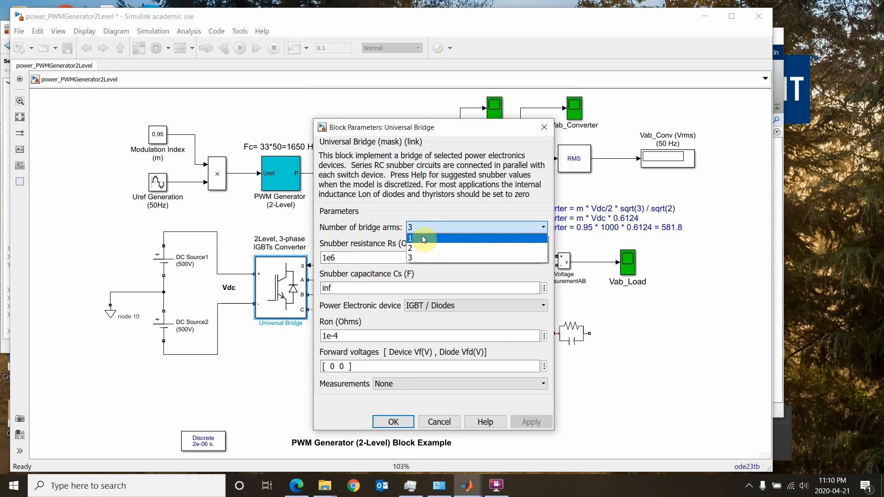
{"action": "left_click", "coordinate": [422, 238]}
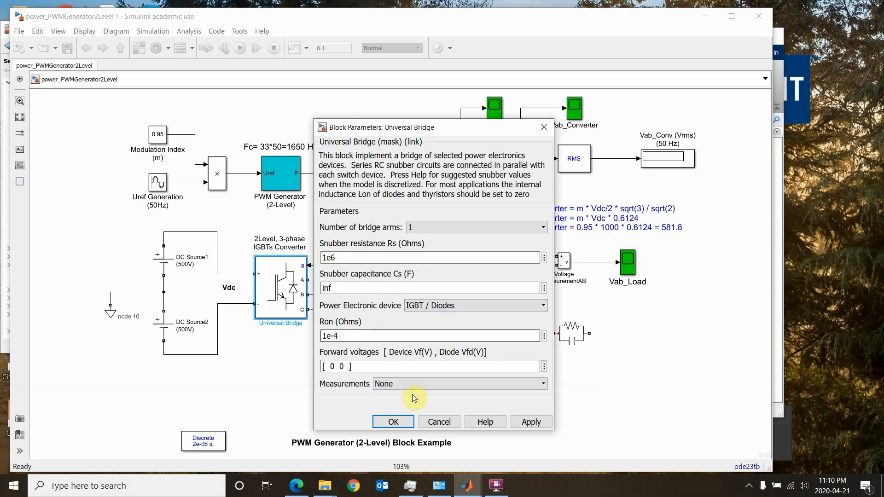
{"action": "left_click", "coordinate": [398, 421]}
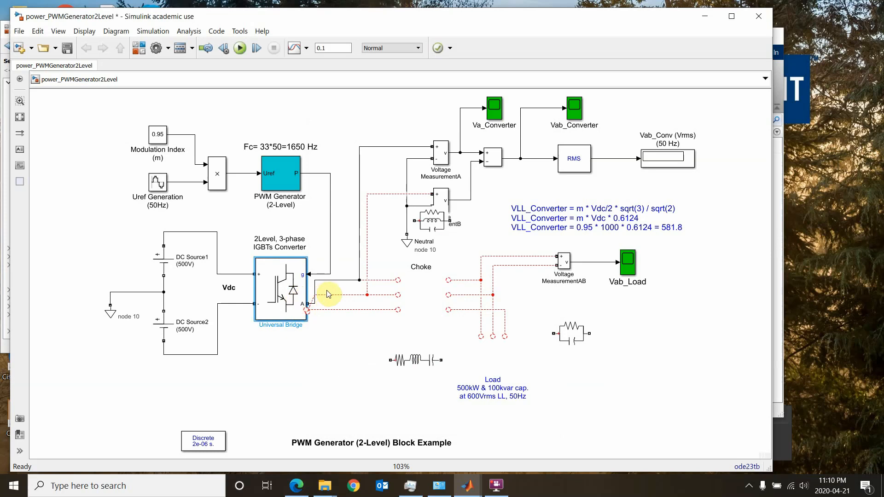
Step: Delete the converter's disconnected phase B and C output lines and straighten the line leaving its output A
{"action": "left_click_drag", "start_coordinate": [351, 292], "coordinate": [335, 322]}
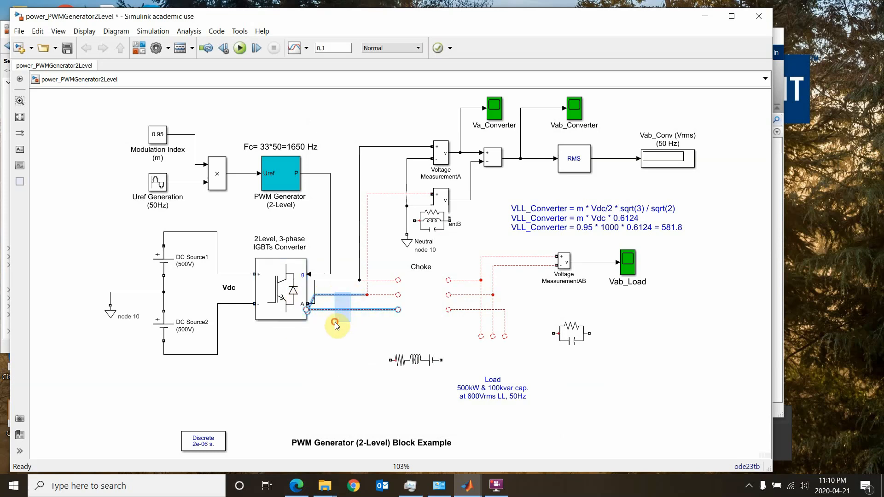
{"action": "key", "text": "Delete"}
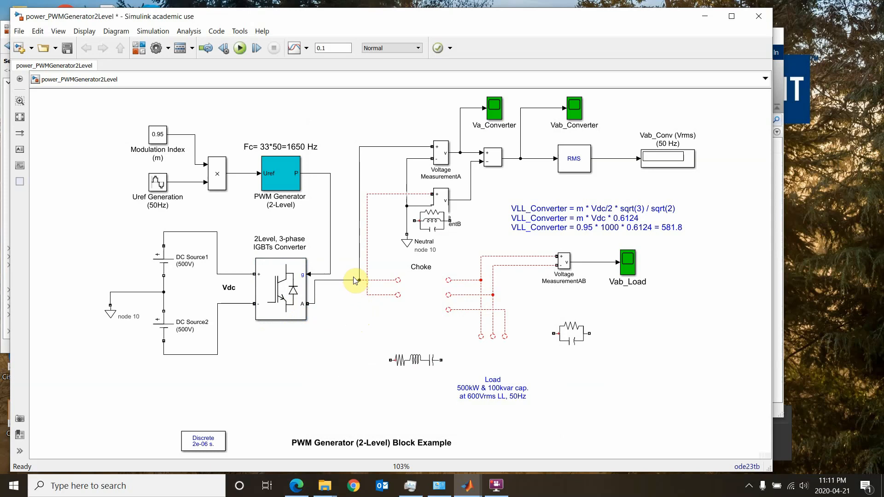
{"action": "left_click_drag", "start_coordinate": [357, 281], "coordinate": [356, 305]}
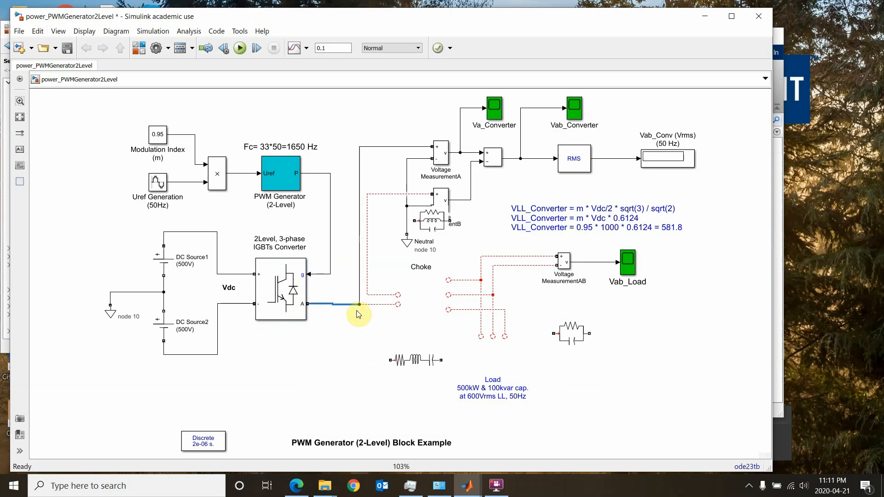
Step: Set the Uref Generation sine wave's frequency to 2*pi*60 rad/sec
{"action": "left_click", "coordinate": [157, 186]}
{"action": "double_click", "coordinate": [157, 186]}
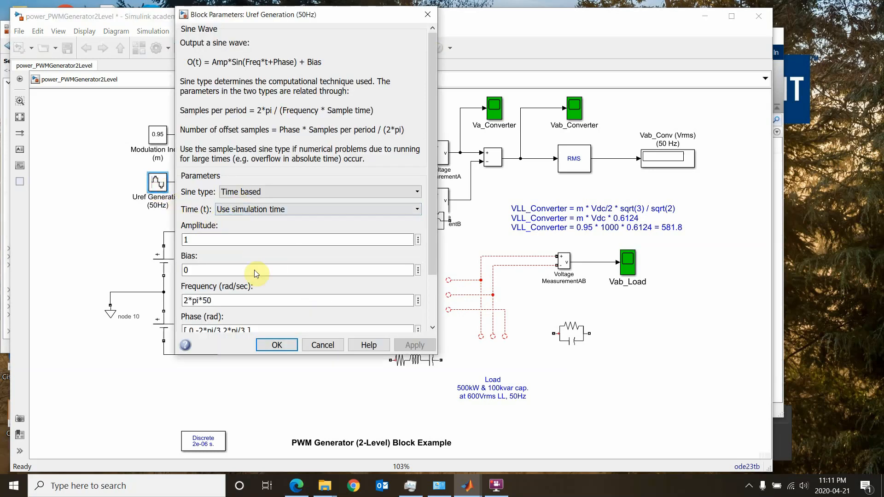
{"action": "double_click", "coordinate": [202, 300]}
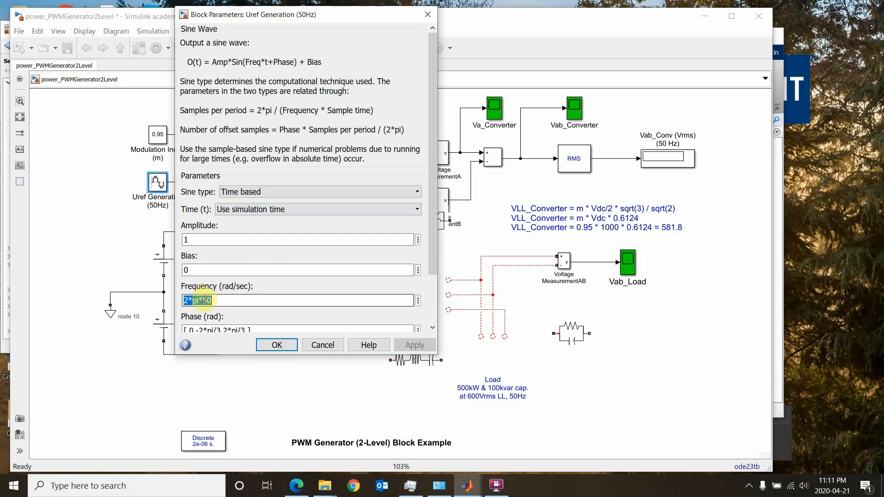
{"action": "left_click_drag", "start_coordinate": [202, 300], "coordinate": [207, 300]}
{"action": "type", "text": "6"}
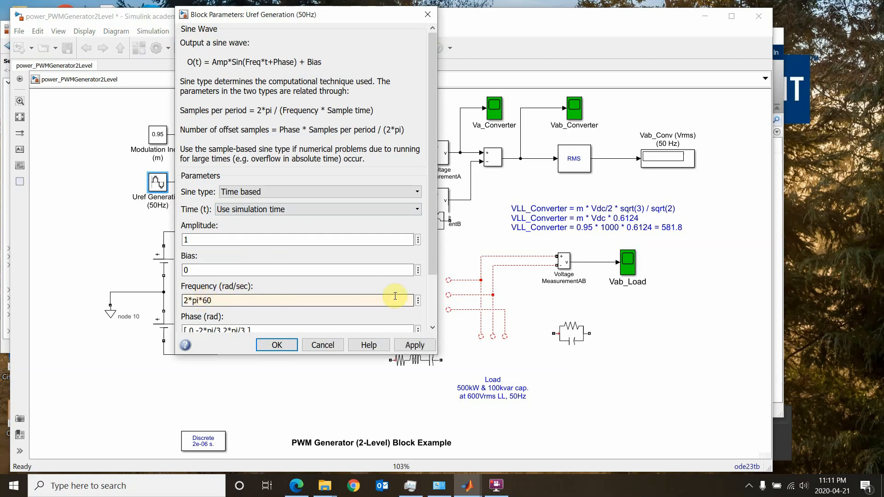
Step: Reduce the Uref Generation block's phase vector to [ 0 ] and accept its parameters
{"action": "left_click_drag", "start_coordinate": [432, 252], "coordinate": [432, 280]}
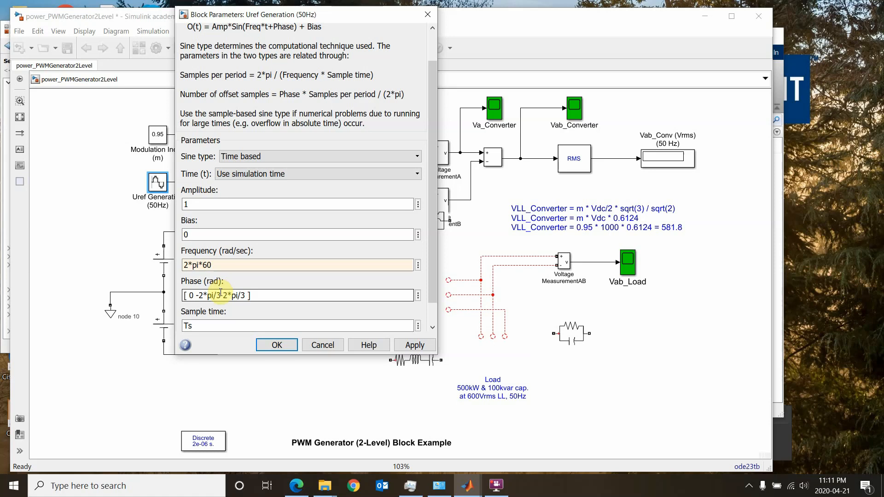
{"action": "triple_click", "coordinate": [221, 295]}
{"action": "left_click_drag", "start_coordinate": [221, 294], "coordinate": [248, 296]}
{"action": "left_click", "coordinate": [195, 297]}
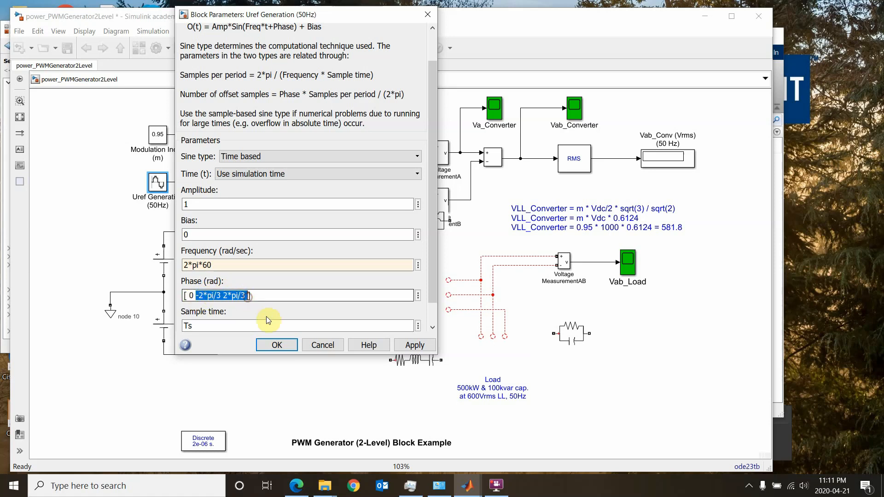
{"action": "key", "text": "Delete"}
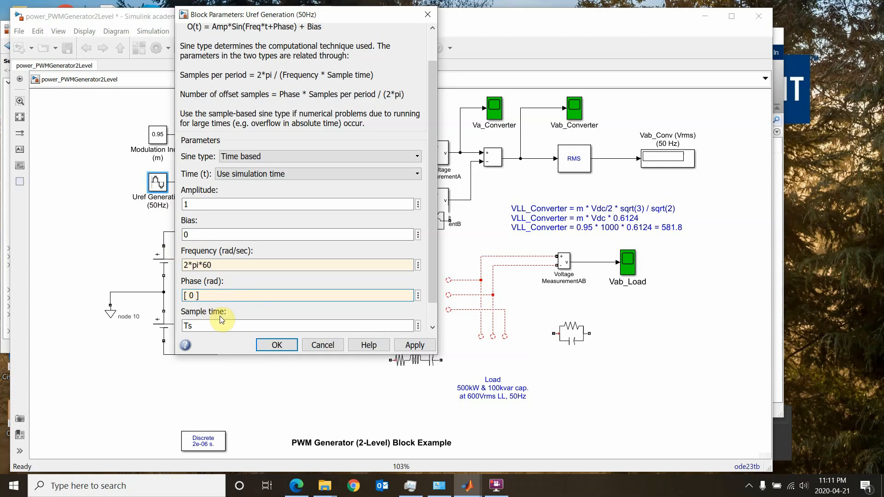
{"action": "left_click", "coordinate": [212, 326]}
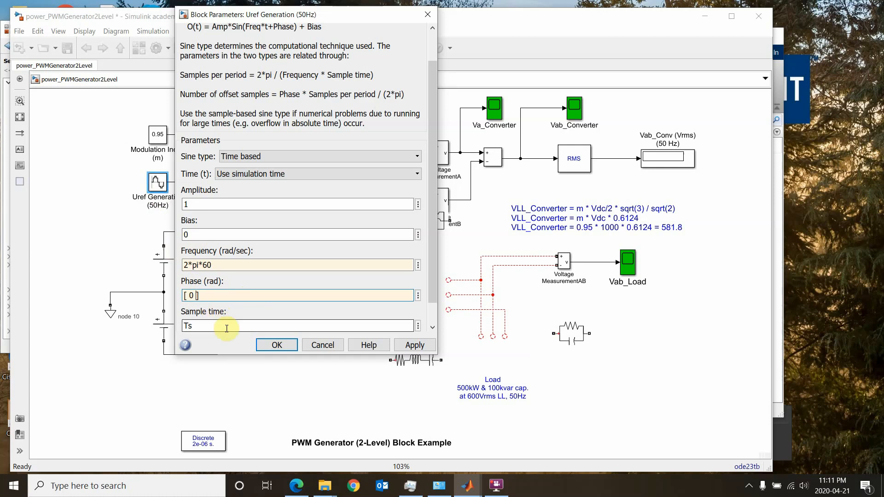
{"action": "left_click", "coordinate": [273, 345]}
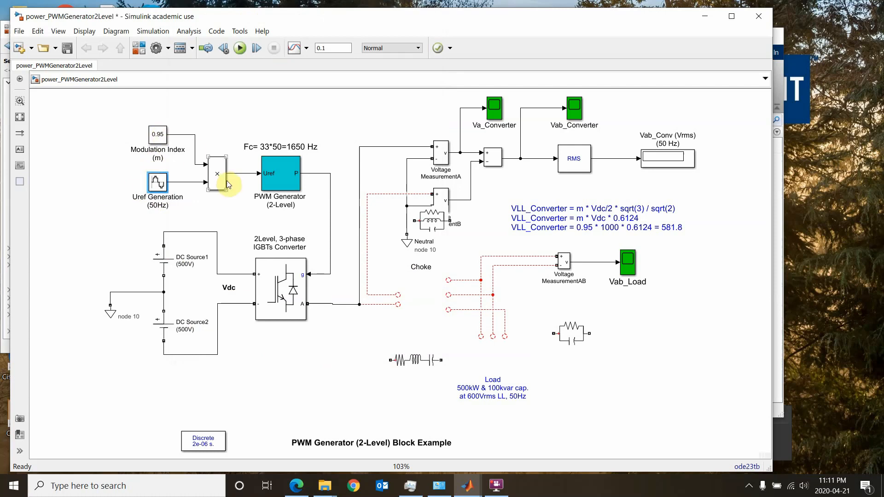
Step: Set the PWM Generator (2-Level) block's carrier frequency to 33*60 Hz
{"action": "left_click", "coordinate": [284, 179]}
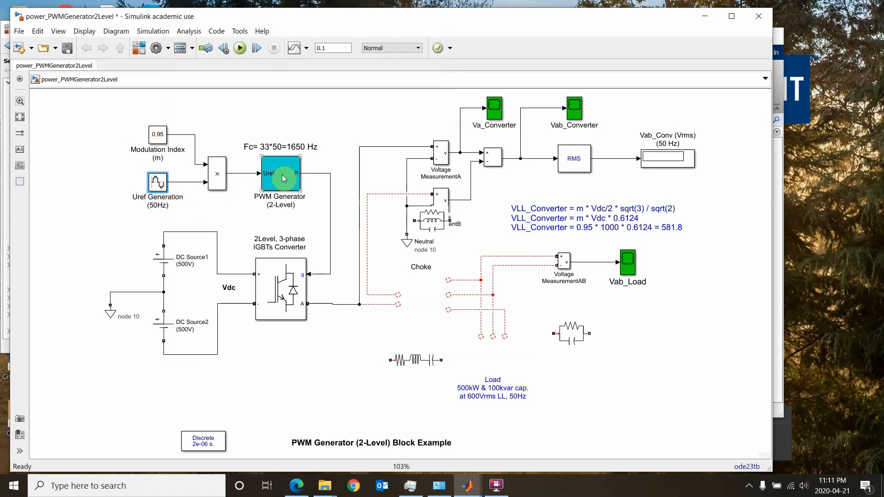
{"action": "double_click", "coordinate": [279, 176]}
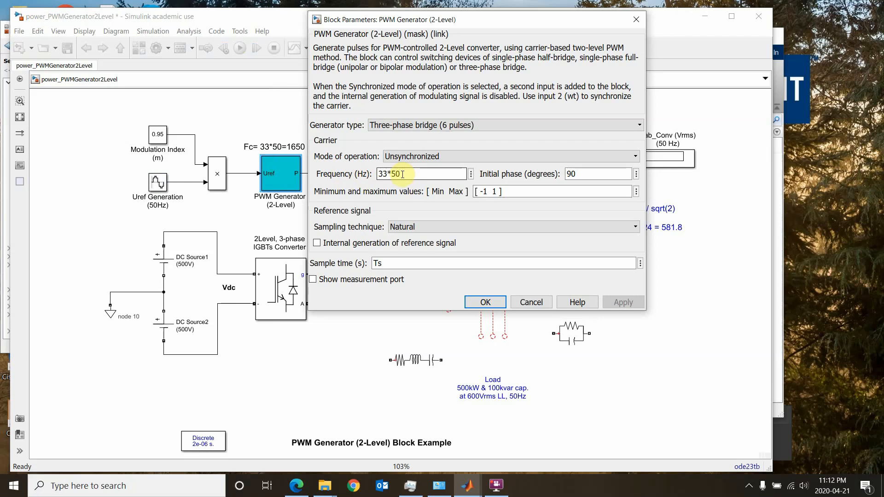
{"action": "double_click", "coordinate": [395, 173]}
{"action": "left_click", "coordinate": [394, 172]}
{"action": "left_click_drag", "start_coordinate": [394, 175], "coordinate": [391, 175]}
{"action": "left_click", "coordinate": [156, 187]}
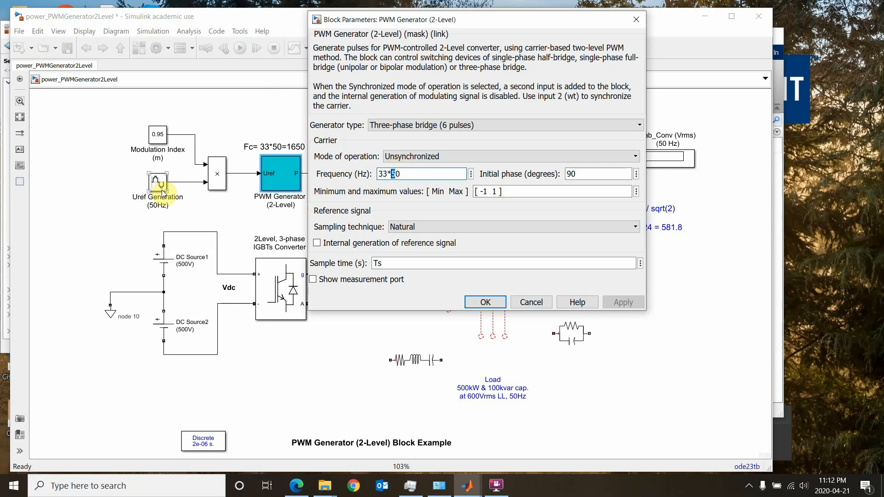
{"action": "type", "text": "6"}
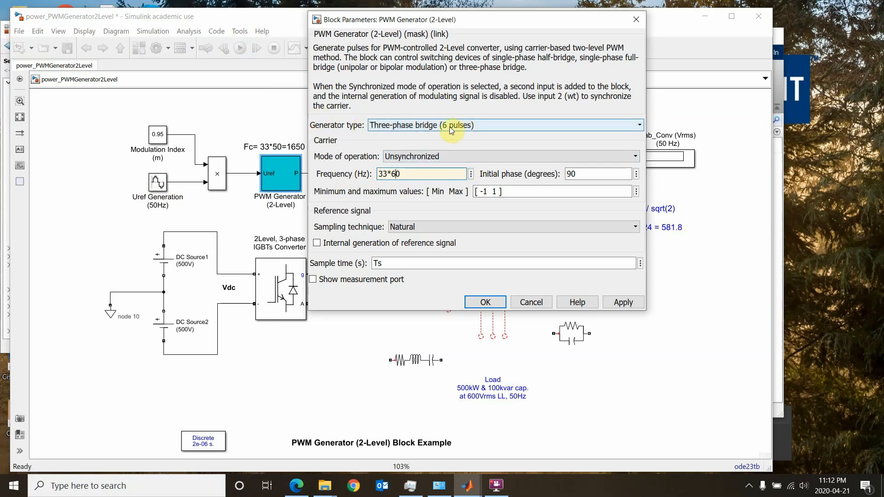
Step: Set the PWM Generator (2-Level) generator type to Single-phase half-bridge (2 pulses) and accept its parameters
{"action": "left_click", "coordinate": [467, 129]}
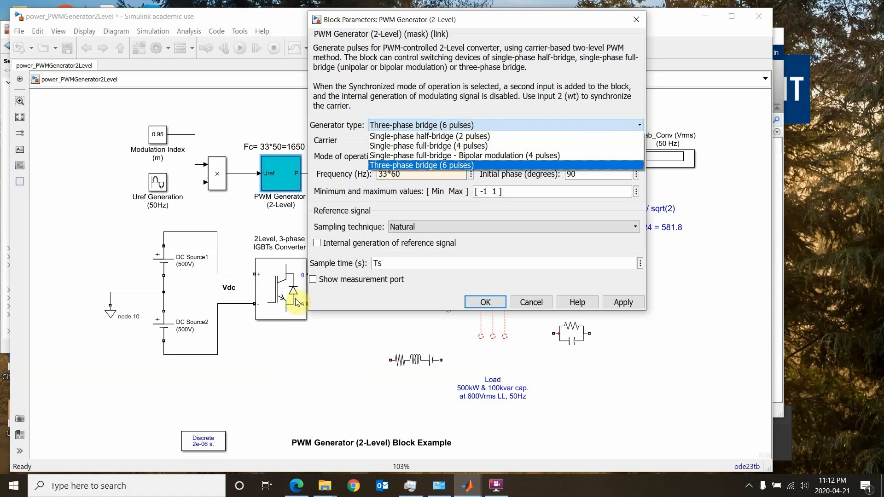
{"action": "left_click", "coordinate": [423, 136]}
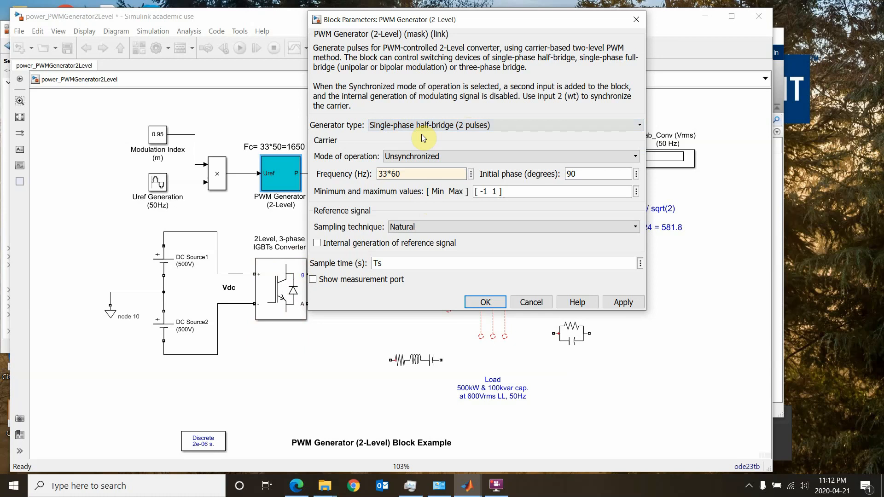
{"action": "left_click", "coordinate": [503, 307]}
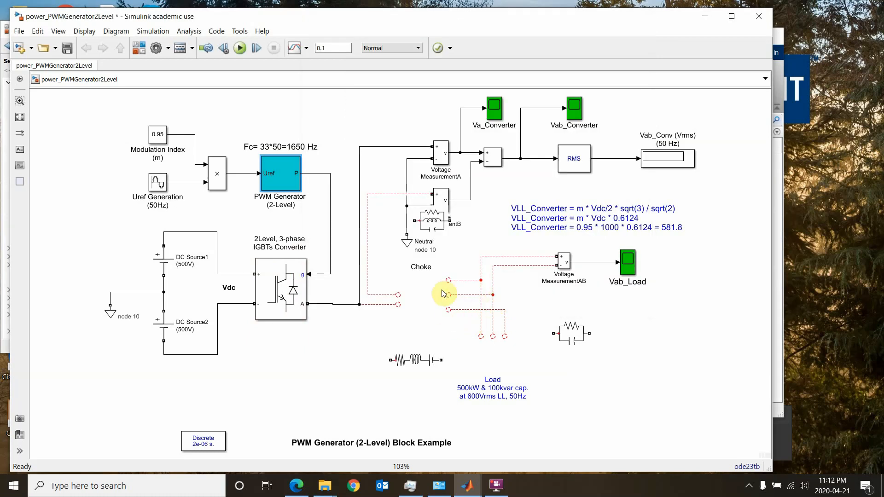
Step: Delete the dangling line to Voltage MeasurementB's positive input and the unconnected stub of the converter's output A line
{"action": "left_click", "coordinate": [285, 295]}
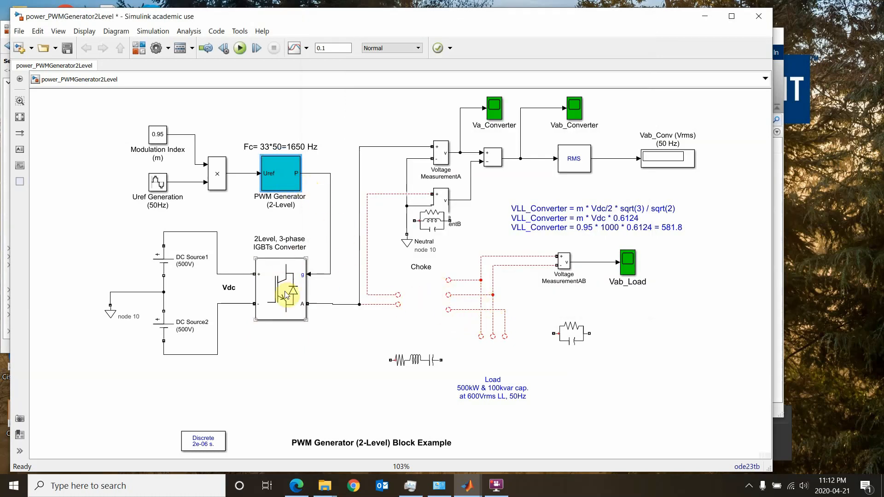
{"action": "left_click", "coordinate": [430, 364]}
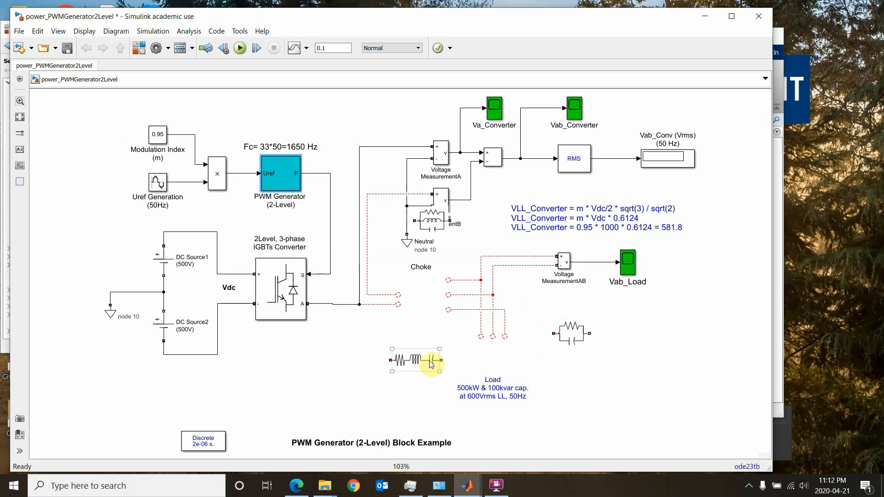
{"action": "left_click", "coordinate": [368, 266]}
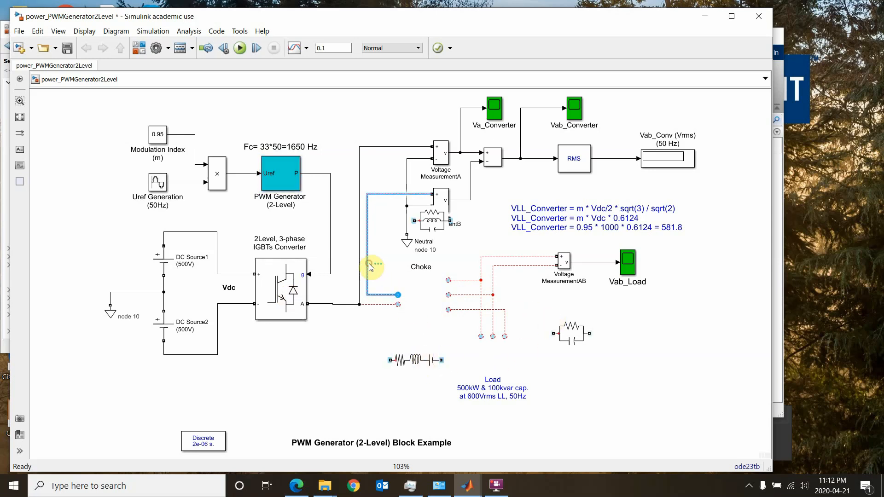
{"action": "key", "text": "Delete"}
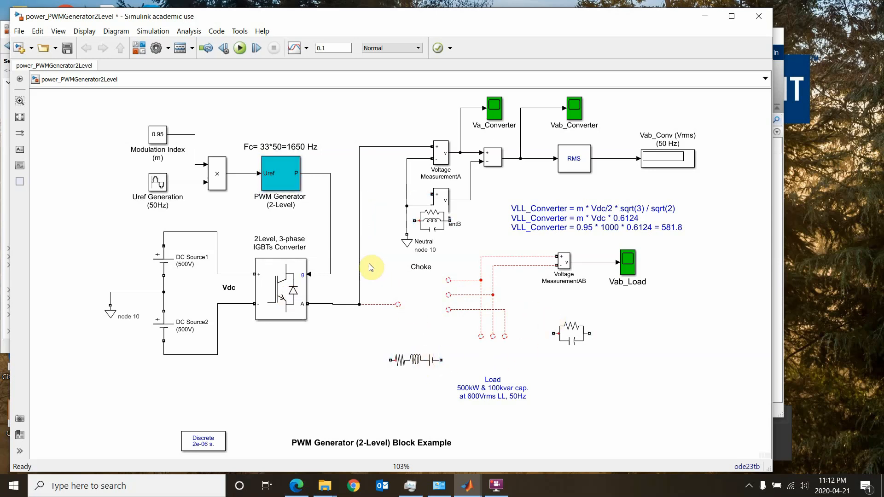
{"action": "left_click", "coordinate": [396, 304]}
{"action": "key", "text": "Delete"}
Step: Place the series RLC branch in line with the converter's output A and connect its input to that output line
{"action": "left_click", "coordinate": [355, 304]}
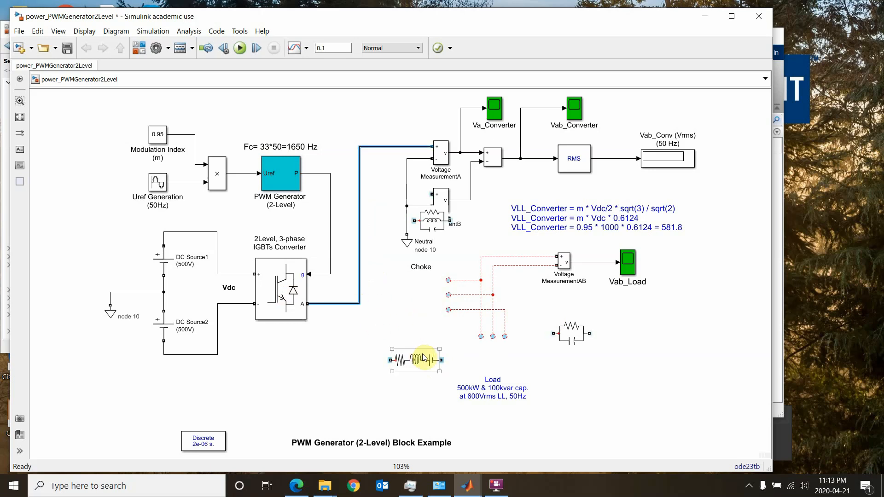
{"action": "left_click_drag", "start_coordinate": [414, 357], "coordinate": [369, 304]}
{"action": "key", "text": "Delete"}
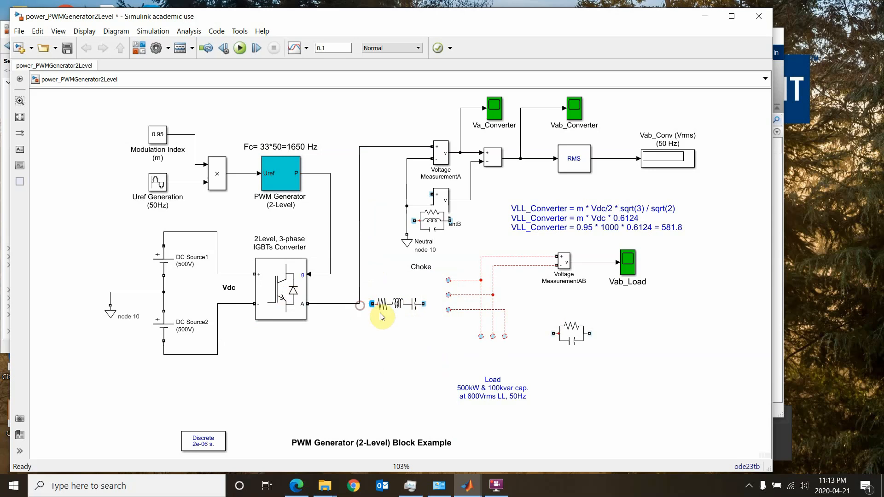
{"action": "left_click_drag", "start_coordinate": [373, 304], "coordinate": [363, 304]}
{"action": "double_click", "coordinate": [362, 302]}
{"action": "left_click", "coordinate": [379, 278]}
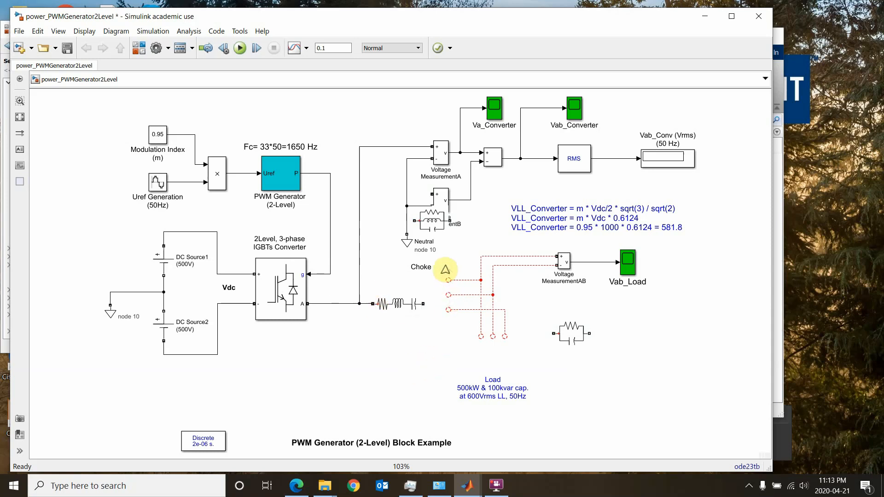
Step: Delete all the leftover disconnected three-phase lines between the former choke, the load and Voltage MeasurementAB
{"action": "left_click_drag", "start_coordinate": [447, 271], "coordinate": [483, 298]}
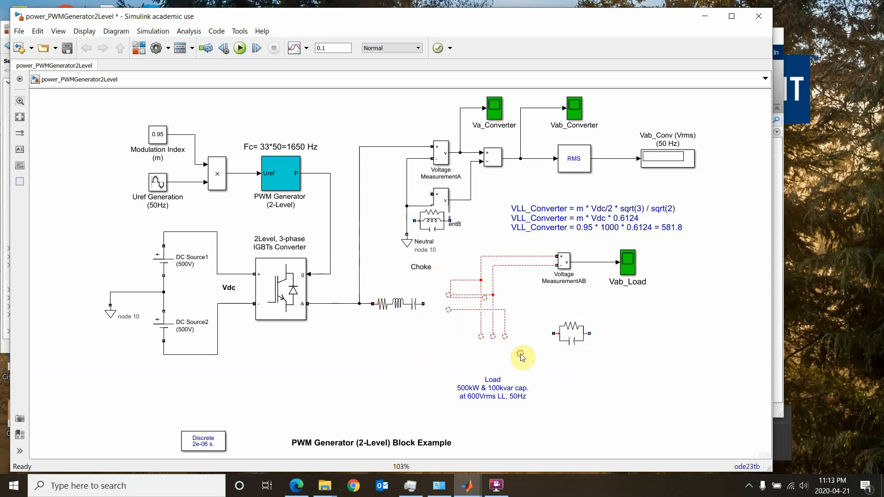
{"action": "left_click_drag", "start_coordinate": [520, 354], "coordinate": [445, 266]}
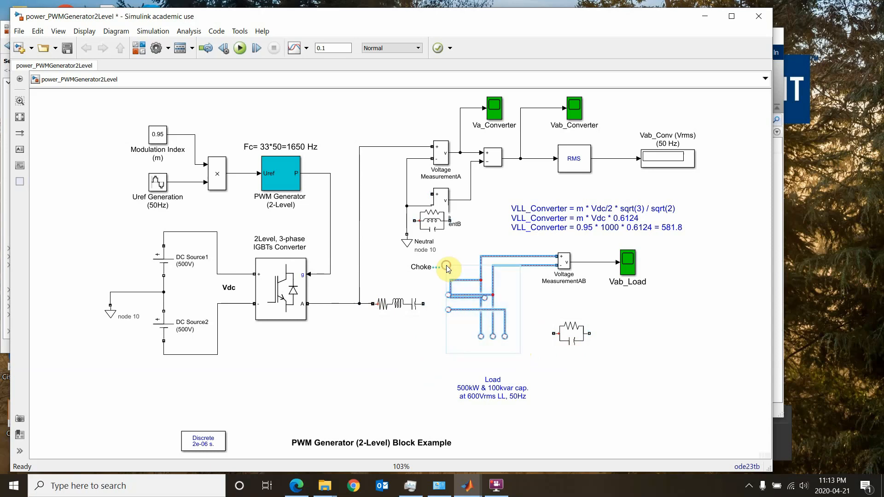
{"action": "key", "text": "Delete"}
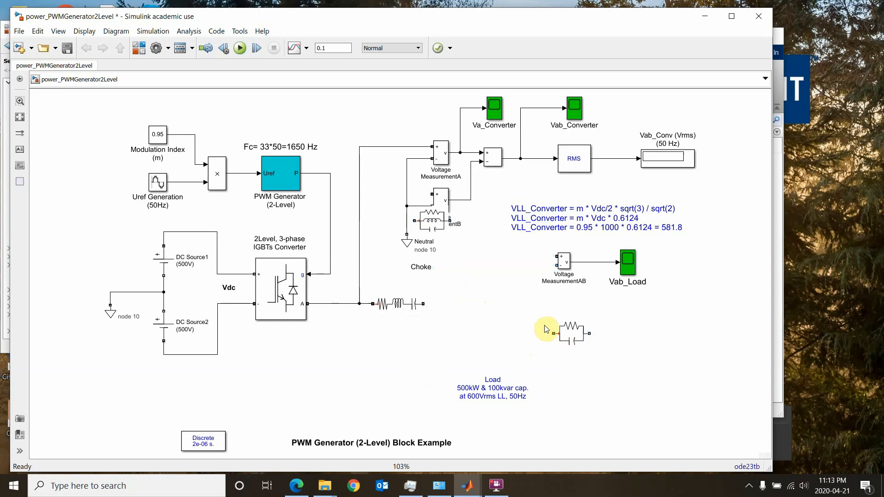
Step: Move the parallel RLC load in line with the series RLC branch and connect the two blocks
{"action": "left_click", "coordinate": [575, 334]}
{"action": "left_click_drag", "start_coordinate": [575, 335], "coordinate": [476, 302]}
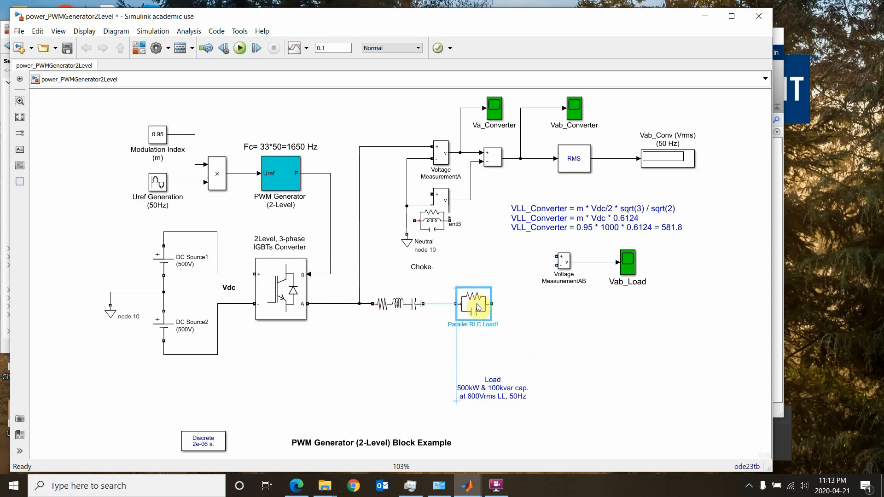
{"action": "left_click", "coordinate": [438, 305]}
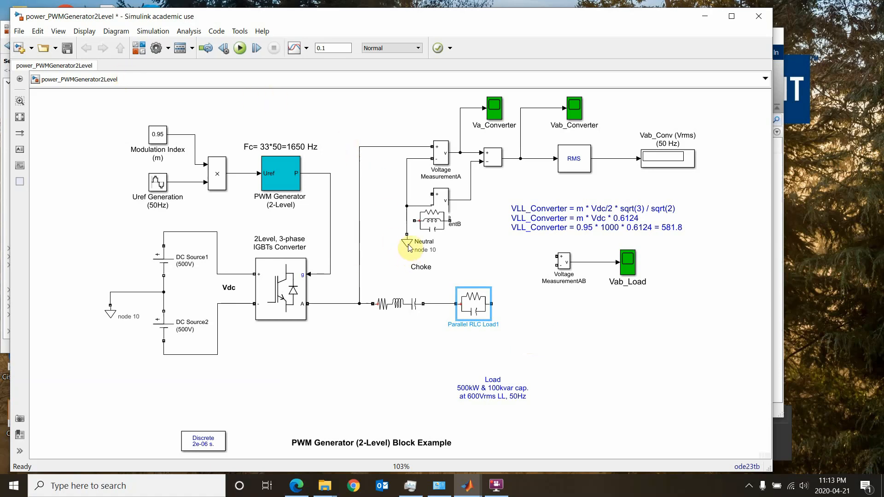
Step: Search the Simulink block library for neutral
{"action": "left_click", "coordinate": [138, 48]}
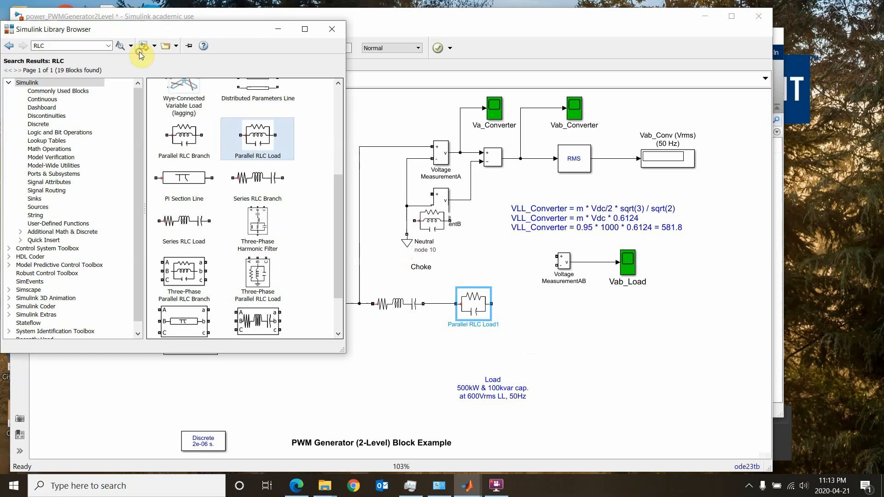
{"action": "left_click", "coordinate": [73, 46]}
{"action": "type", "text": "neut"}
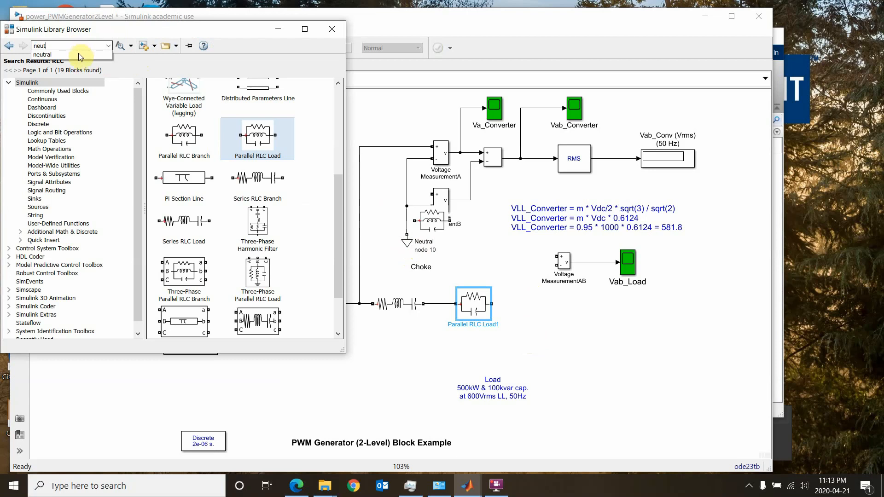
{"action": "left_click", "coordinate": [70, 54]}
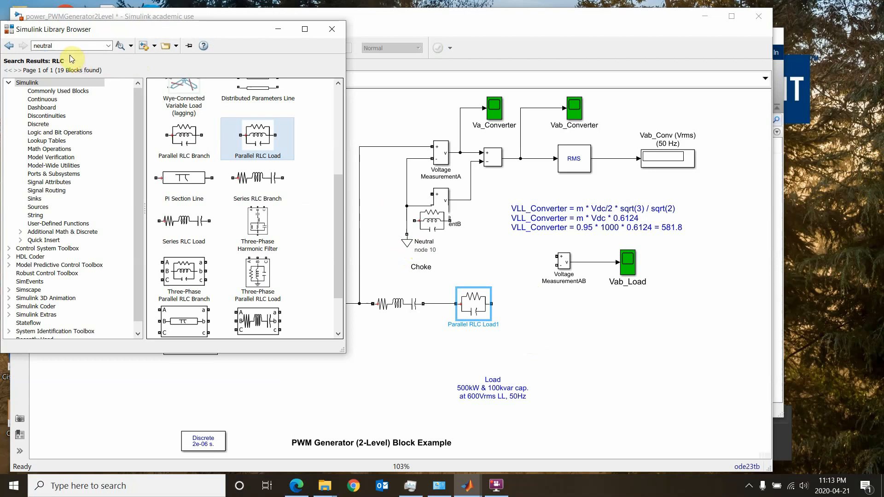
{"action": "key", "text": "Return"}
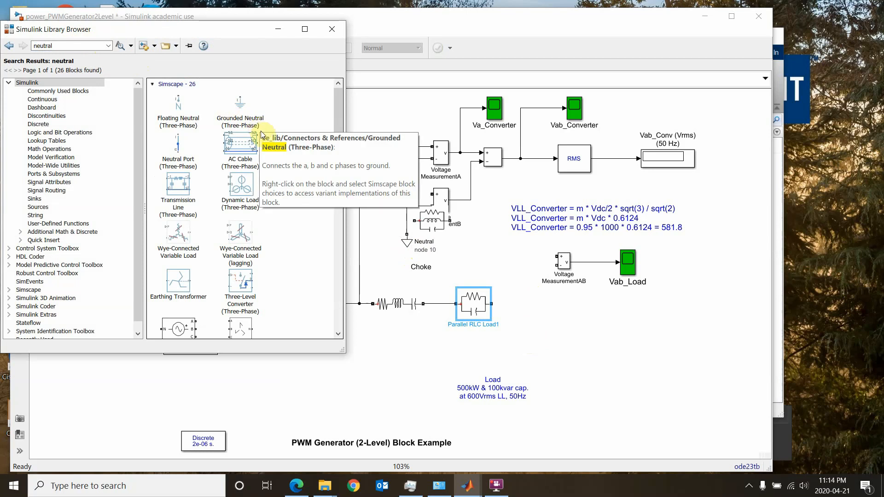
{"action": "left_click", "coordinate": [336, 126]}
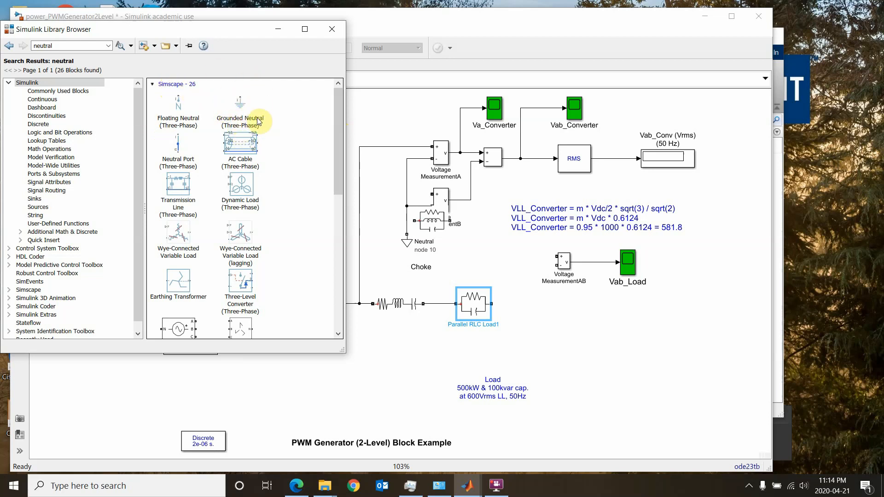
Step: Add a Neutral block beside the parallel RLC load and connect the load's free terminal to it
{"action": "mouse_move", "coordinate": [198, 124]}
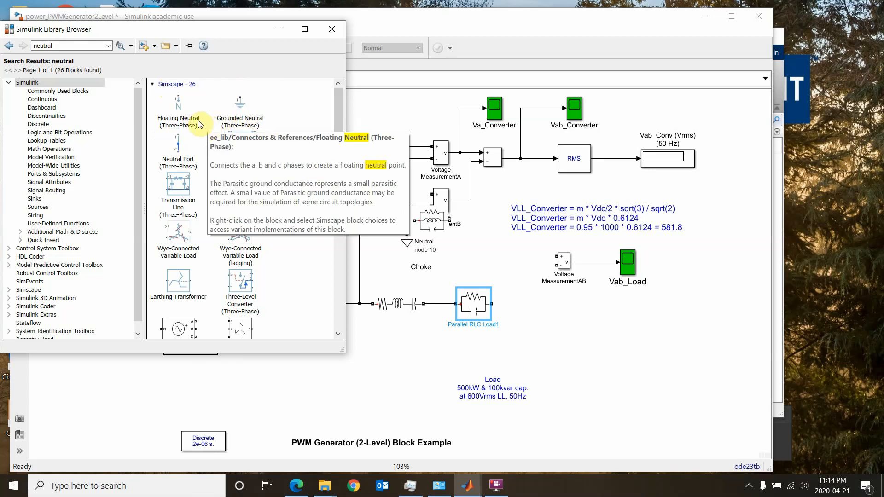
{"action": "mouse_move", "coordinate": [245, 111]}
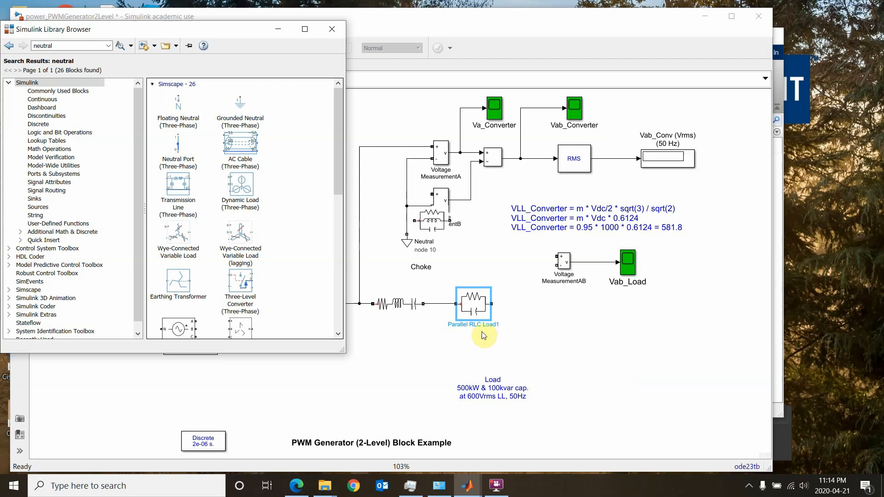
{"action": "left_click", "coordinate": [477, 317]}
{"action": "left_click_drag", "start_coordinate": [339, 169], "coordinate": [348, 242]}
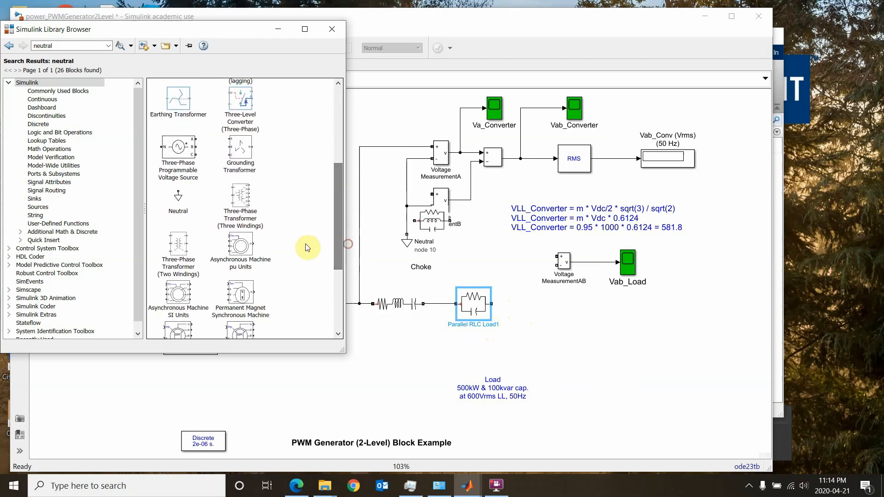
{"action": "left_click", "coordinate": [178, 199]}
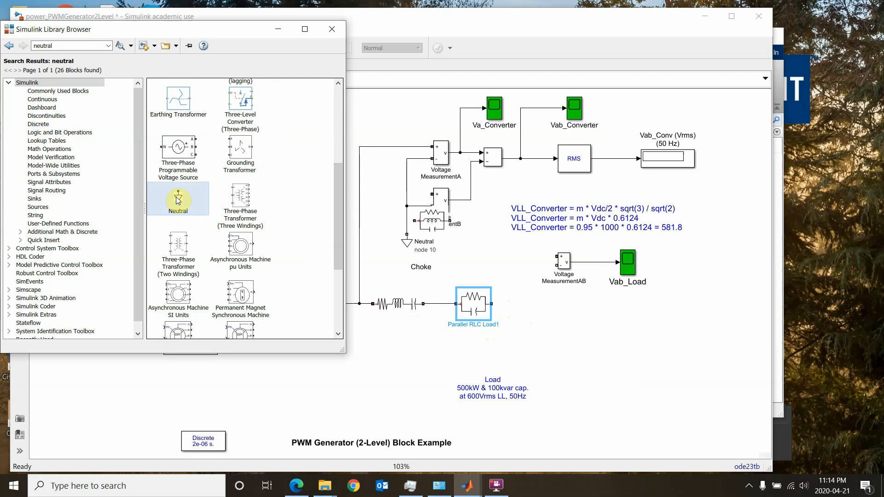
{"action": "left_click_drag", "start_coordinate": [178, 199], "coordinate": [534, 321]}
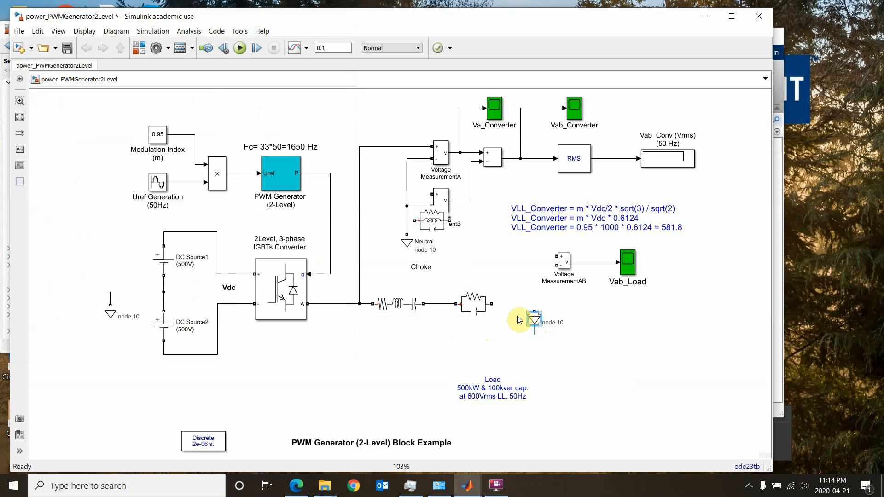
{"action": "left_click_drag", "start_coordinate": [491, 304], "coordinate": [535, 309]}
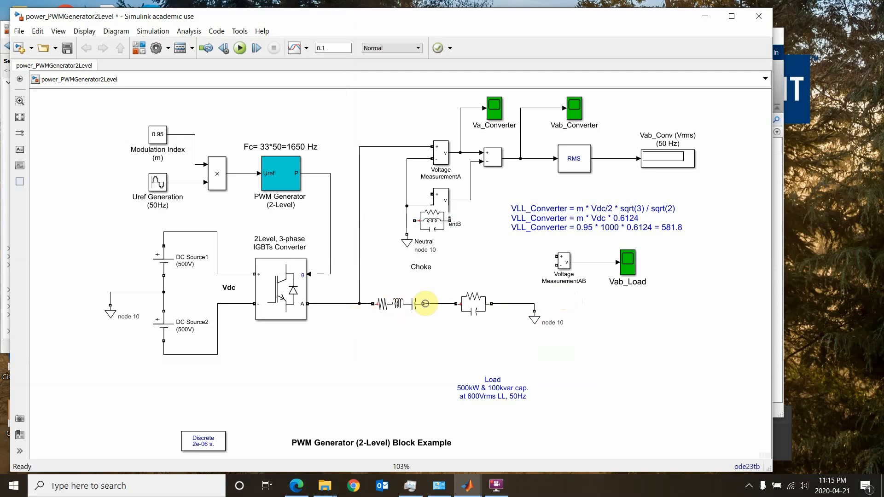
Step: Delete the subtraction block together with its input lines from Voltage MeasurementA and Voltage MeasurementB
{"action": "left_click", "coordinate": [390, 303]}
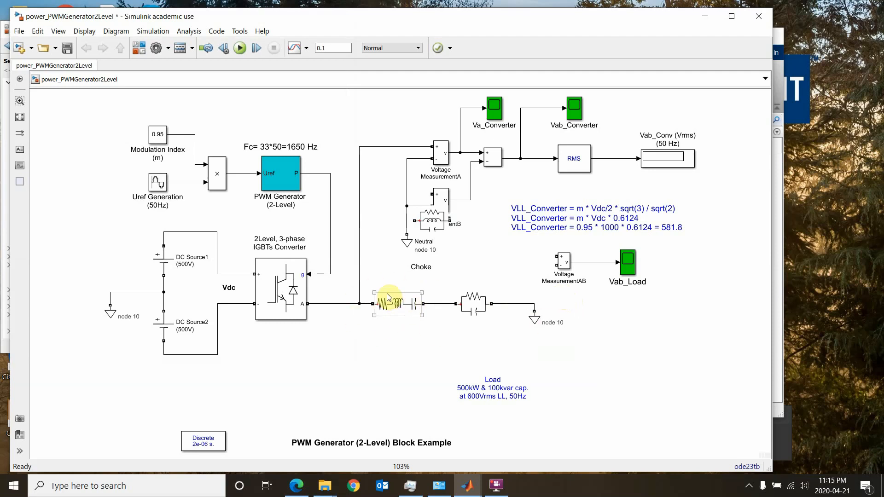
{"action": "left_click", "coordinate": [446, 158]}
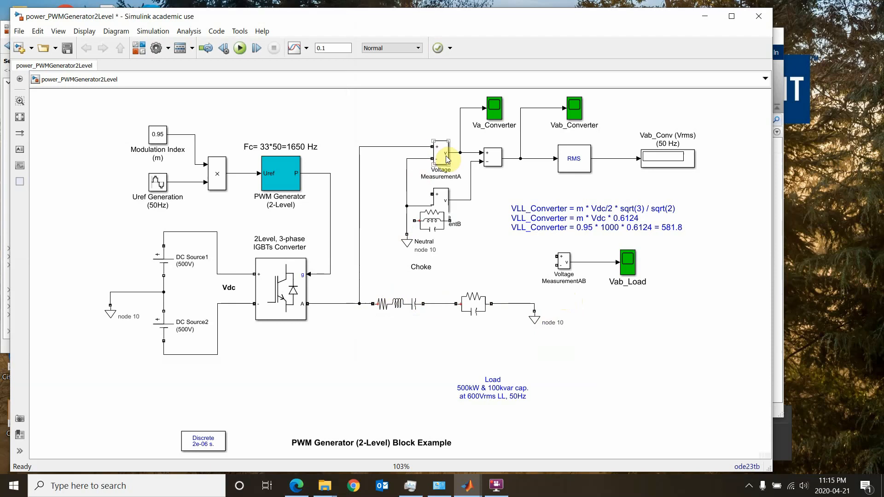
{"action": "left_click", "coordinate": [362, 297]}
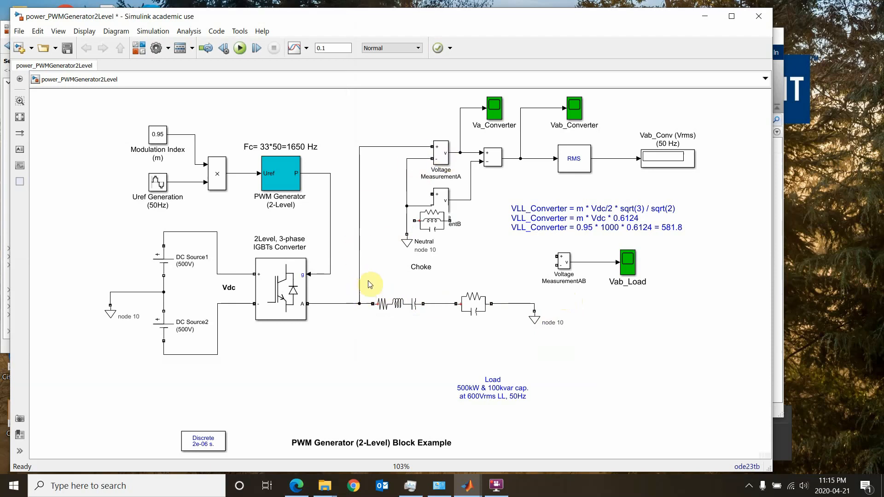
{"action": "left_click", "coordinate": [479, 136]}
{"action": "left_click_drag", "start_coordinate": [479, 138], "coordinate": [500, 189]}
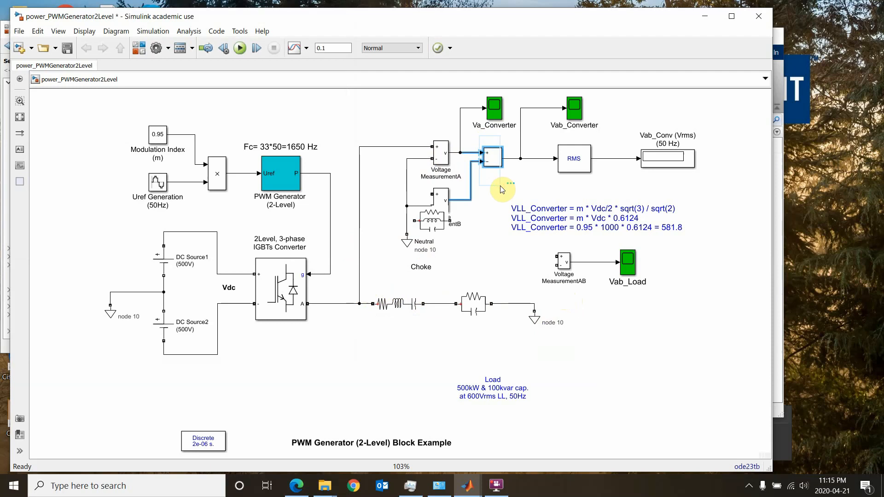
{"action": "key", "text": "Delete"}
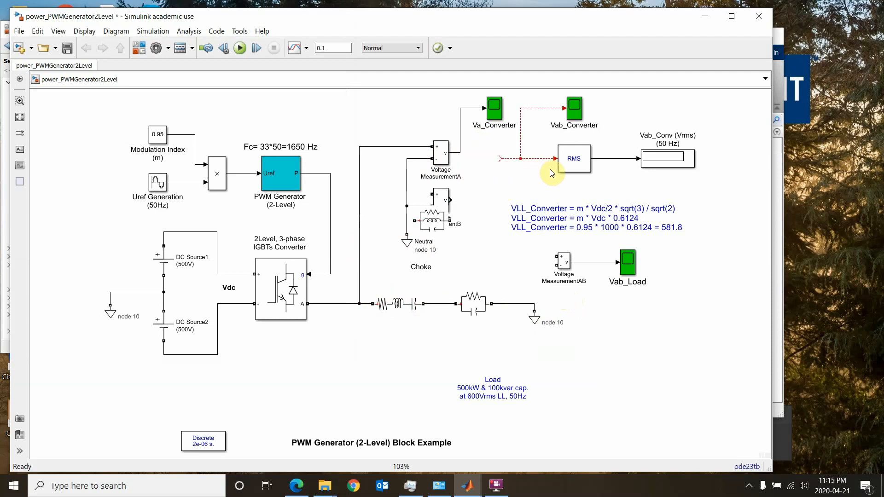
Step: Delete the RMS block and the disconnected line segment that fed it
{"action": "left_click", "coordinate": [599, 179]}
{"action": "left_click", "coordinate": [572, 158]}
{"action": "key", "text": "Delete"}
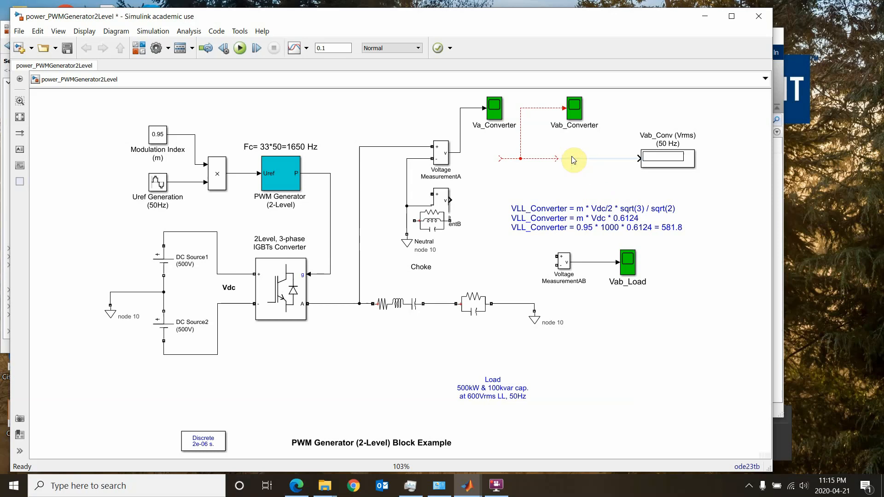
{"action": "left_click", "coordinate": [546, 159]}
{"action": "key", "text": "Delete"}
Step: Delete the spare parallel RLC load overlapping Voltage MeasurementB and shift that measurement block farther right of the Neutral line
{"action": "left_click", "coordinate": [435, 226]}
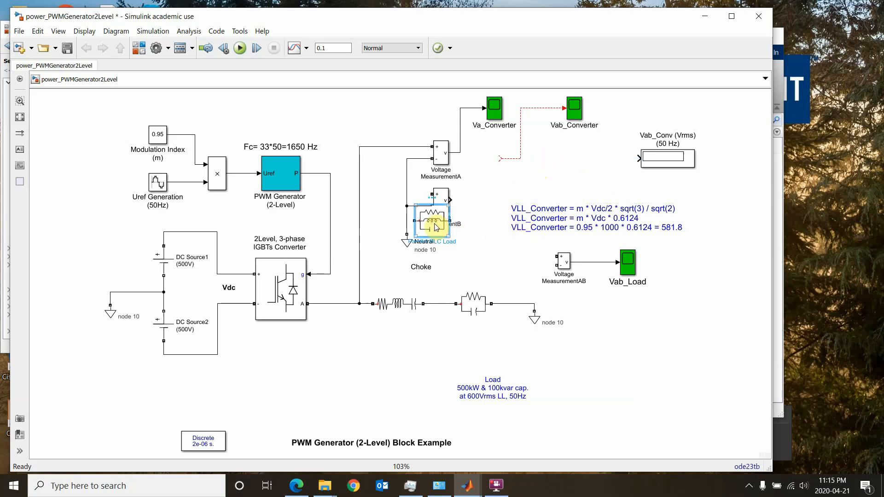
{"action": "key", "text": "Delete"}
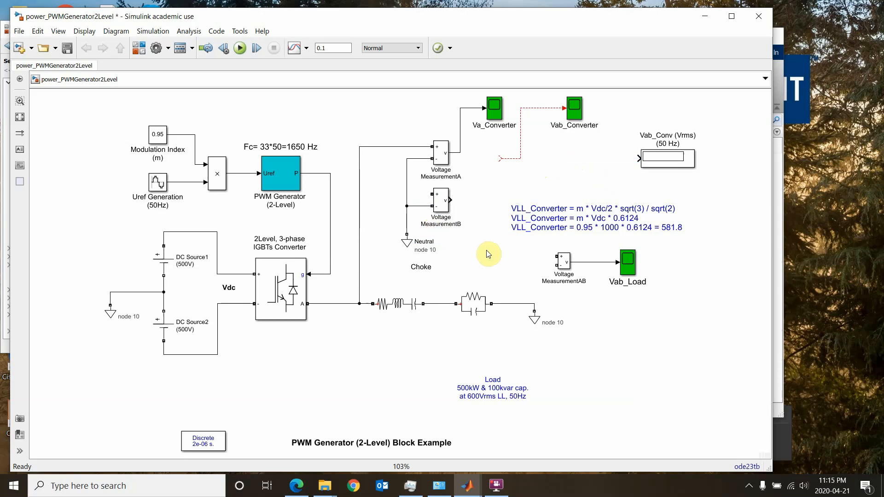
{"action": "left_click", "coordinate": [420, 305]}
{"action": "left_click_drag", "start_coordinate": [445, 201], "coordinate": [479, 201]}
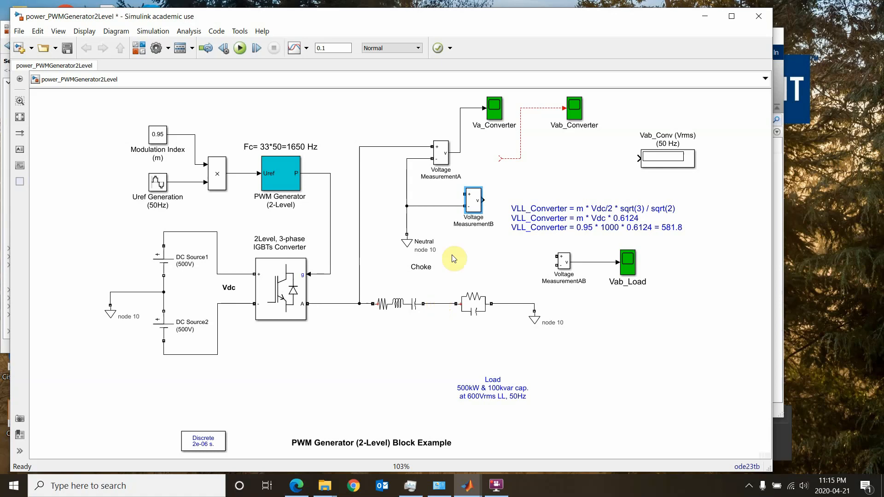
Step: Connect Voltage MeasurementB's positive terminal to the line between the series RLC branch and parallel load, and flip the block up-down
{"action": "left_click_drag", "start_coordinate": [464, 194], "coordinate": [437, 303]}
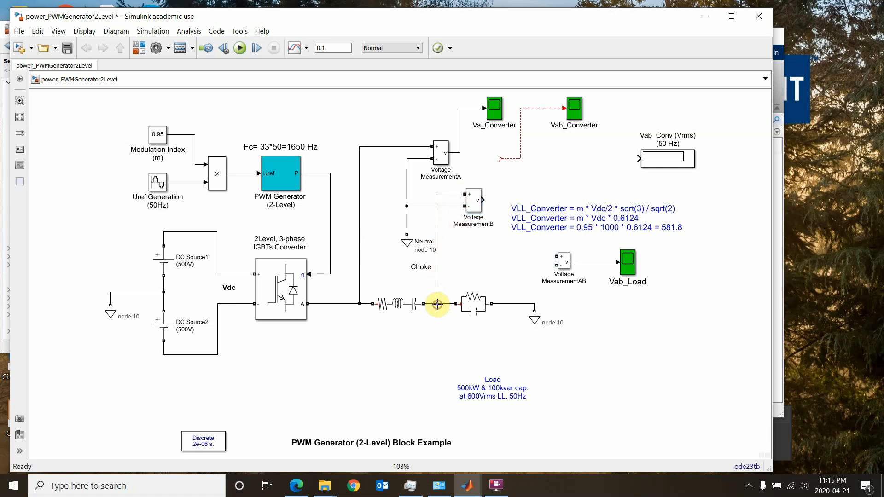
{"action": "right_click", "coordinate": [473, 195]}
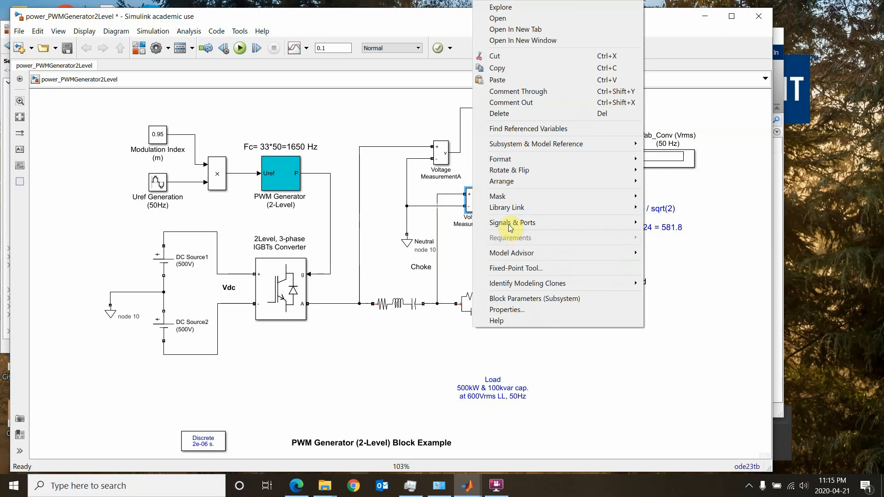
{"action": "mouse_move", "coordinate": [508, 222]}
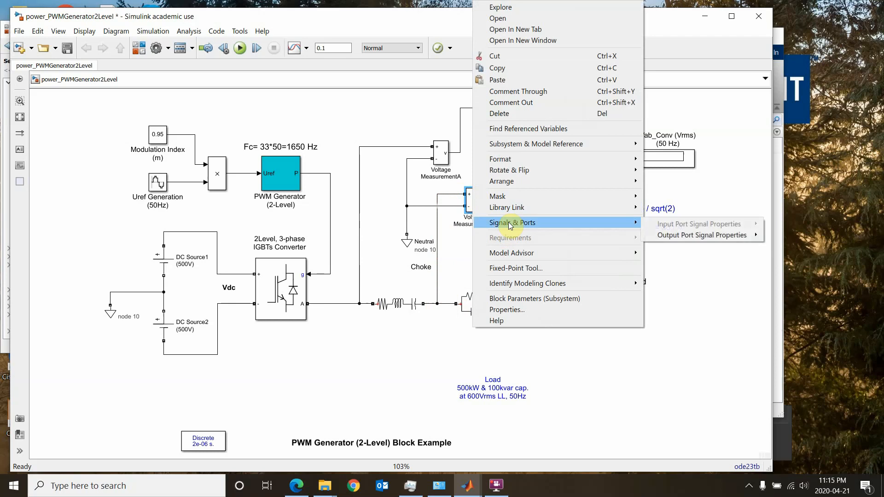
{"action": "mouse_move", "coordinate": [522, 170]}
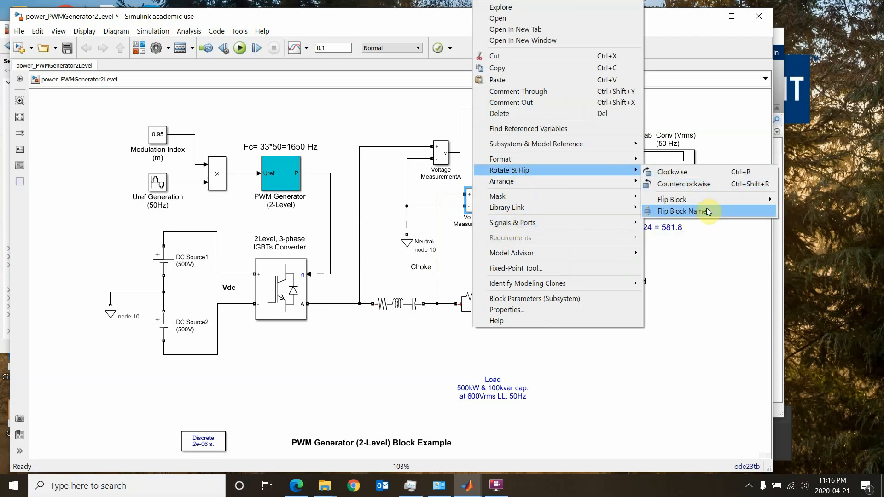
{"action": "mouse_move", "coordinate": [706, 199]}
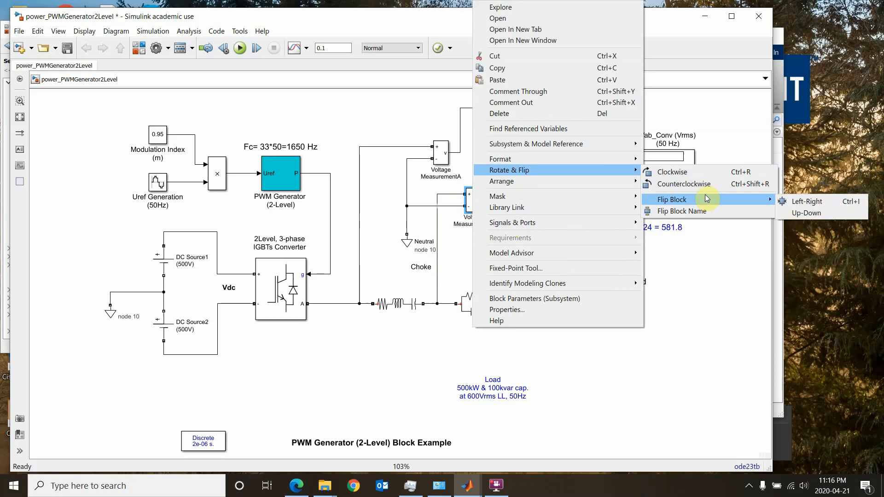
{"action": "left_click", "coordinate": [817, 214]}
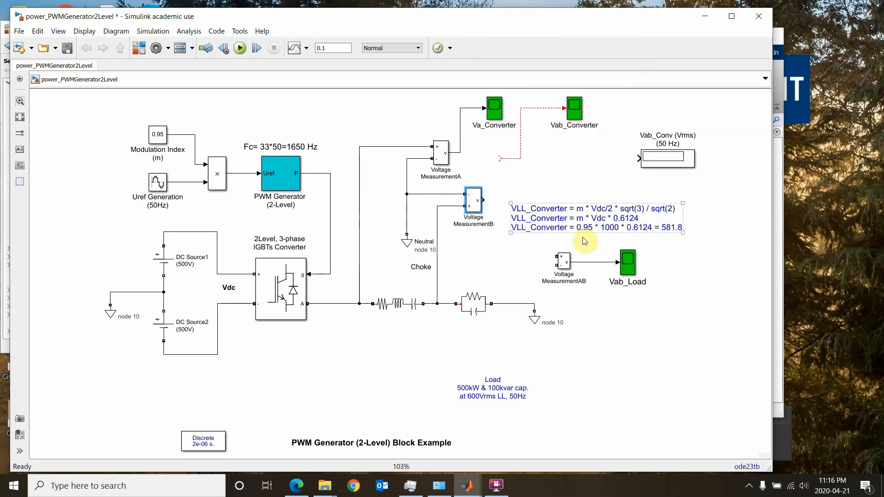
{"action": "left_click", "coordinate": [487, 257]}
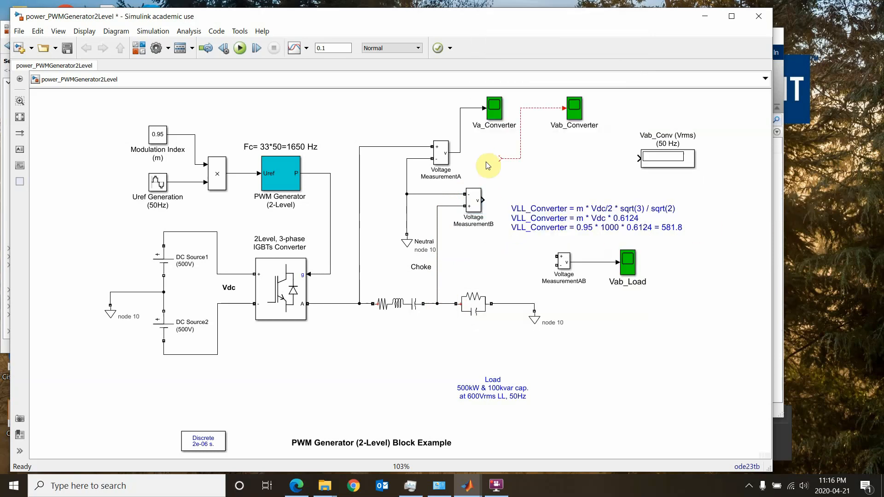
Step: Wire the Vab_Converter scope to Voltage MeasurementB's output and place both converter scopes directly beside their measurement blocks
{"action": "left_click_drag", "start_coordinate": [502, 158], "coordinate": [487, 204]}
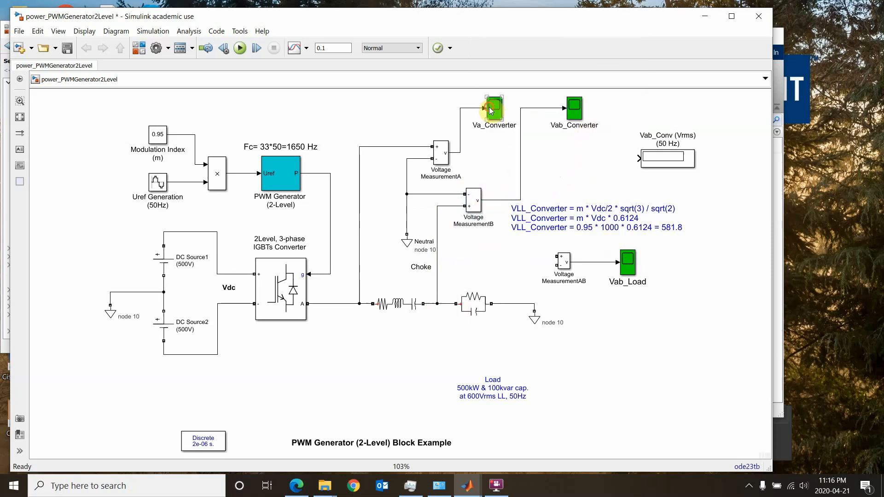
{"action": "left_click_drag", "start_coordinate": [494, 111], "coordinate": [488, 156]}
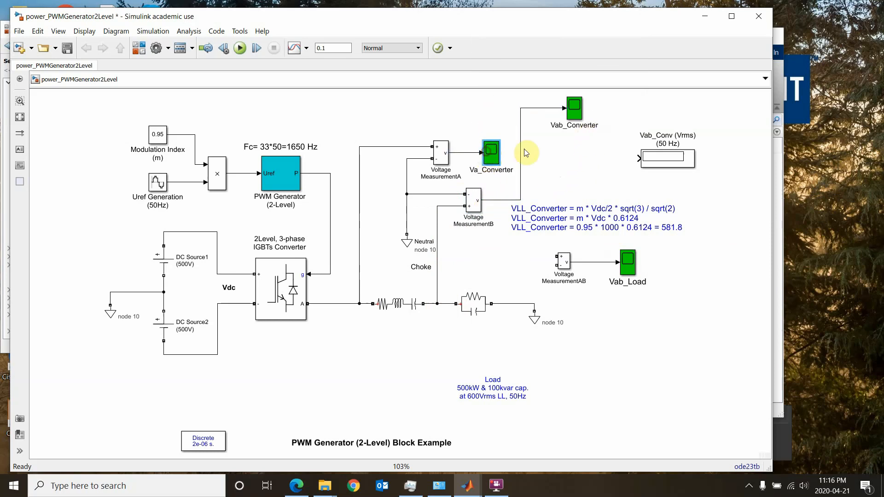
{"action": "left_click", "coordinate": [572, 115]}
{"action": "left_click_drag", "start_coordinate": [572, 115], "coordinate": [526, 204]}
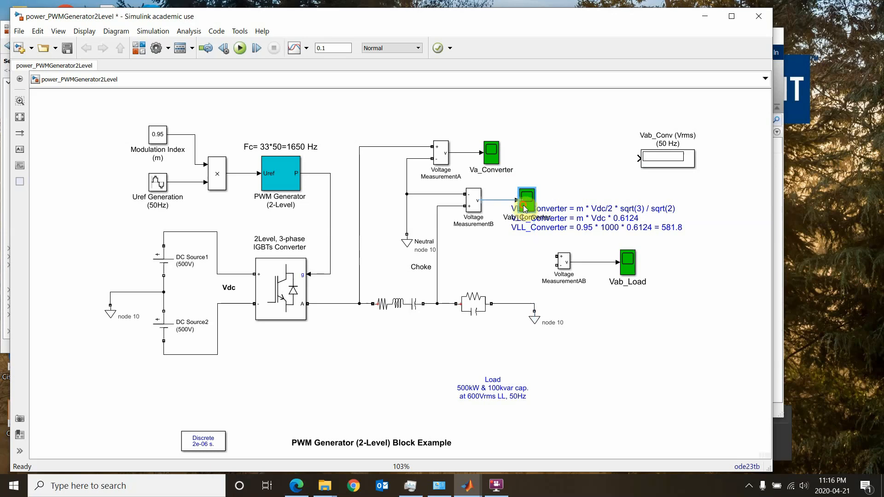
Step: Delete the VLL_Converter formula annotation that overlaps the Vab_Converter scope
{"action": "left_click_drag", "start_coordinate": [707, 195], "coordinate": [656, 224]}
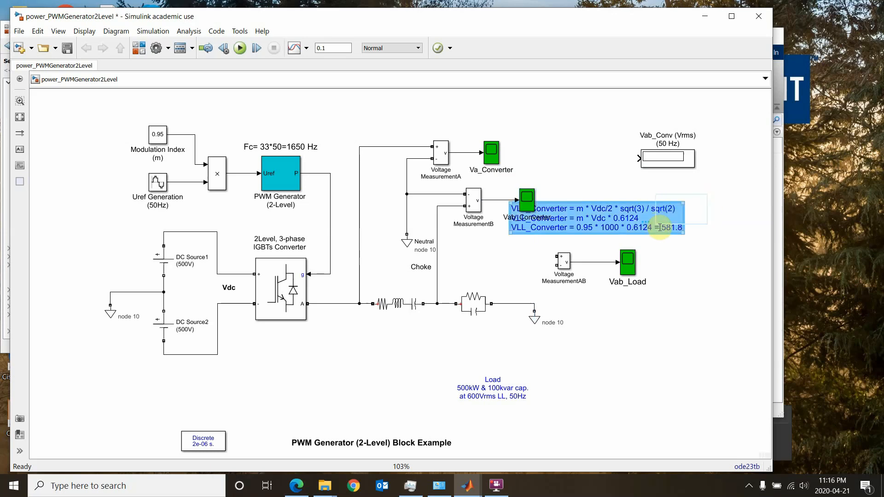
{"action": "key", "text": "Delete"}
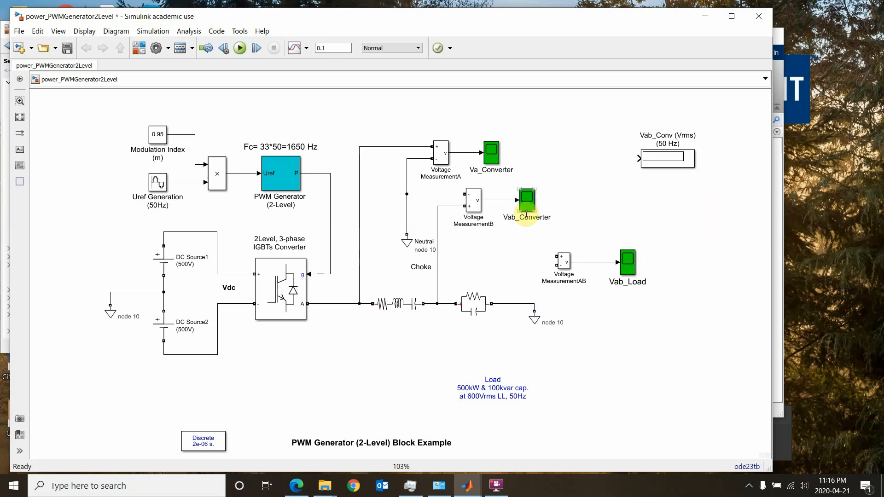
Step: Rename the scope fed by Voltage MeasurementA as V_Converter
{"action": "left_click", "coordinate": [528, 218]}
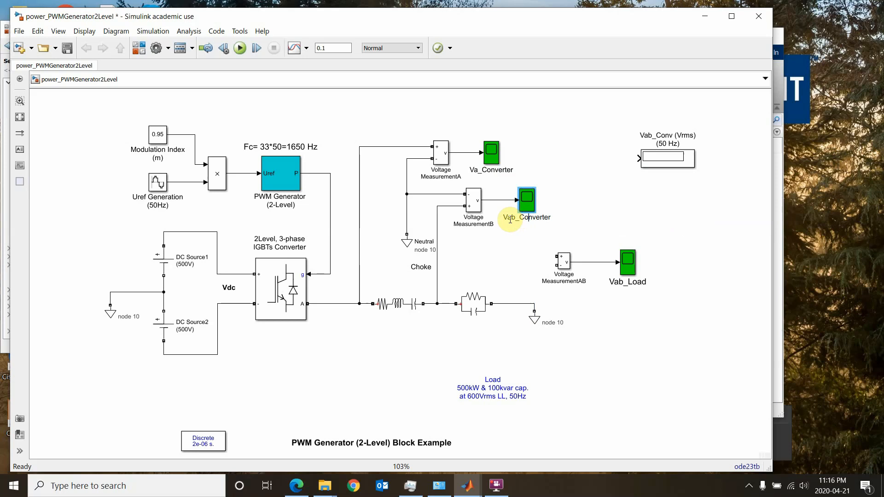
{"action": "left_click", "coordinate": [477, 171]}
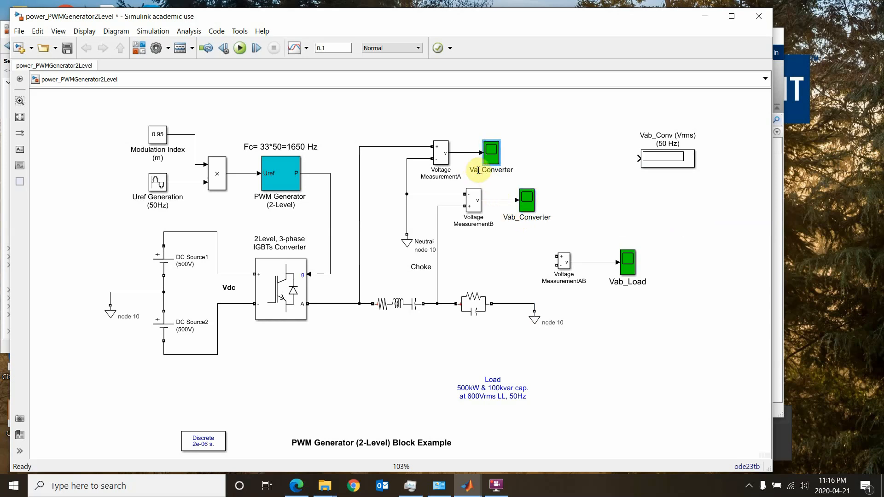
{"action": "left_click", "coordinate": [478, 170]}
{"action": "key", "text": "BackSpace"}
Step: Rename the scope fed by Voltage MeasurementB as V_Filtered
{"action": "left_click", "coordinate": [515, 218]}
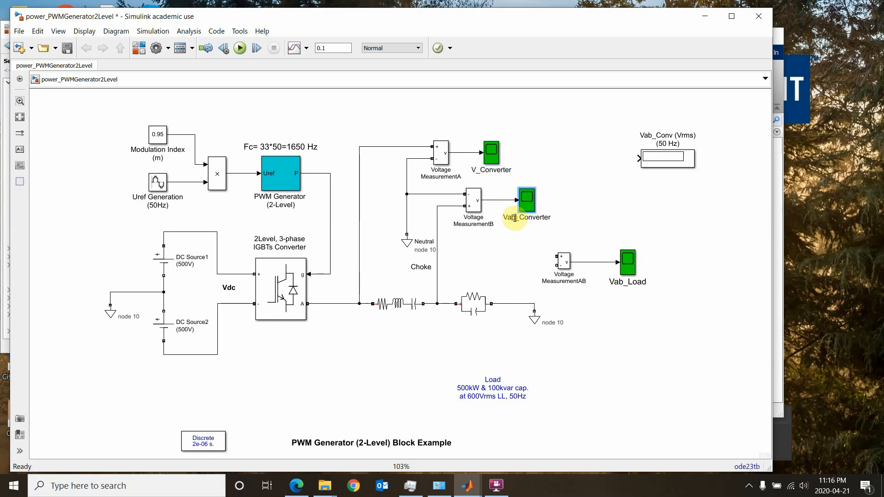
{"action": "key", "text": "BackSpace"}
{"action": "key", "text": "BackSpace"}
{"action": "left_click_drag", "start_coordinate": [519, 218], "coordinate": [552, 221]}
{"action": "key", "text": "BackSpace"}
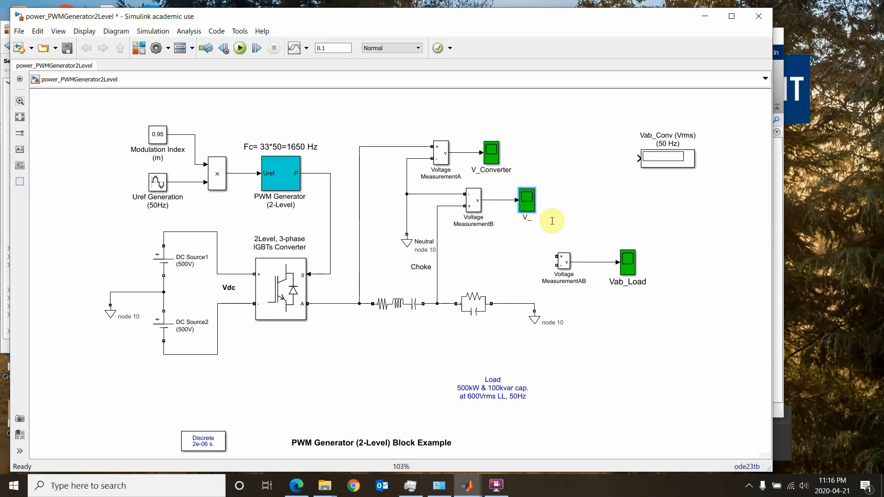
{"action": "type", "text": "Filtered"}
Step: Find the Scope block in the library, place it above Voltage MeasurementA's input line and connect it to the PWM Generator's output
{"action": "left_click", "coordinate": [138, 48]}
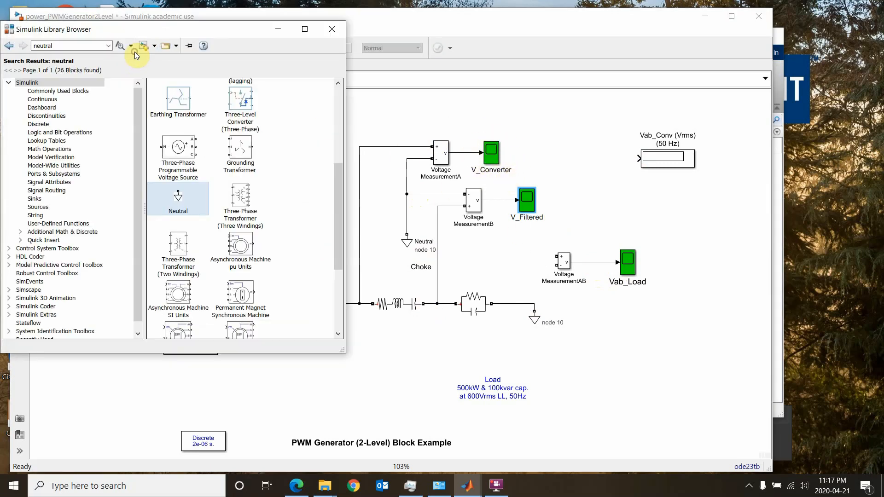
{"action": "double_click", "coordinate": [74, 43]}
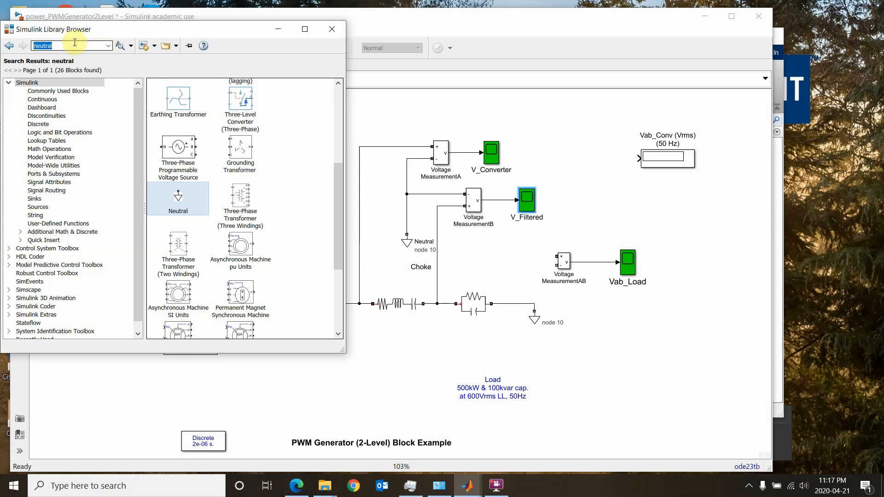
{"action": "type", "text": "scope"}
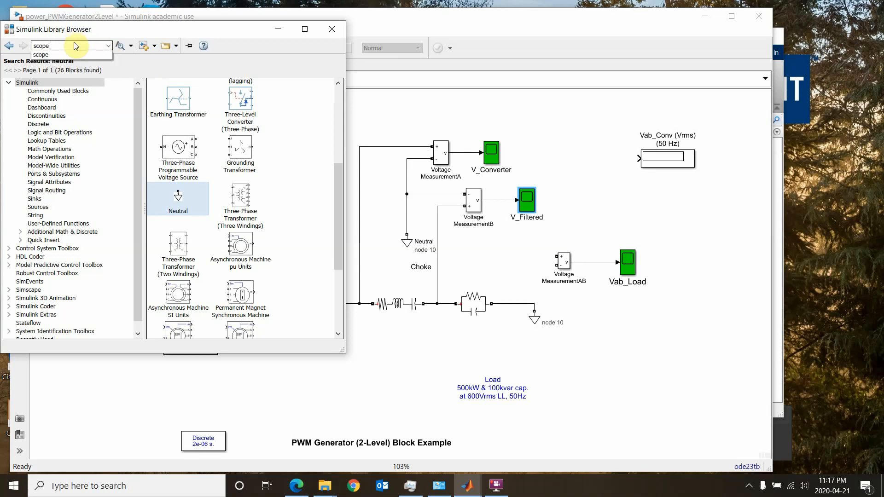
{"action": "key", "text": "Return"}
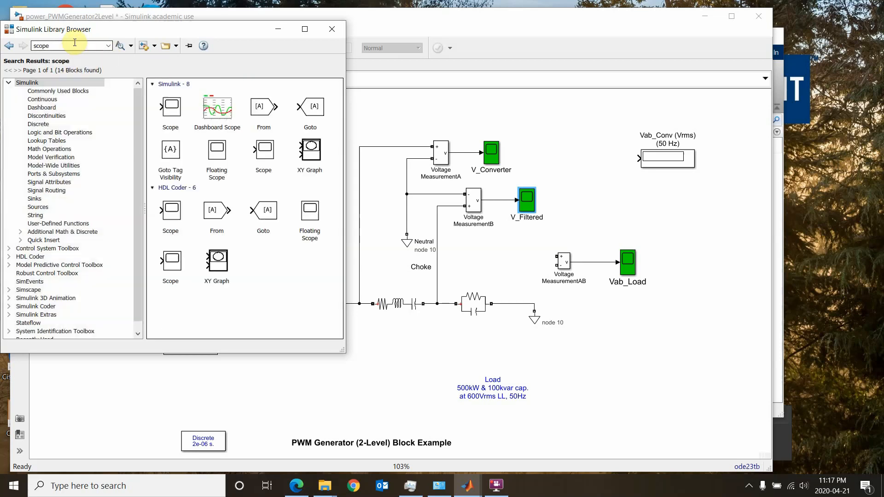
{"action": "left_click_drag", "start_coordinate": [170, 106], "coordinate": [376, 118]}
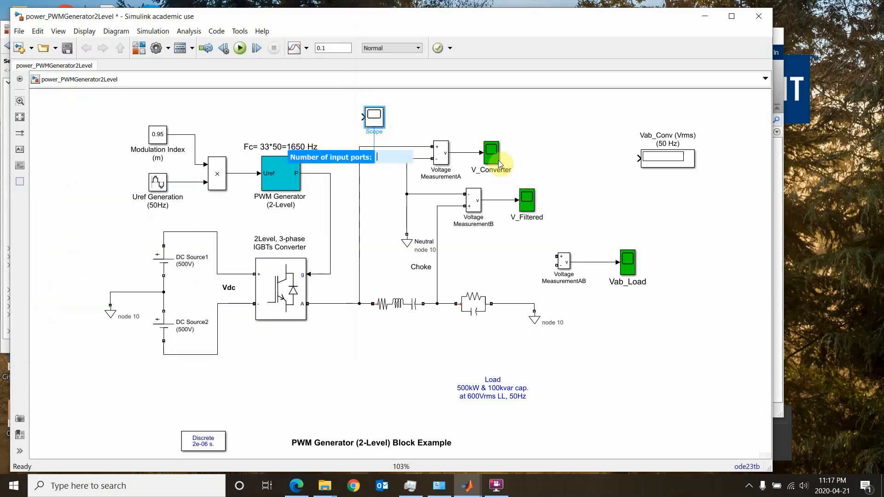
{"action": "left_click", "coordinate": [335, 117]}
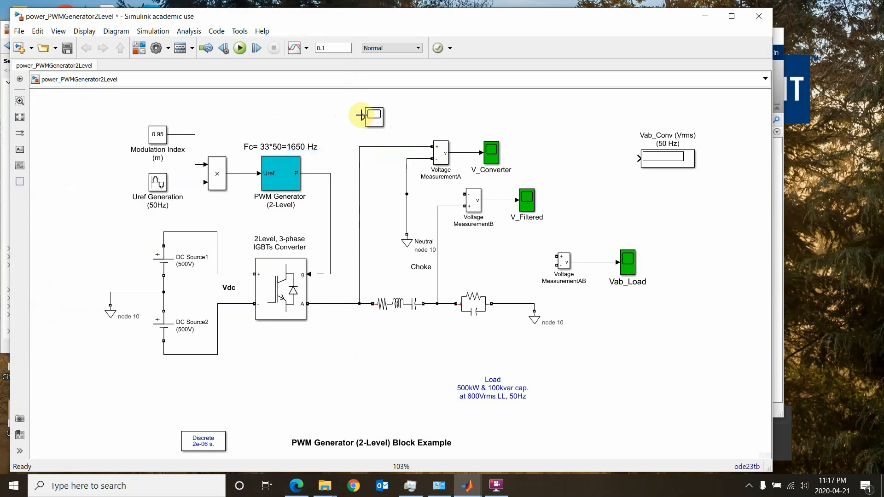
{"action": "left_click_drag", "start_coordinate": [361, 116], "coordinate": [325, 175]}
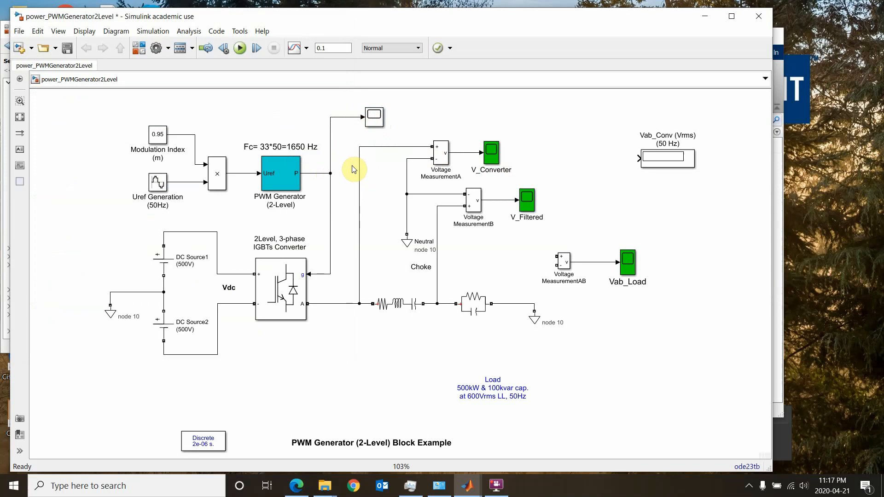
Step: Delete the Voltage MeasurementAB block together with its Vab_Load scope and connecting line
{"action": "left_click", "coordinate": [528, 201]}
{"action": "left_click_drag", "start_coordinate": [535, 236], "coordinate": [570, 246]}
{"action": "left_click", "coordinate": [676, 308]}
{"action": "left_click_drag", "start_coordinate": [639, 293], "coordinate": [556, 253]}
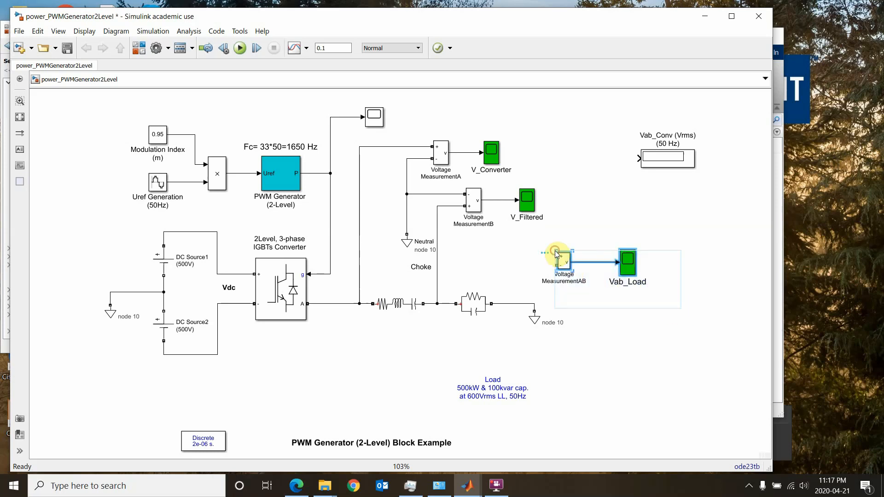
{"action": "key", "text": "Delete"}
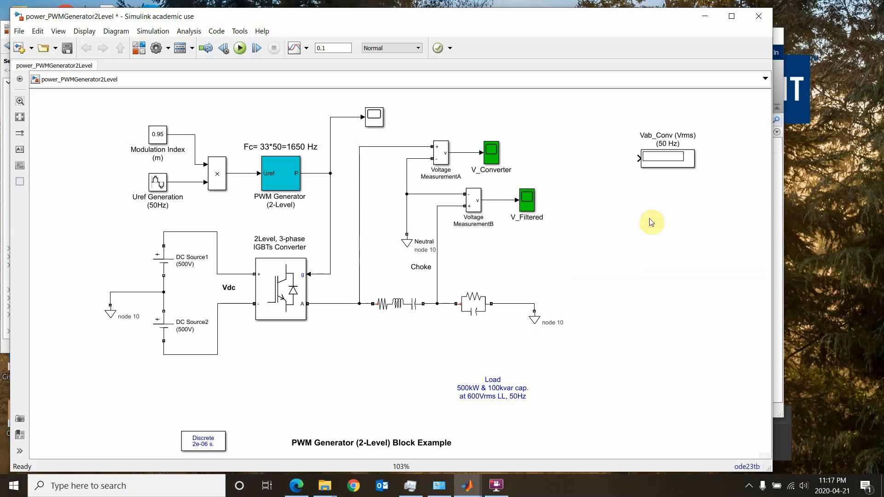
Step: Connect the Vab_Conv (Vrms) display to the signal line between Voltage MeasurementB and the V_Filtered scope
{"action": "left_click", "coordinate": [635, 159]}
{"action": "left_click_drag", "start_coordinate": [636, 159], "coordinate": [510, 179]}
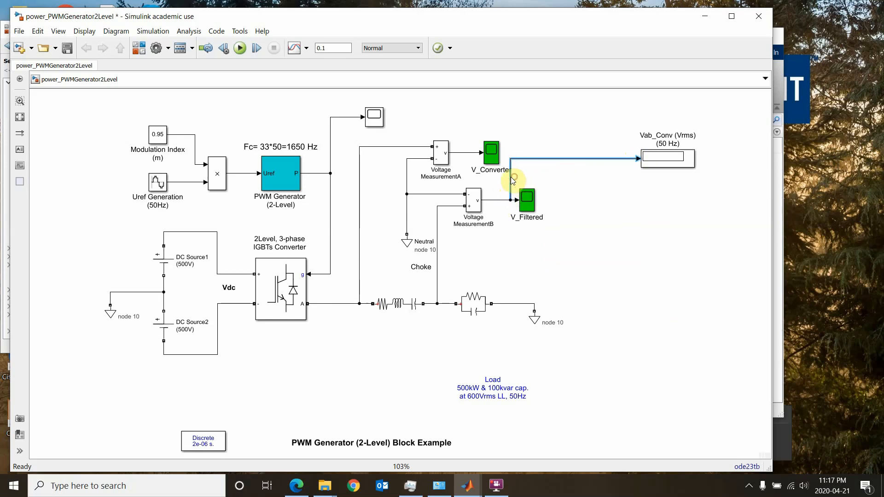
{"action": "left_click", "coordinate": [663, 156]}
Step: Run the simulation of the modified inverter model
{"action": "left_click", "coordinate": [520, 205]}
{"action": "double_click", "coordinate": [332, 46]}
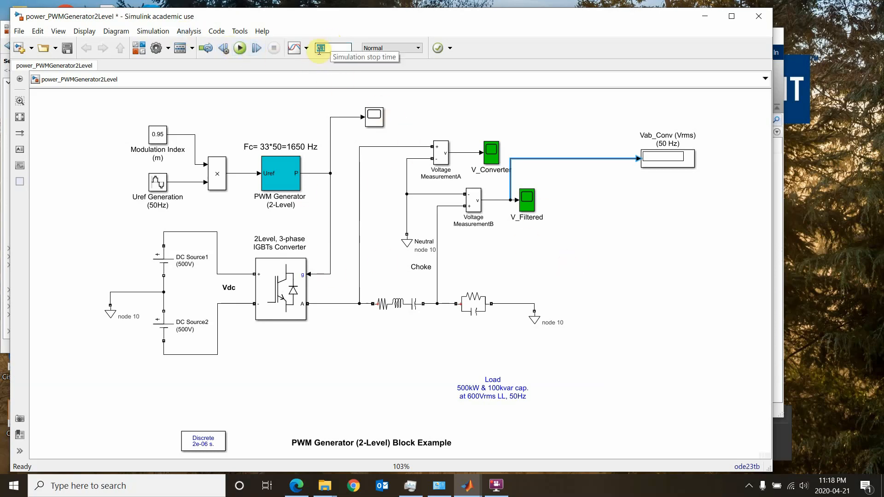
{"action": "left_click", "coordinate": [242, 48]}
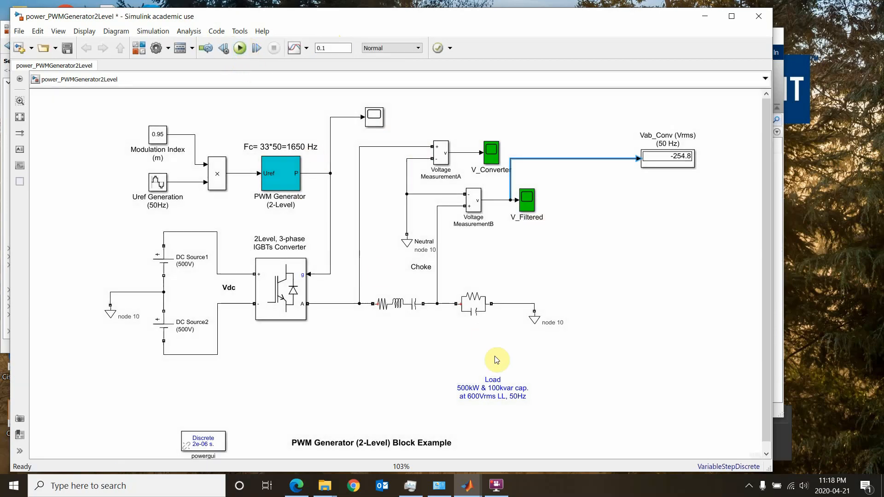
Step: Delete the Load annotation describing 500kW and 100kvar below the circuit
{"action": "left_click", "coordinate": [569, 372]}
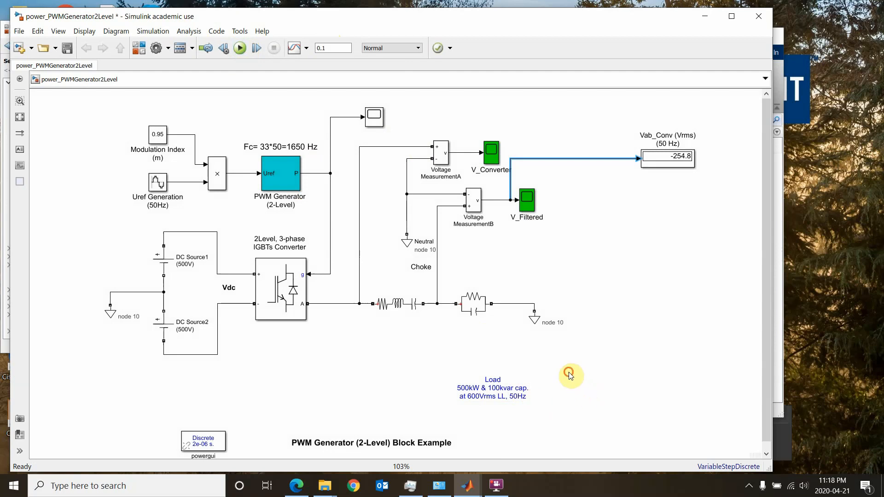
{"action": "left_click_drag", "start_coordinate": [569, 374], "coordinate": [481, 394]}
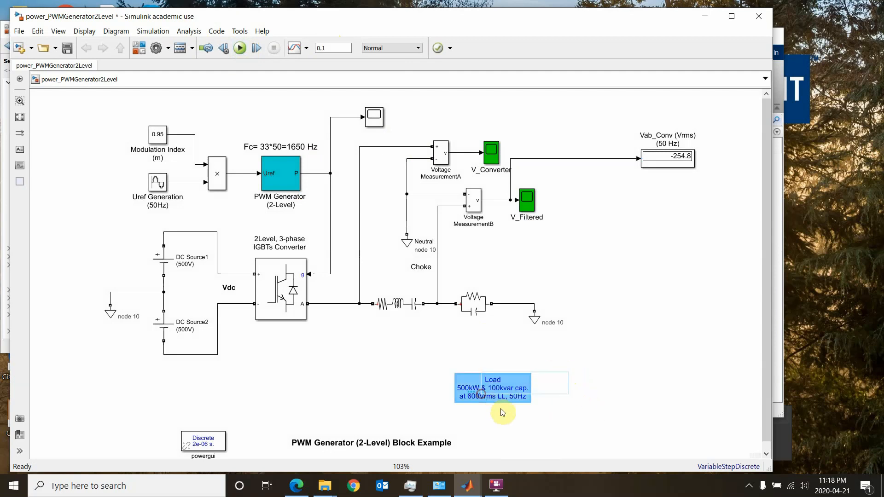
{"action": "key", "text": "Delete"}
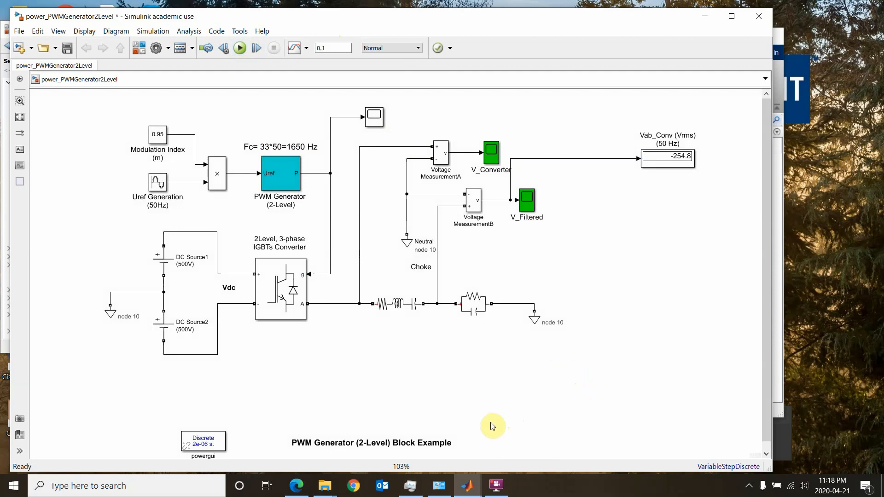
Step: Move the "PWM Generator (2-Level) Block Example" title straight up to just below the circuit
{"action": "left_click", "coordinate": [487, 428]}
{"action": "left_click_drag", "start_coordinate": [488, 429], "coordinate": [330, 443]}
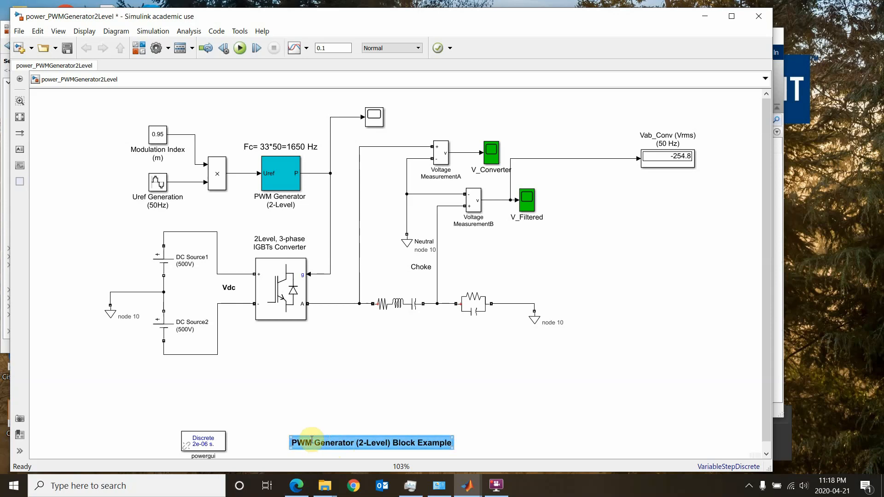
{"action": "left_click", "coordinate": [313, 444]}
{"action": "left_click", "coordinate": [472, 445]}
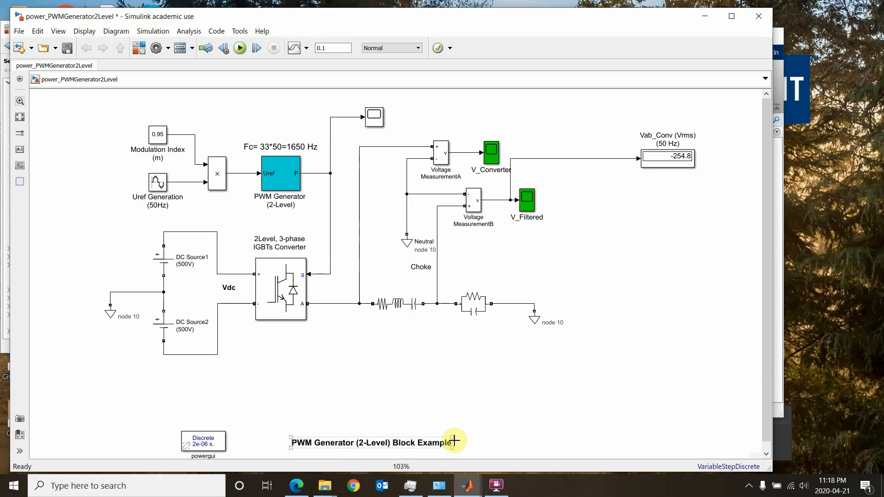
{"action": "left_click", "coordinate": [431, 444]}
{"action": "mouse_move", "coordinate": [432, 444]}
{"action": "left_mouse_down"}
{"action": "mouse_move", "coordinate": [437, 375]}
{"action": "mouse_move", "coordinate": [448, 404]}
{"action": "left_mouse_up"}
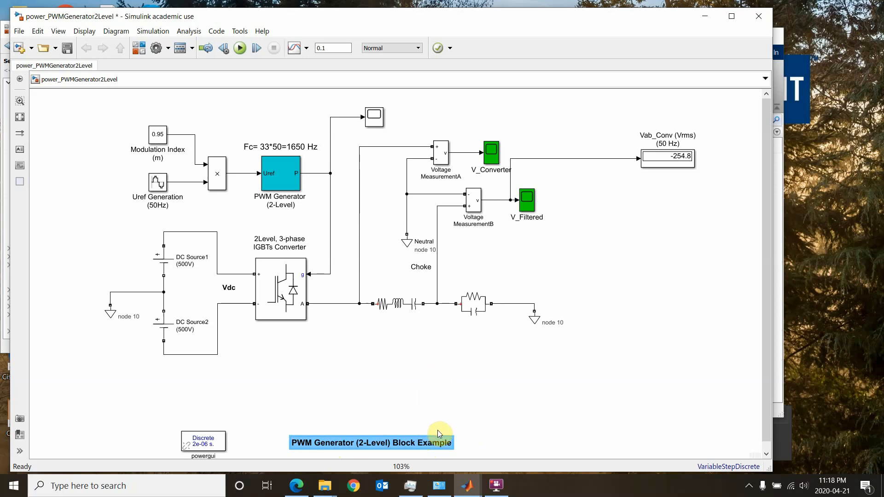
{"action": "key", "text": "Up"}
{"action": "key", "text": "Up"}
{"action": "key", "text": "Up"}
{"action": "key", "text": "Up"}
{"action": "key", "text": "Up"}
{"action": "key", "text": "Up"}
{"action": "key", "text": "Up"}
{"action": "key", "text": "Up"}
{"action": "key", "text": "Up"}
{"action": "key", "text": "Up"}
{"action": "key", "text": "Up"}
{"action": "key", "text": "Up"}
{"action": "key", "text": "Up"}
{"action": "key", "text": "Up"}
{"action": "key", "text": "Up"}
{"action": "key", "text": "Up"}
{"action": "key", "text": "Up"}
{"action": "key", "text": "Up"}
{"action": "key", "text": "Up"}
{"action": "key", "text": "Up"}
{"action": "key", "text": "Up"}
{"action": "key", "text": "Up"}
{"action": "key", "text": "Up"}
{"action": "key", "text": "Up"}
{"action": "key", "text": "Up"}
{"action": "key", "text": "Up"}
{"action": "key", "text": "Up"}
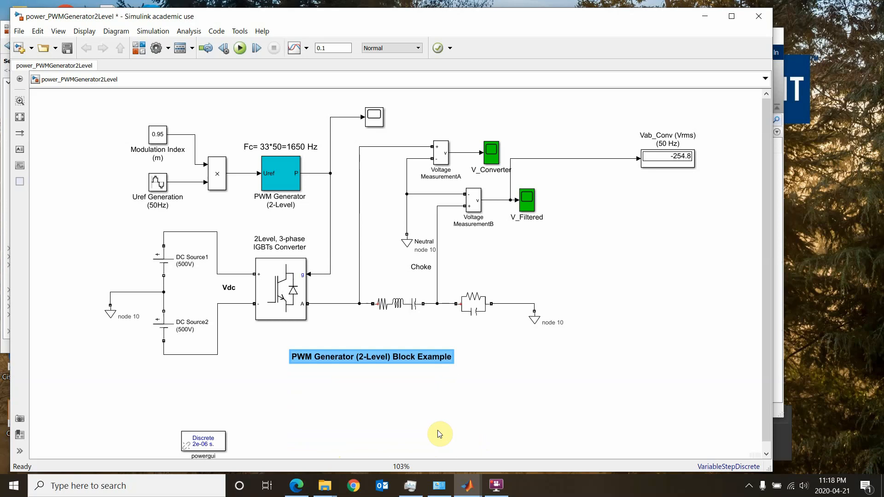
Step: Move the powergui block up beside the load, and bring the Vab_Conv (Vrms) display closer to the V_Filtered scope with a straightened branch line
{"action": "mouse_move", "coordinate": [221, 438]}
{"action": "left_mouse_down"}
{"action": "mouse_move", "coordinate": [508, 355]}
{"action": "mouse_move", "coordinate": [622, 270]}
{"action": "left_mouse_up"}
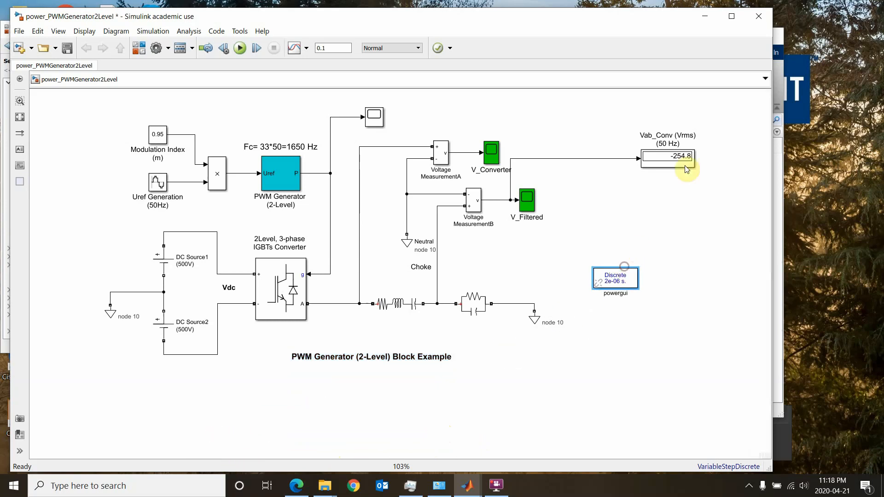
{"action": "left_click_drag", "start_coordinate": [660, 166], "coordinate": [554, 170]}
{"action": "left_click_drag", "start_coordinate": [545, 175], "coordinate": [489, 309]}
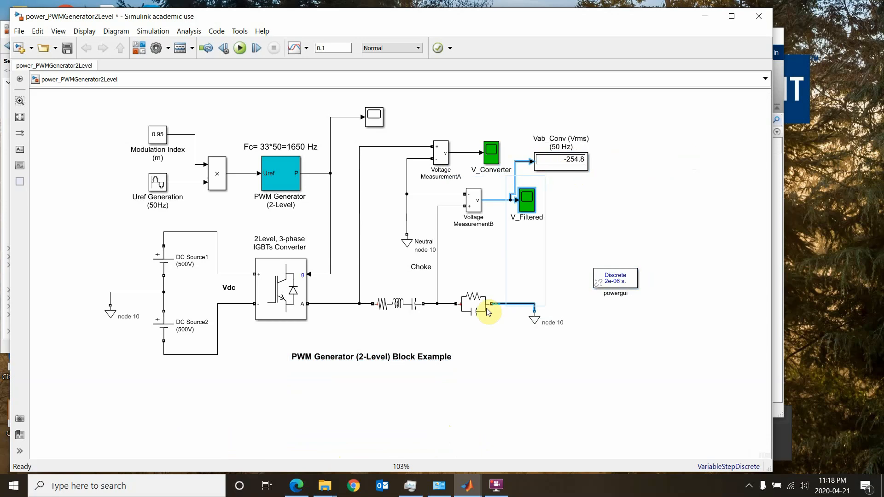
{"action": "left_click", "coordinate": [20, 116]}
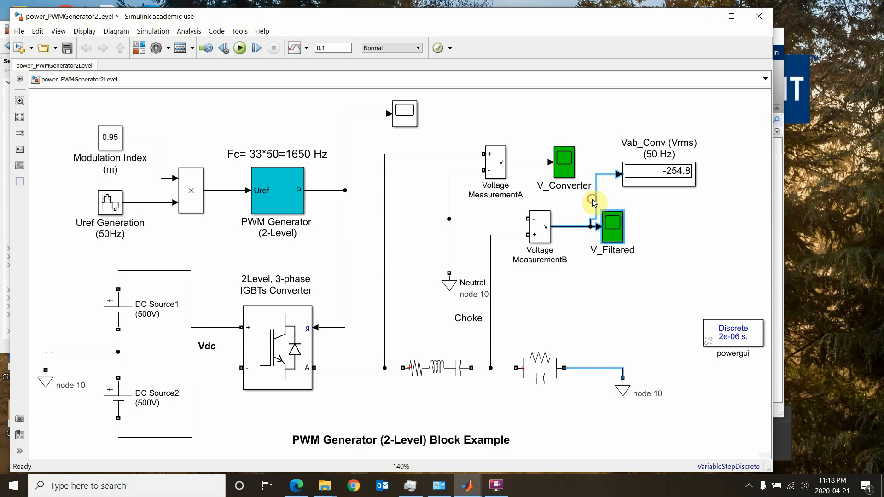
{"action": "left_click_drag", "start_coordinate": [592, 200], "coordinate": [591, 198]}
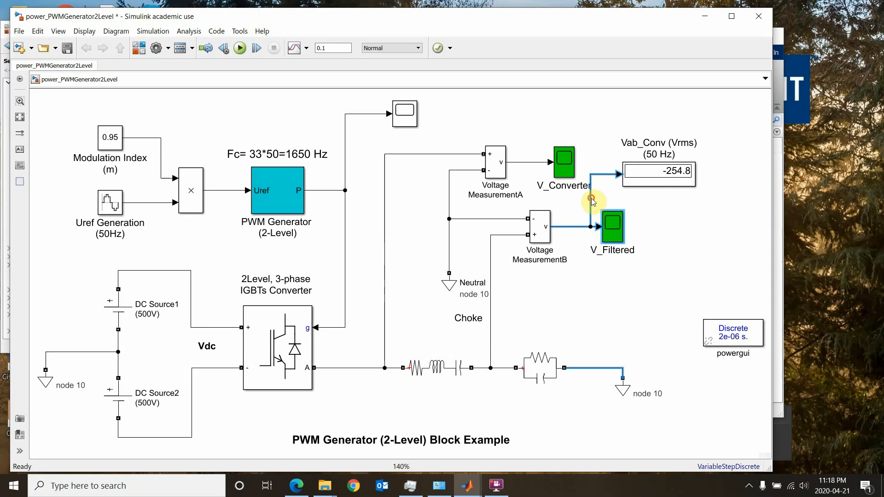
Step: Examine the converter output waveform in the enlarged V_Converter scope
{"action": "double_click", "coordinate": [561, 171]}
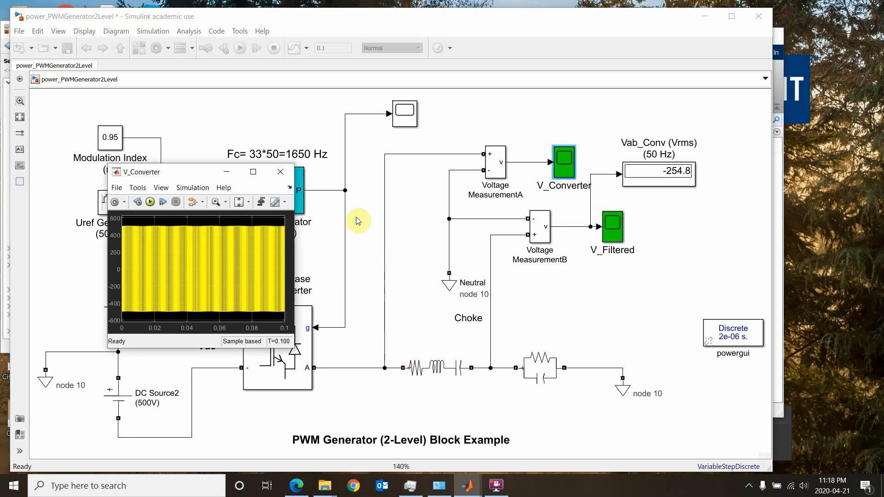
{"action": "left_click", "coordinate": [252, 172]}
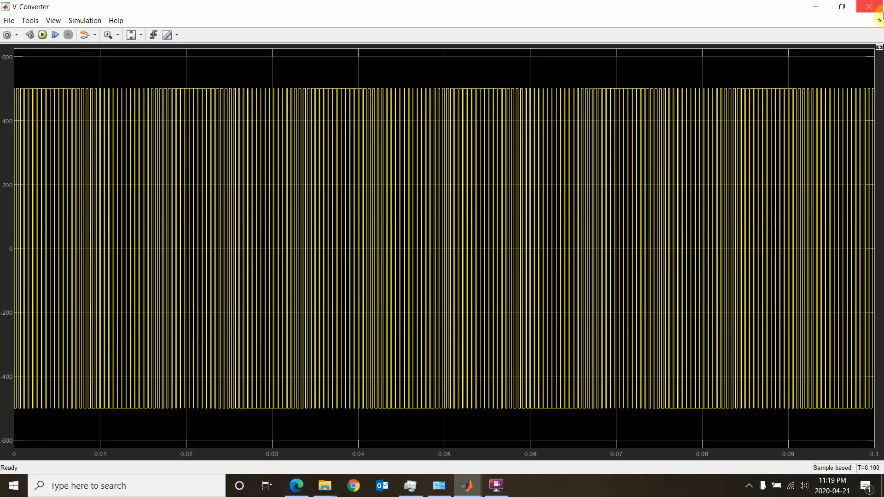
{"action": "left_click", "coordinate": [868, 7]}
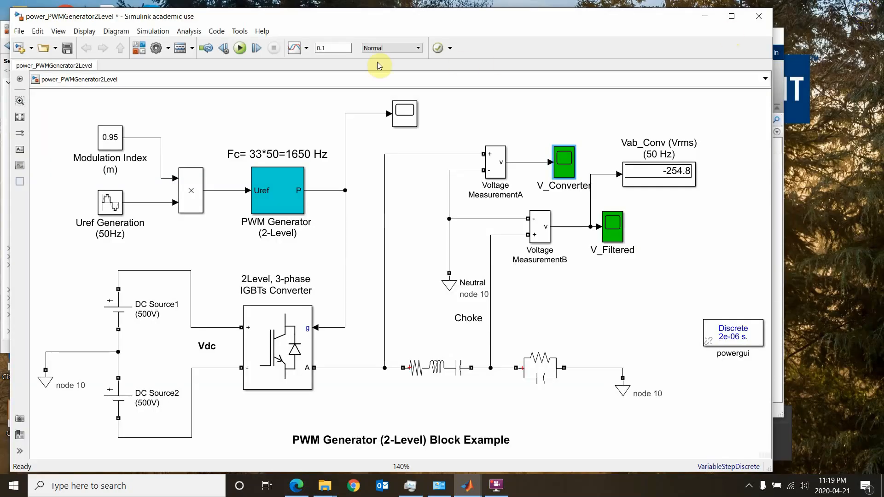
Step: Set the simulation stop time to 0.02
{"action": "double_click", "coordinate": [332, 48]}
{"action": "type", "text": "02"}
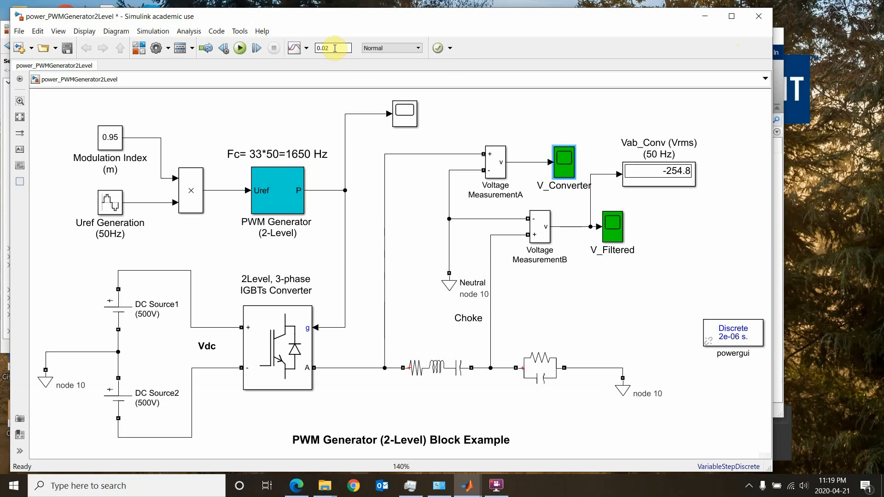
Step: Change the carrier frequency annotation above the PWM Generator to "Fc= 33*60=1980 Hz"
{"action": "left_click", "coordinate": [271, 153]}
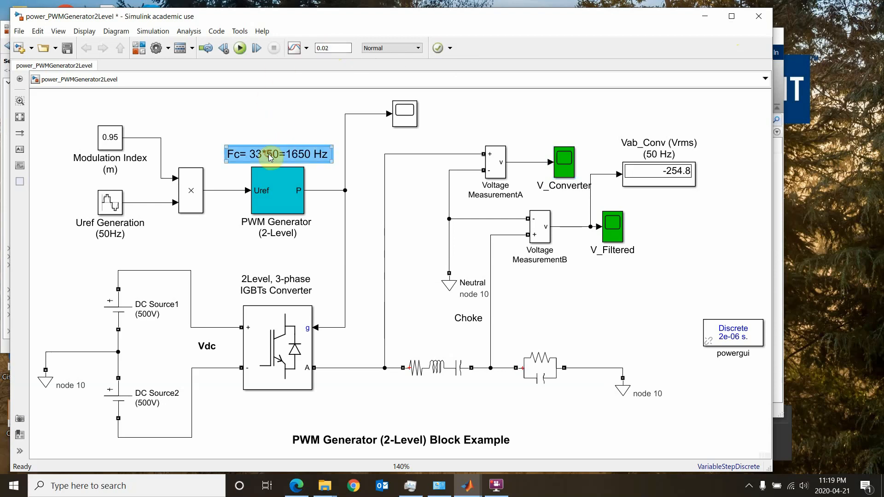
{"action": "left_click", "coordinate": [270, 154]}
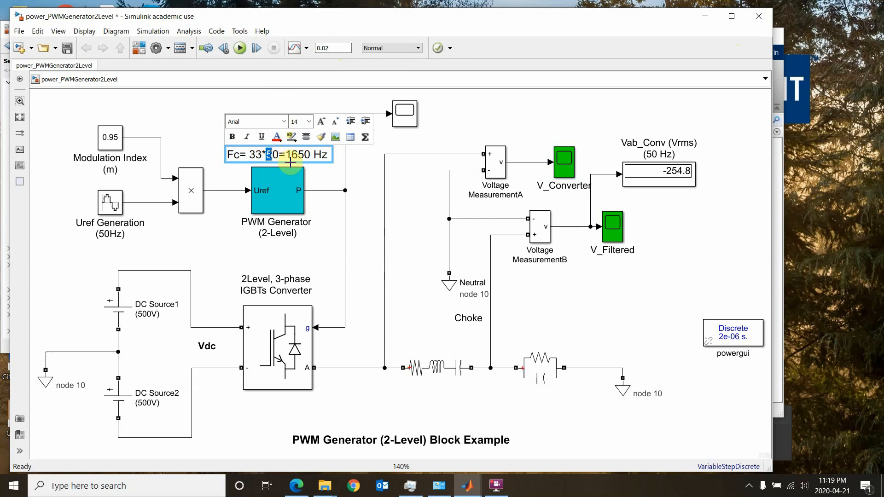
{"action": "key", "text": "shift+Right"}
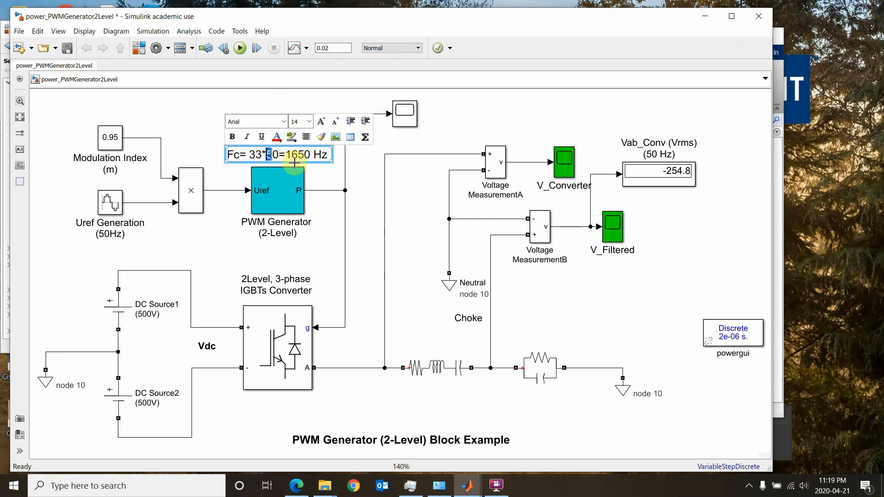
{"action": "type", "text": "6"}
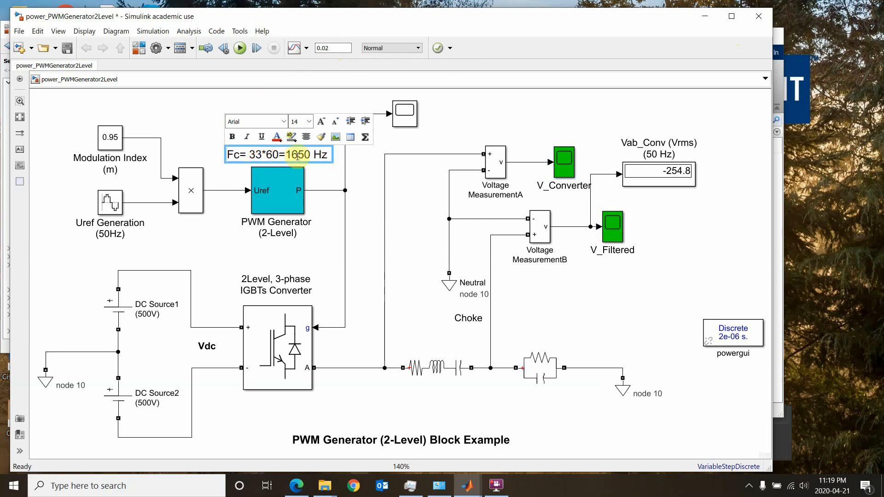
{"action": "left_click_drag", "start_coordinate": [293, 155], "coordinate": [305, 156]}
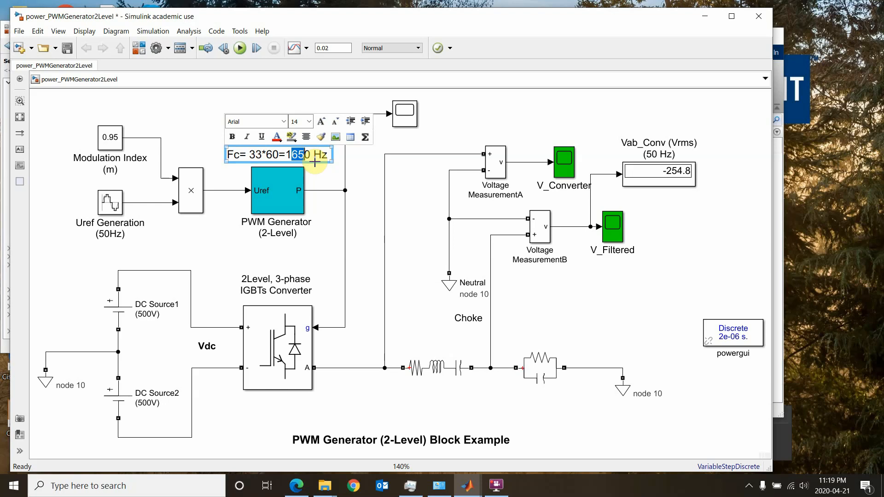
{"action": "type", "text": "98"}
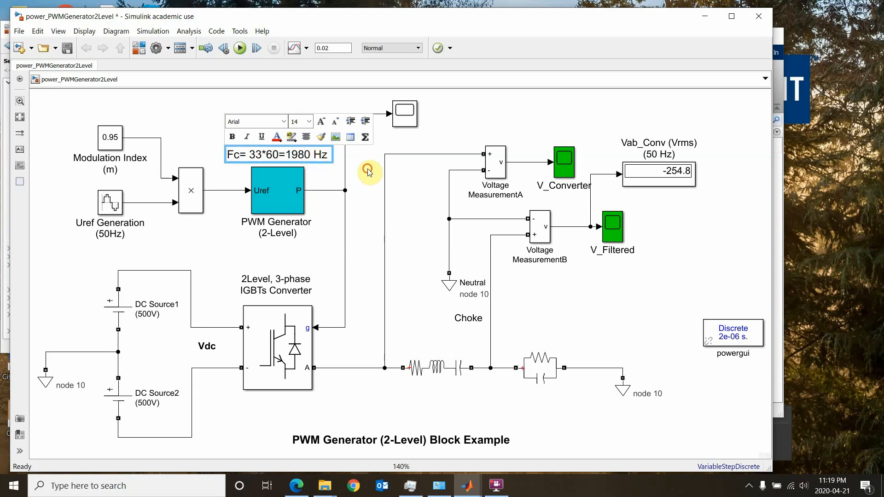
{"action": "key", "text": "Escape"}
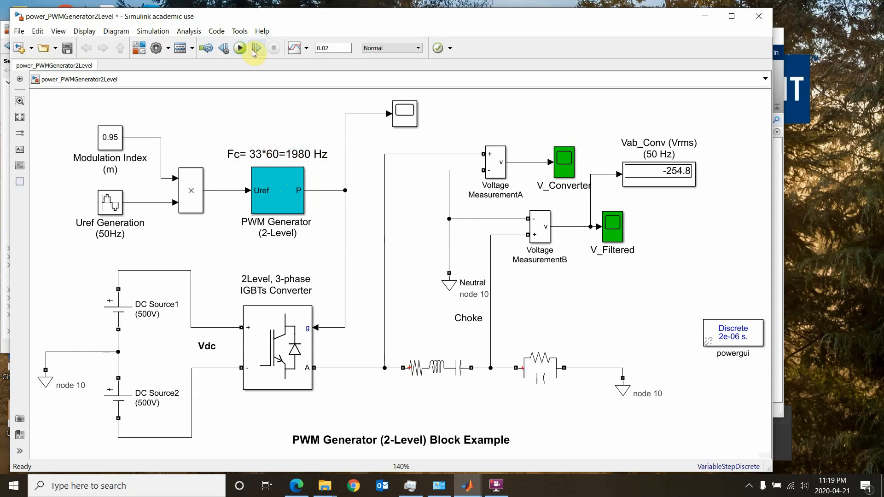
Step: Run the simulation with the shortened stop time and inspect the converter voltage pulses in the V_Converter scope
{"action": "left_click", "coordinate": [240, 48]}
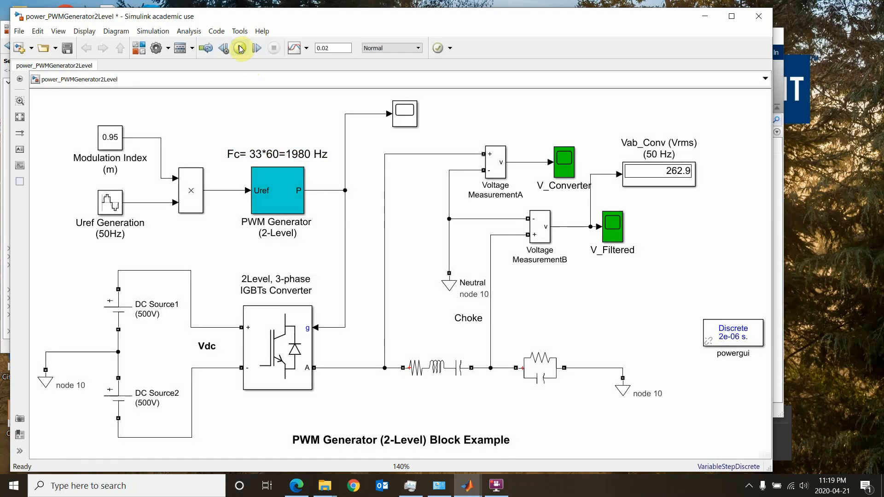
{"action": "left_click", "coordinate": [570, 169]}
{"action": "double_click", "coordinate": [571, 169]}
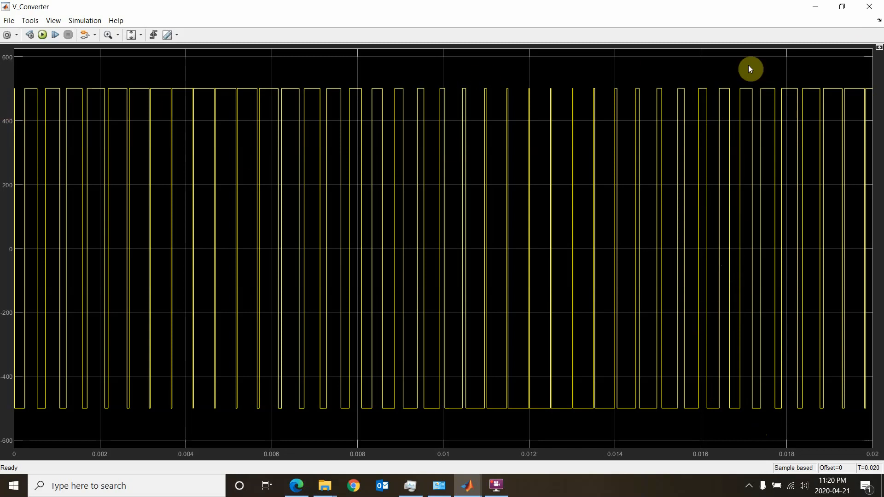
{"action": "left_click", "coordinate": [868, 6]}
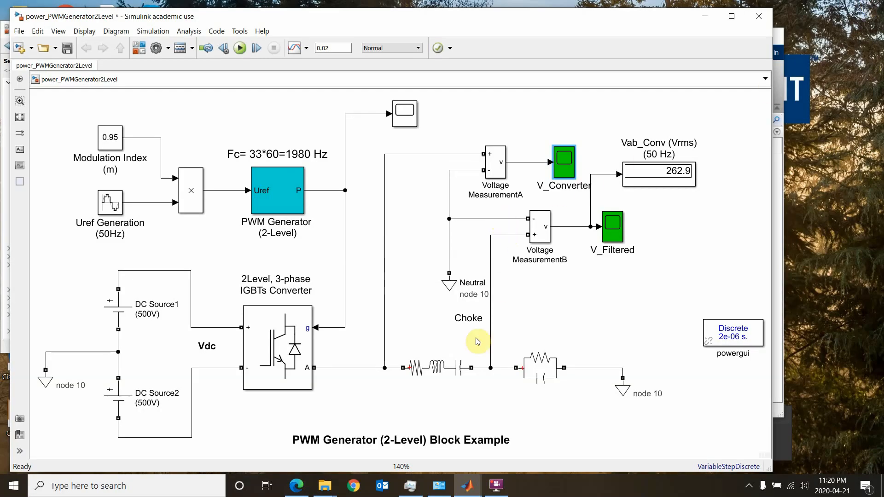
Step: Review the resistance, inductance and capacitance parameters of the Series RLC Branch used as the choke
{"action": "left_click", "coordinate": [435, 367]}
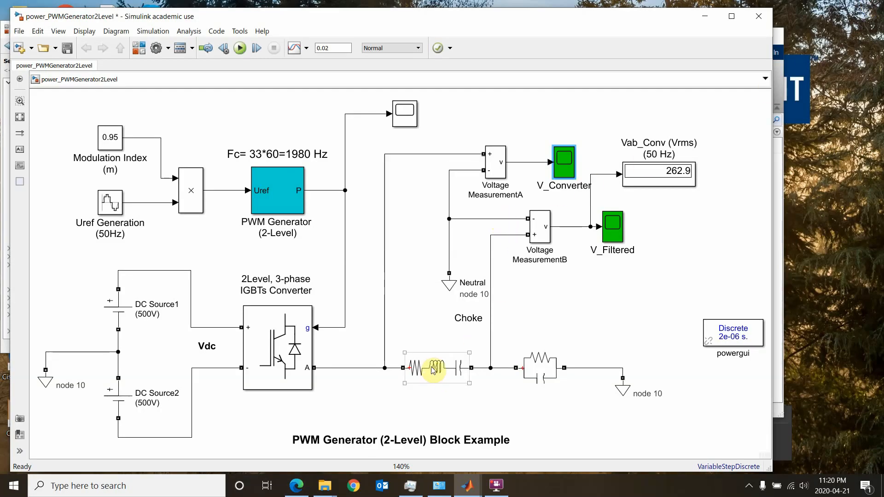
{"action": "double_click", "coordinate": [434, 368]}
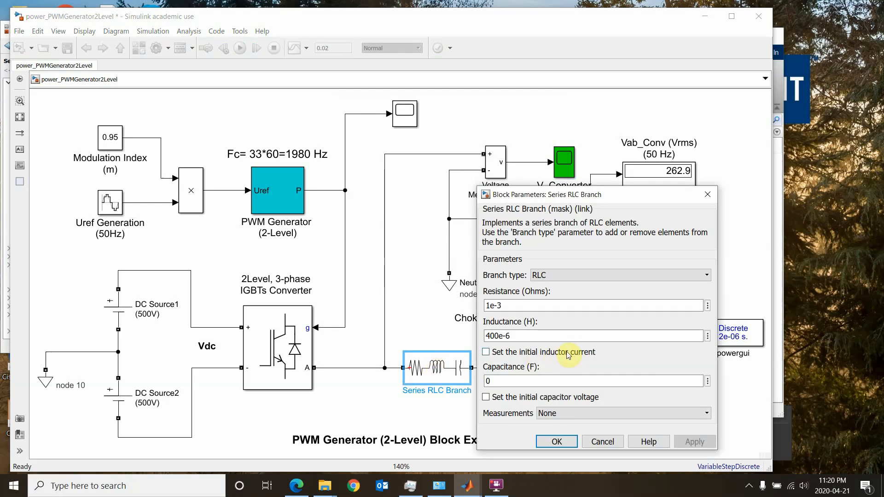
{"action": "left_click", "coordinate": [707, 194]}
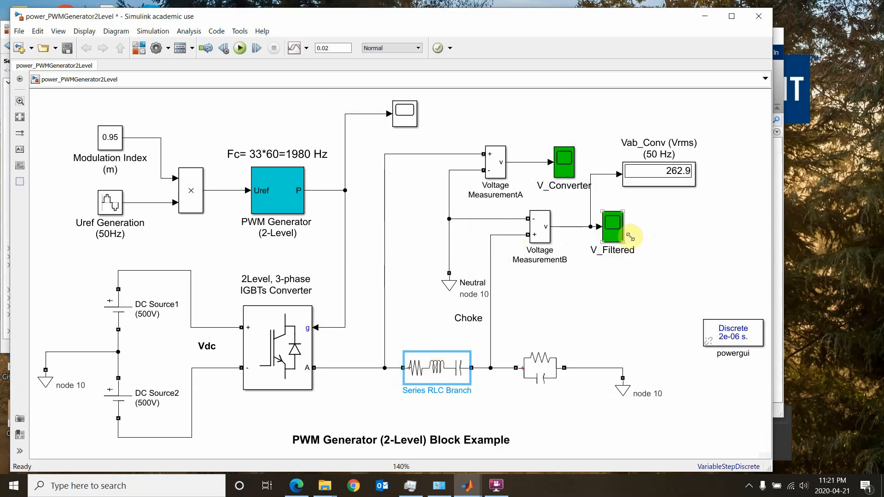
Step: Examine the filtered output voltage waveform in the enlarged V_Filtered scope
{"action": "left_click", "coordinate": [611, 230]}
{"action": "double_click", "coordinate": [610, 229]}
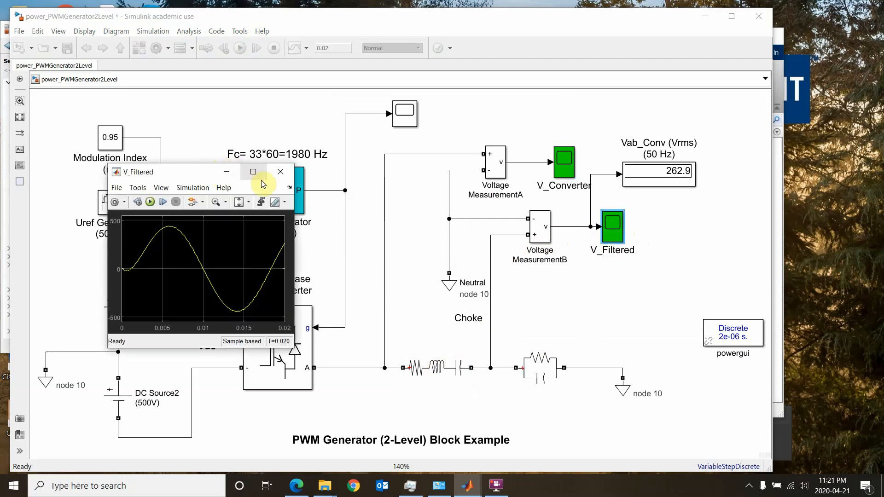
{"action": "left_click", "coordinate": [253, 171]}
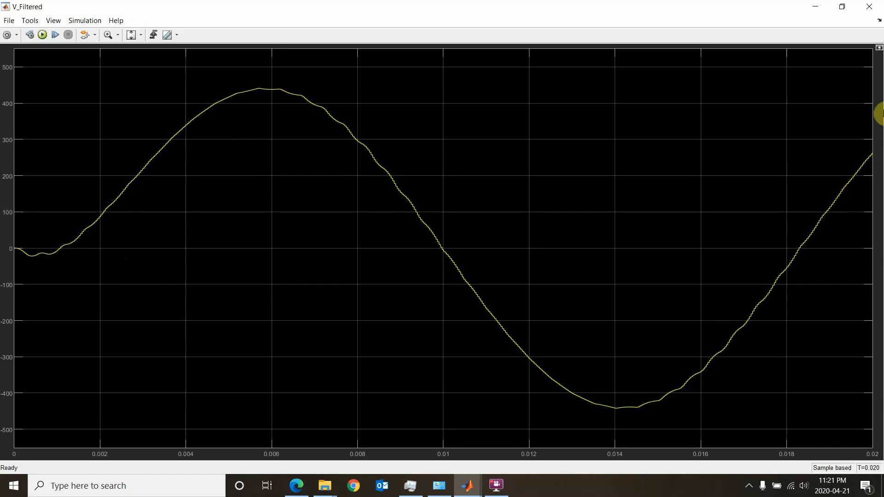
{"action": "left_click", "coordinate": [870, 4]}
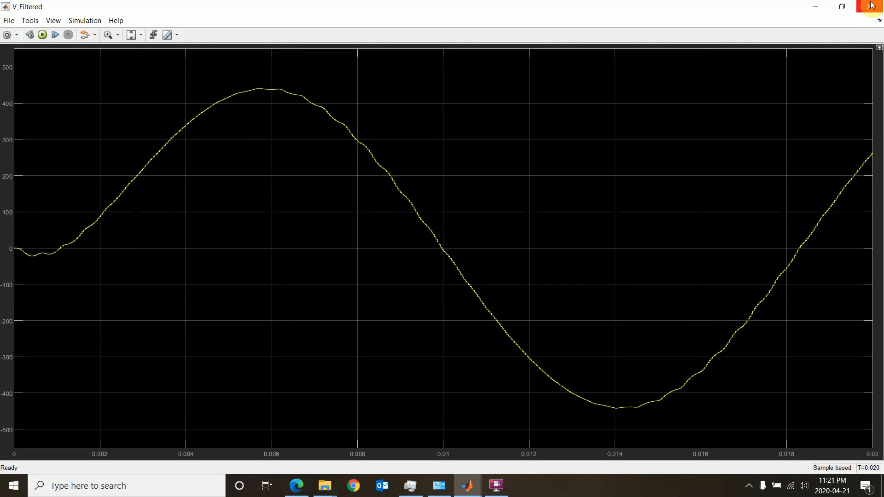
{"action": "left_click", "coordinate": [871, 5]}
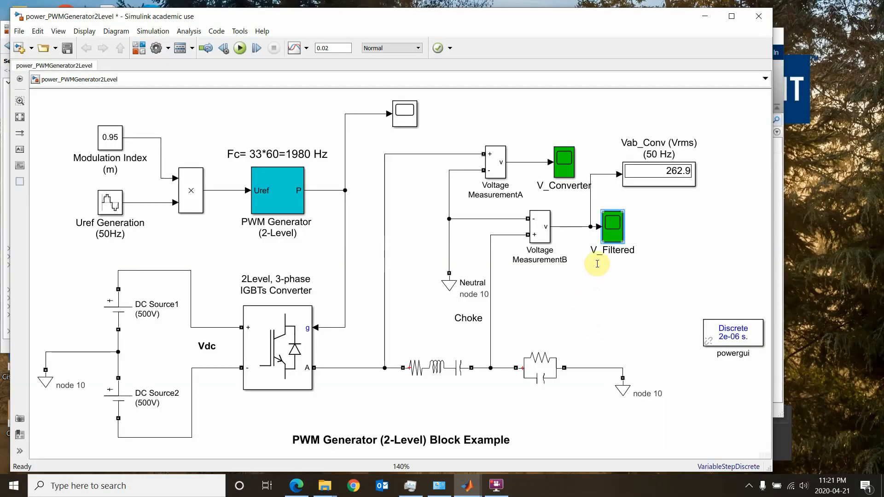
Step: Examine the gate pulses from the PWM Generator in the enlarged Scope connected to its output
{"action": "left_click", "coordinate": [404, 120]}
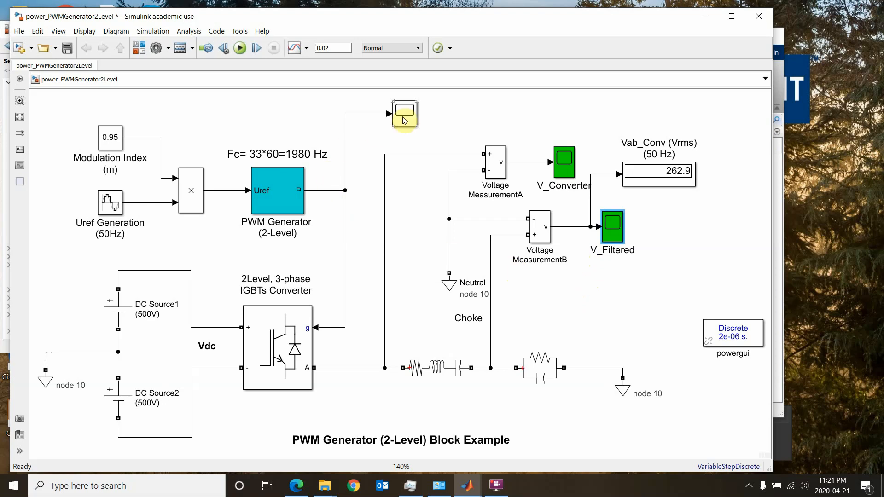
{"action": "double_click", "coordinate": [404, 120]}
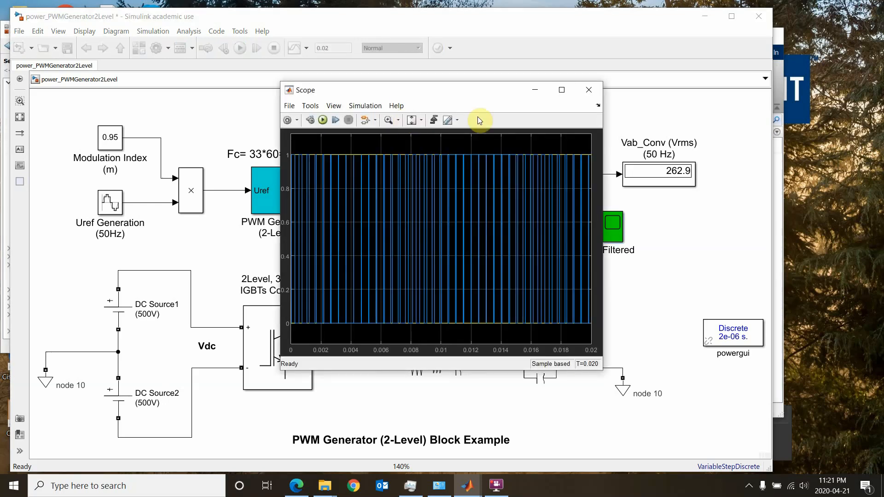
{"action": "left_click", "coordinate": [567, 90]}
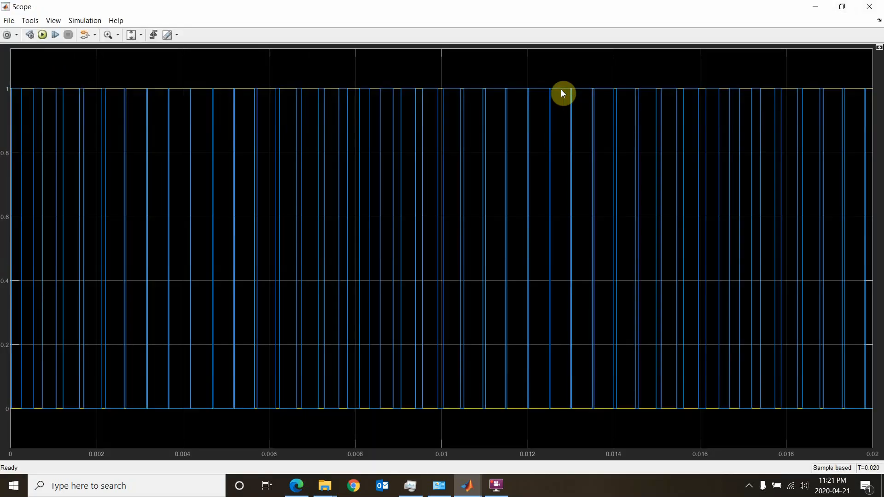
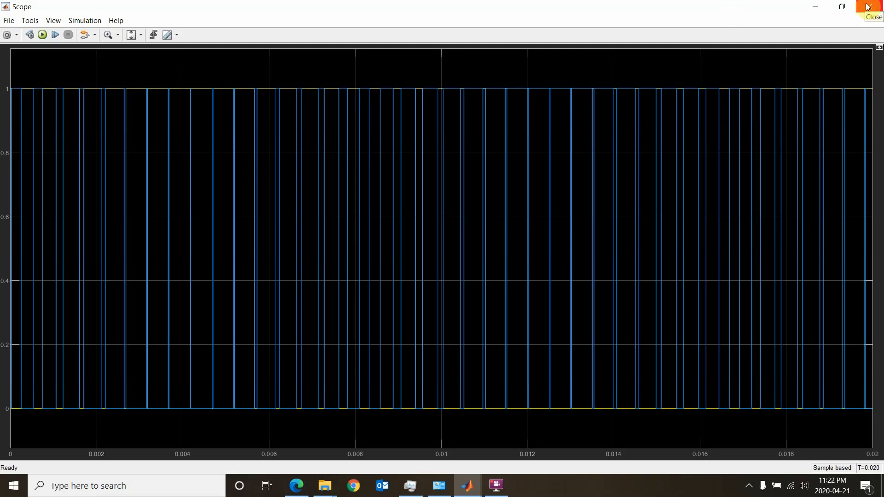
{"action": "left_click", "coordinate": [867, 6]}
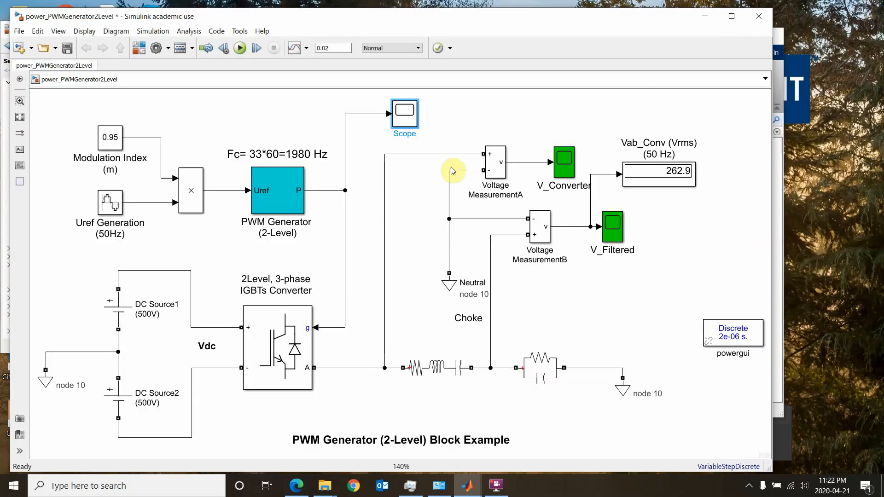
{"action": "left_click", "coordinate": [354, 114]}
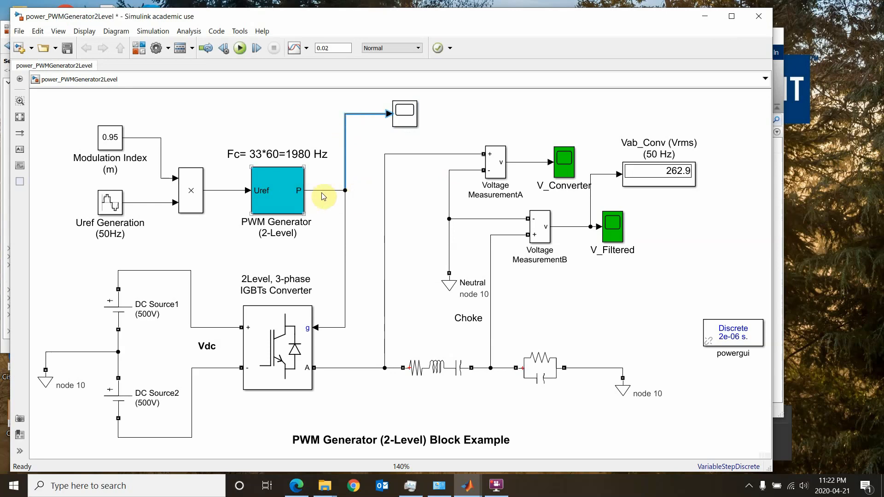
{"action": "left_click", "coordinate": [295, 198]}
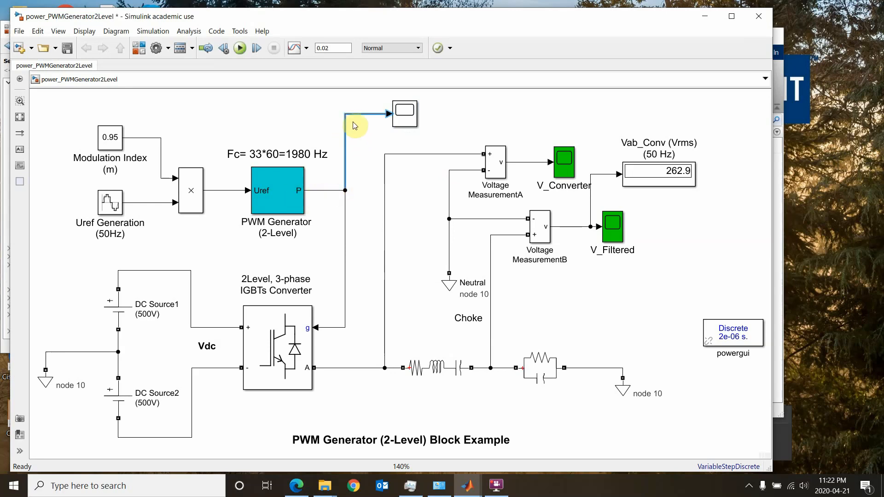
{"action": "left_click", "coordinate": [411, 117]}
{"action": "left_click", "coordinate": [377, 115]}
Step: Search the block library for mux and add a Demux block between the PWM Generator output branch and the Scope
{"action": "left_click", "coordinate": [137, 48]}
{"action": "left_click", "coordinate": [73, 44]}
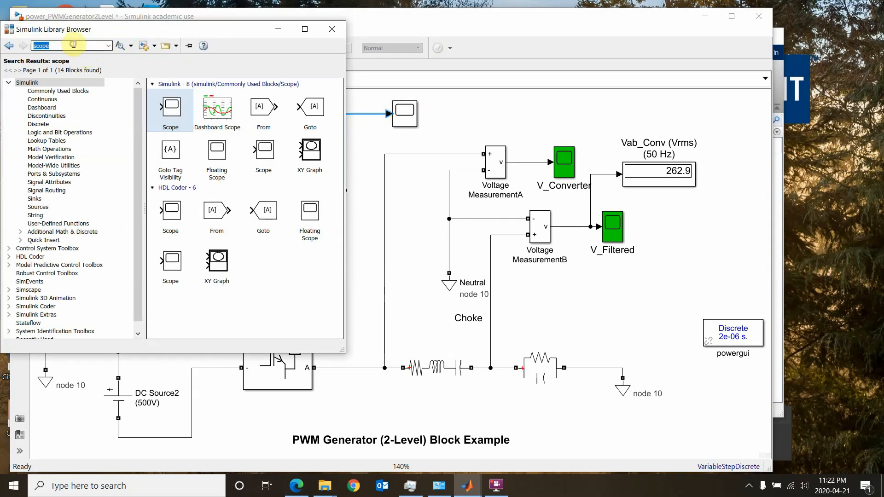
{"action": "type", "text": "m"}
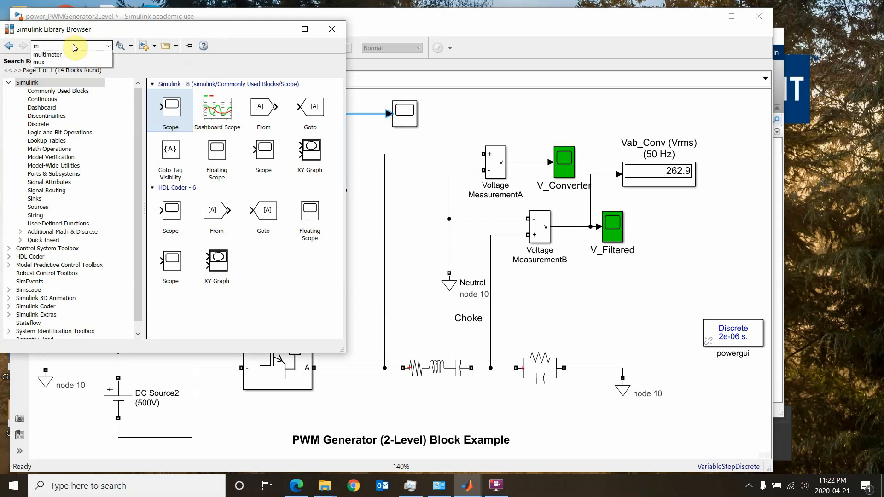
{"action": "type", "text": "ux"}
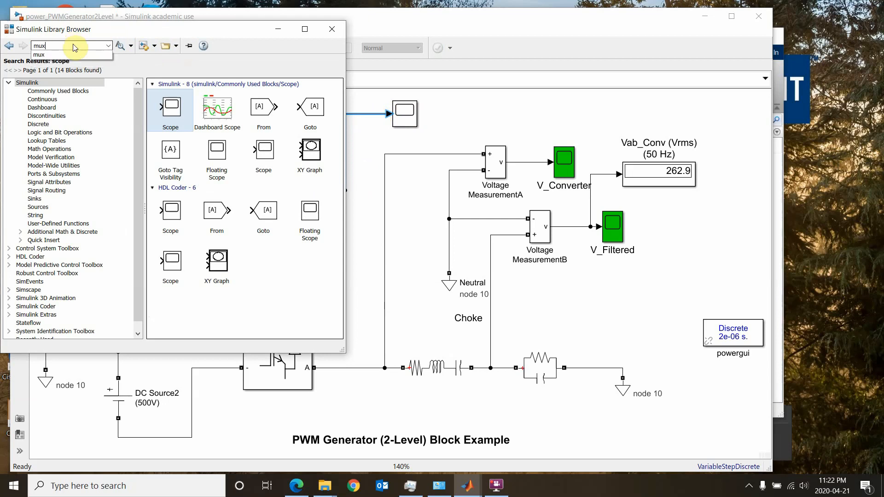
{"action": "key", "text": "Return"}
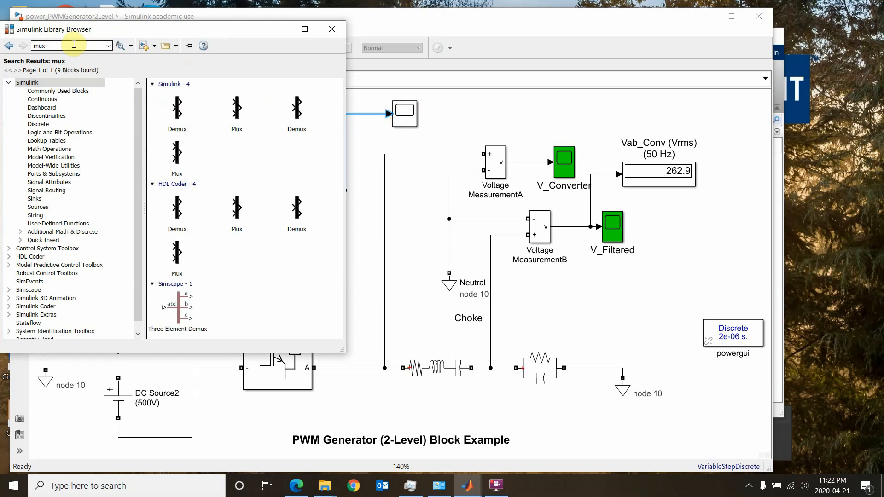
{"action": "left_click", "coordinate": [177, 114]}
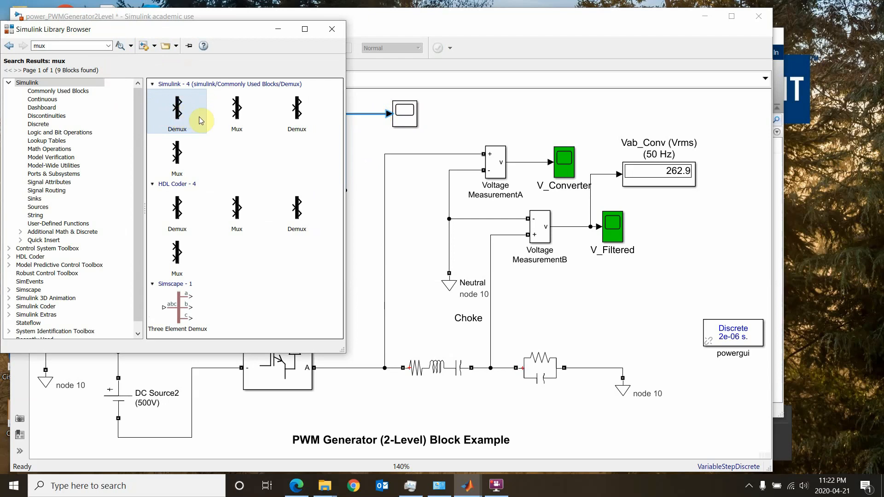
{"action": "left_click_drag", "start_coordinate": [178, 117], "coordinate": [361, 130]}
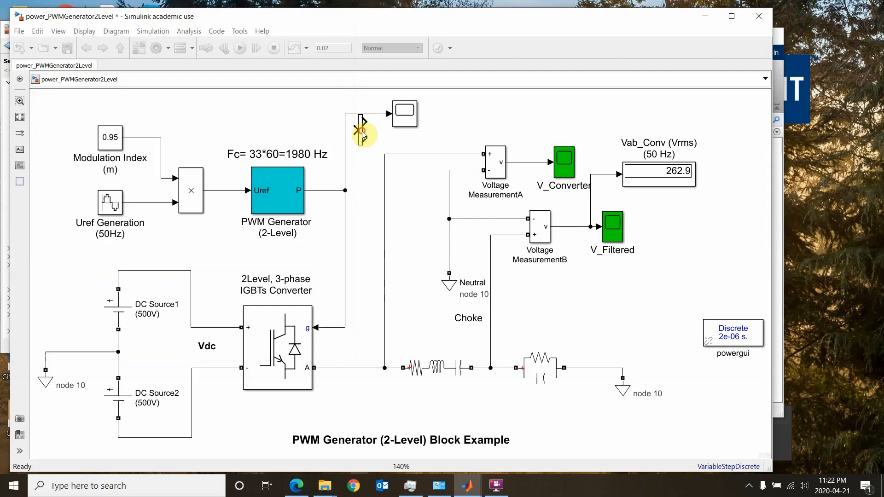
Step: Connect the Demux input to the PWM Generator output branch and align the block so its first output feeds the Scope
{"action": "left_click", "coordinate": [352, 132]}
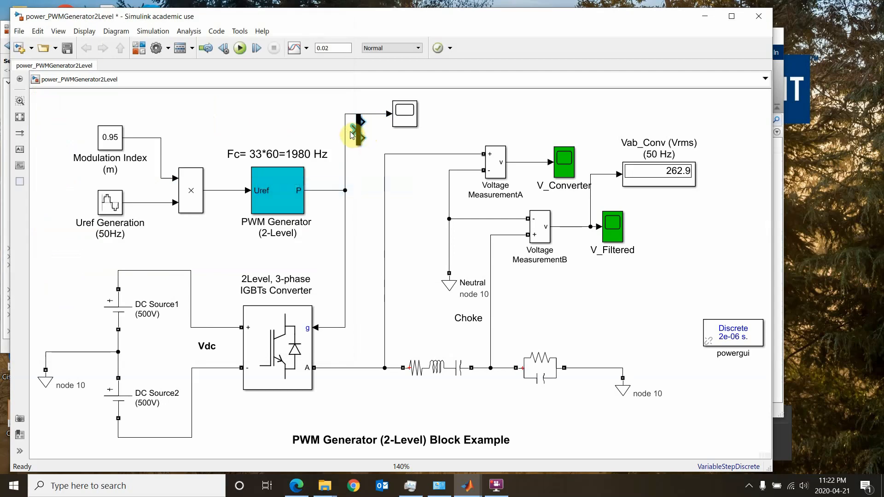
{"action": "left_click_drag", "start_coordinate": [352, 127], "coordinate": [345, 130]}
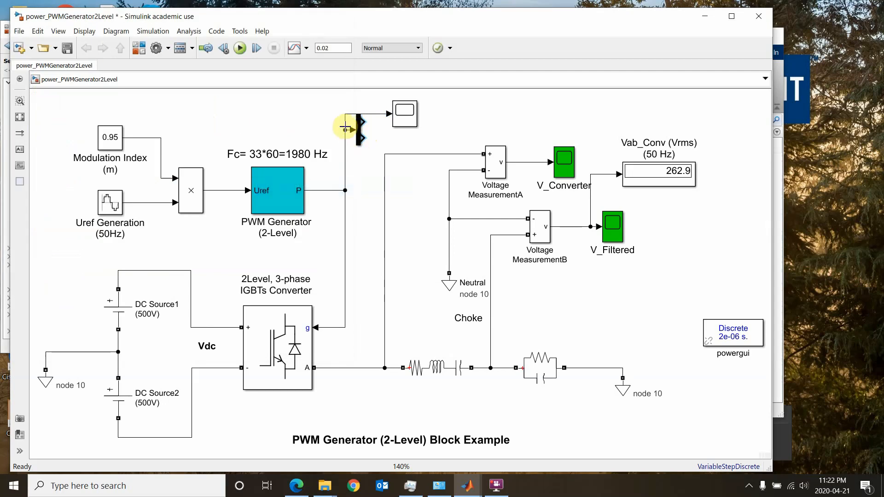
{"action": "left_click", "coordinate": [374, 114]}
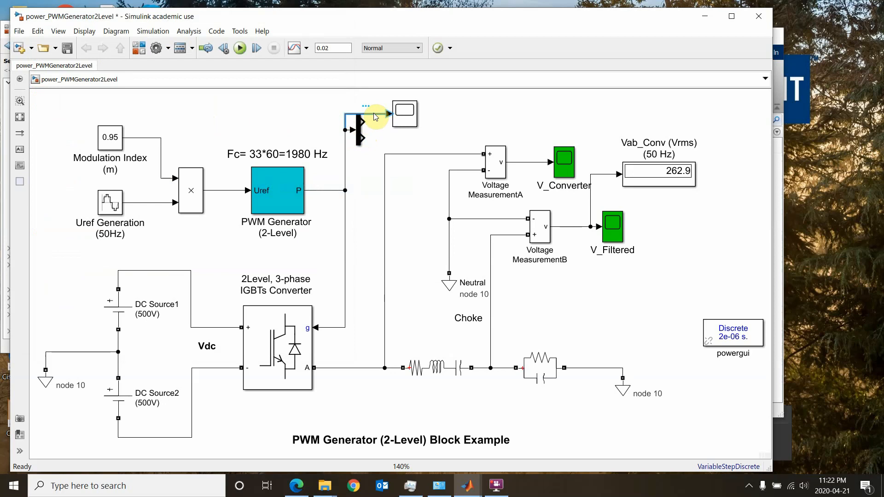
{"action": "left_click_drag", "start_coordinate": [355, 129], "coordinate": [355, 121]}
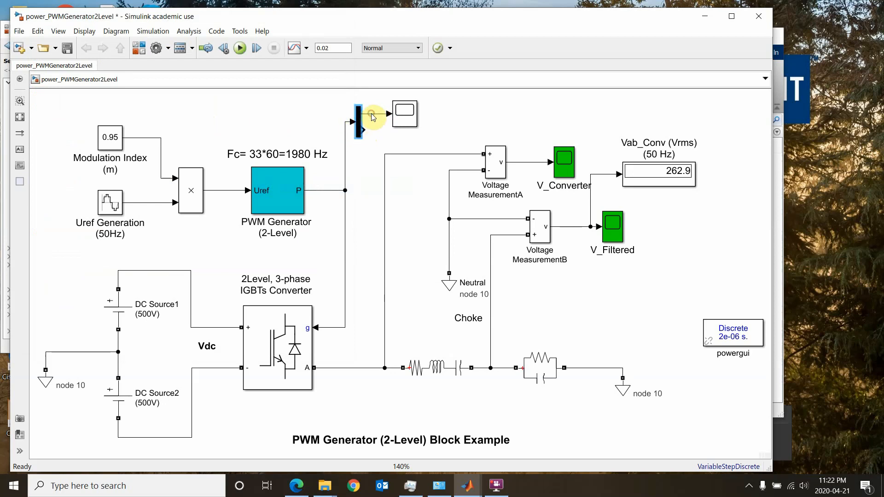
Step: Enlarge the Scope with 2 input ports and connect its second input to the Demux's second output
{"action": "left_click", "coordinate": [394, 127]}
{"action": "mouse_move", "coordinate": [393, 127]}
{"action": "left_mouse_down"}
{"action": "mouse_move", "coordinate": [391, 145]}
{"action": "mouse_move", "coordinate": [394, 138]}
{"action": "left_mouse_up"}
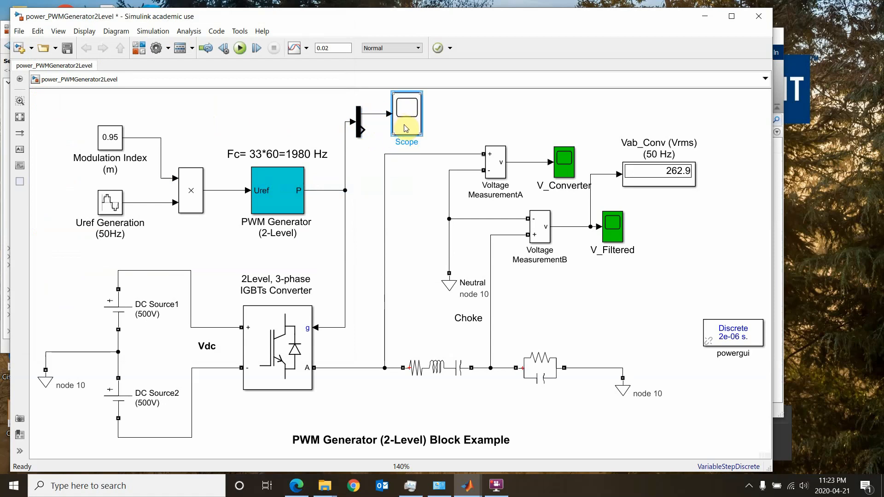
{"action": "left_click", "coordinate": [405, 128]}
{"action": "right_click", "coordinate": [404, 125]}
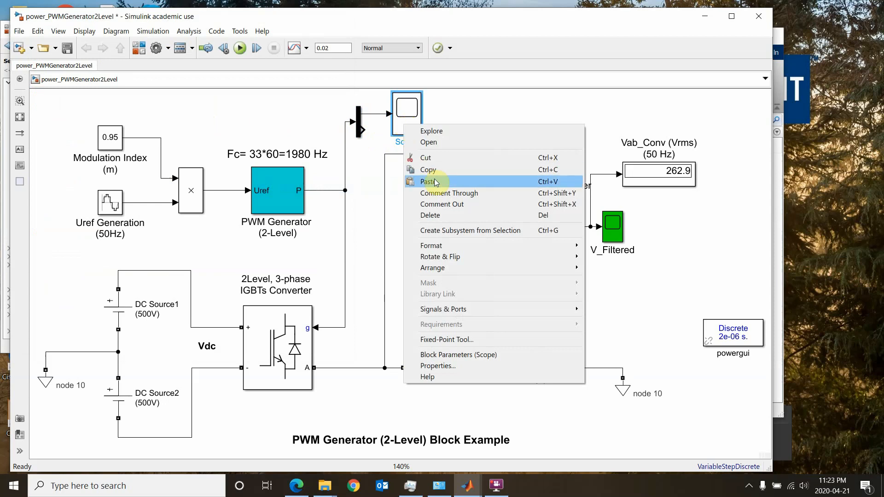
{"action": "mouse_move", "coordinate": [473, 313]}
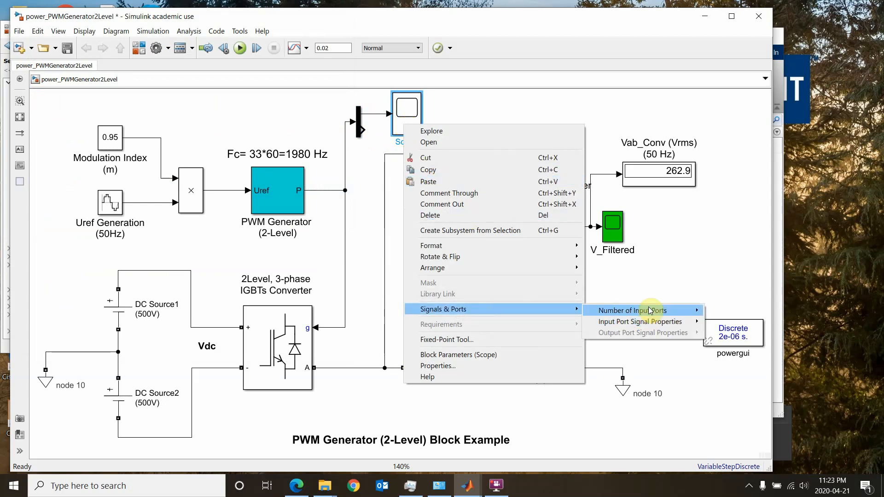
{"action": "mouse_move", "coordinate": [651, 311]}
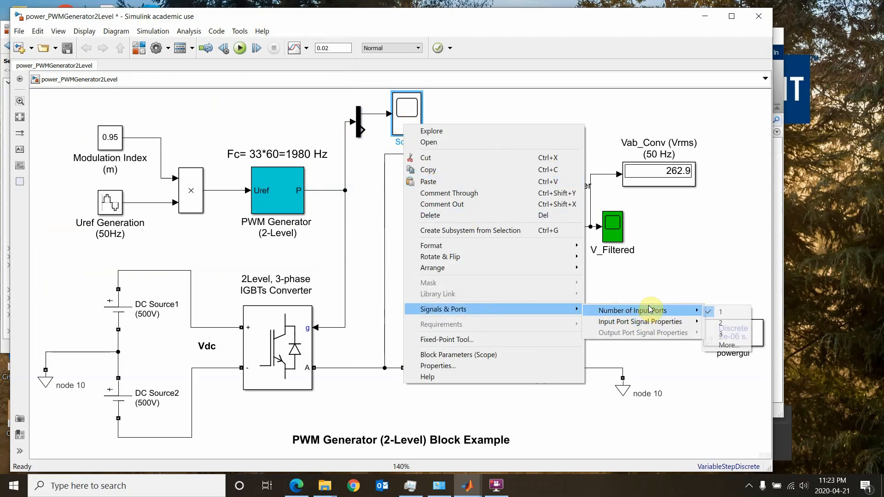
{"action": "left_click", "coordinate": [723, 323]}
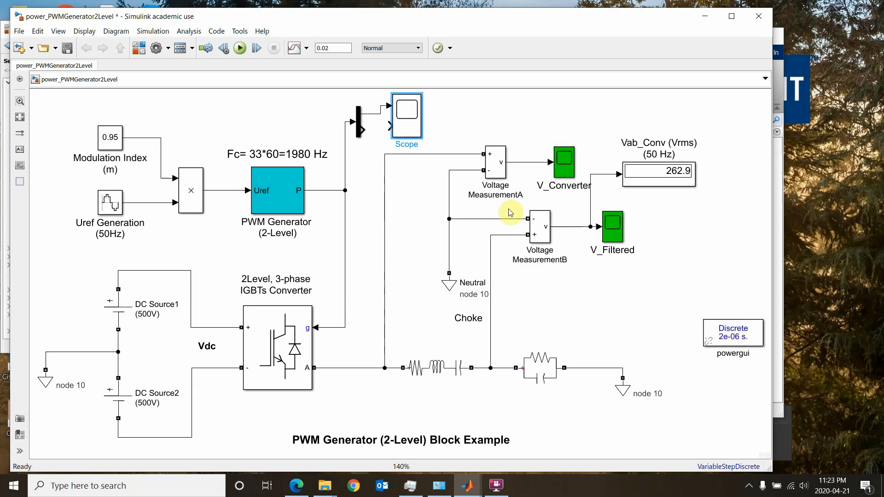
{"action": "left_click_drag", "start_coordinate": [389, 124], "coordinate": [359, 123]}
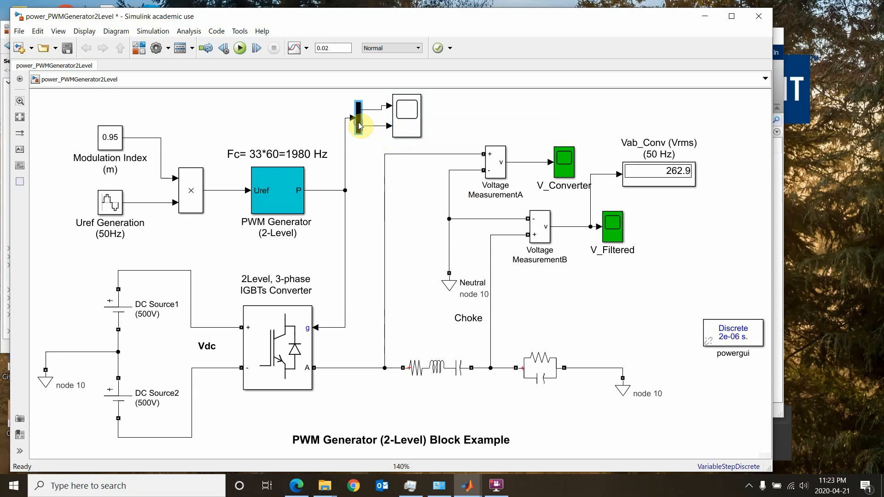
Step: Rerun the simulation and view the two separated gate signals in the Scope
{"action": "double_click", "coordinate": [407, 109]}
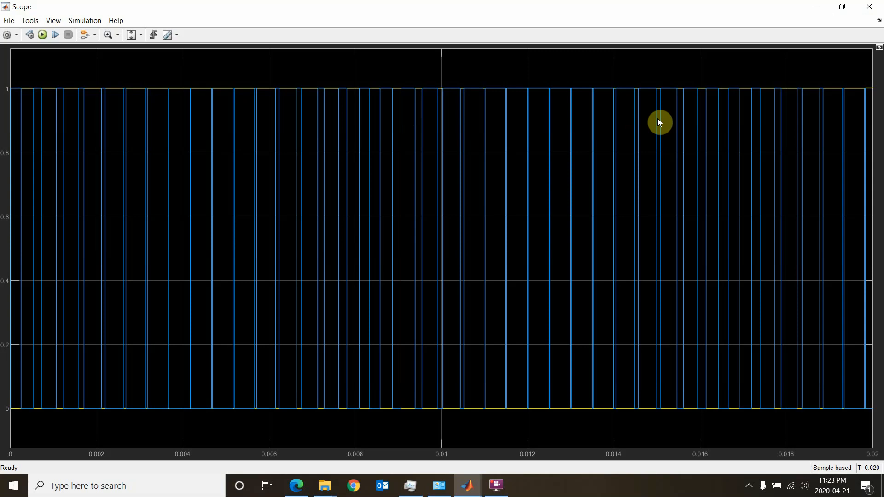
{"action": "left_click", "coordinate": [870, 7]}
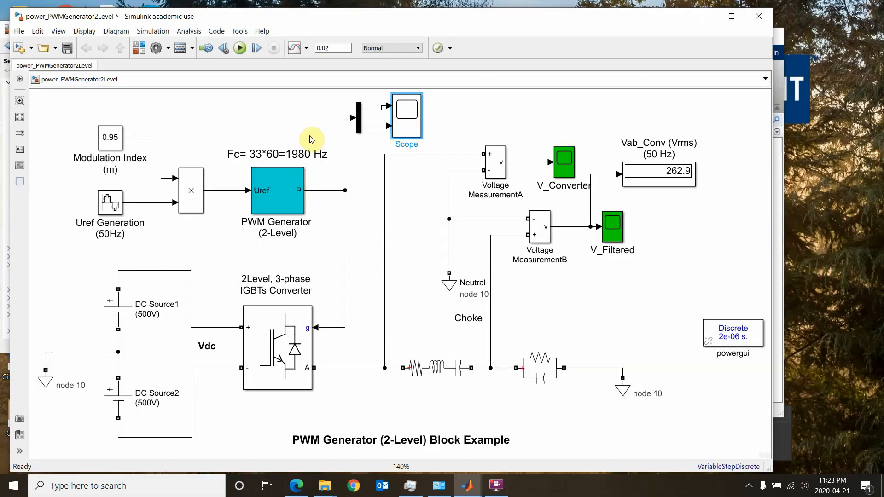
{"action": "left_click", "coordinate": [241, 48]}
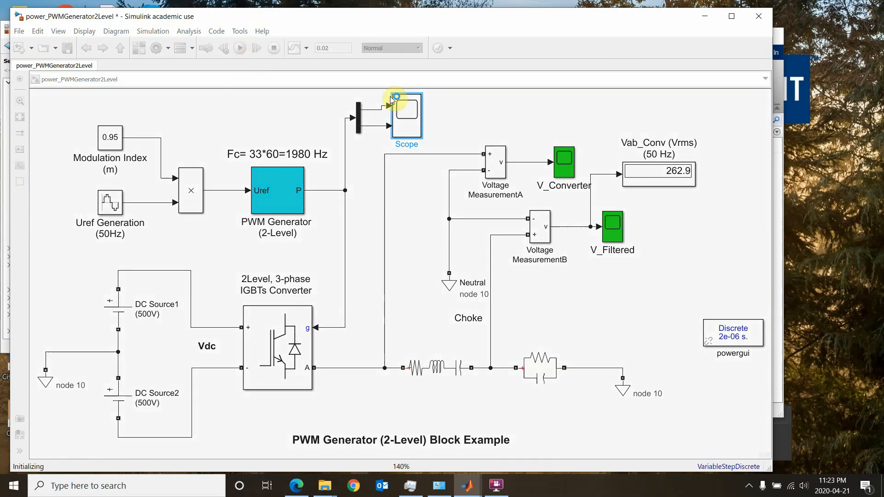
{"action": "double_click", "coordinate": [415, 125]}
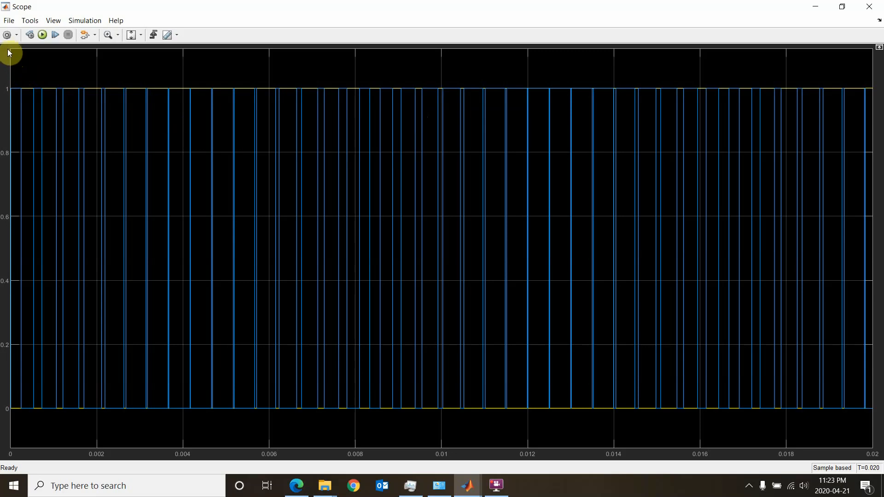
Step: Split the Scope layout into two stacked displays and compare the two gate pulse signals
{"action": "left_click", "coordinate": [17, 35]}
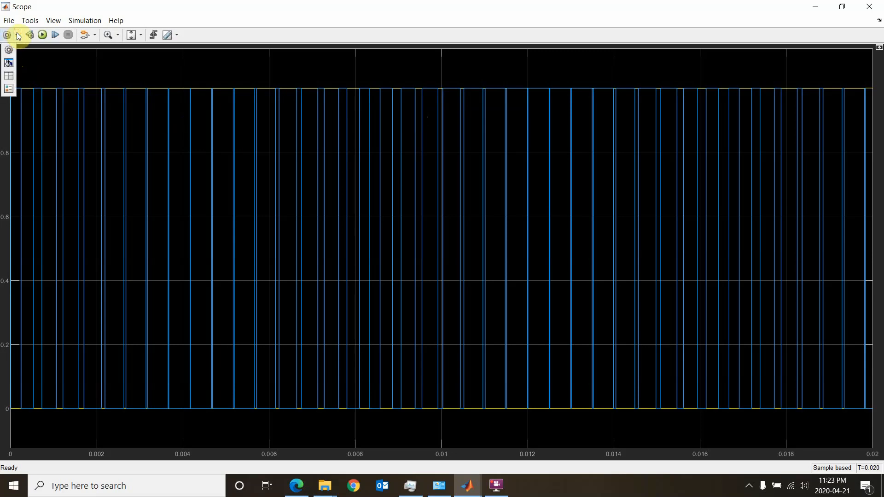
{"action": "left_click", "coordinate": [9, 76]}
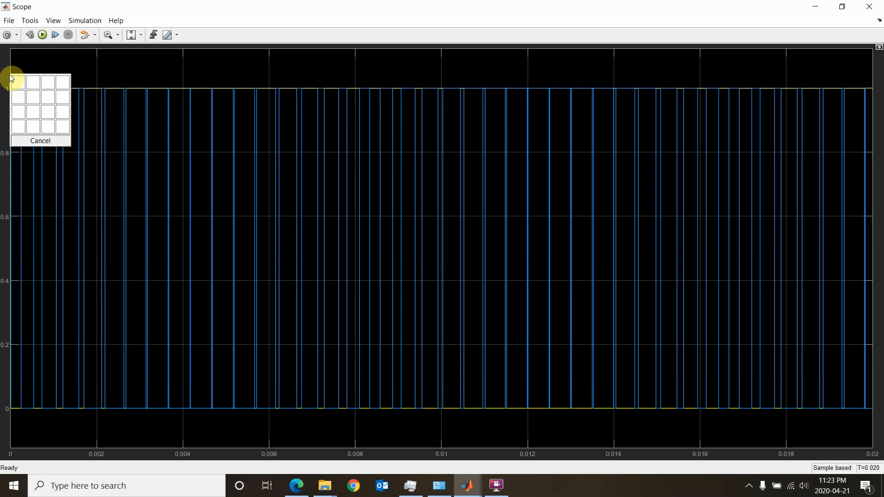
{"action": "left_click", "coordinate": [20, 98]}
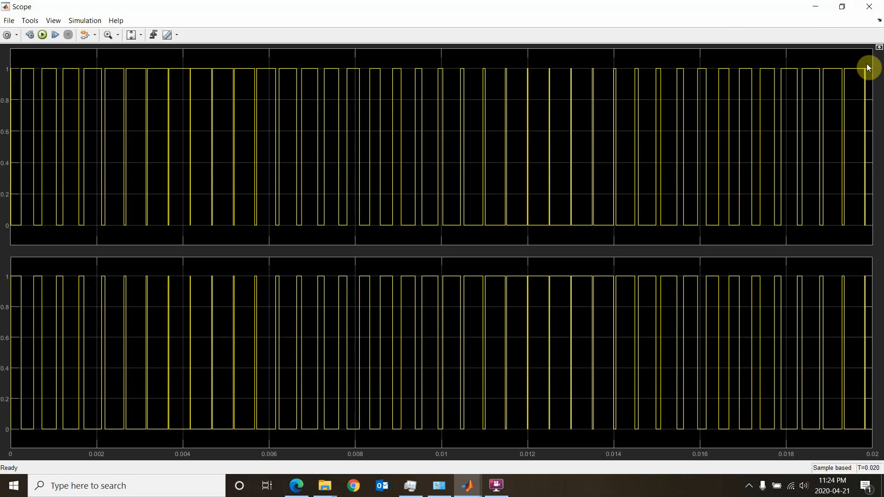
{"action": "left_click", "coordinate": [873, 4]}
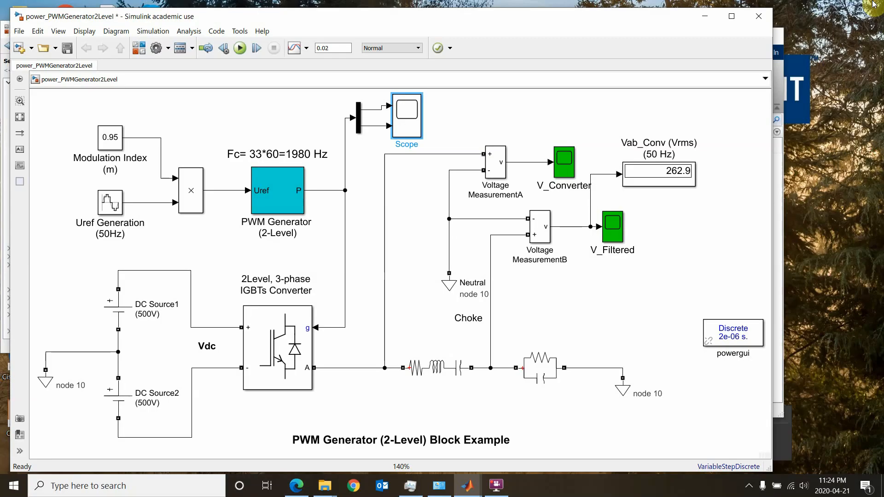
{"action": "left_click", "coordinate": [370, 225]}
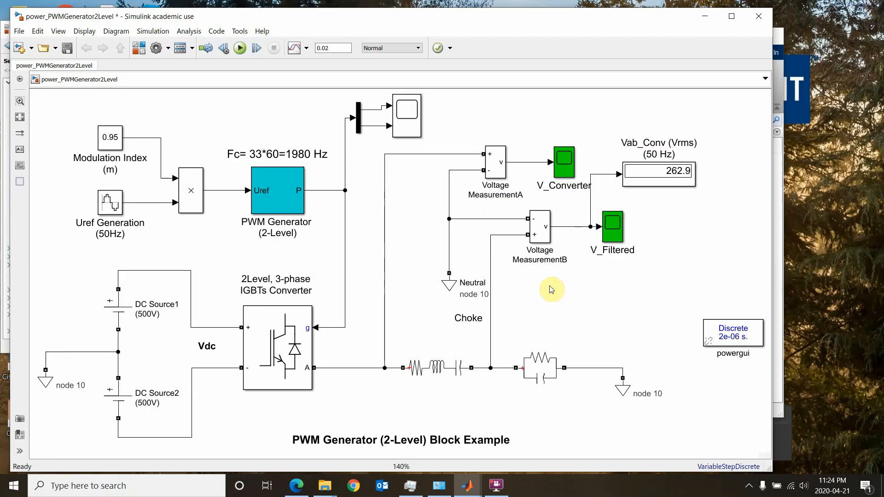
{"action": "left_click", "coordinate": [257, 297]}
{"action": "left_click", "coordinate": [559, 169]}
{"action": "left_click", "coordinate": [618, 228]}
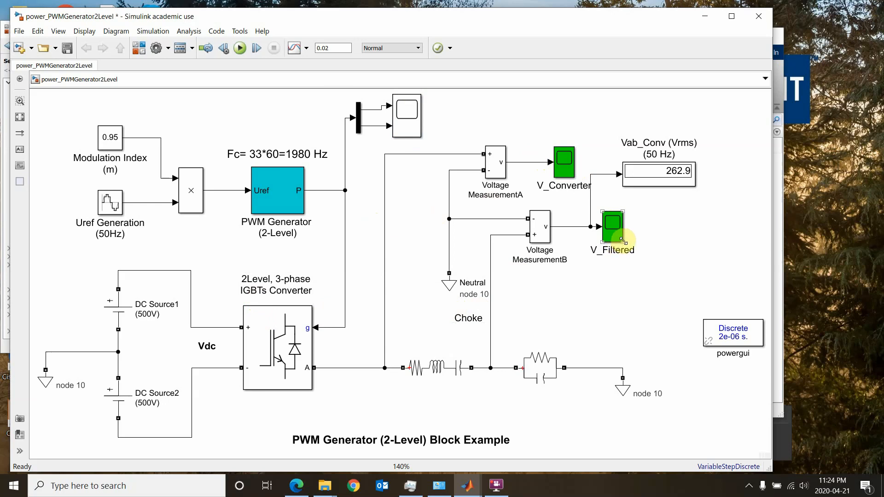
Step: Search the block library for current measurement and add a Current Measurement block above the converter's output line
{"action": "left_click", "coordinate": [140, 51]}
{"action": "double_click", "coordinate": [77, 48]}
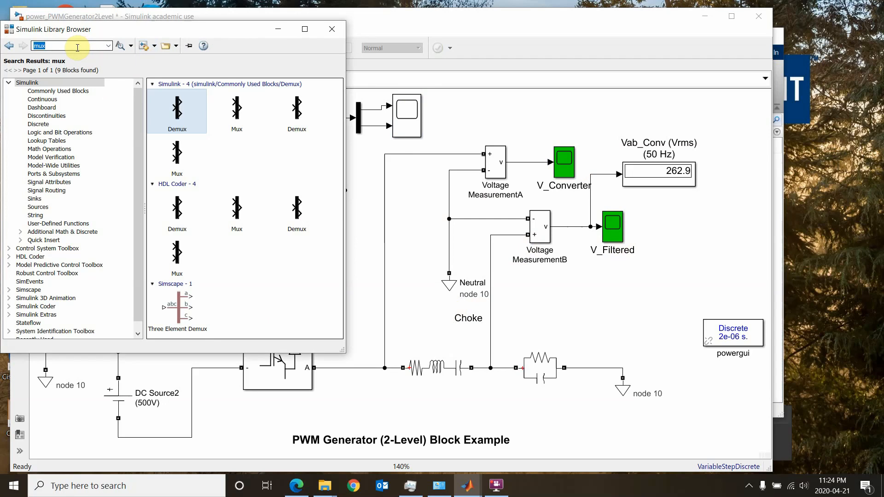
{"action": "type", "text": "curre"}
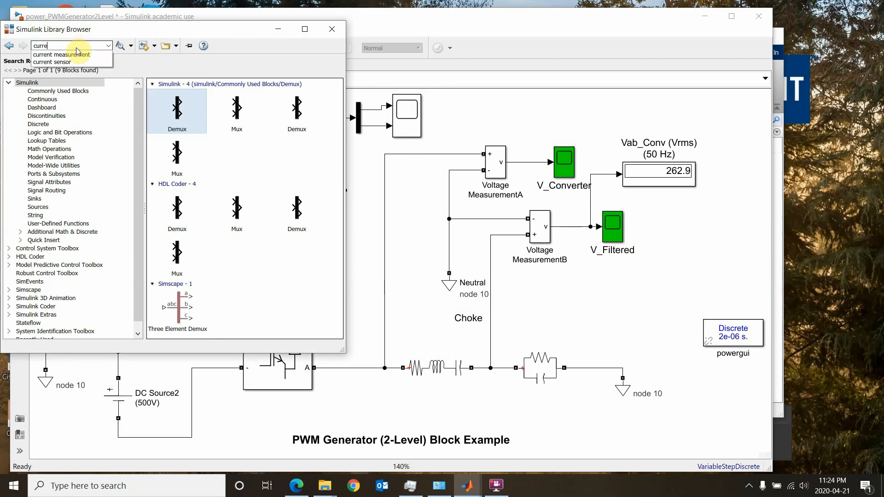
{"action": "type", "text": "nt meas"}
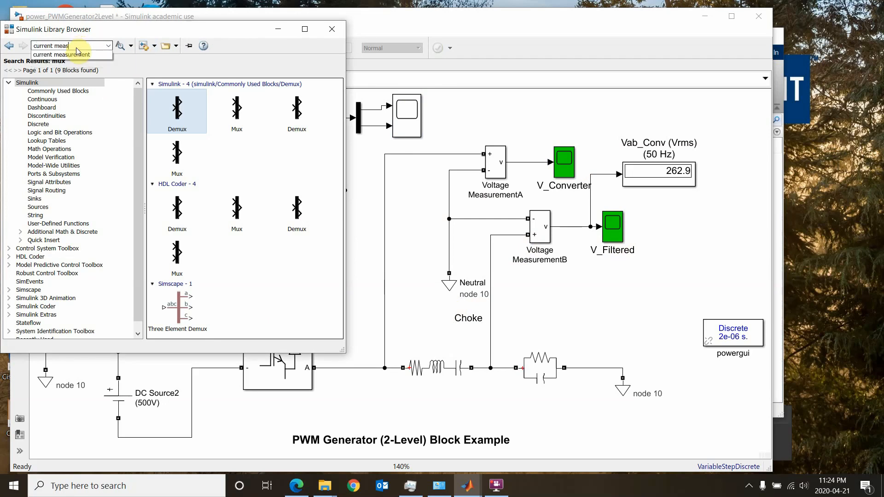
{"action": "type", "text": "urement"}
{"action": "left_click", "coordinate": [76, 52]}
{"action": "key", "text": "Return"}
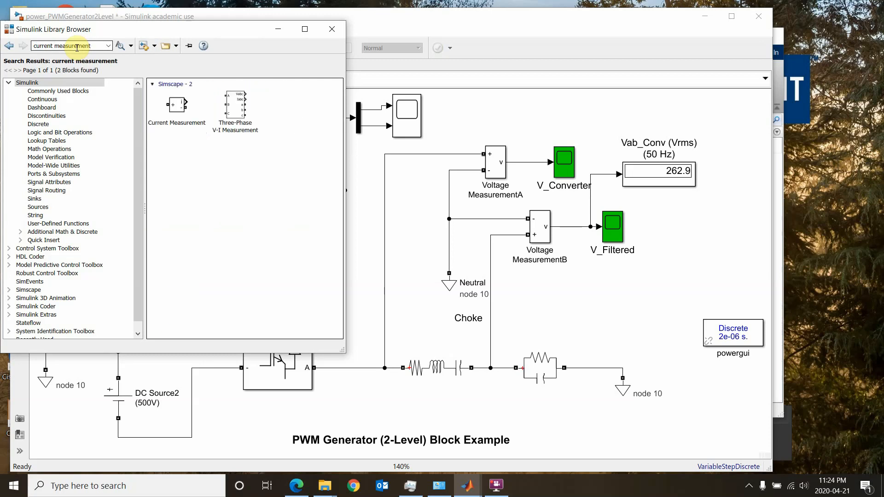
{"action": "left_click", "coordinate": [177, 105]}
{"action": "left_click_drag", "start_coordinate": [177, 105], "coordinate": [362, 245]}
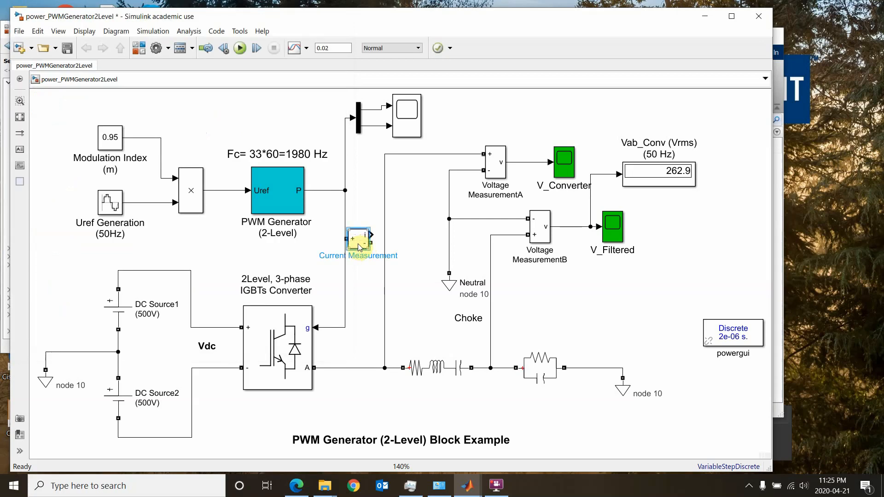
Step: Add a second Current Measurement block in the free area above the parallel RC load
{"action": "left_click", "coordinate": [139, 48]}
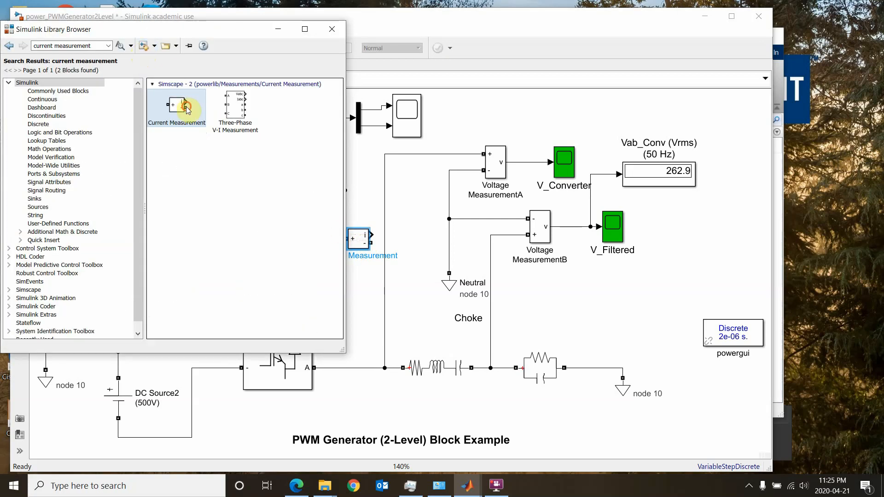
{"action": "left_click_drag", "start_coordinate": [184, 105], "coordinate": [573, 304]}
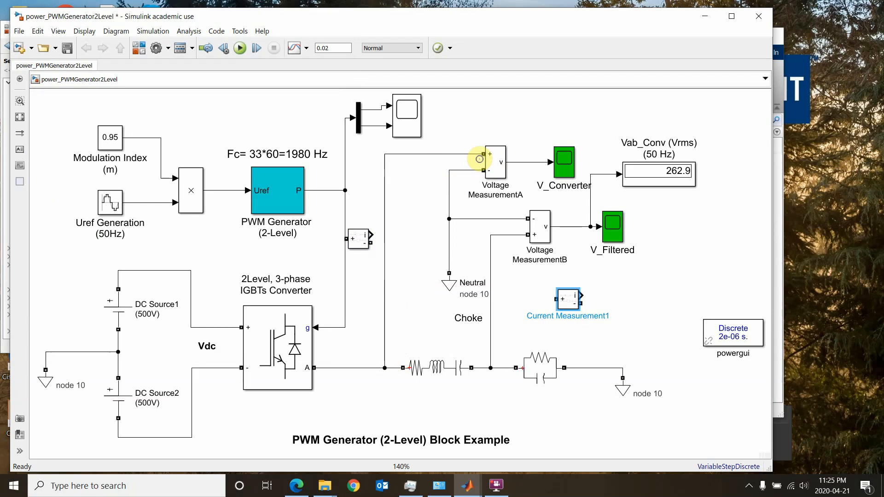
{"action": "left_click", "coordinate": [414, 369]}
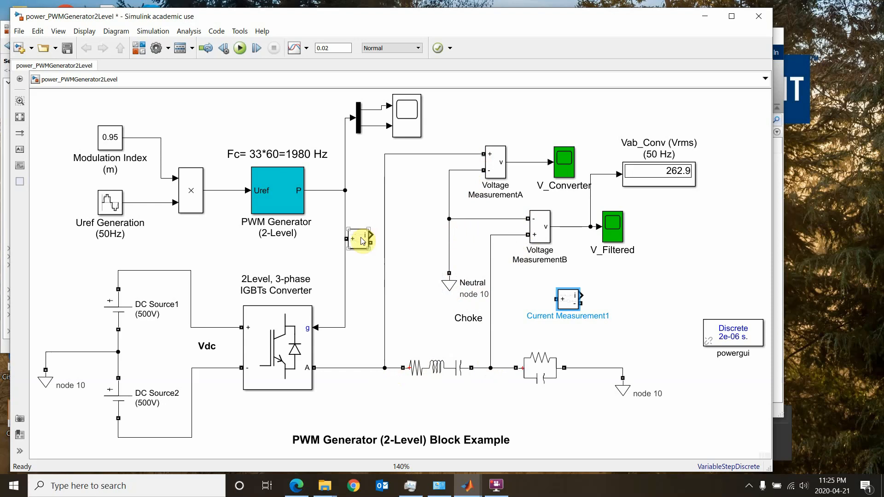
Step: Insert the first Current Measurement block in series between converter terminal A and the choke, replacing the direct wire
{"action": "left_click_drag", "start_coordinate": [360, 239], "coordinate": [346, 377]}
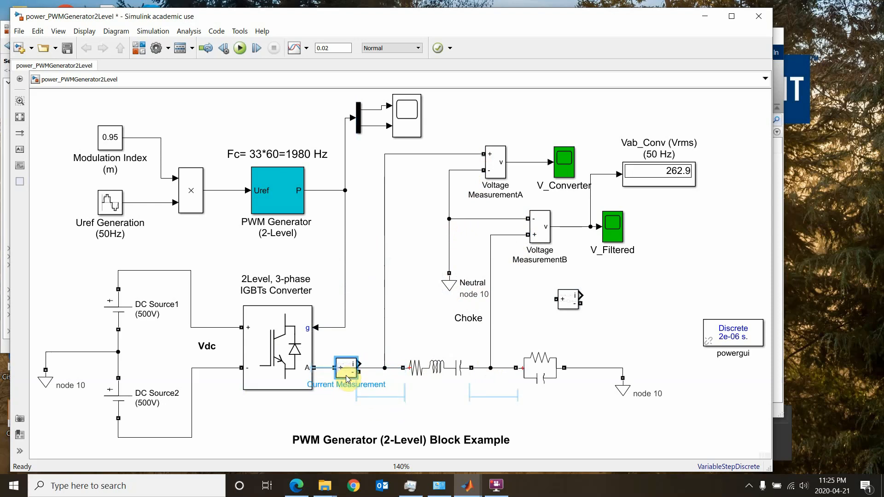
{"action": "left_click", "coordinate": [371, 368]}
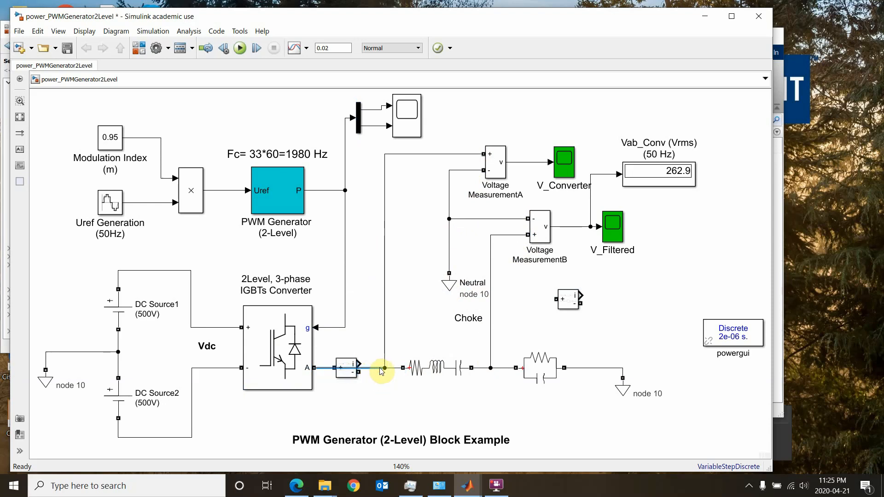
{"action": "key", "text": "Delete"}
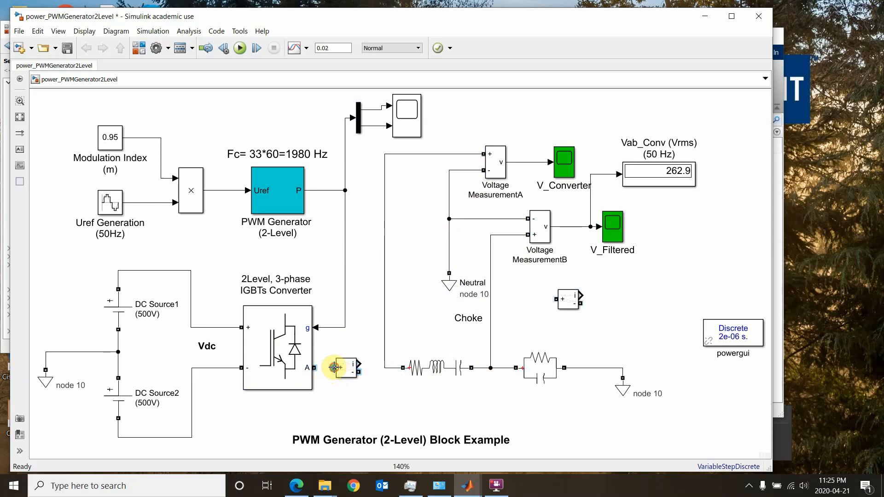
{"action": "mouse_move", "coordinate": [333, 367]}
{"action": "left_mouse_down"}
{"action": "mouse_move", "coordinate": [315, 368]}
{"action": "mouse_move", "coordinate": [385, 368]}
{"action": "left_mouse_up"}
{"action": "left_click", "coordinate": [357, 371]}
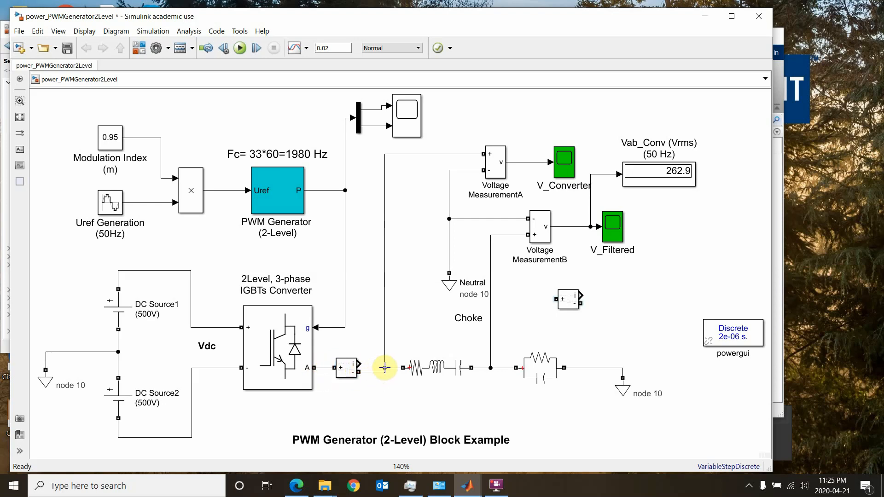
{"action": "left_click", "coordinate": [443, 379]}
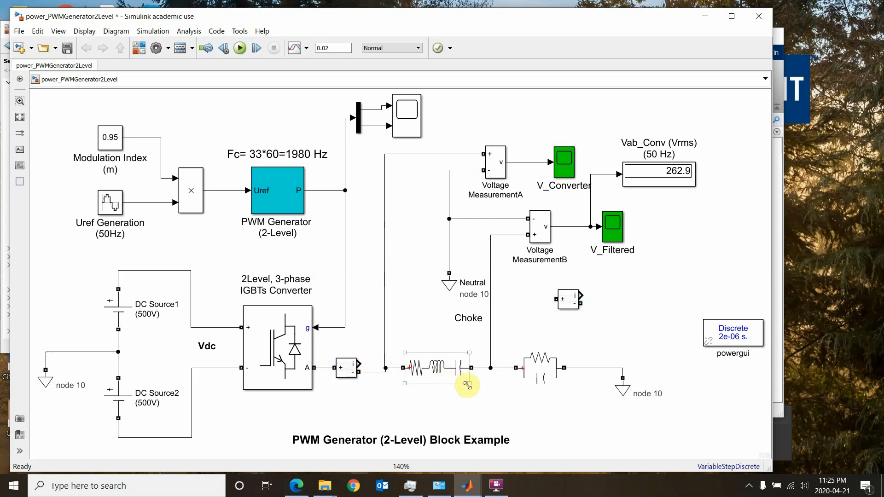
{"action": "left_click", "coordinate": [569, 303]}
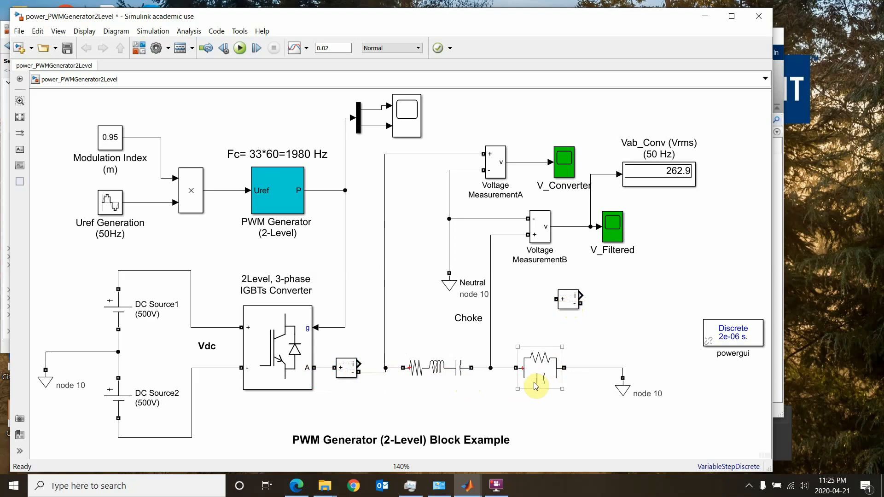
Step: Insert the spare Current Measurement block in series between the choke and the parallel RLC load, shifting the load to make room
{"action": "left_click_drag", "start_coordinate": [543, 370], "coordinate": [594, 370]}
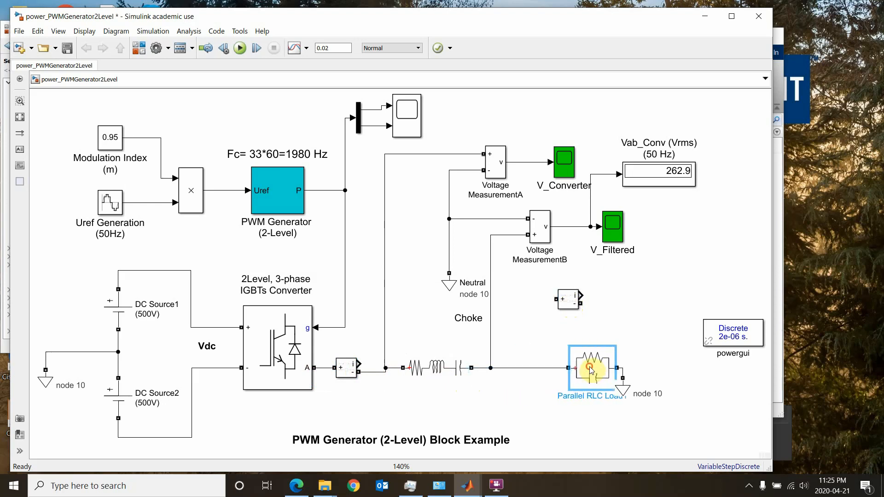
{"action": "left_click", "coordinate": [641, 310]}
{"action": "left_click", "coordinate": [540, 369]}
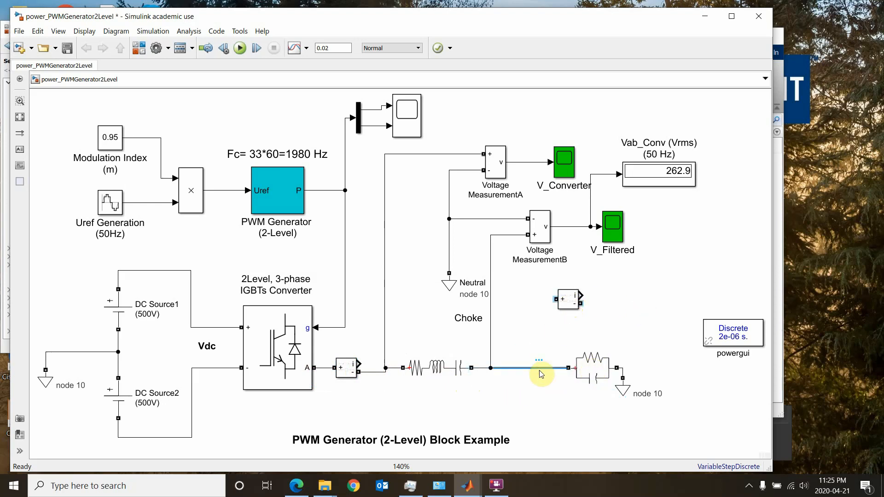
{"action": "key", "text": "Delete"}
{"action": "mouse_move", "coordinate": [572, 307]}
{"action": "left_mouse_down"}
{"action": "mouse_move", "coordinate": [564, 361]}
{"action": "mouse_move", "coordinate": [517, 374]}
{"action": "mouse_move", "coordinate": [490, 367]}
{"action": "mouse_move", "coordinate": [568, 370]}
{"action": "left_mouse_up"}
{"action": "left_click", "coordinate": [521, 370]}
{"action": "left_click", "coordinate": [593, 375]}
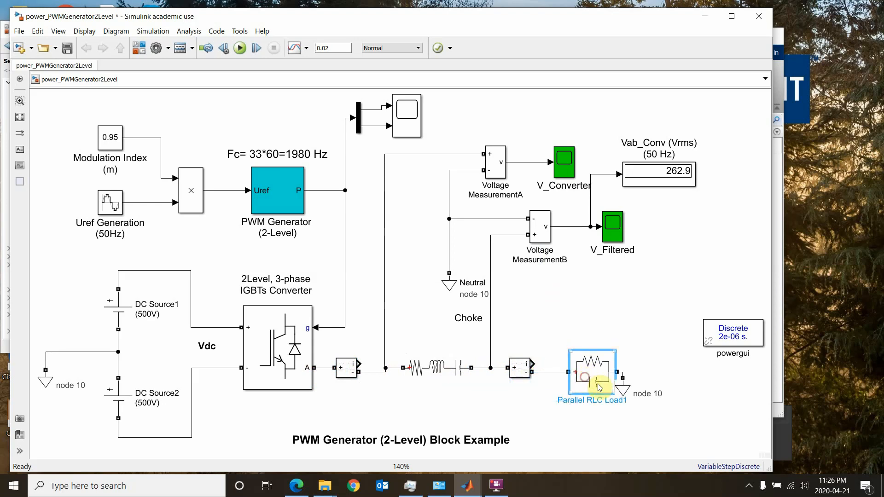
{"action": "left_click", "coordinate": [598, 334]}
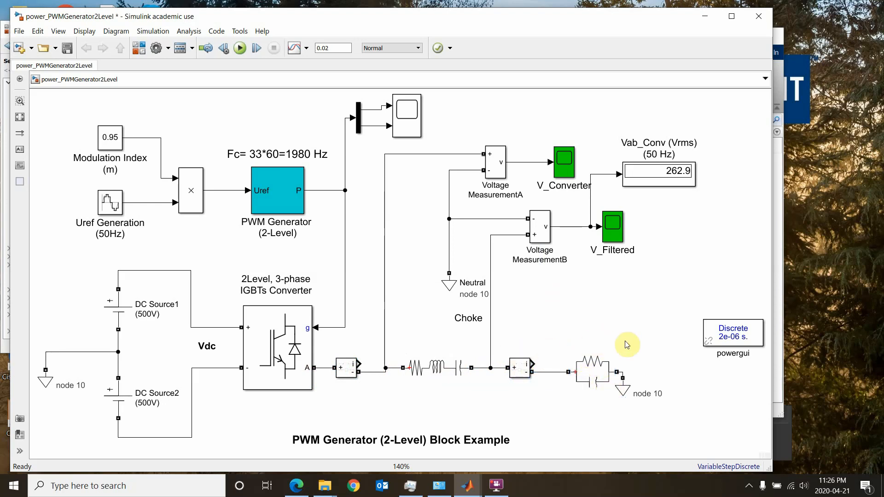
Step: Move the choke, second current measurement, load and ground together to align with the first current measurement's output
{"action": "left_click_drag", "start_coordinate": [646, 343], "coordinate": [431, 406]}
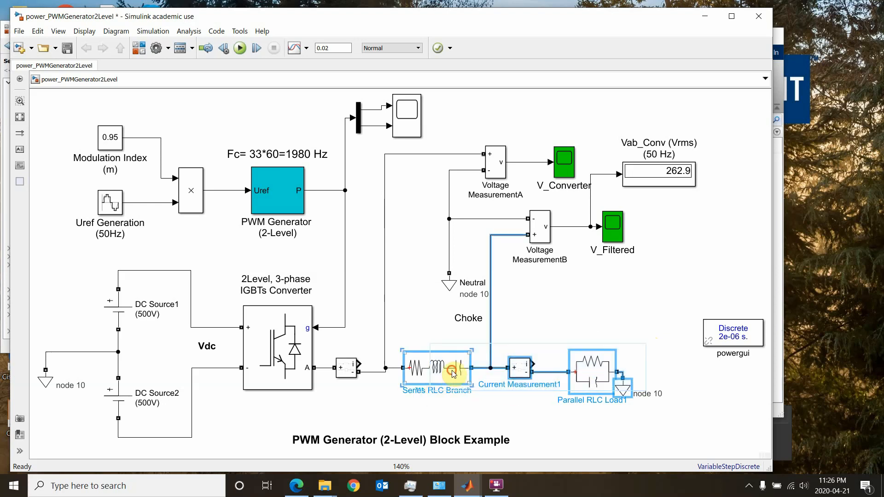
{"action": "mouse_move", "coordinate": [453, 373]}
{"action": "left_mouse_down"}
{"action": "mouse_move", "coordinate": [453, 380]}
{"action": "mouse_move", "coordinate": [452, 371]}
{"action": "mouse_move", "coordinate": [464, 373]}
{"action": "left_mouse_up"}
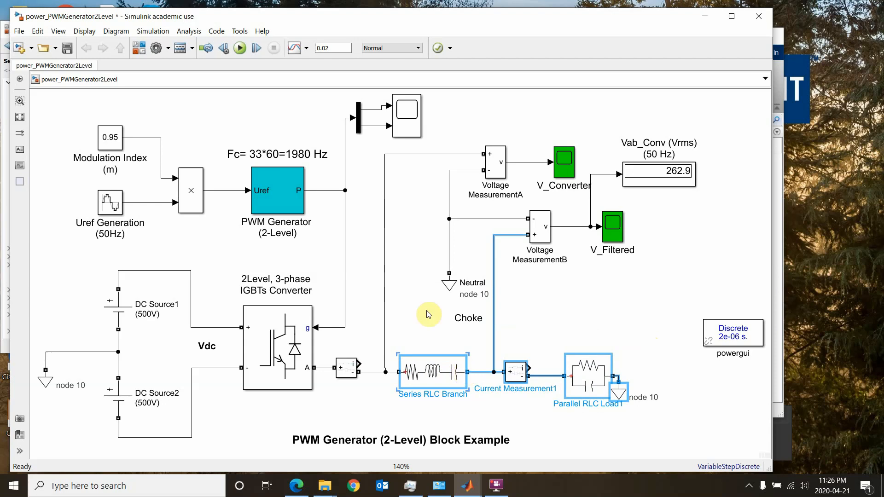
{"action": "left_click", "coordinate": [386, 271]}
{"action": "mouse_move", "coordinate": [385, 272]}
{"action": "left_mouse_down"}
{"action": "mouse_move", "coordinate": [377, 273]}
{"action": "mouse_move", "coordinate": [395, 274]}
{"action": "mouse_move", "coordinate": [386, 278]}
{"action": "left_mouse_up"}
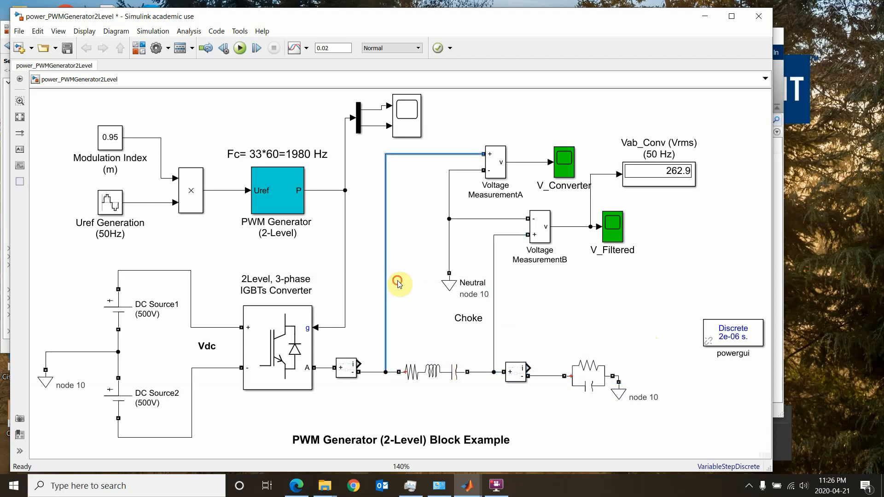
{"action": "left_click", "coordinate": [397, 282]}
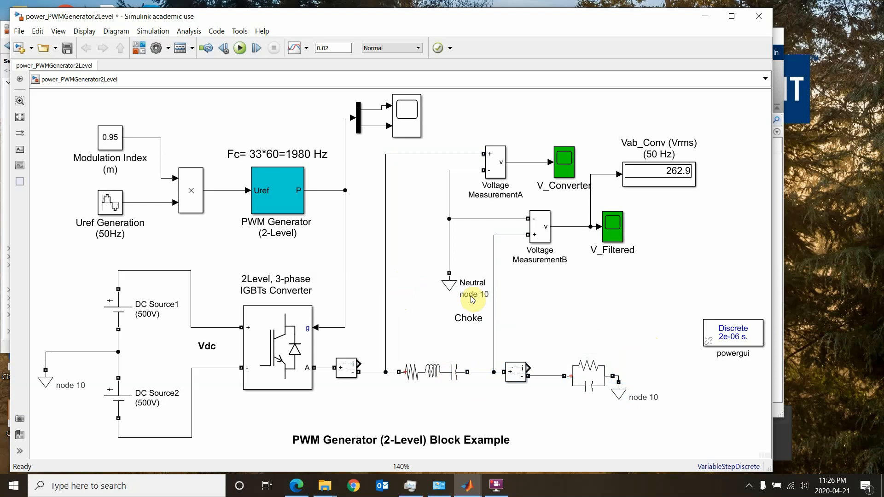
{"action": "left_click", "coordinate": [441, 373]}
{"action": "left_click", "coordinate": [553, 369]}
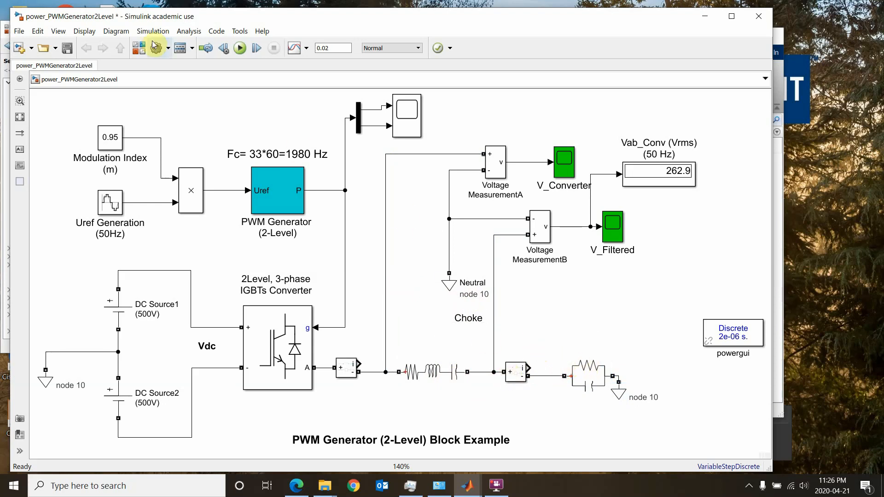
Step: Duplicate the two-input Scope above the load and connect its inputs to the current outputs of both Current Measurement blocks
{"action": "left_click", "coordinate": [415, 128]}
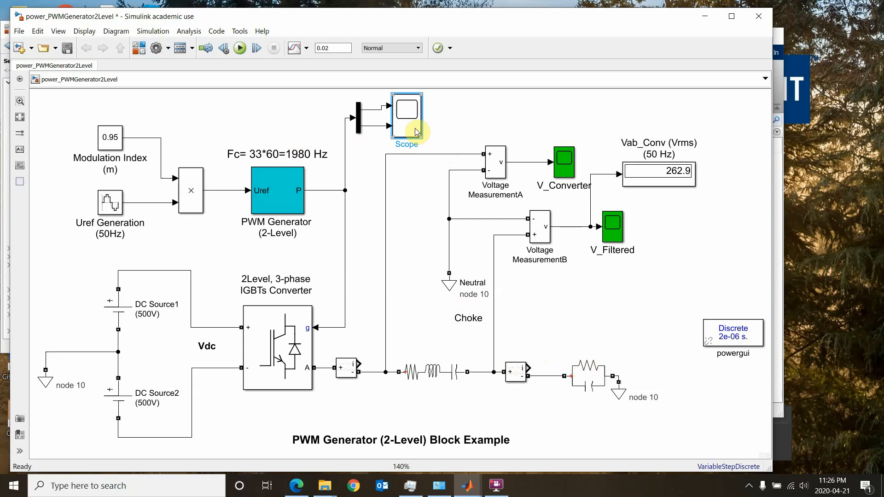
{"action": "left_click", "coordinate": [600, 310]}
{"action": "key", "text": "ctrl+v"}
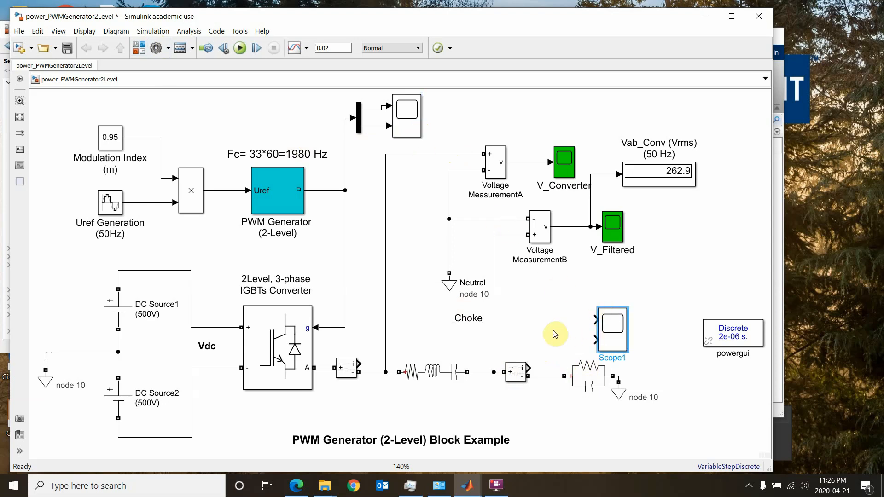
{"action": "left_click_drag", "start_coordinate": [594, 319], "coordinate": [360, 359]}
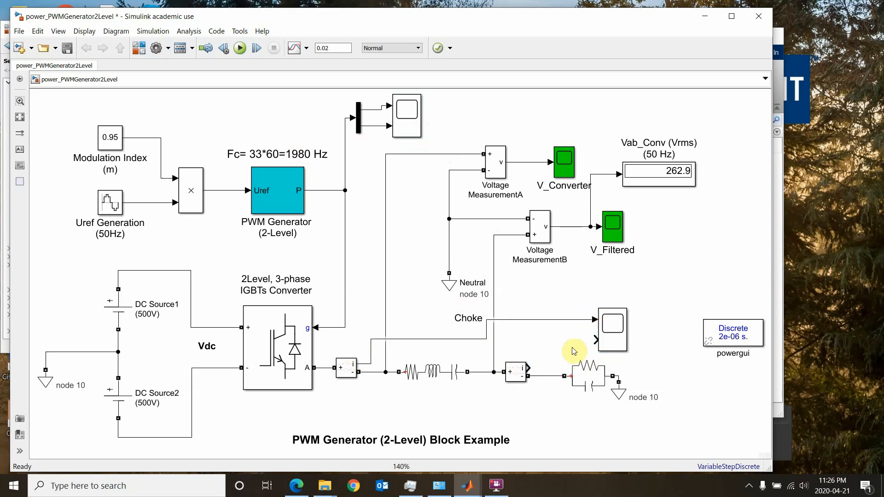
{"action": "left_click_drag", "start_coordinate": [592, 340], "coordinate": [525, 368]}
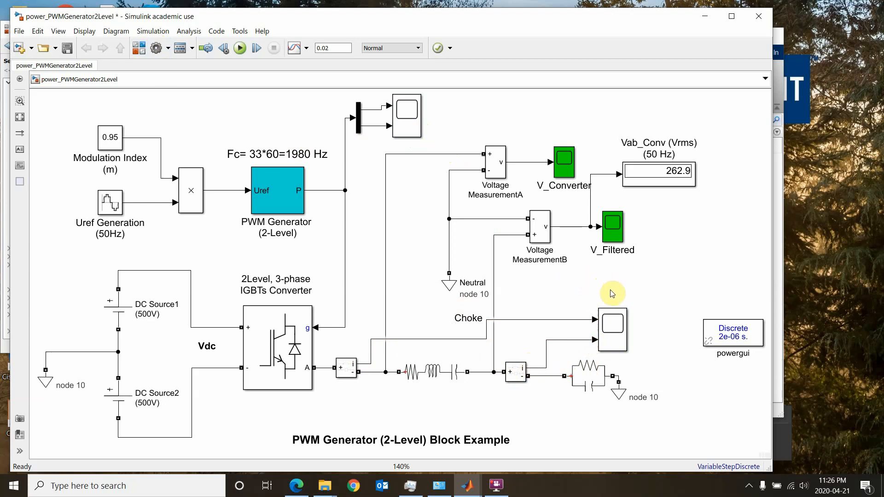
Step: Run the simulation and open the new scope to view the two measured currents
{"action": "left_click", "coordinate": [239, 48]}
{"action": "double_click", "coordinate": [622, 333]}
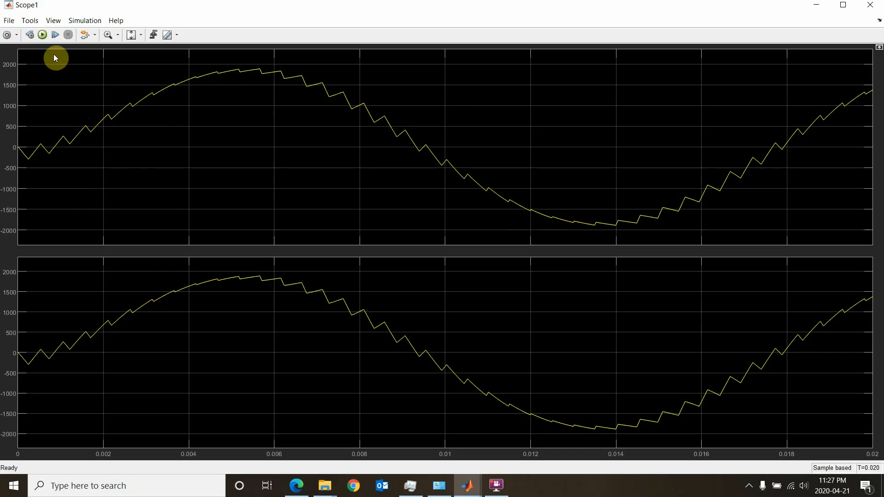
Step: Change the Scope1 layout to a single display and minimize the scope window
{"action": "left_click", "coordinate": [17, 36]}
{"action": "left_click", "coordinate": [9, 76]}
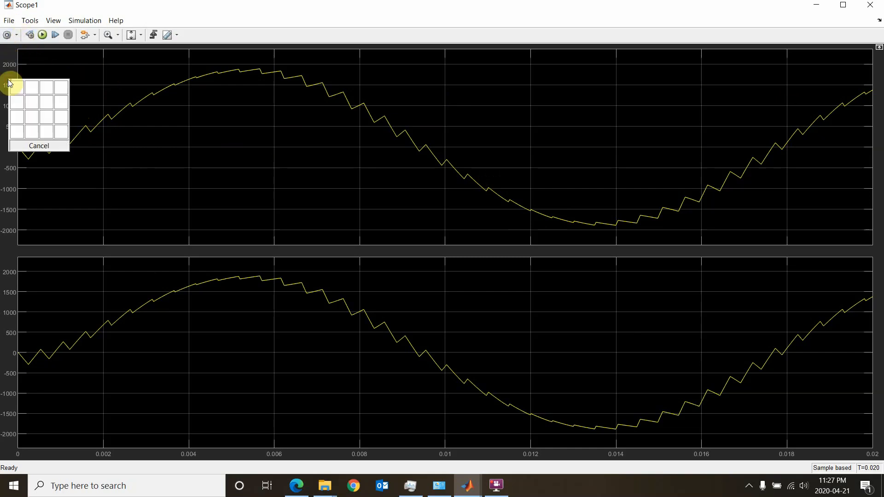
{"action": "left_click", "coordinate": [22, 89]}
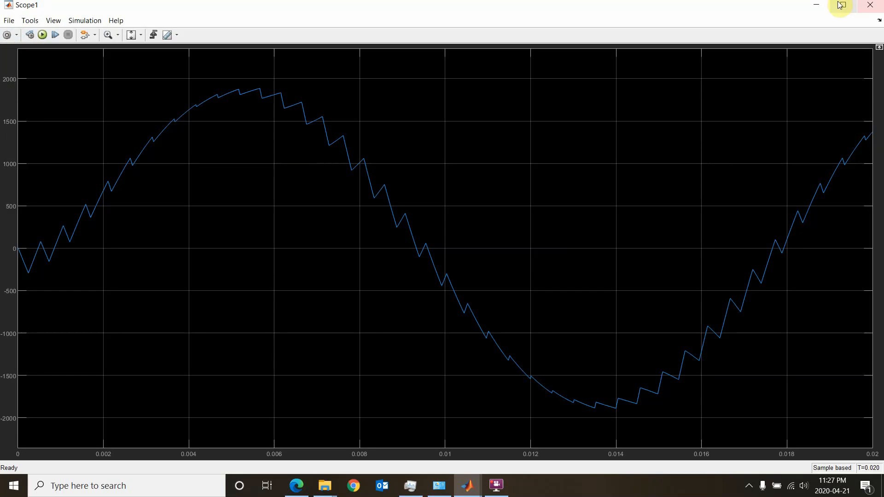
{"action": "left_click", "coordinate": [816, 5]}
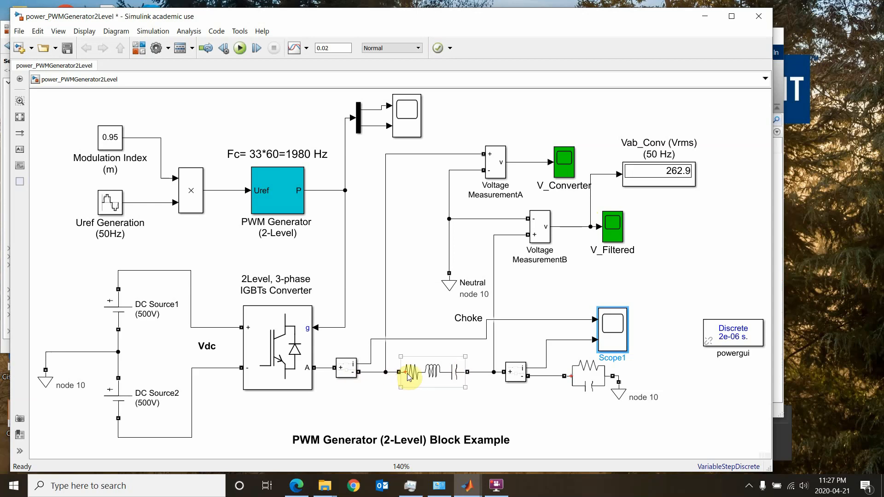
Step: Bring back the Scope1 window and set its layout to two stacked displays
{"action": "left_click", "coordinate": [522, 377]}
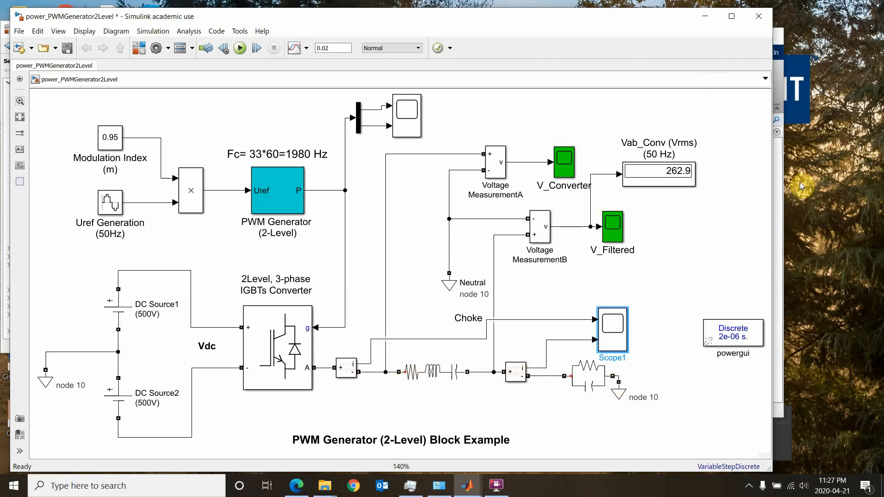
{"action": "left_click", "coordinate": [777, 184]}
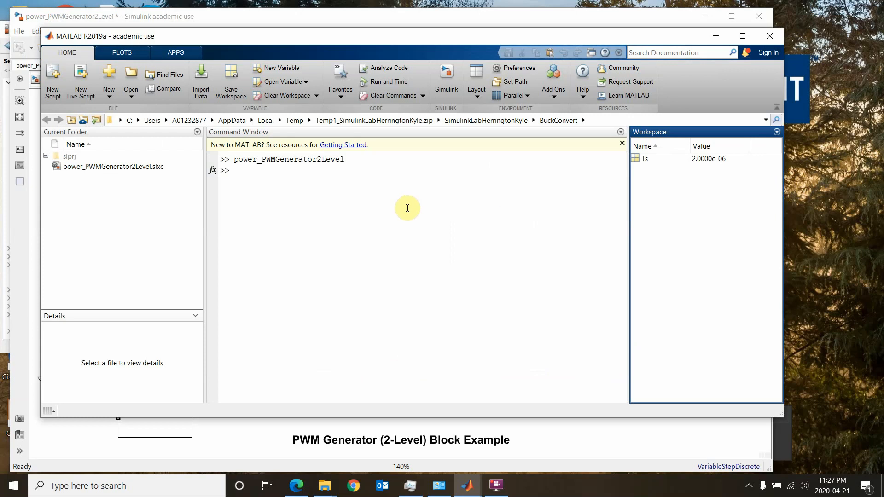
{"action": "left_click", "coordinate": [497, 485]}
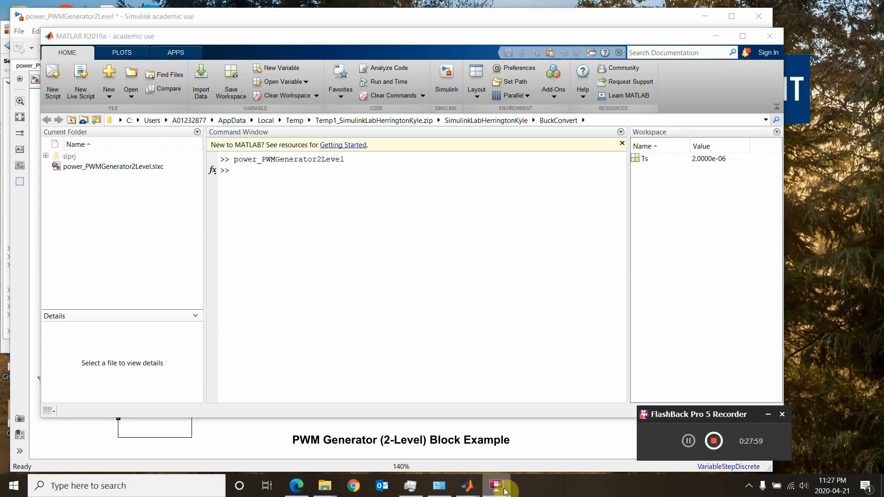
{"action": "mouse_move", "coordinate": [466, 488]}
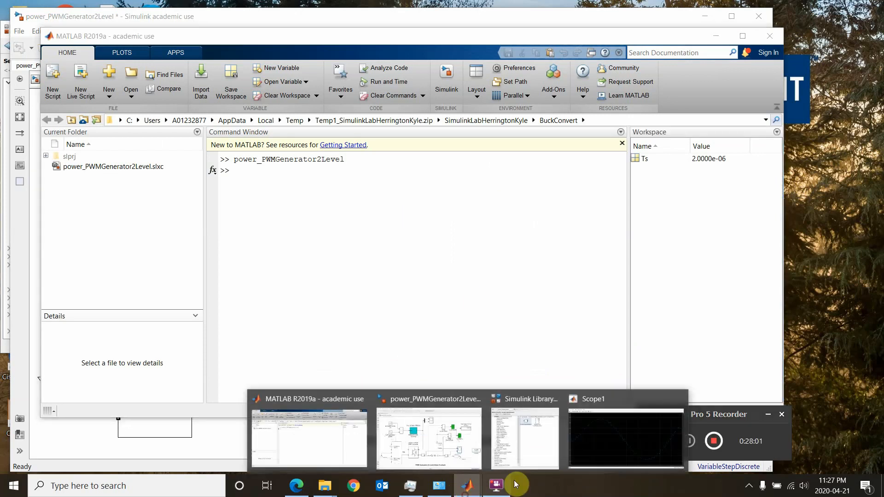
{"action": "left_click", "coordinate": [655, 444]}
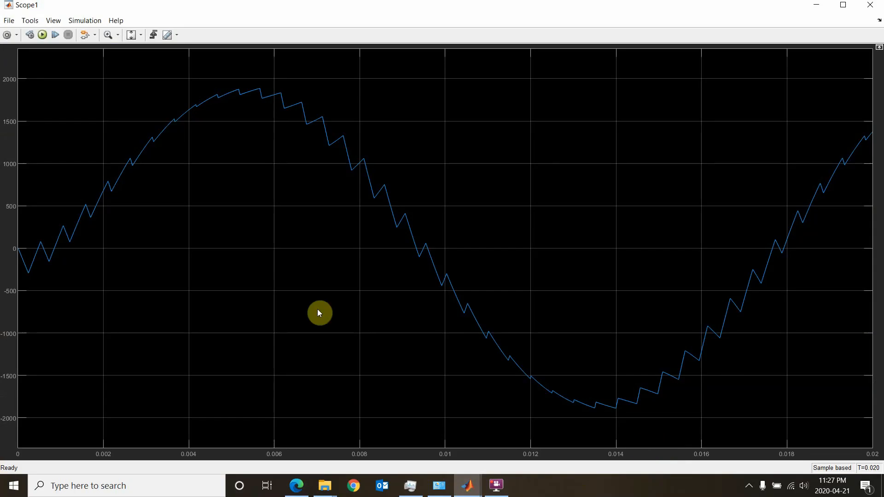
{"action": "left_click", "coordinate": [16, 36]}
{"action": "left_click", "coordinate": [9, 76]}
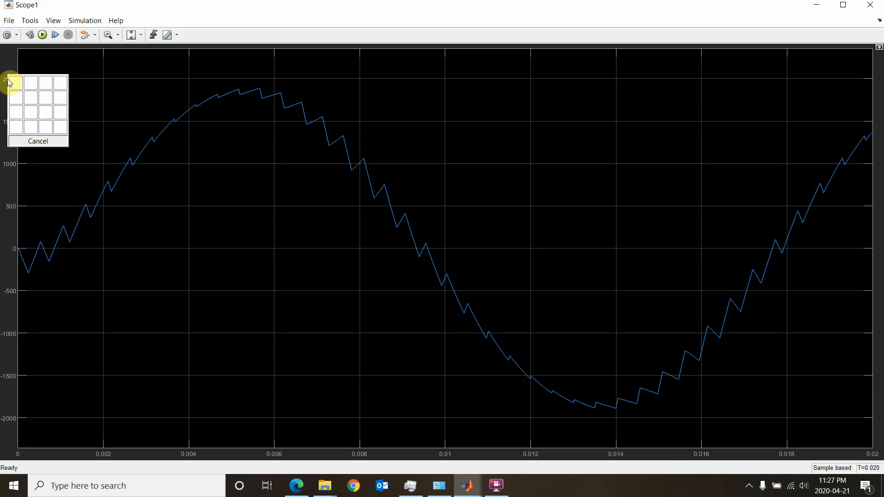
{"action": "left_click", "coordinate": [16, 104]}
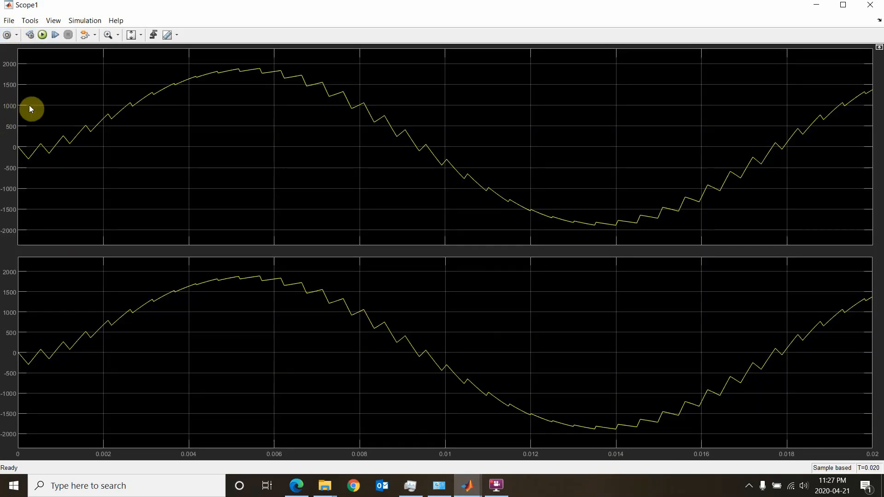
Step: Close the Scope1 window and return to the power_PWMGenerator2Level model
{"action": "left_click", "coordinate": [870, 5]}
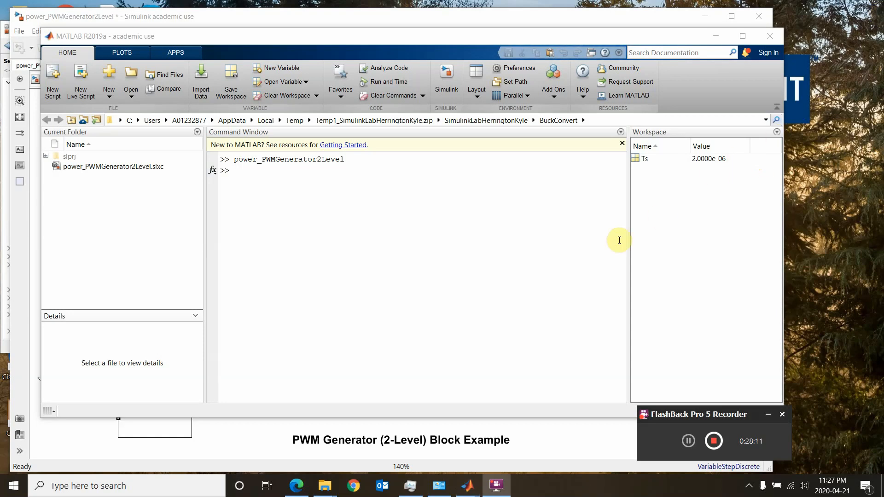
{"action": "mouse_move", "coordinate": [469, 483]}
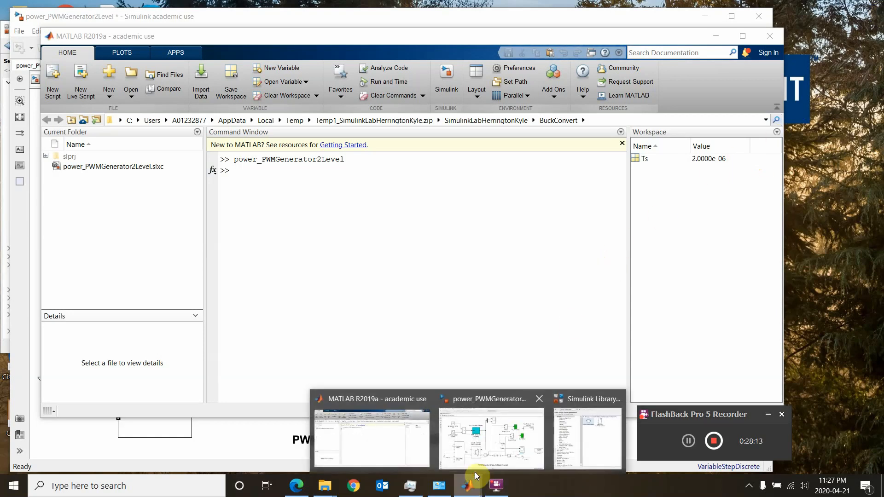
{"action": "left_click", "coordinate": [516, 414]}
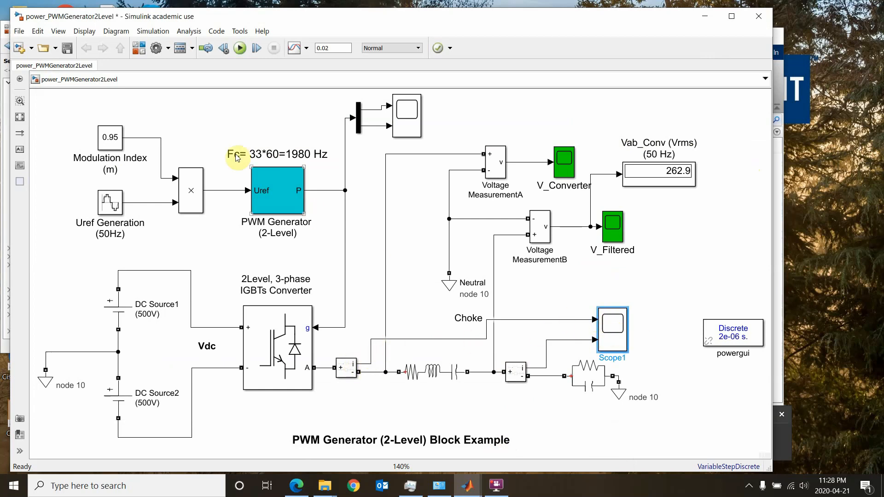
Step: Search the block library for "tag" and add a Goto block below the converter-side current measurement
{"action": "left_click", "coordinate": [144, 52]}
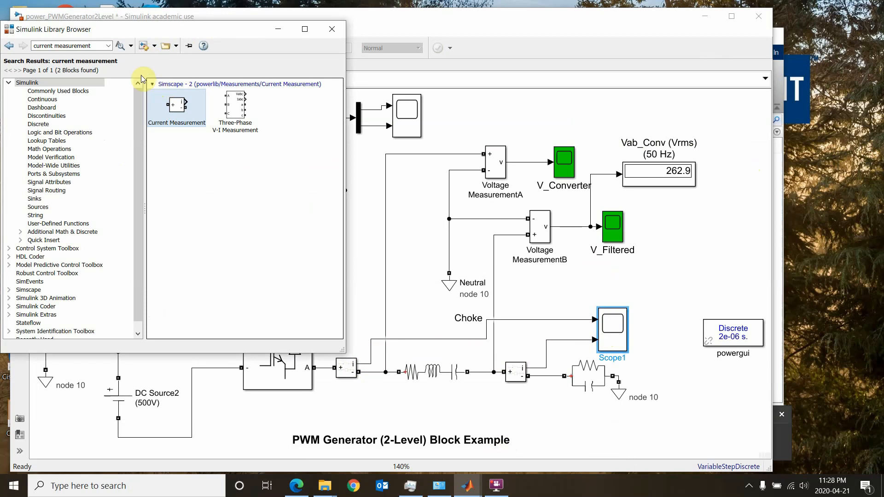
{"action": "left_click", "coordinate": [95, 46]}
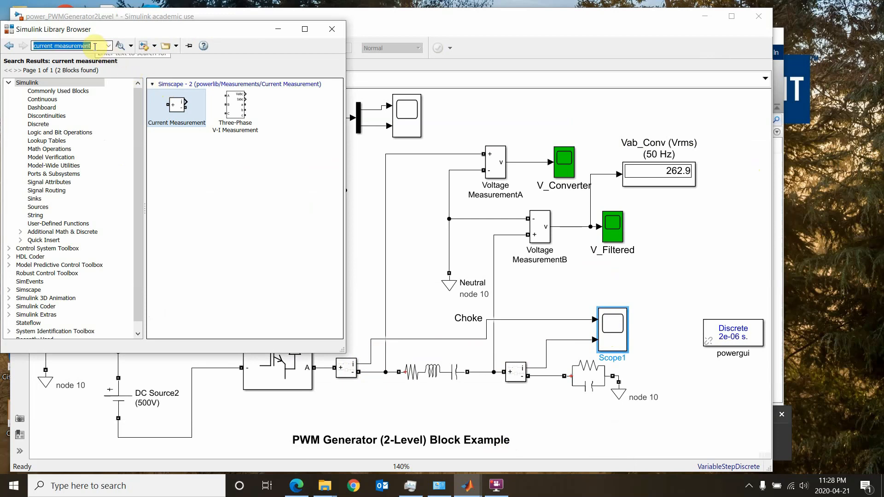
{"action": "type", "text": "tag"}
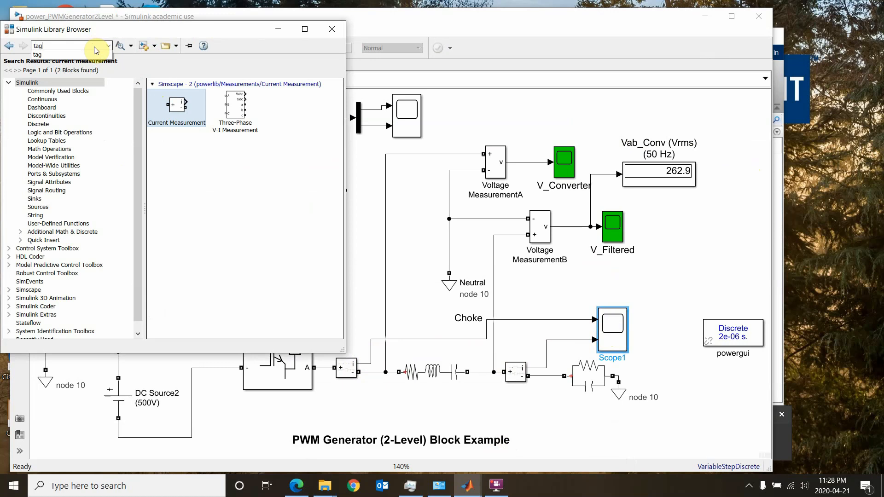
{"action": "key", "text": "Return"}
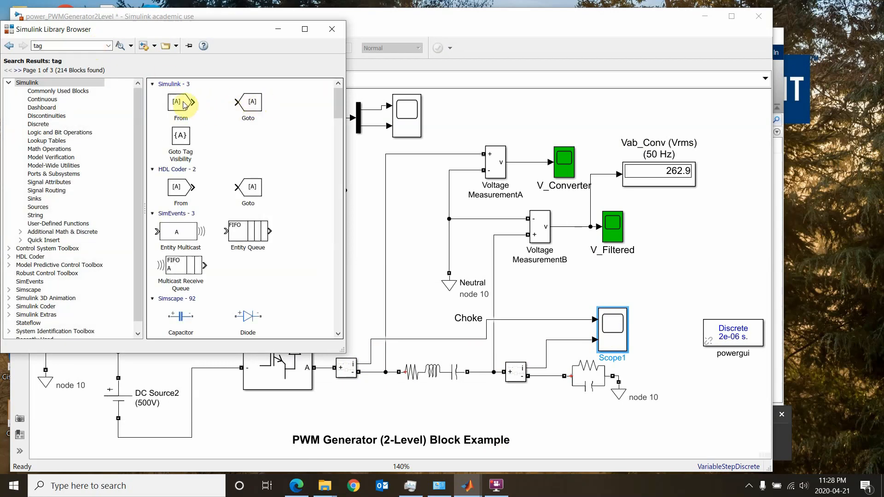
{"action": "left_click", "coordinate": [248, 104]}
{"action": "left_click_drag", "start_coordinate": [249, 104], "coordinate": [385, 399]}
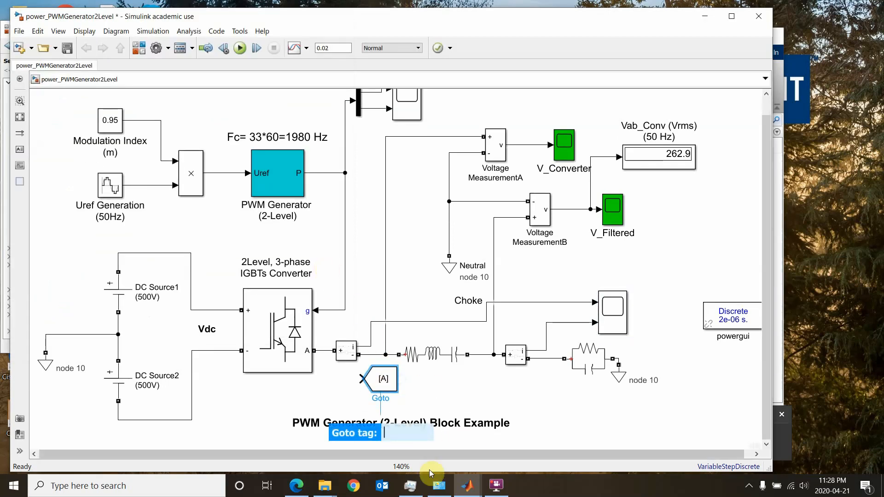
Step: Add a From block from the library search results near the inputs of the current scope
{"action": "mouse_move", "coordinate": [450, 490]}
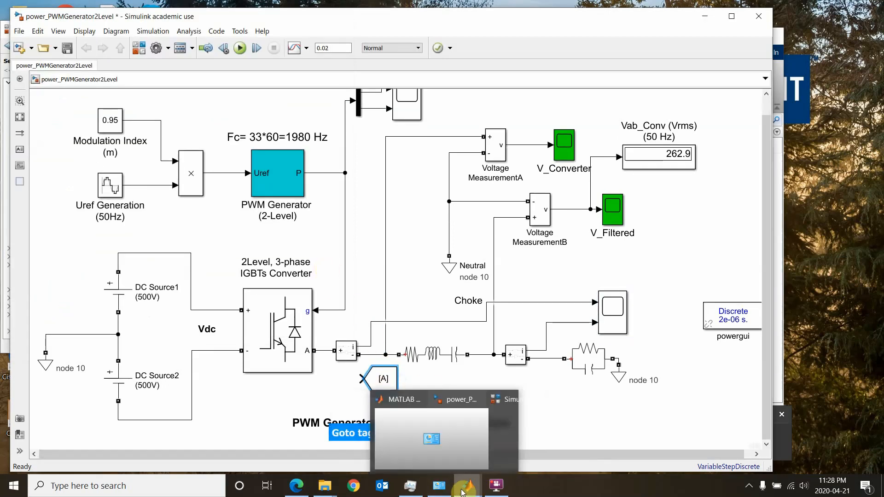
{"action": "left_click", "coordinate": [580, 438]}
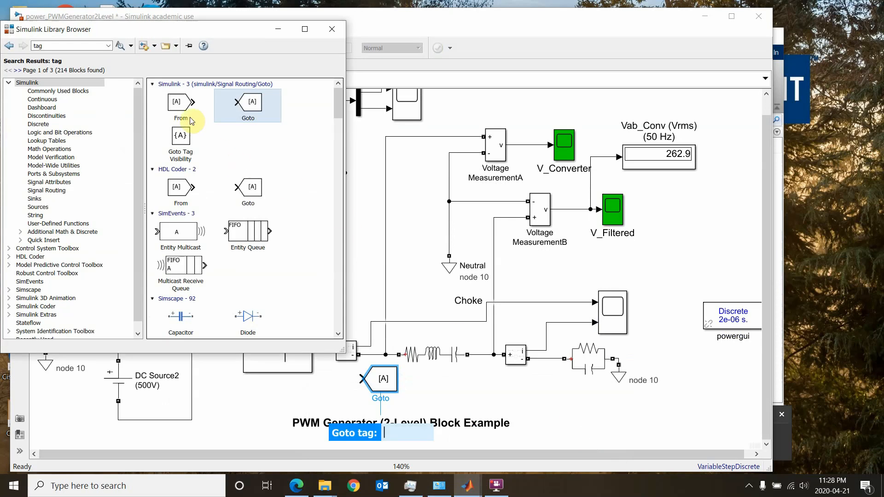
{"action": "left_click_drag", "start_coordinate": [179, 103], "coordinate": [562, 288]}
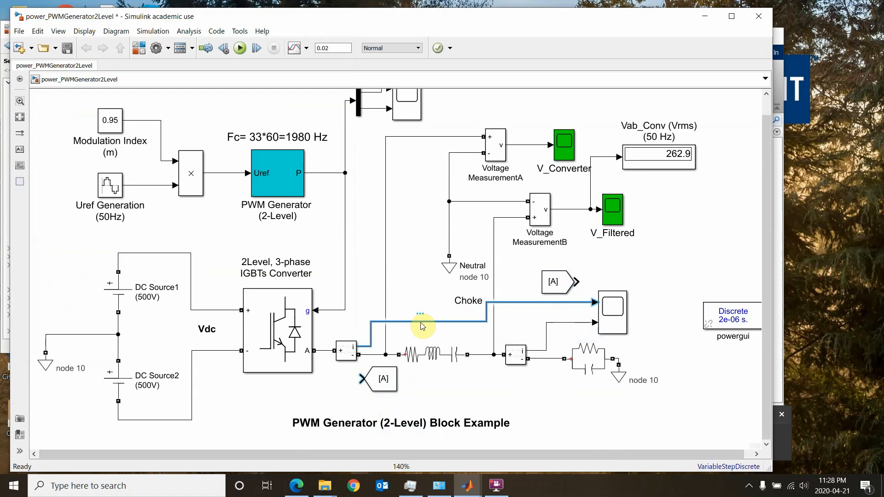
Step: Replace the direct line from the converter-side current measurement to the scope with the Goto block attached to its current output
{"action": "key", "text": "Delete"}
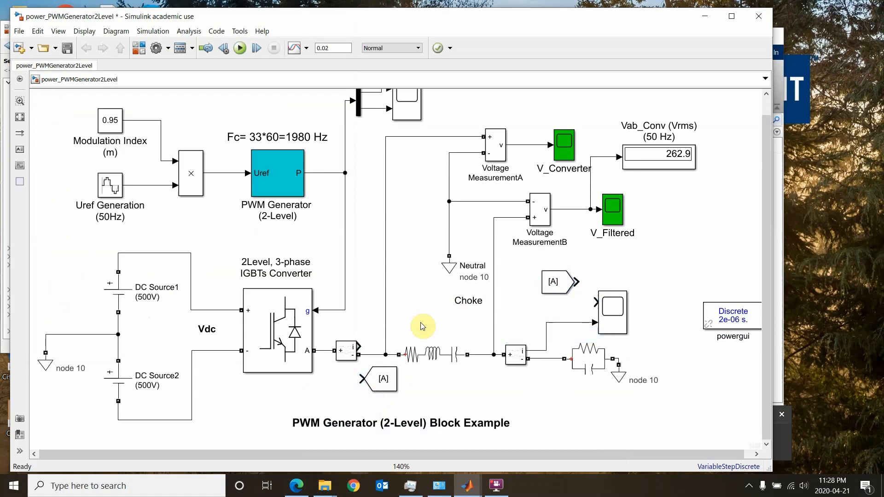
{"action": "left_click", "coordinate": [384, 376]}
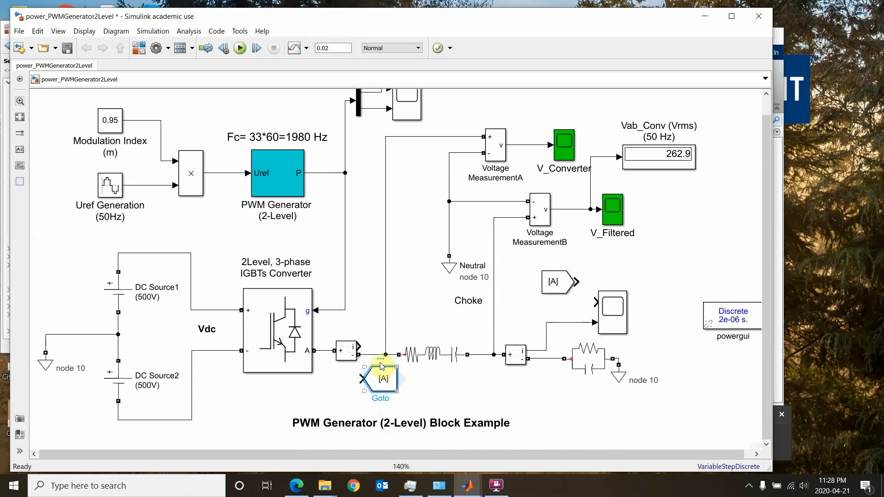
{"action": "left_click_drag", "start_coordinate": [365, 367], "coordinate": [369, 343]}
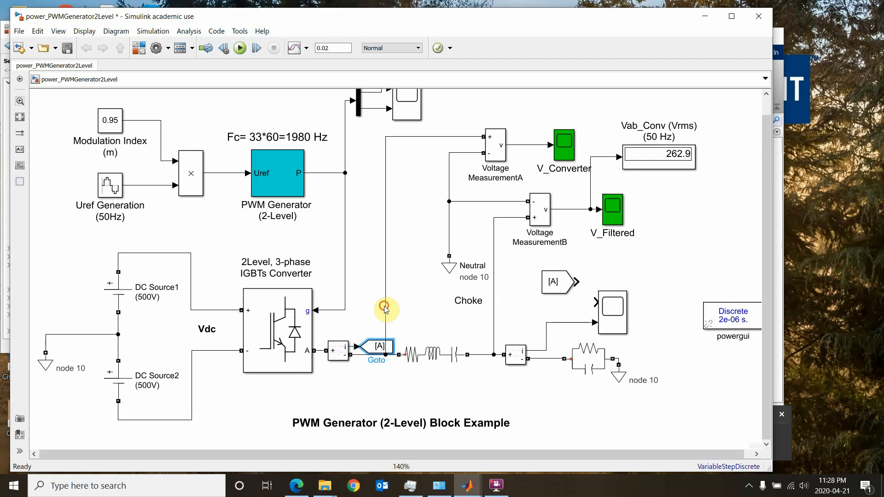
Step: Shift the Voltage MeasurementA branch line and the choke branch rightward to clear space around the Goto block
{"action": "left_click_drag", "start_coordinate": [386, 305], "coordinate": [399, 305]}
{"action": "left_click", "coordinate": [420, 352]}
{"action": "left_click_drag", "start_coordinate": [420, 352], "coordinate": [437, 352]}
{"action": "left_click", "coordinate": [397, 326]}
{"action": "mouse_move", "coordinate": [398, 326]}
{"action": "left_mouse_down"}
{"action": "mouse_move", "coordinate": [414, 330]}
{"action": "mouse_move", "coordinate": [406, 353]}
{"action": "mouse_move", "coordinate": [404, 331]}
{"action": "left_mouse_up"}
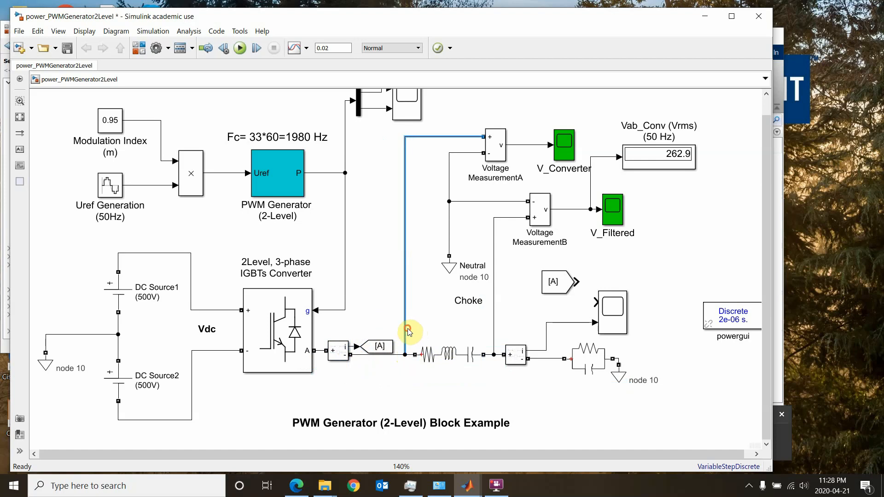
Step: Set the tag of the Goto block at the converter-side current measurement to invC
{"action": "double_click", "coordinate": [379, 351]}
{"action": "double_click", "coordinate": [465, 316]}
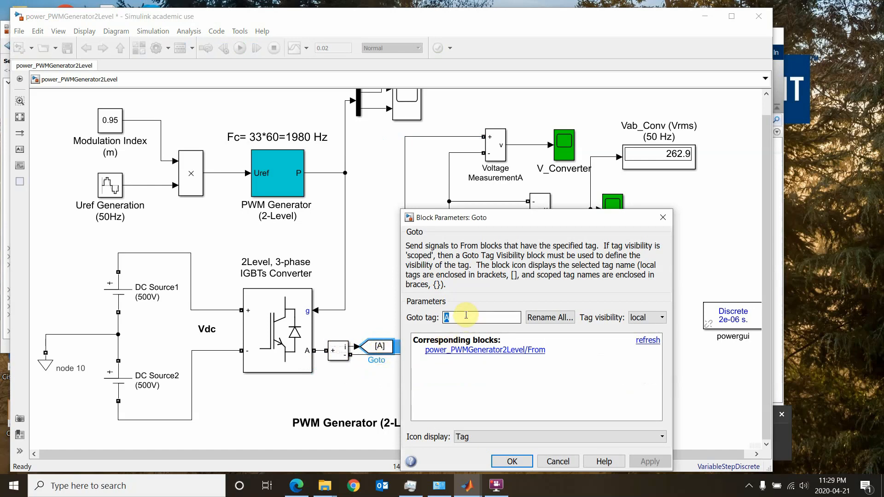
{"action": "type", "text": "i"}
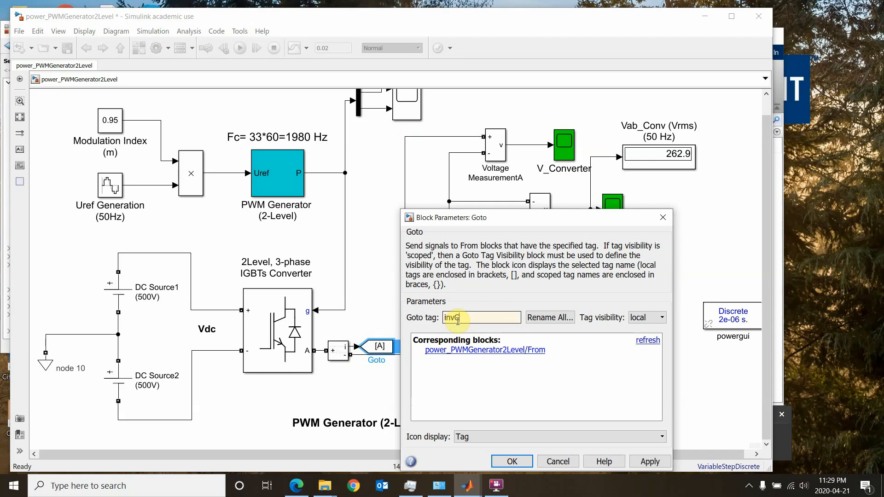
{"action": "type", "text": "nvC"}
{"action": "key", "text": "Return"}
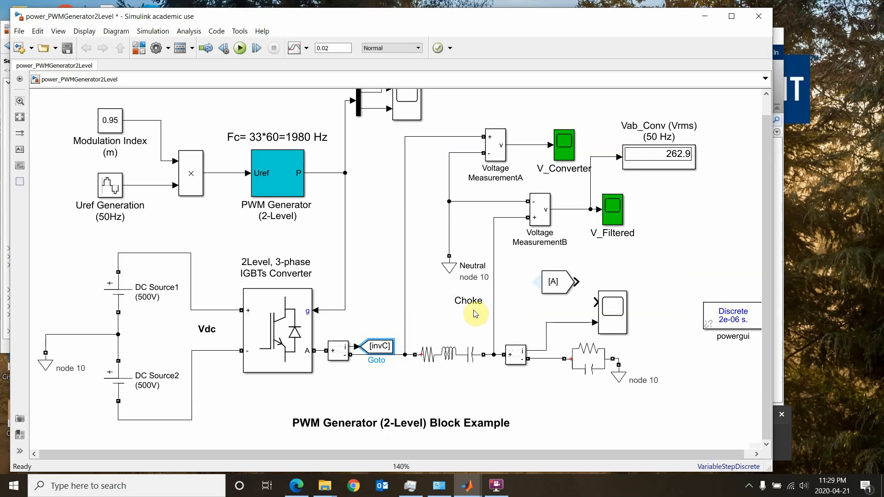
Step: Set the From block's tag to invC and connect its output to the first input of the current scope
{"action": "double_click", "coordinate": [554, 281]}
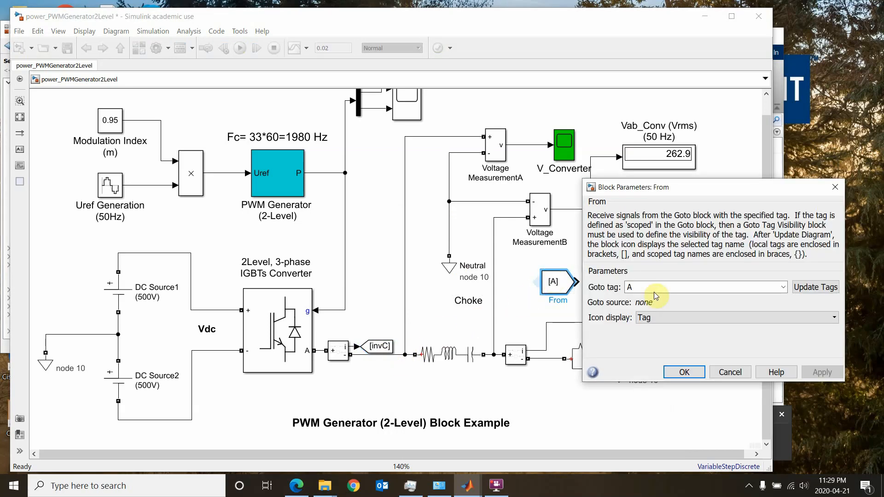
{"action": "left_click", "coordinate": [626, 287]}
{"action": "type", "text": "i"}
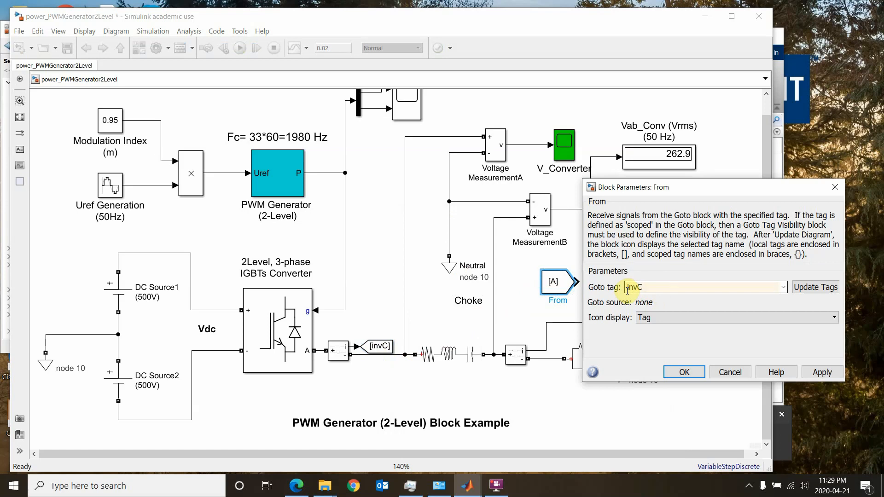
{"action": "type", "text": "nvC"}
{"action": "key", "text": "Return"}
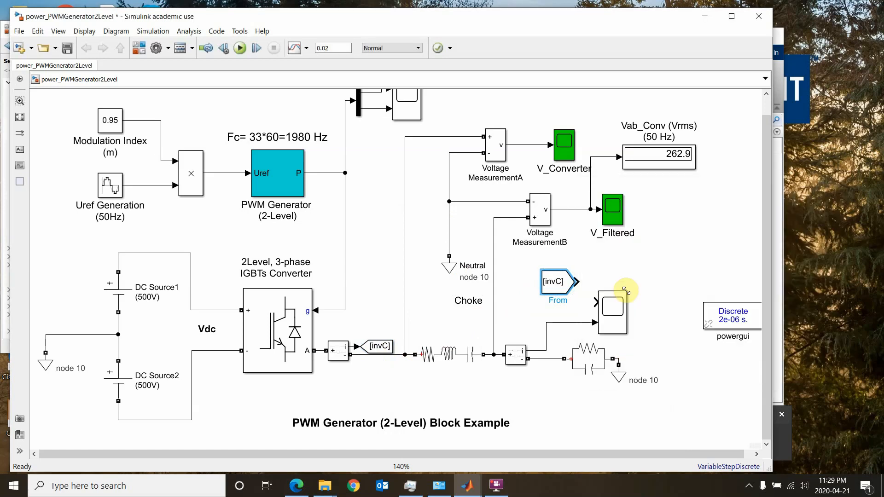
{"action": "left_click_drag", "start_coordinate": [554, 283], "coordinate": [558, 302]}
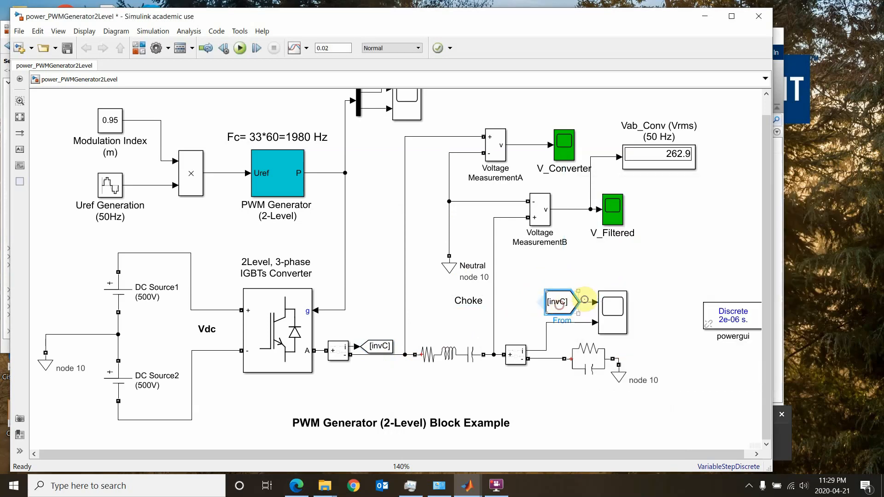
{"action": "left_click", "coordinate": [600, 267]}
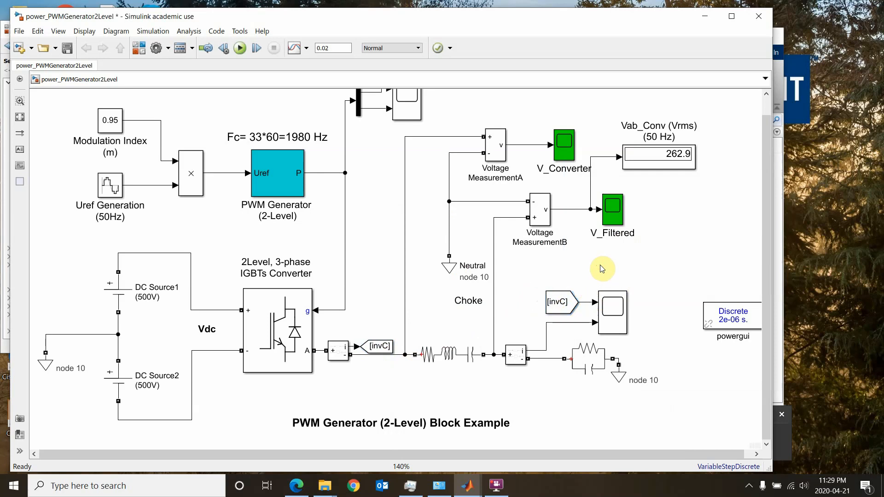
Step: Run the simulation and compare the converter and load current waveforms in Scope1, closing the scope window when finished
{"action": "left_click", "coordinate": [240, 52]}
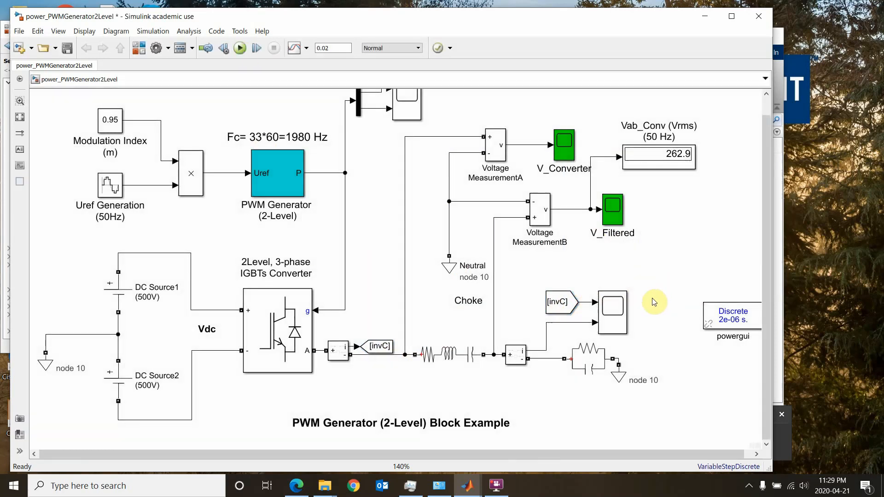
{"action": "double_click", "coordinate": [617, 303]}
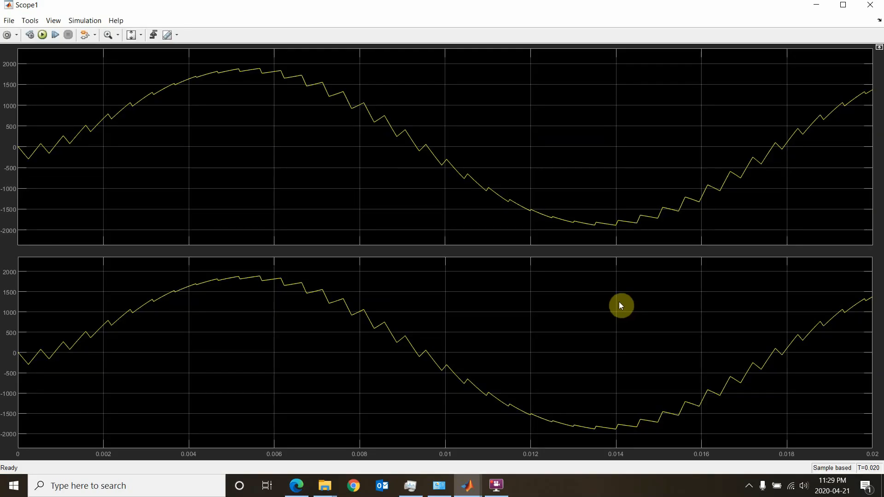
{"action": "left_click", "coordinate": [870, 5]}
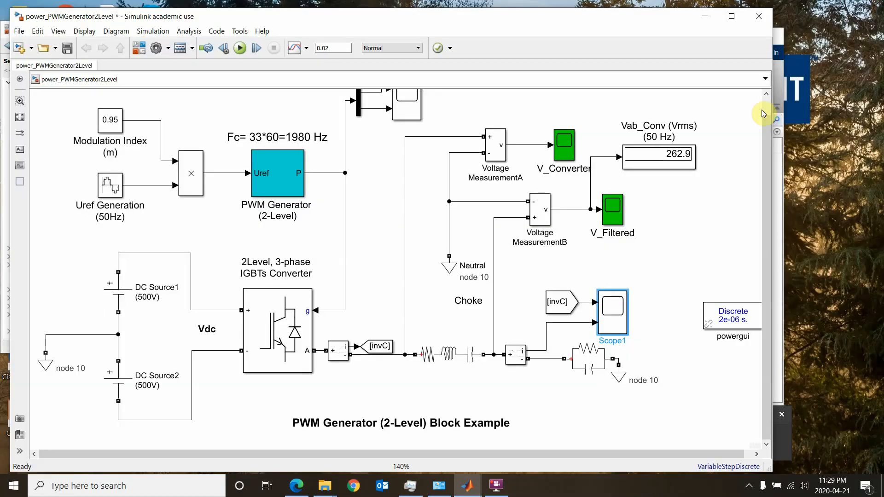
{"action": "left_click", "coordinate": [571, 308]}
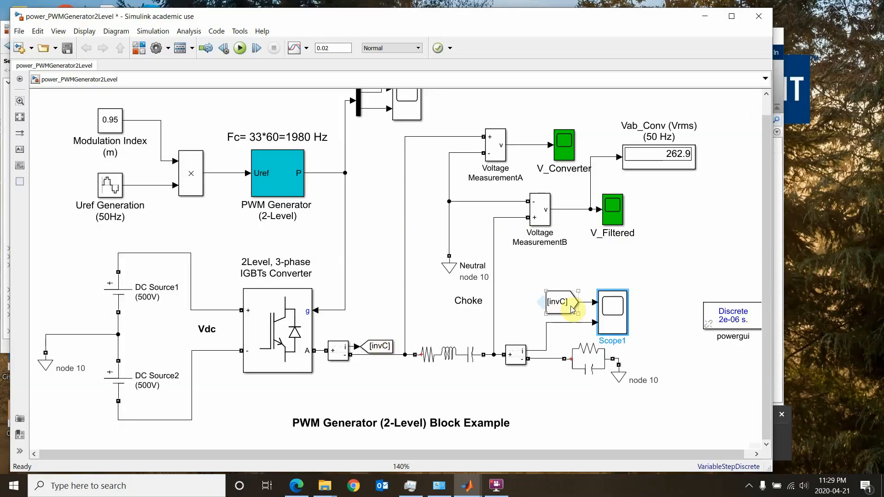
Step: Delete the V_Filtered and V_Converter scopes from the voltage measurement outputs
{"action": "left_click", "coordinate": [20, 117]}
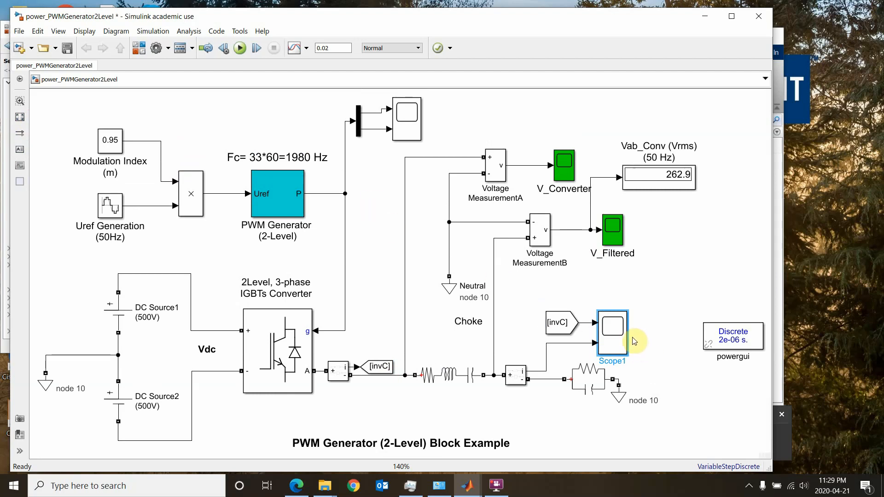
{"action": "left_click", "coordinate": [615, 336]}
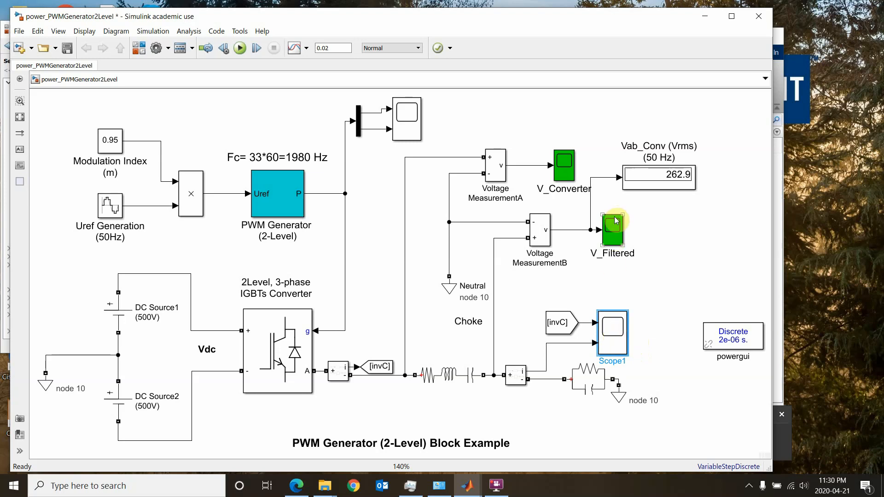
{"action": "left_click", "coordinate": [615, 231]}
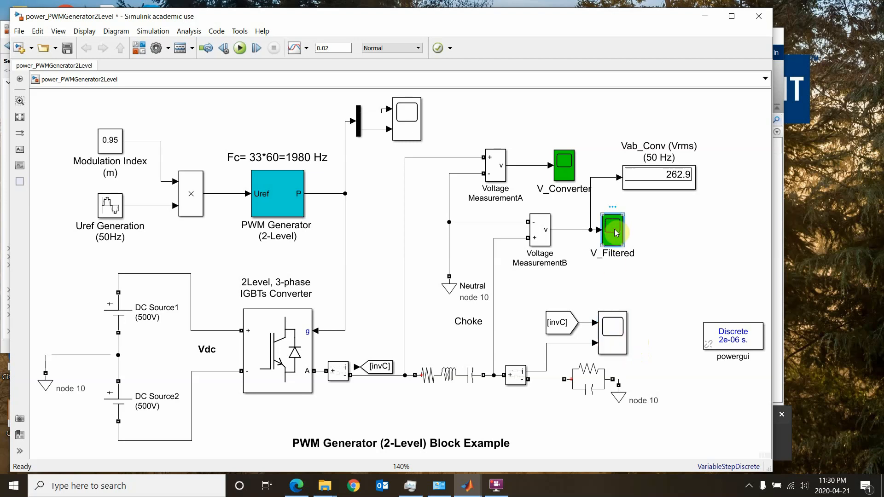
{"action": "key", "text": "Delete"}
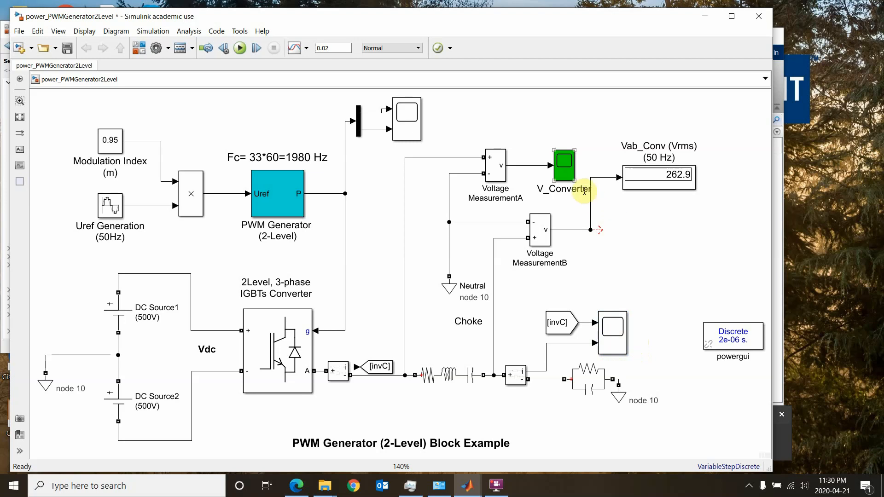
{"action": "left_click", "coordinate": [567, 176]}
{"action": "key", "text": "Delete"}
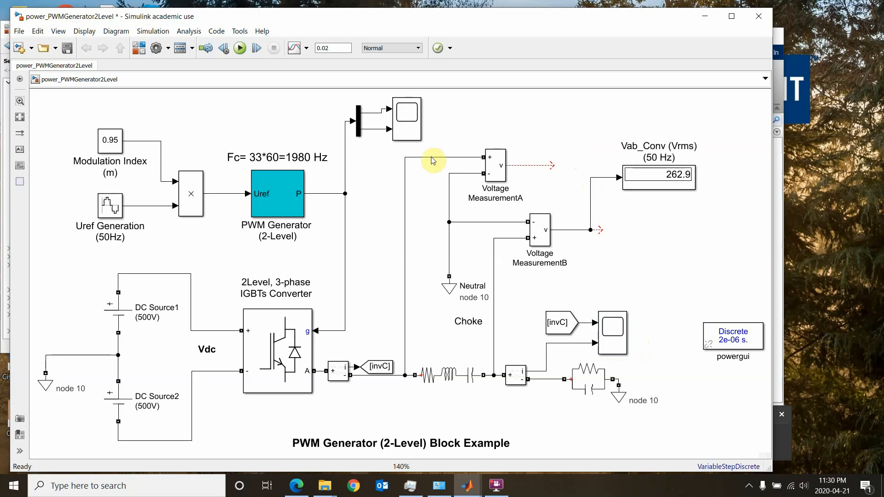
Step: Delete the gate-pulse scope, its demux block and the connected lines above the PWM Generator
{"action": "left_click", "coordinate": [407, 134]}
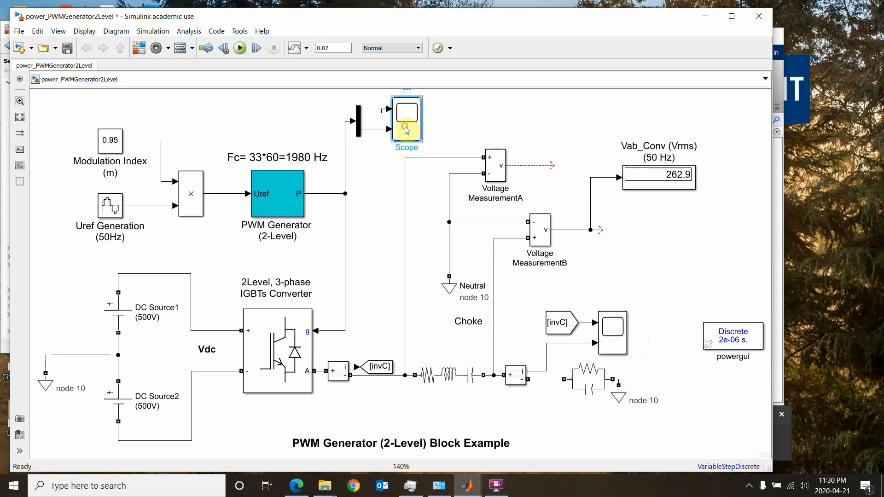
{"action": "key", "text": "Delete"}
{"action": "left_click_drag", "start_coordinate": [368, 160], "coordinate": [353, 134]}
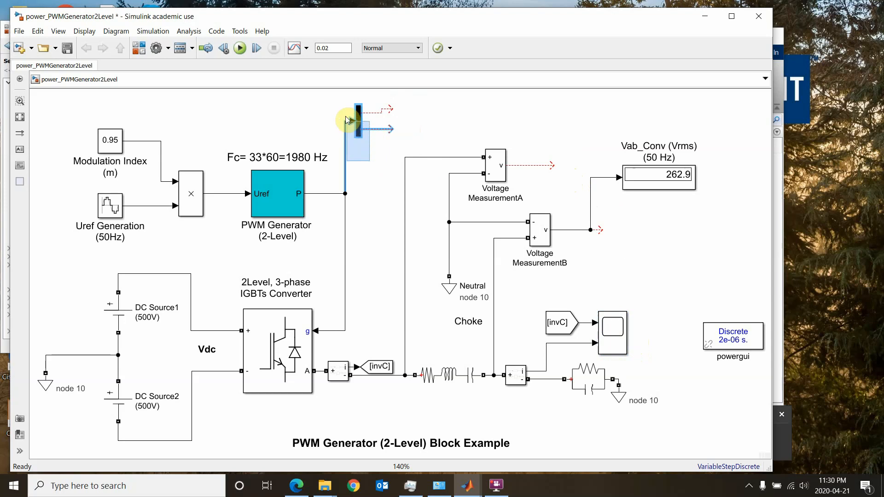
{"action": "key", "text": "Delete"}
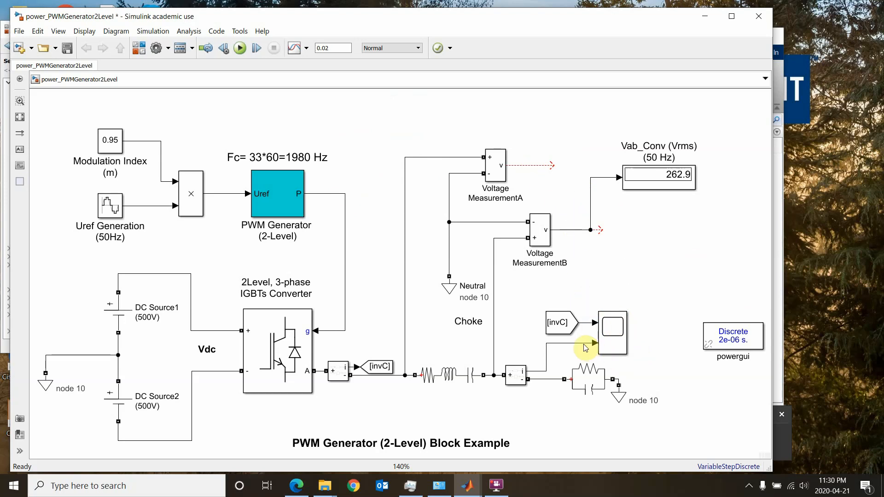
Step: Set the number of input ports of Scope1 to 6
{"action": "left_click", "coordinate": [619, 346]}
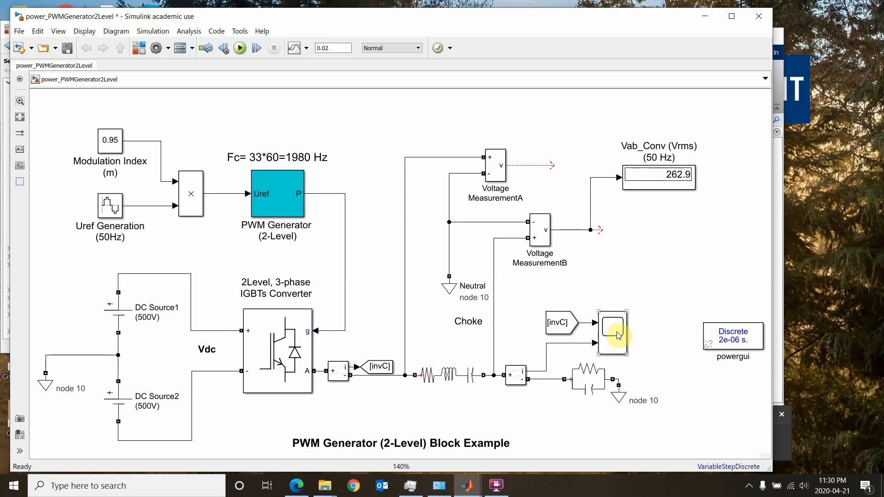
{"action": "right_click", "coordinate": [617, 333]}
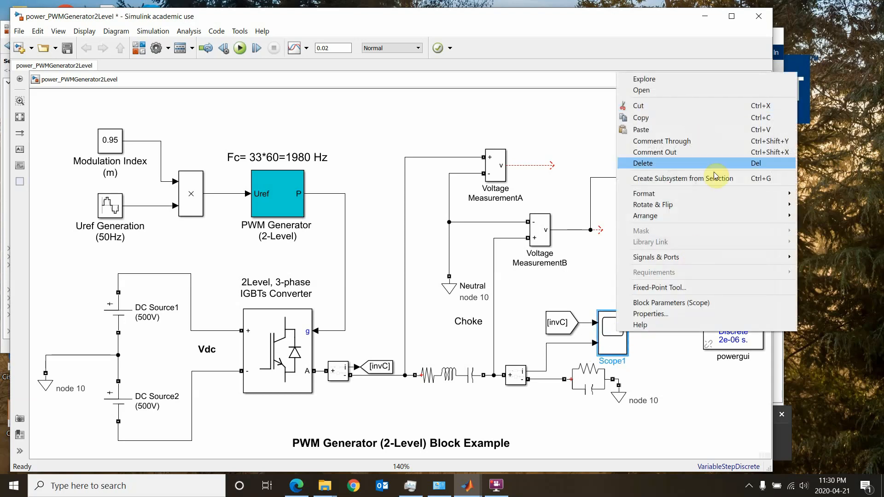
{"action": "mouse_move", "coordinate": [726, 256]}
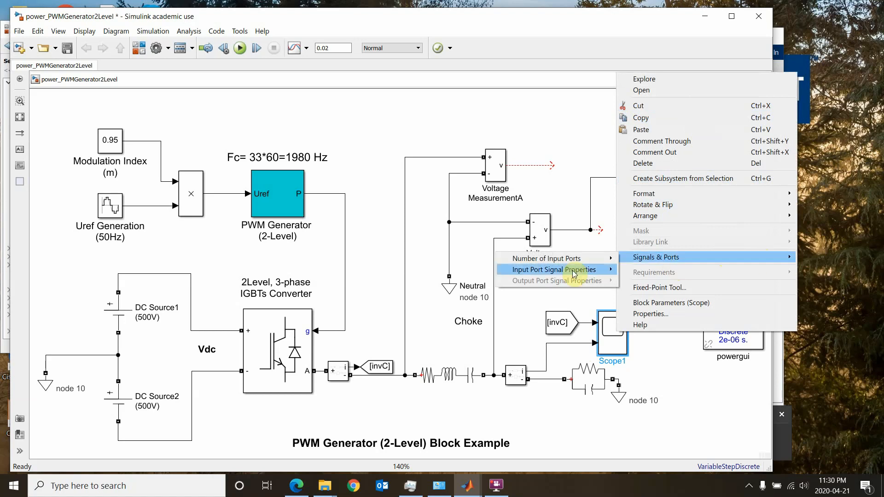
{"action": "mouse_move", "coordinate": [563, 264]}
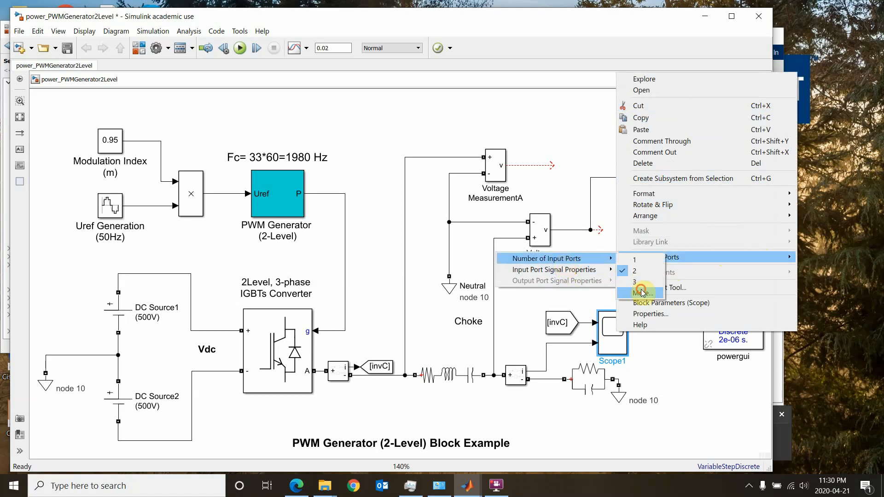
{"action": "left_click", "coordinate": [641, 293]}
{"action": "left_click_drag", "start_coordinate": [448, 243], "coordinate": [365, 241]}
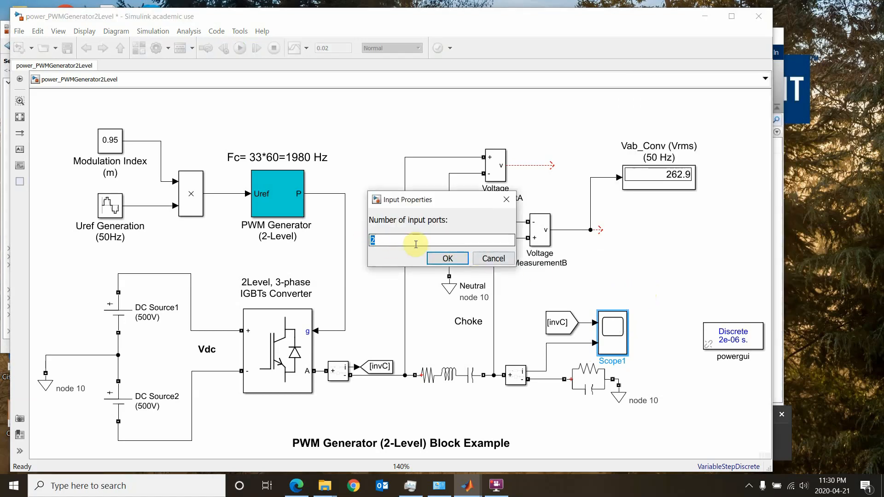
{"action": "type", "text": "6"}
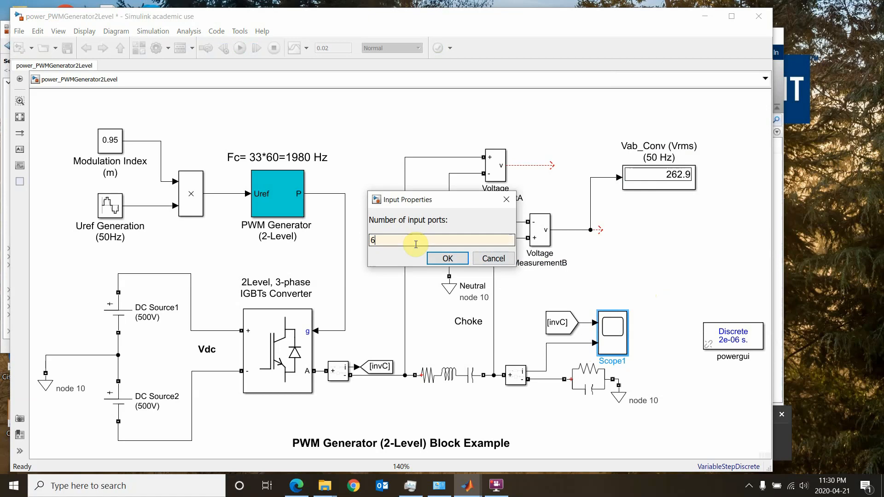
{"action": "key", "text": "Return"}
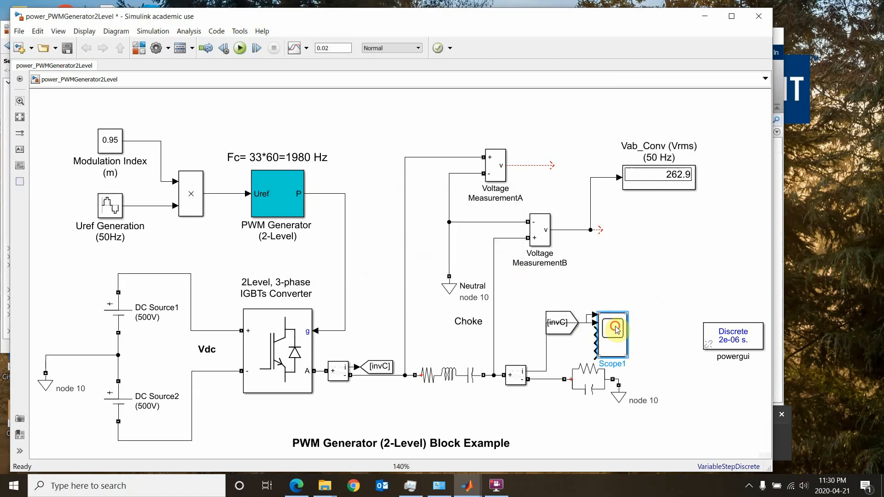
Step: Move Scope1 up and to the right, and delete the line feeding it from the load-side current measurement
{"action": "left_click_drag", "start_coordinate": [615, 328], "coordinate": [669, 292]}
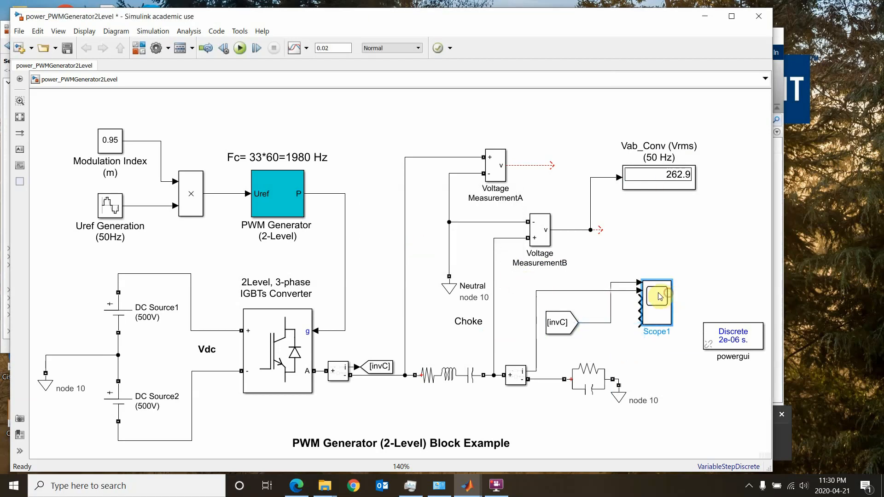
{"action": "left_click", "coordinate": [617, 313]}
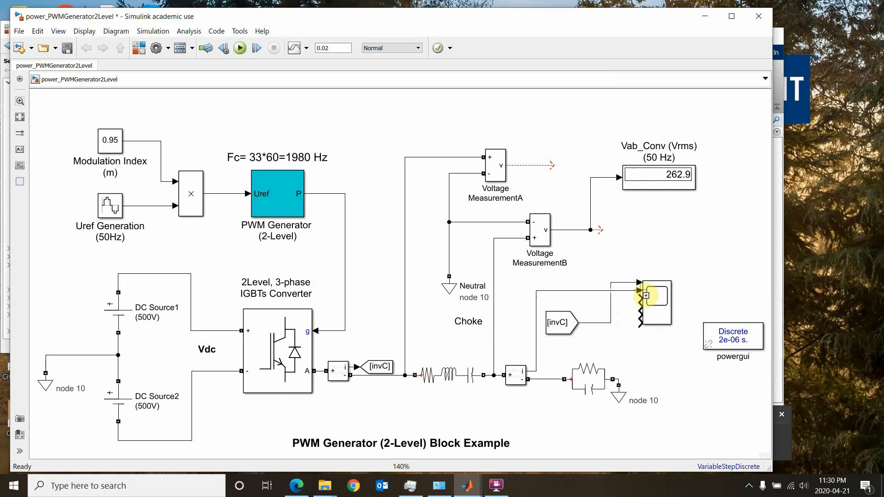
{"action": "left_click", "coordinate": [639, 288]}
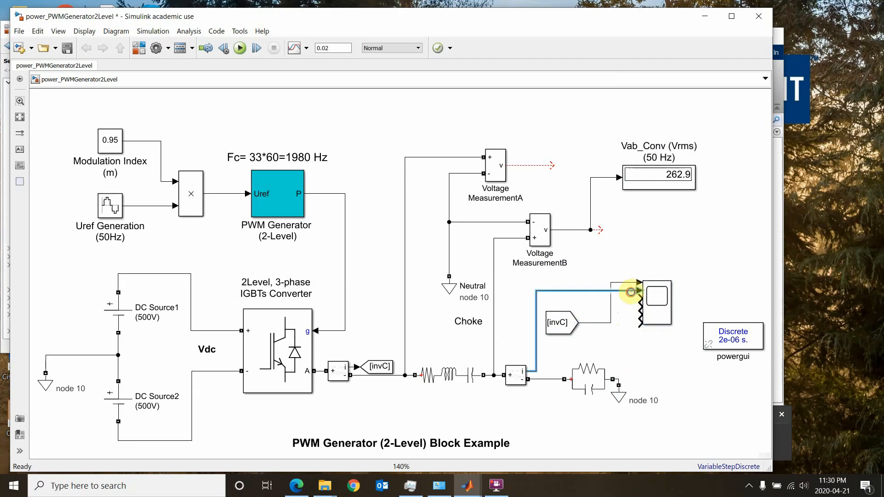
{"action": "key", "text": "Delete"}
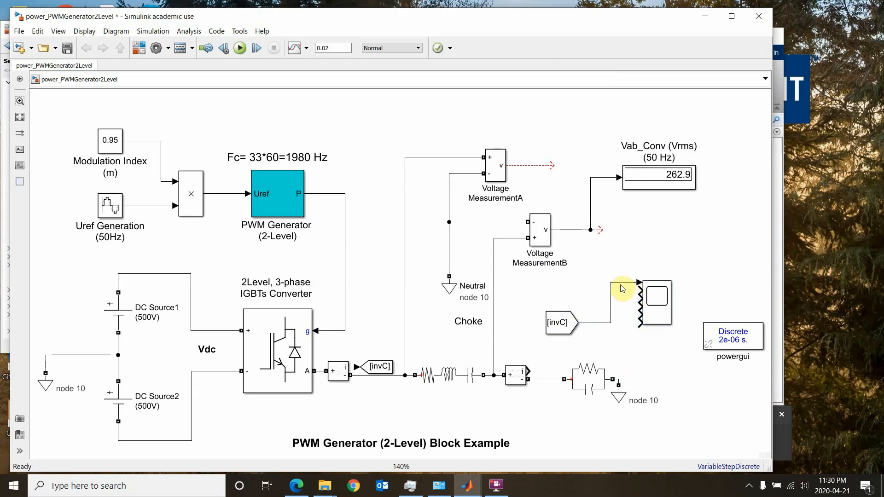
Step: Delete the line connecting the invC From block to Scope1
{"action": "left_click", "coordinate": [618, 282]}
{"action": "key", "text": "Delete"}
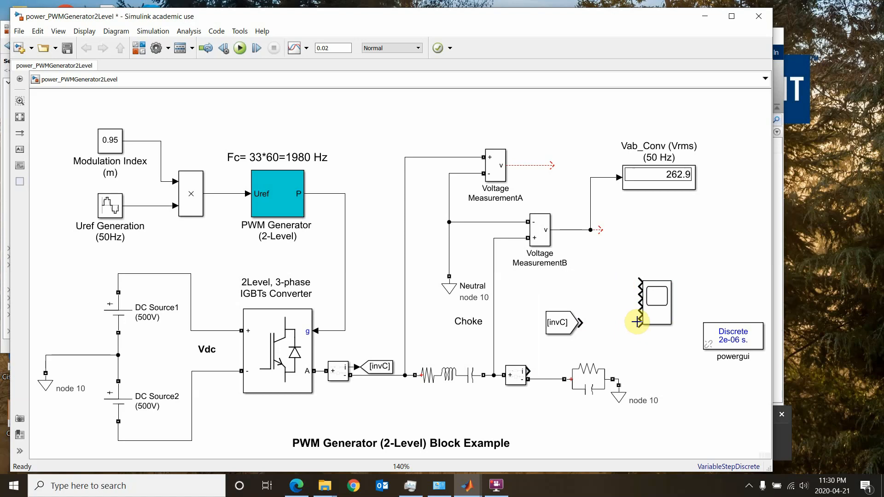
{"action": "left_click_drag", "start_coordinate": [580, 322], "coordinate": [580, 342]}
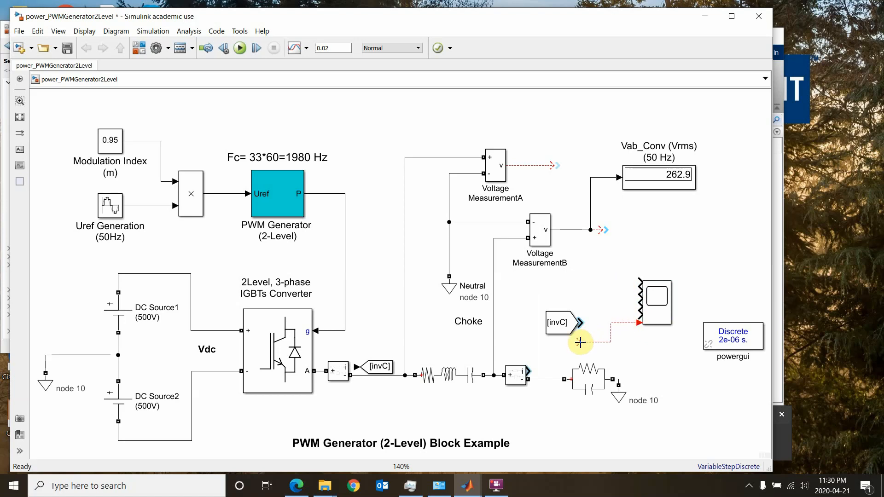
{"action": "left_click", "coordinate": [661, 347]}
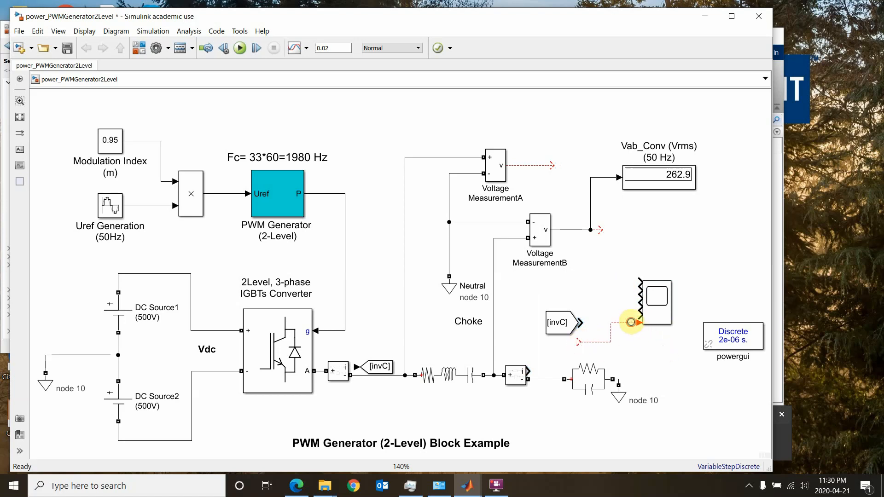
{"action": "left_click", "coordinate": [632, 322]}
{"action": "key", "text": "Delete"}
Step: Set the number of input ports of Scope1 to 1
{"action": "left_click", "coordinate": [658, 313]}
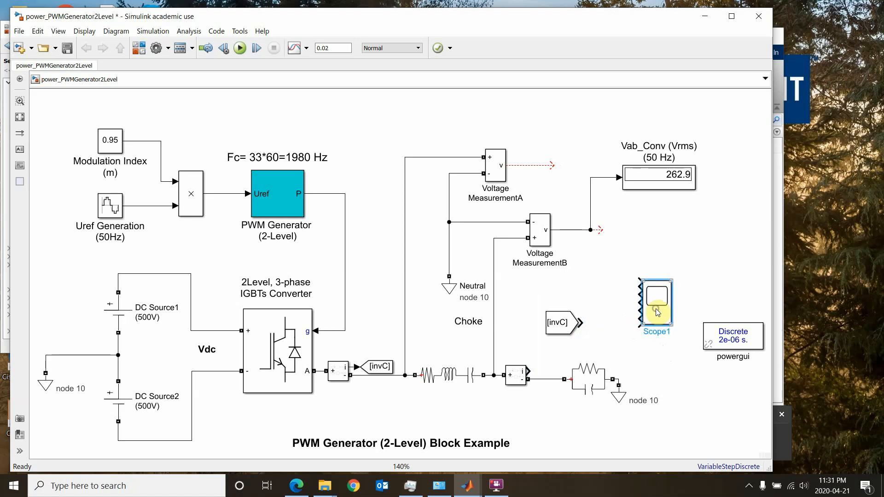
{"action": "right_click", "coordinate": [655, 308]}
{"action": "mouse_move", "coordinate": [721, 234]}
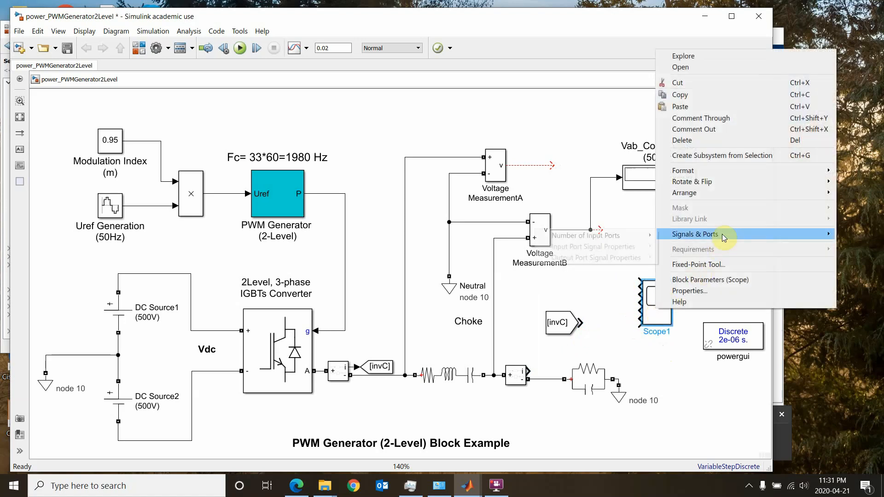
{"action": "mouse_move", "coordinate": [623, 236]}
{"action": "left_click", "coordinate": [680, 236]}
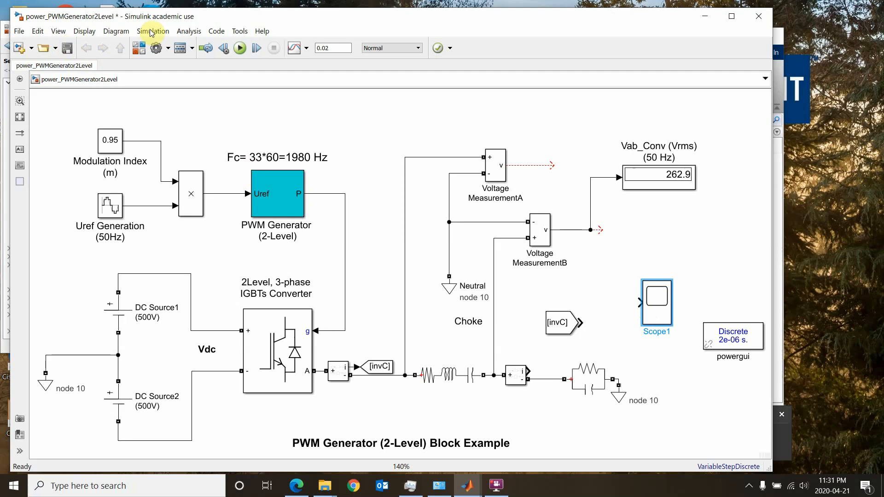
Step: Find the Mux block in the library and place it before Scope1 with 6 inputs
{"action": "left_click", "coordinate": [138, 48]}
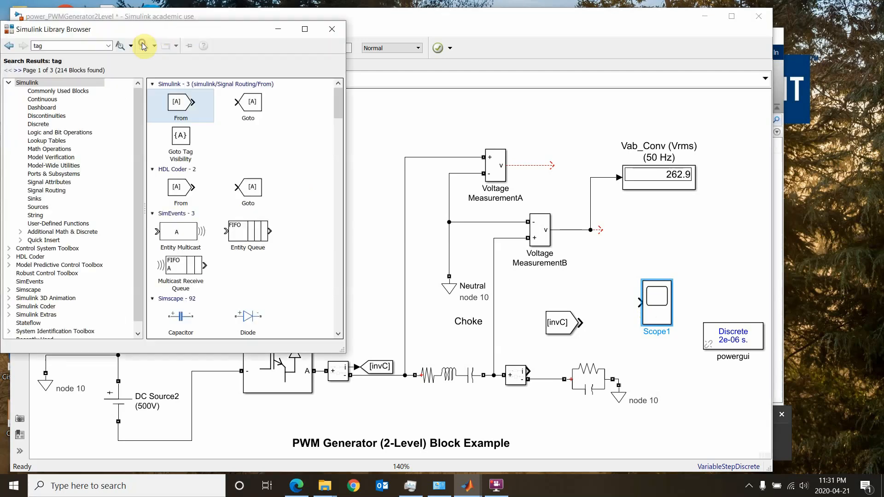
{"action": "left_click", "coordinate": [73, 48]}
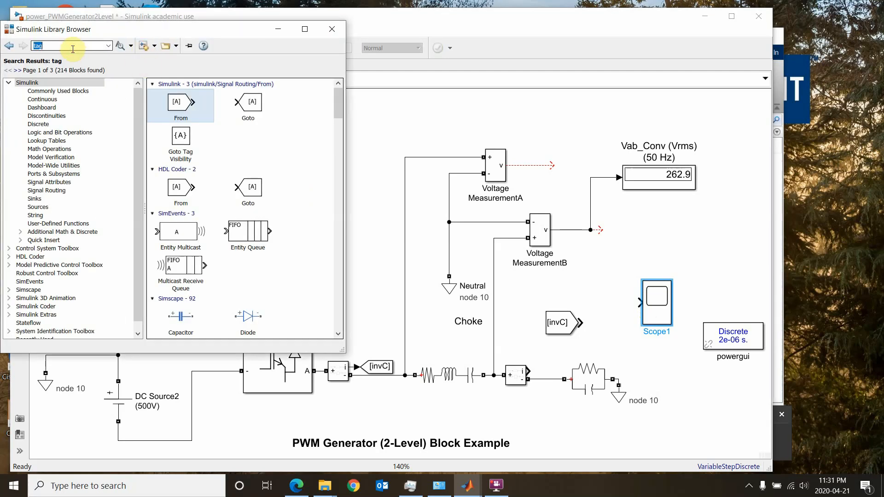
{"action": "type", "text": "mux"}
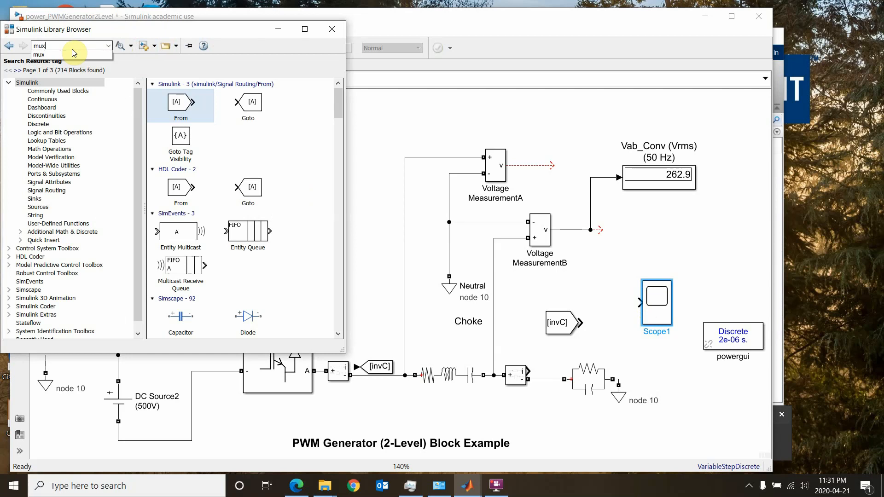
{"action": "key", "text": "Return"}
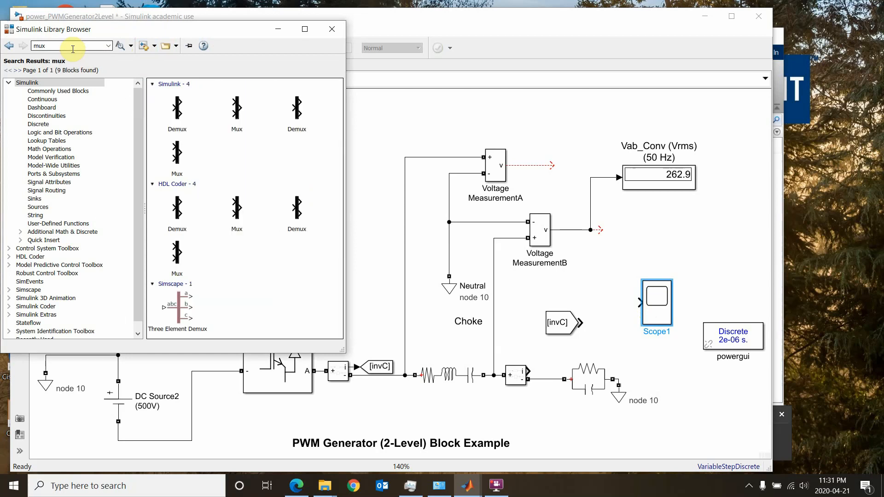
{"action": "left_click", "coordinate": [176, 110]}
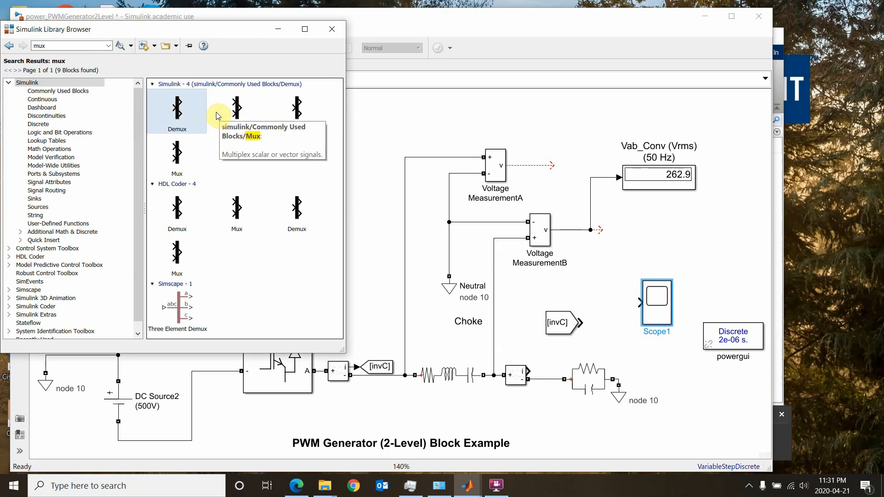
{"action": "left_click_drag", "start_coordinate": [236, 108], "coordinate": [625, 308]}
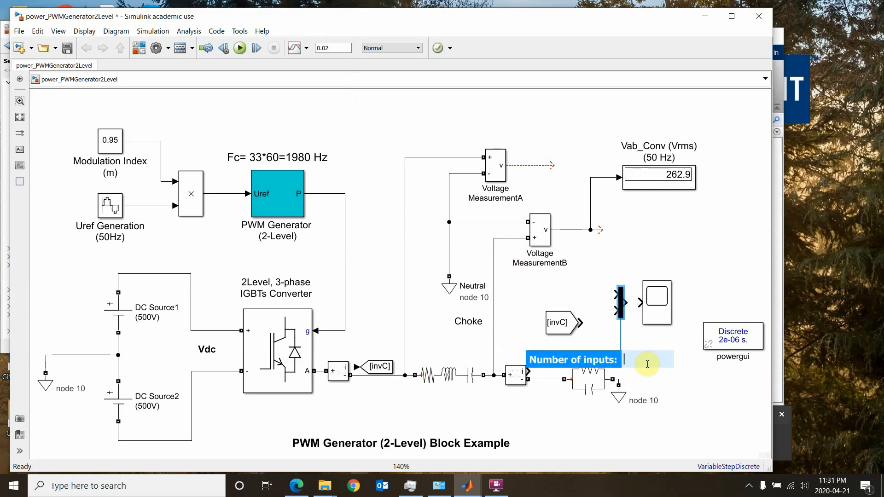
{"action": "key", "text": "Return"}
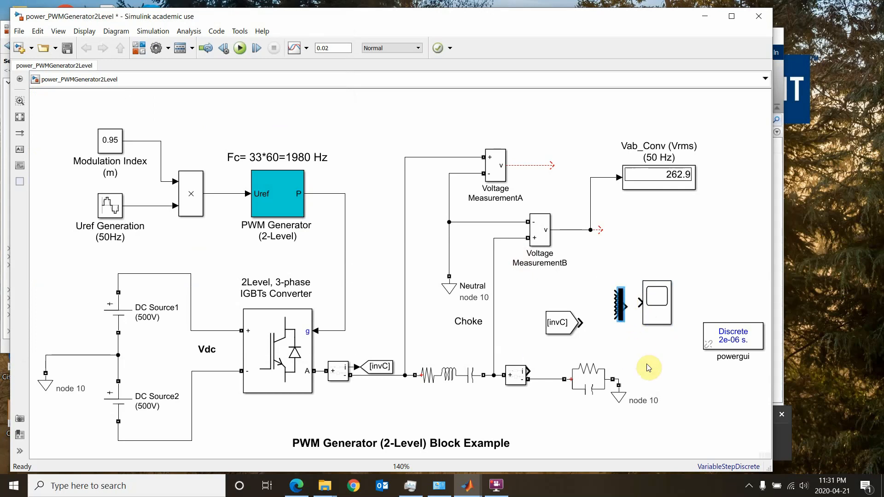
Step: Connect the load-side current measurement through the Mux to Scope1, and stretch the Mux taller
{"action": "left_click_drag", "start_coordinate": [625, 305], "coordinate": [626, 302]}
{"action": "left_click_drag", "start_coordinate": [534, 377], "coordinate": [614, 311]}
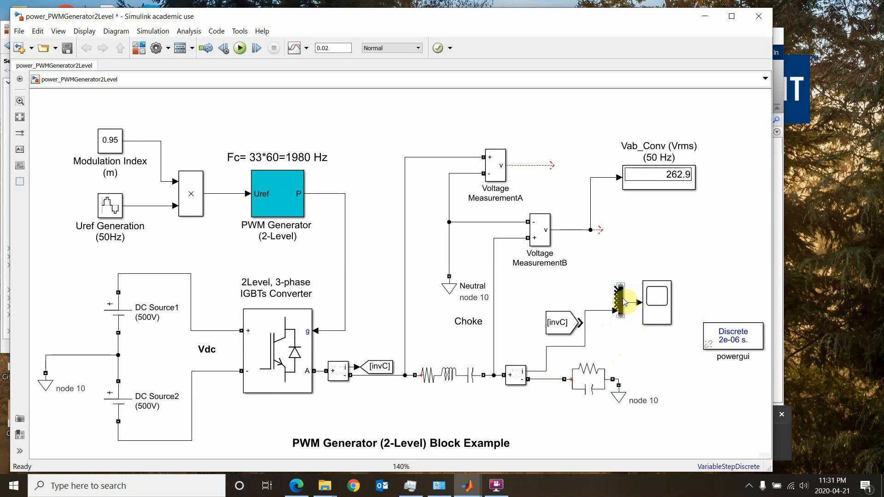
{"action": "left_click", "coordinate": [622, 299]}
{"action": "left_click_drag", "start_coordinate": [621, 281], "coordinate": [621, 256]}
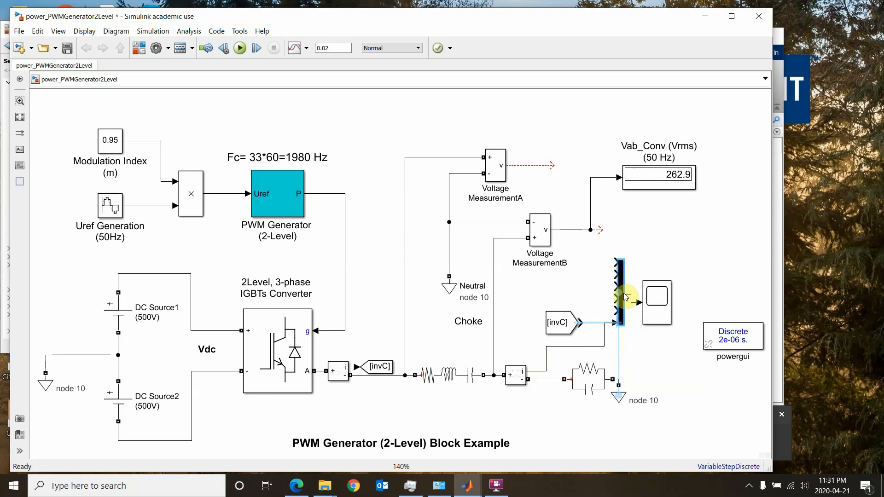
Step: Connect the invC tag, Voltage MeasurementB and Voltage MeasurementA to the fifth, fourth and third Mux inputs respectively
{"action": "mouse_move", "coordinate": [625, 297]}
{"action": "left_mouse_down"}
{"action": "mouse_move", "coordinate": [598, 317]}
{"action": "mouse_move", "coordinate": [612, 318]}
{"action": "left_mouse_up"}
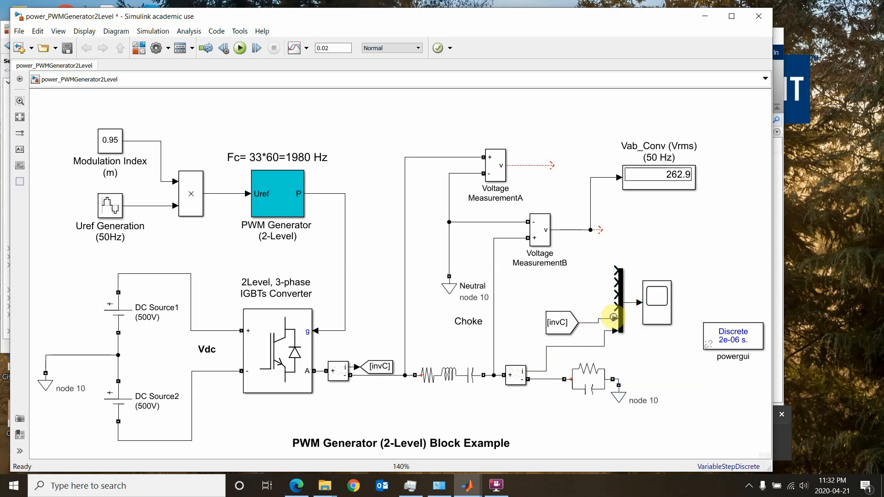
{"action": "left_click", "coordinate": [600, 229]}
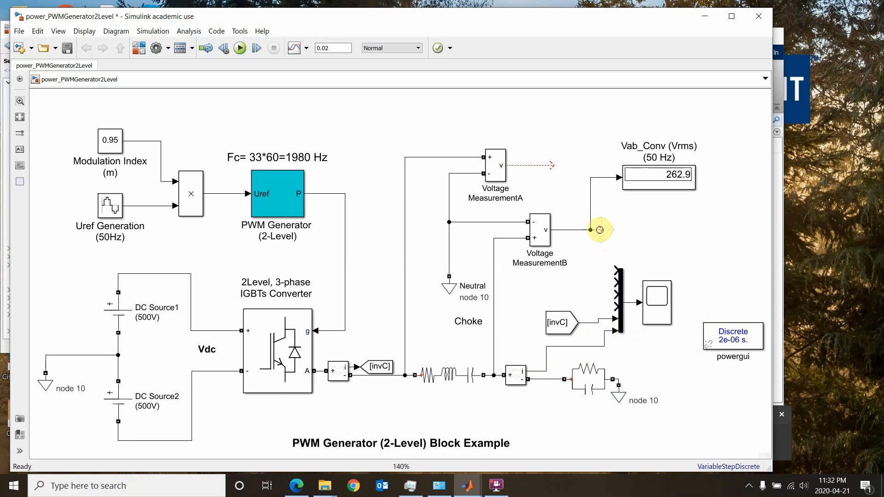
{"action": "left_click_drag", "start_coordinate": [600, 229], "coordinate": [614, 307]}
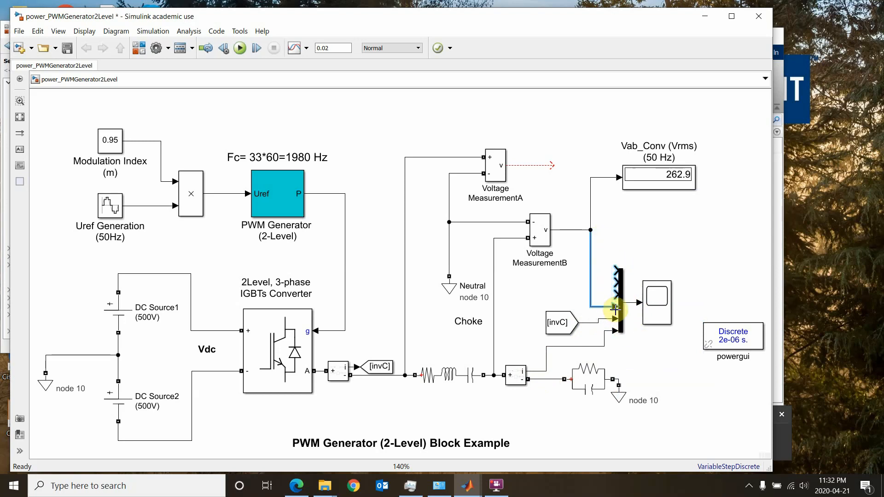
{"action": "left_click_drag", "start_coordinate": [552, 166], "coordinate": [615, 294]}
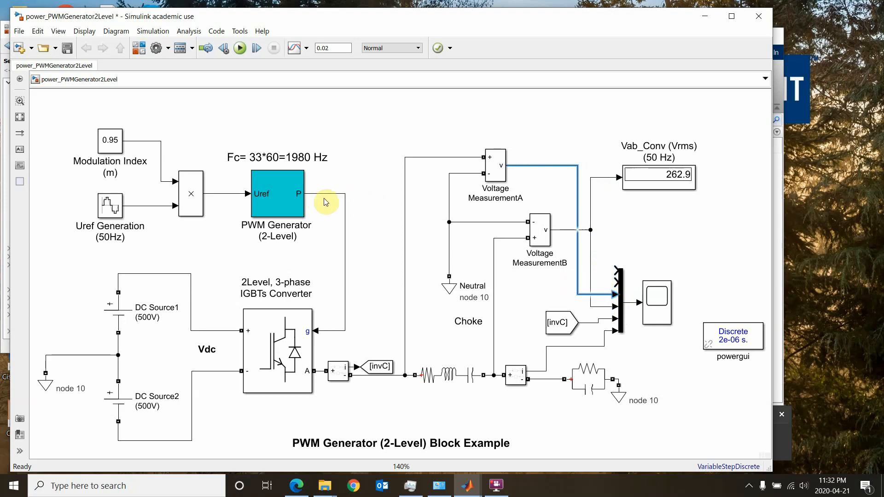
Step: Add a Demux fed from the PWM Generator's output line and connect its two outputs to the first two Mux inputs
{"action": "left_click", "coordinate": [616, 279]}
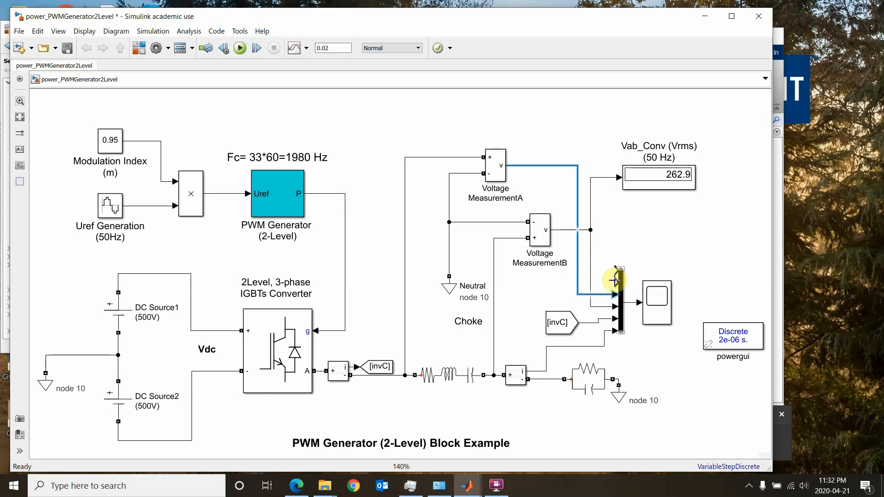
{"action": "left_click", "coordinate": [138, 48]}
{"action": "left_click", "coordinate": [179, 106]}
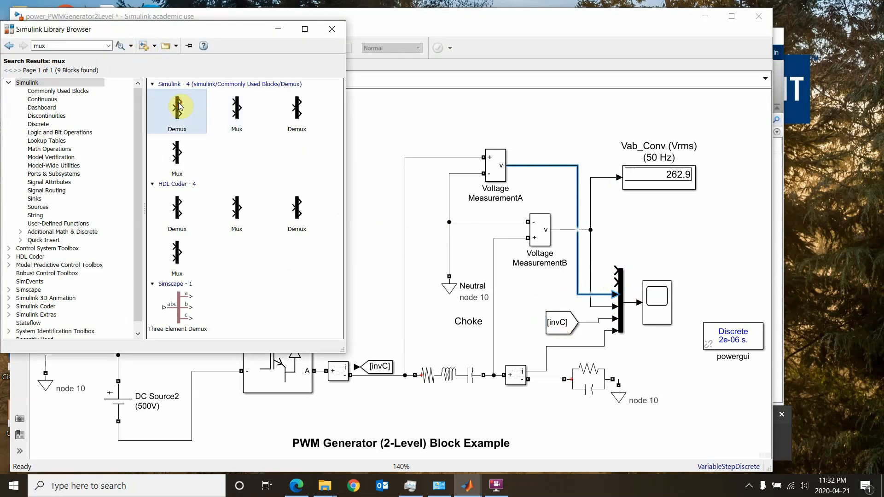
{"action": "left_click_drag", "start_coordinate": [178, 103], "coordinate": [615, 270]}
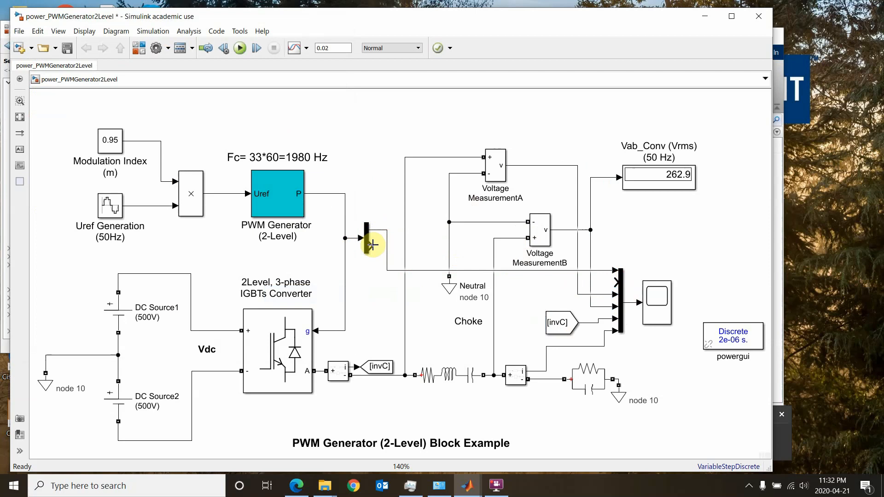
{"action": "left_click_drag", "start_coordinate": [372, 244], "coordinate": [616, 282]}
Step: Run the simulation and open Scope1, setting its layout to a single display
{"action": "left_click", "coordinate": [666, 298]}
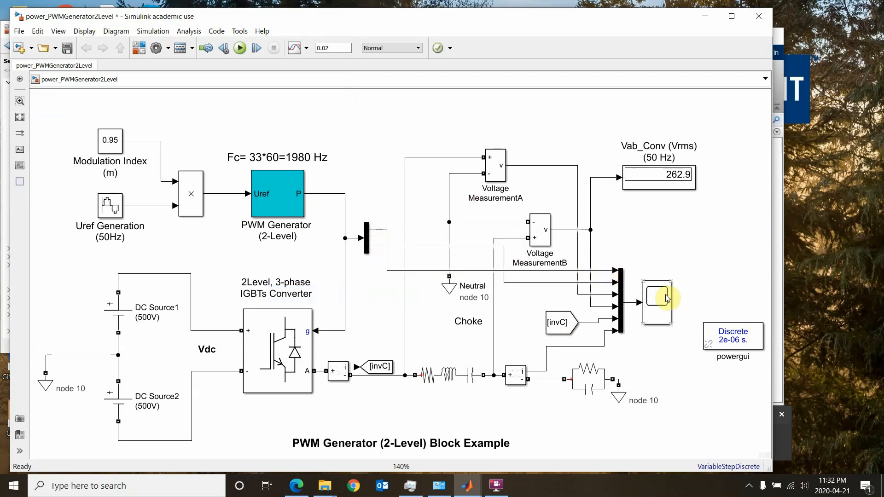
{"action": "left_click", "coordinate": [239, 48]}
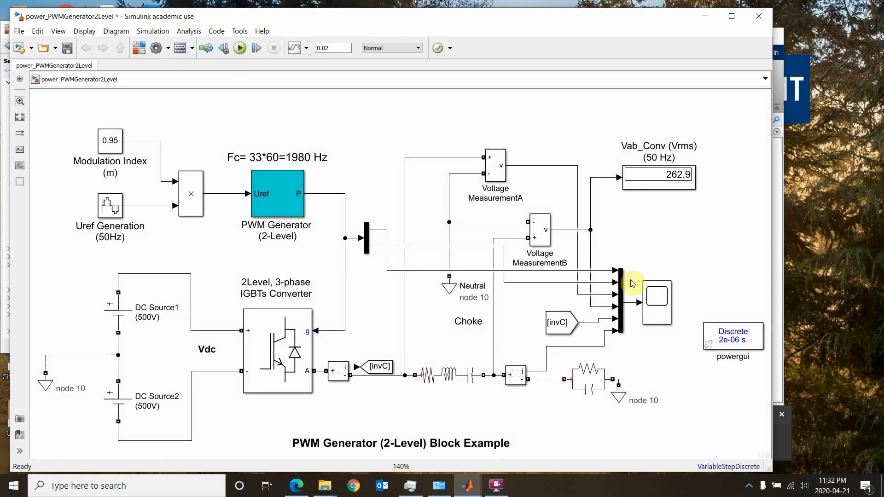
{"action": "left_click", "coordinate": [663, 300]}
{"action": "double_click", "coordinate": [663, 300]}
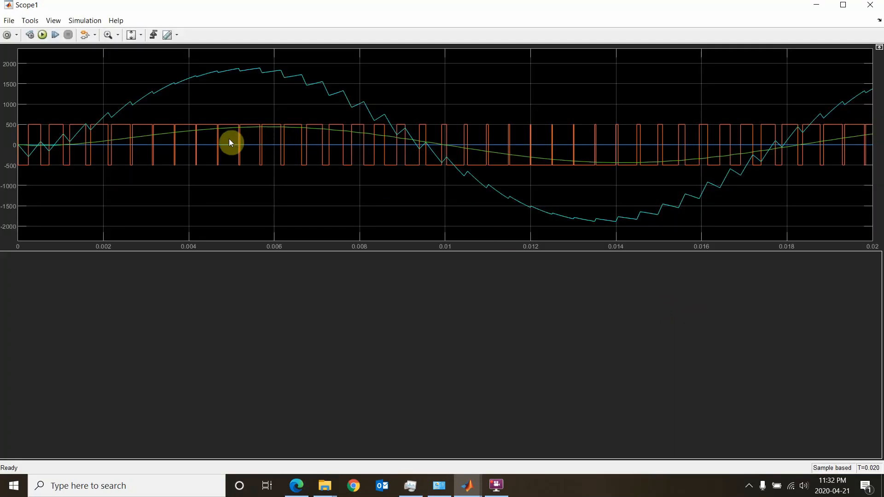
{"action": "left_click", "coordinate": [16, 37]}
{"action": "left_click", "coordinate": [16, 77]}
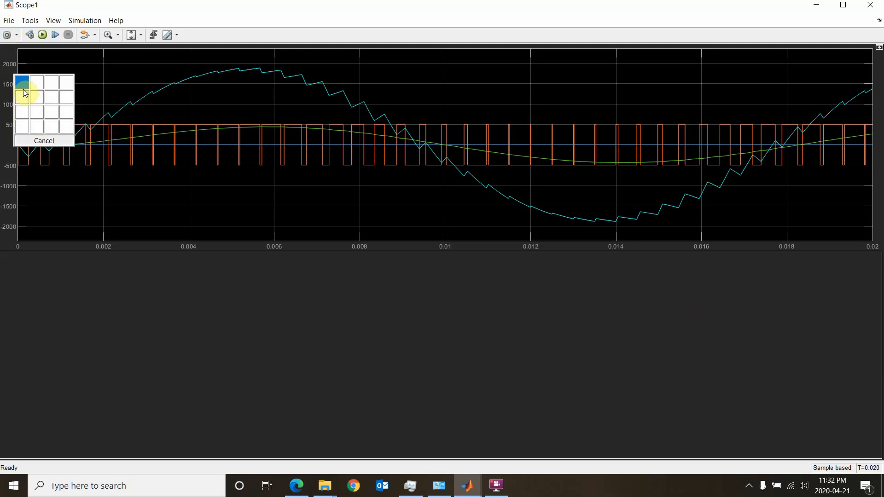
{"action": "left_click", "coordinate": [24, 88]}
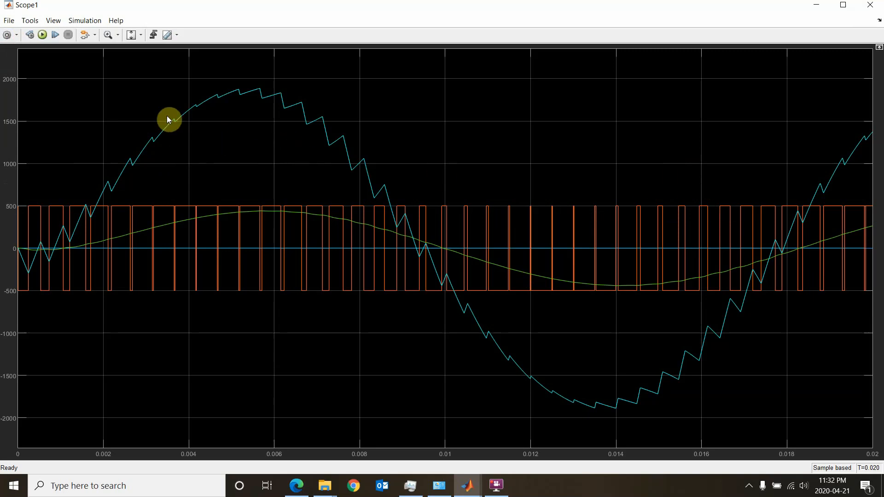
Step: Turn on the legend in the Scope1 plot and close the scope window
{"action": "left_click", "coordinate": [90, 23]}
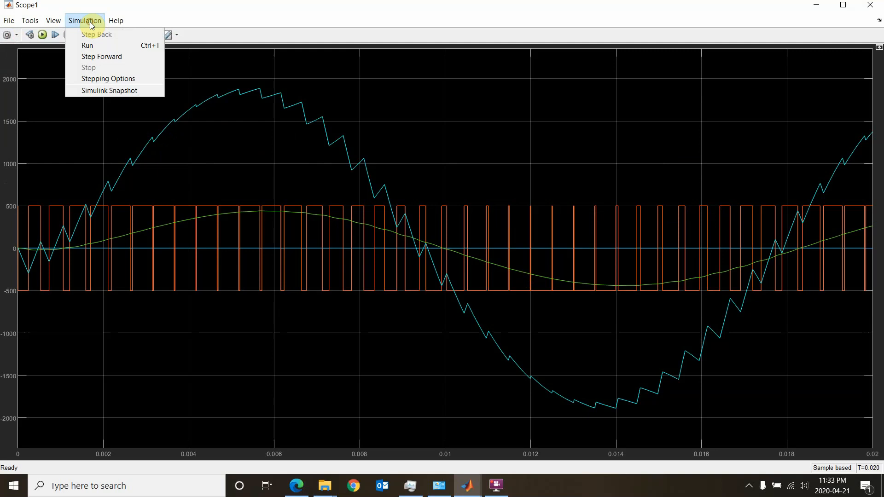
{"action": "left_click", "coordinate": [31, 21]}
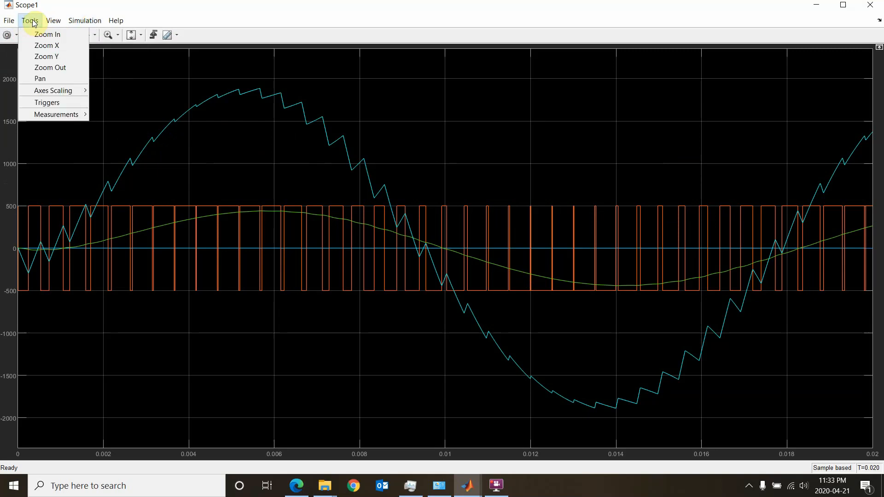
{"action": "left_click", "coordinate": [54, 21]}
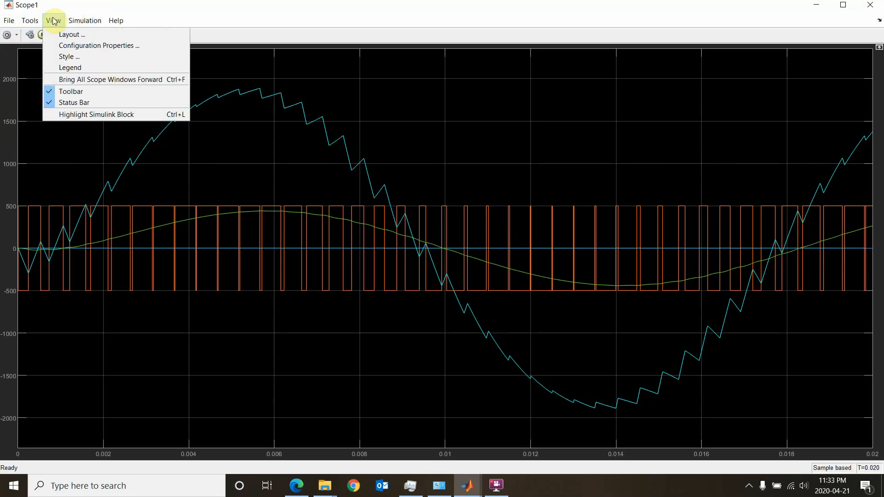
{"action": "left_click", "coordinate": [82, 71]}
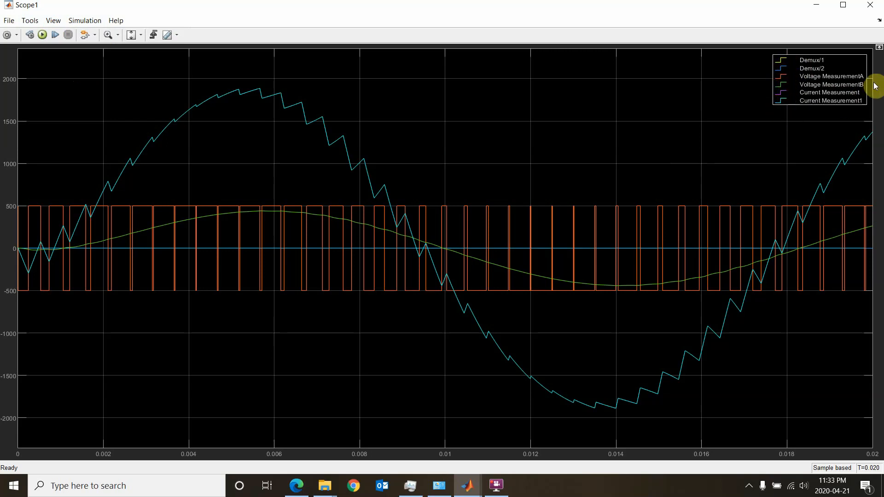
{"action": "left_click", "coordinate": [870, 5]}
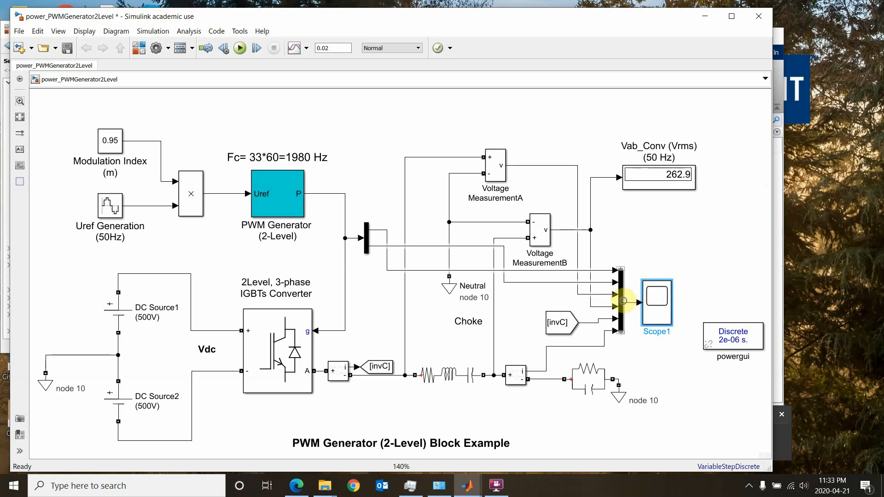
Step: Delete the line between the Mux and Scope1, and set Scope1's number of input ports to 6
{"action": "left_click", "coordinate": [631, 303]}
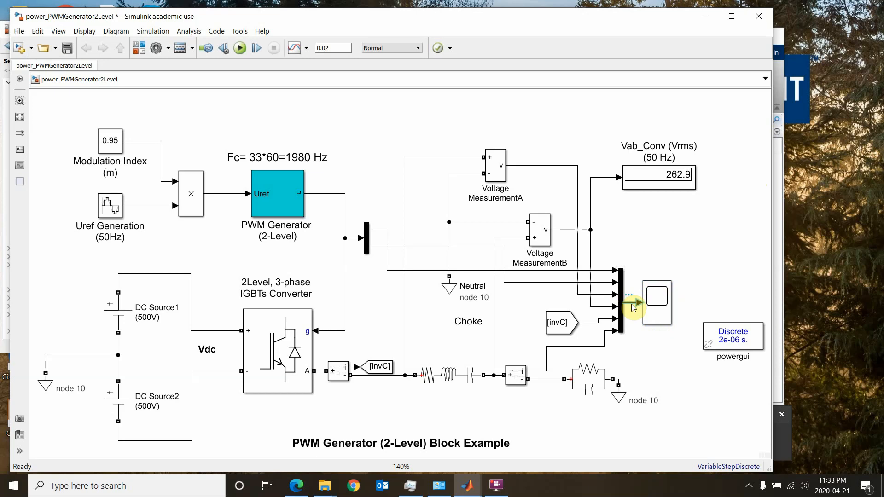
{"action": "right_click", "coordinate": [654, 303]}
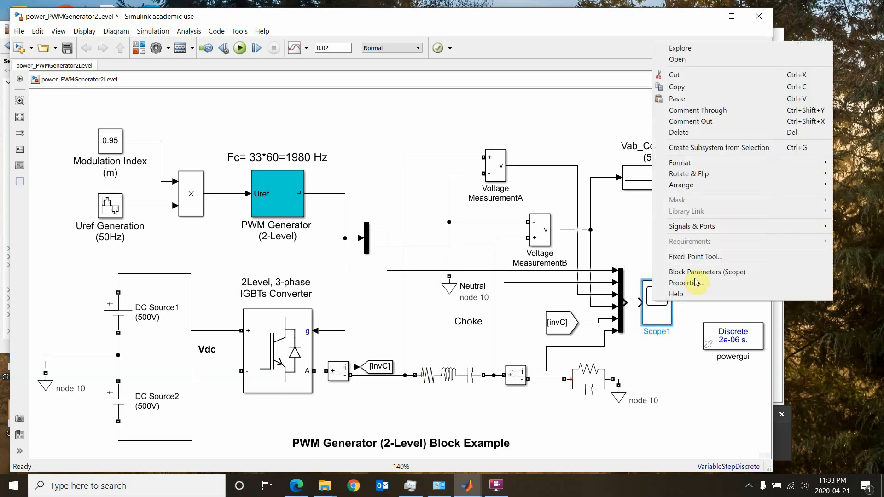
{"action": "mouse_move", "coordinate": [711, 228]}
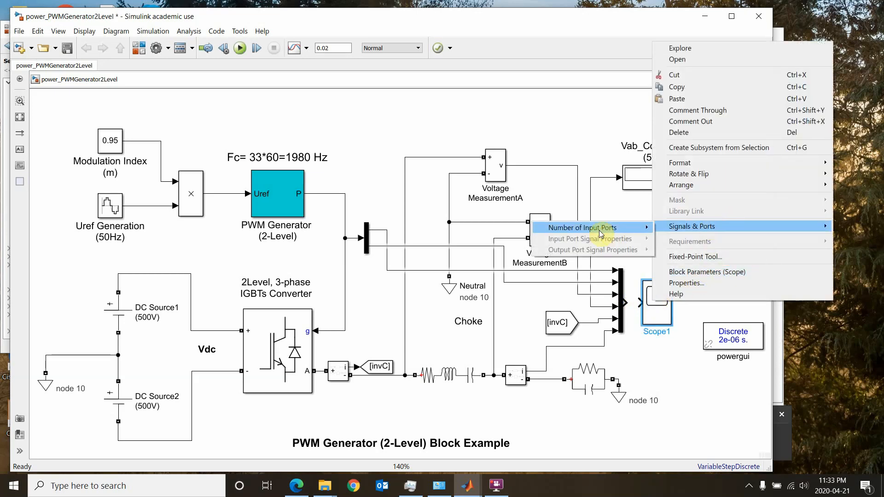
{"action": "mouse_move", "coordinate": [598, 227]}
{"action": "left_click", "coordinate": [681, 261]}
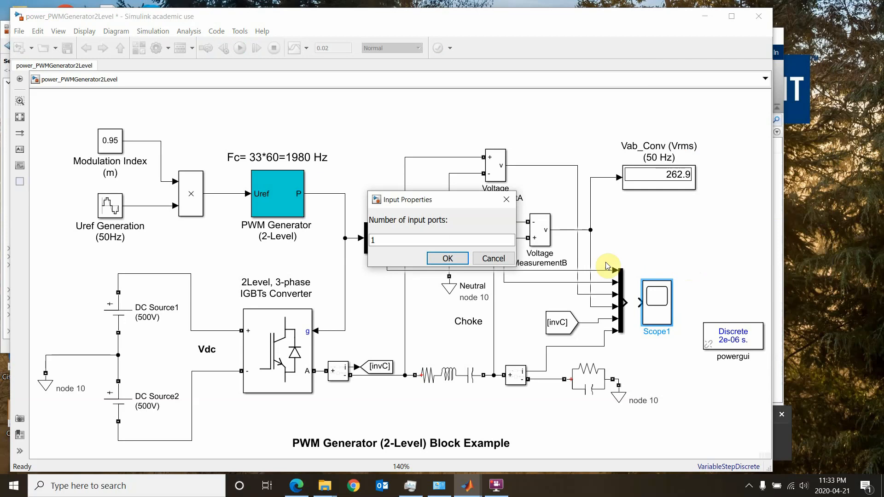
{"action": "double_click", "coordinate": [417, 240]}
{"action": "key", "text": "BackSpace"}
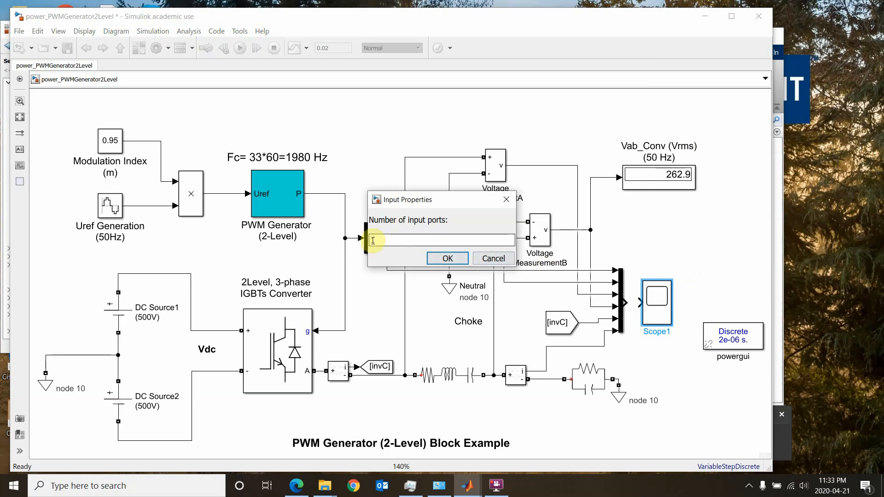
{"action": "type", "text": "6"}
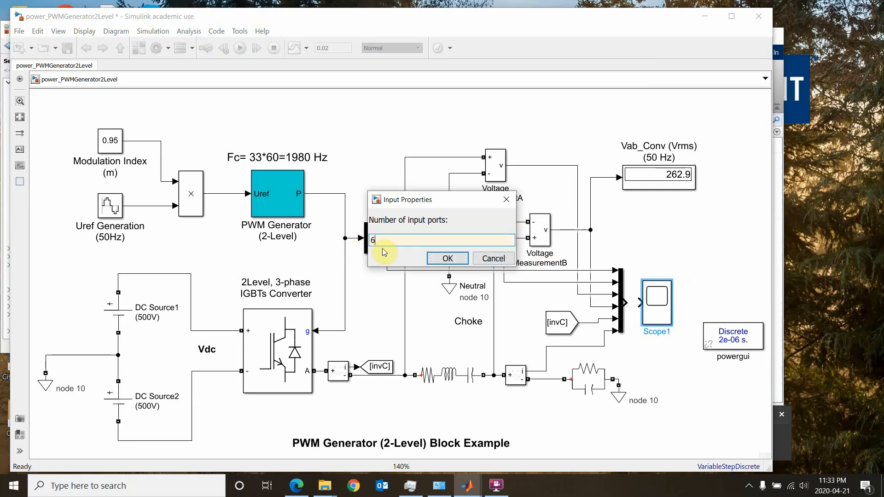
{"action": "left_click", "coordinate": [458, 257]}
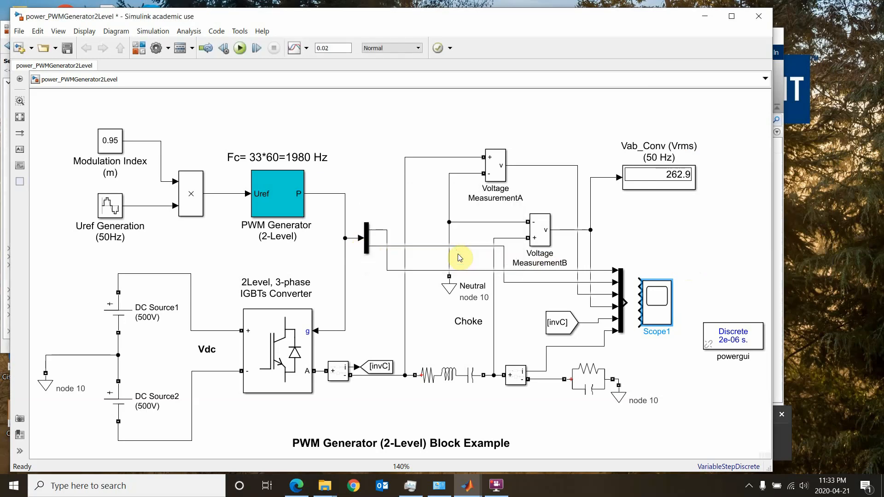
Step: Delete the Mux and connect its six loose signal lines to Scope1's inputs in the same order
{"action": "left_click", "coordinate": [621, 291]}
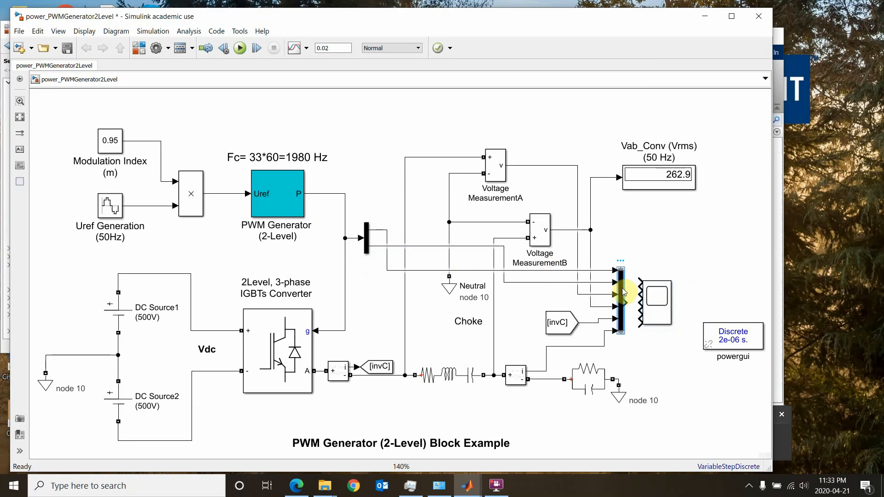
{"action": "key", "text": "Delete"}
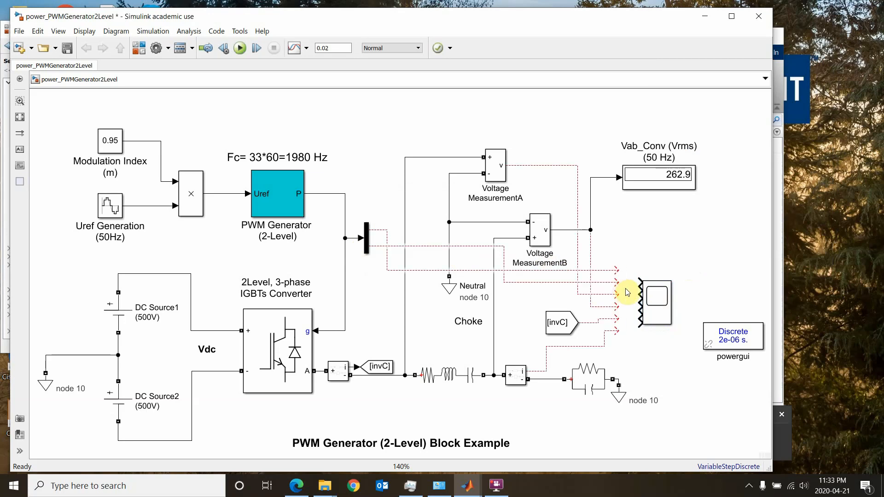
{"action": "mouse_move", "coordinate": [617, 270]}
{"action": "left_mouse_down"}
{"action": "mouse_move", "coordinate": [637, 282]}
{"action": "mouse_move", "coordinate": [613, 283]}
{"action": "mouse_move", "coordinate": [634, 287]}
{"action": "mouse_move", "coordinate": [631, 298]}
{"action": "mouse_move", "coordinate": [617, 296]}
{"action": "mouse_move", "coordinate": [638, 298]}
{"action": "mouse_move", "coordinate": [618, 318]}
{"action": "mouse_move", "coordinate": [640, 314]}
{"action": "mouse_move", "coordinate": [637, 323]}
{"action": "left_mouse_up"}
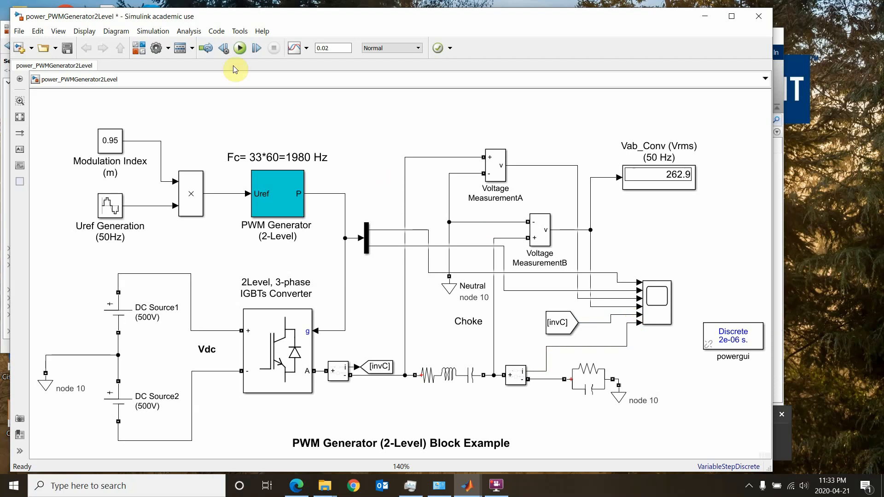
Step: Run the simulation and arrange Scope1's displays in a layout of three rows by two columns
{"action": "left_click", "coordinate": [239, 48]}
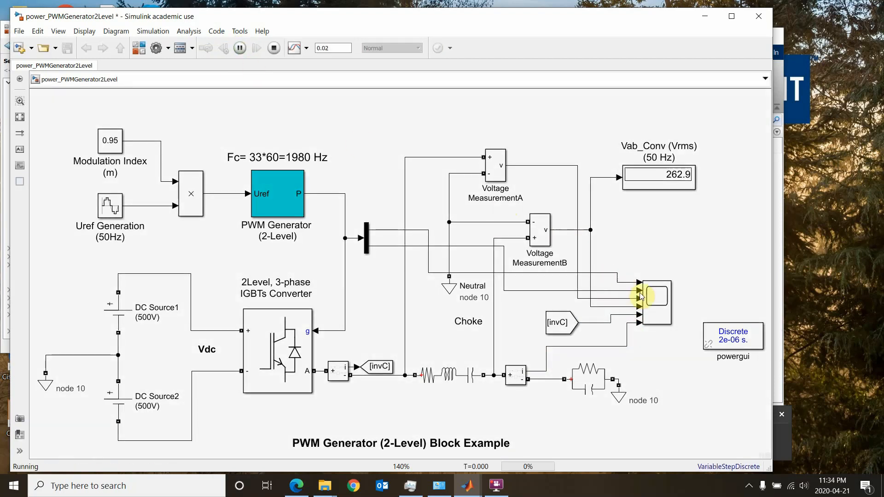
{"action": "left_click", "coordinate": [662, 300]}
{"action": "double_click", "coordinate": [663, 302]}
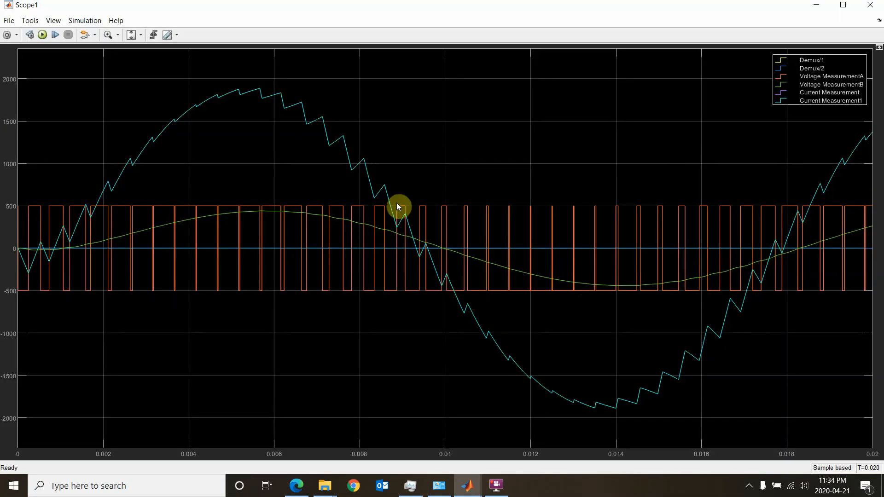
{"action": "left_click", "coordinate": [16, 36]}
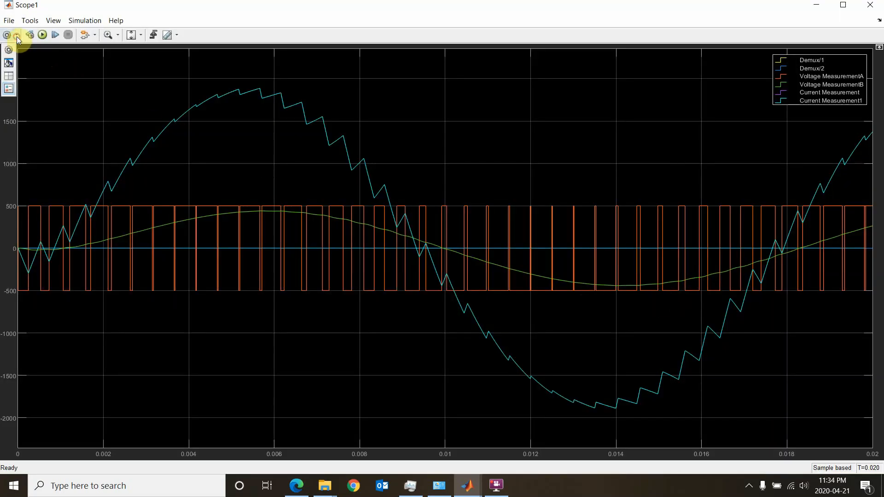
{"action": "left_click", "coordinate": [11, 77]}
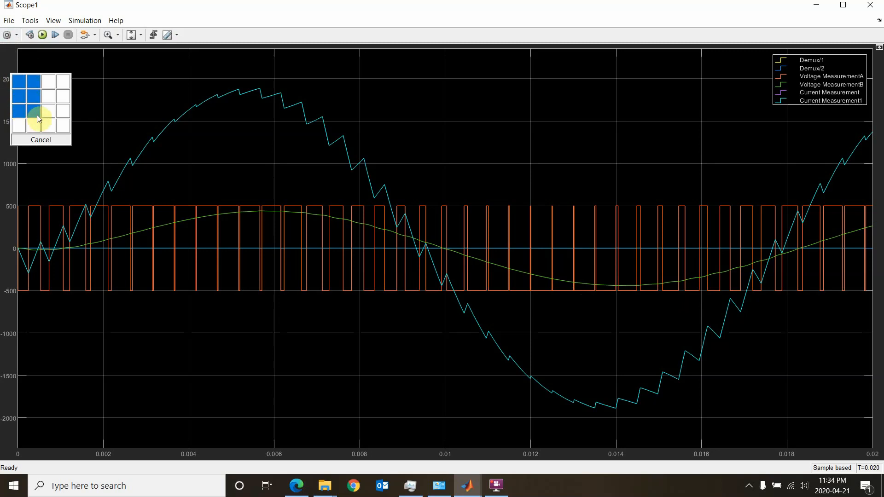
{"action": "left_click", "coordinate": [38, 119]}
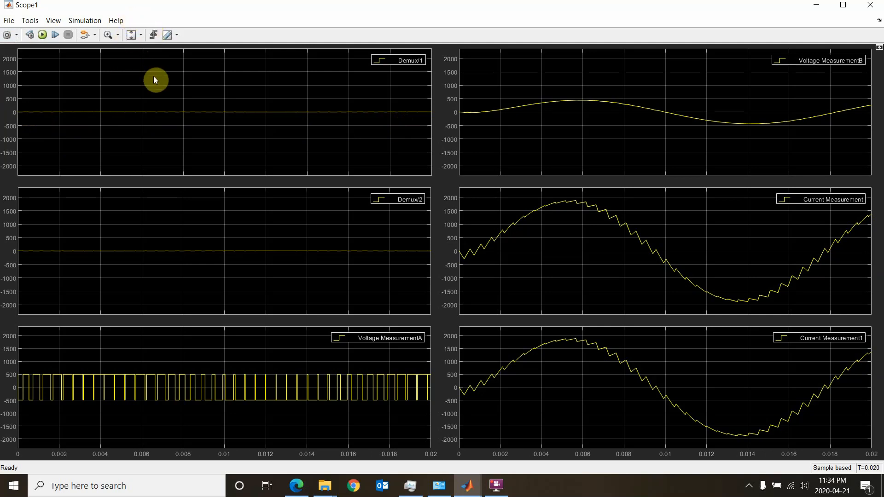
Step: Autoscale Scope1's displays, examine the waveforms zoomed to about 0.0163 to 0.0181 s with rescaled Y axes, and close the scope
{"action": "left_click", "coordinate": [139, 35]}
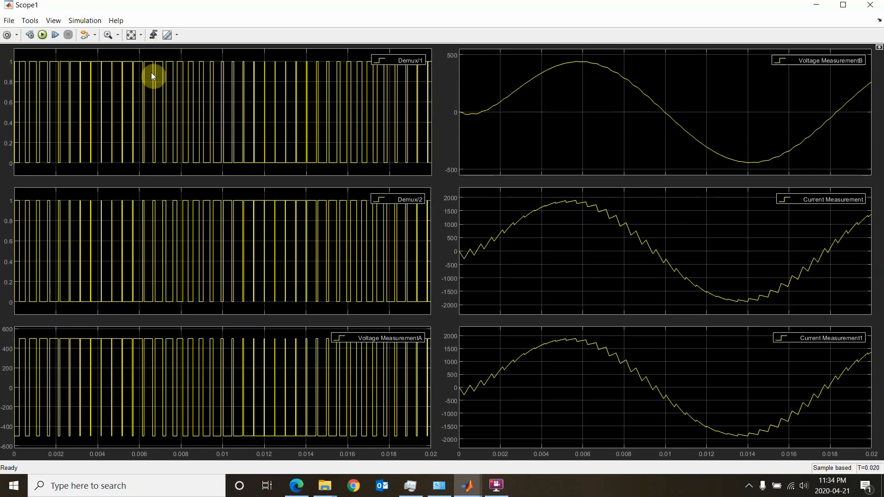
{"action": "left_click", "coordinate": [109, 33]}
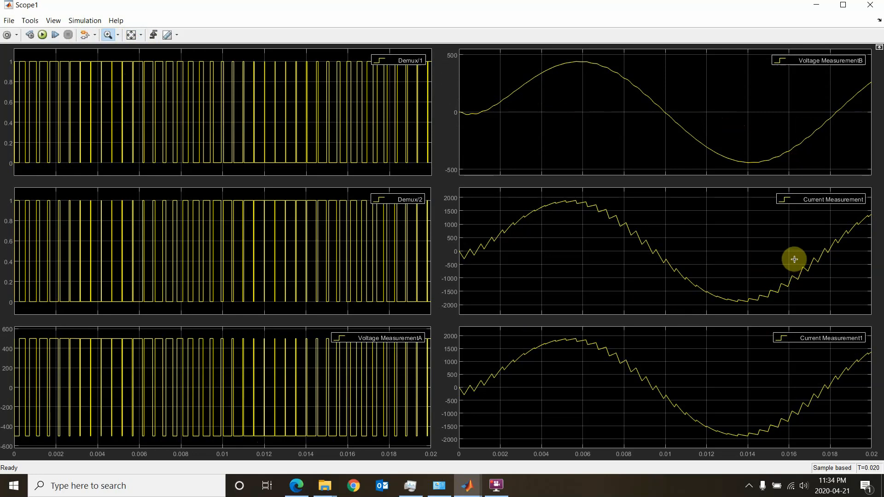
{"action": "left_click_drag", "start_coordinate": [795, 259], "coordinate": [832, 284]}
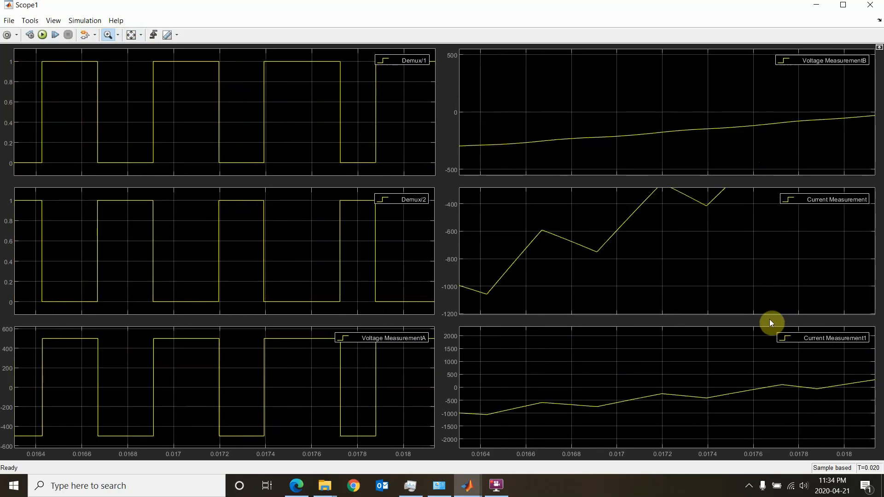
{"action": "left_click", "coordinate": [142, 38]}
{"action": "left_click", "coordinate": [134, 60]}
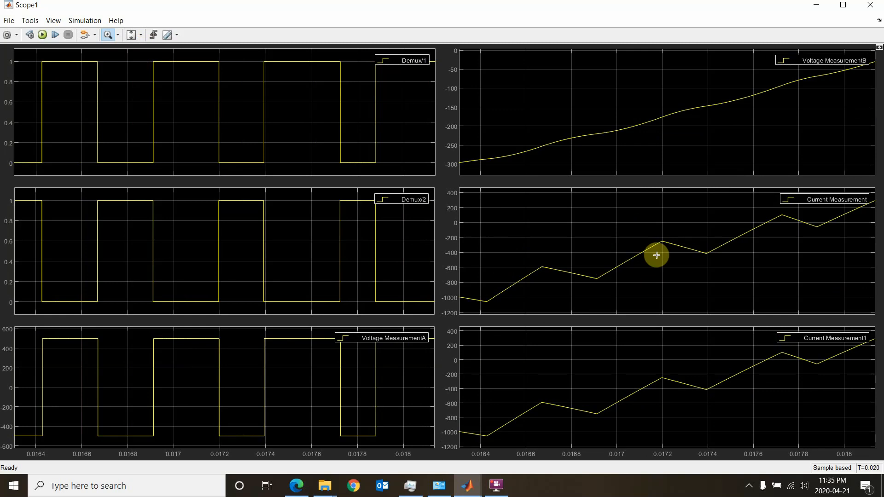
{"action": "left_click", "coordinate": [869, 5]}
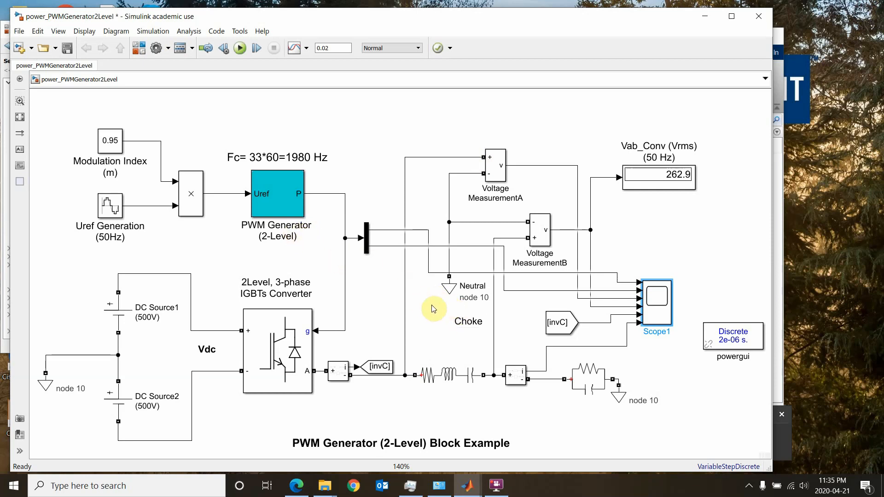
Step: Set the Measurements parameter of the choke's Series RLC Branch block to Branch voltage and current
{"action": "double_click", "coordinate": [442, 375]}
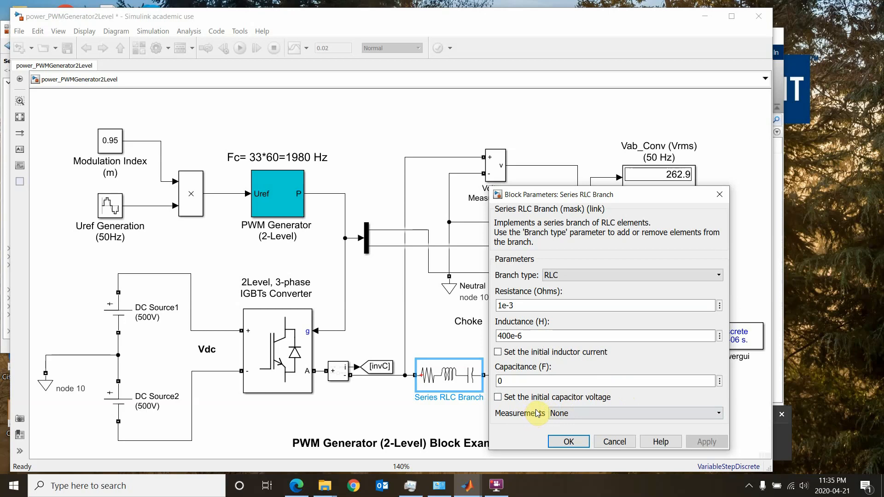
{"action": "left_click", "coordinate": [570, 415]}
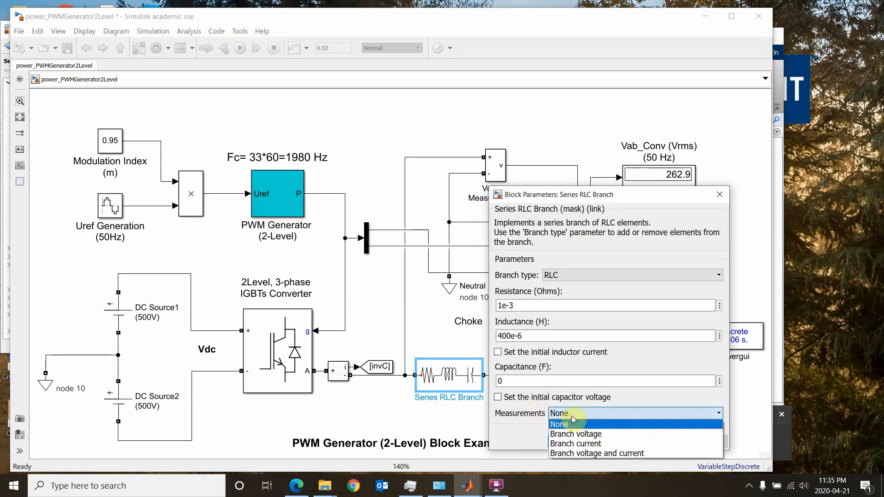
{"action": "left_click", "coordinate": [601, 453]}
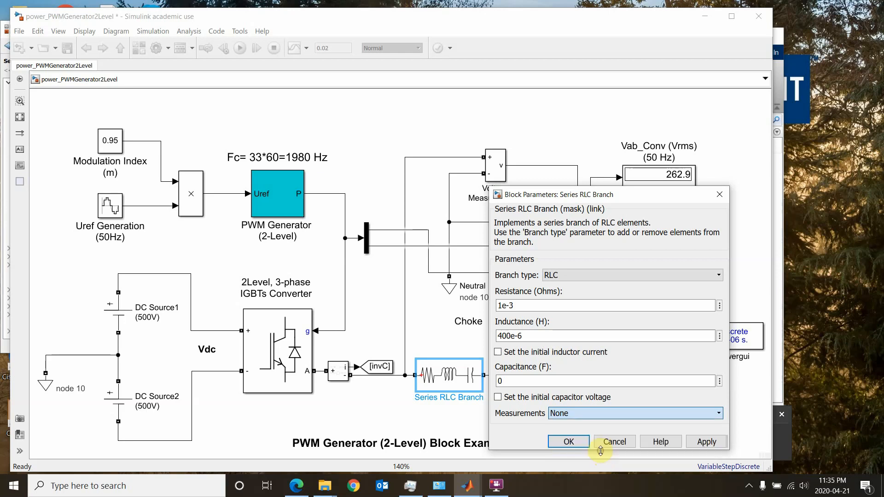
{"action": "left_click", "coordinate": [707, 442]}
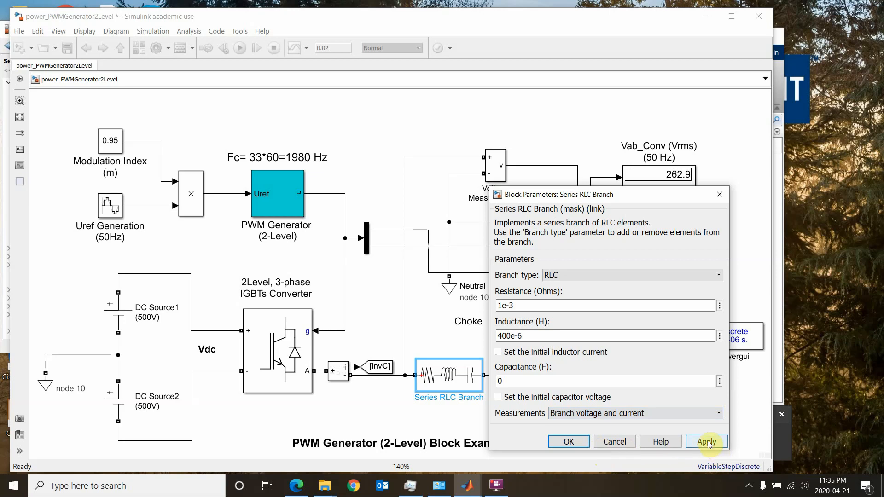
{"action": "left_click", "coordinate": [566, 442]}
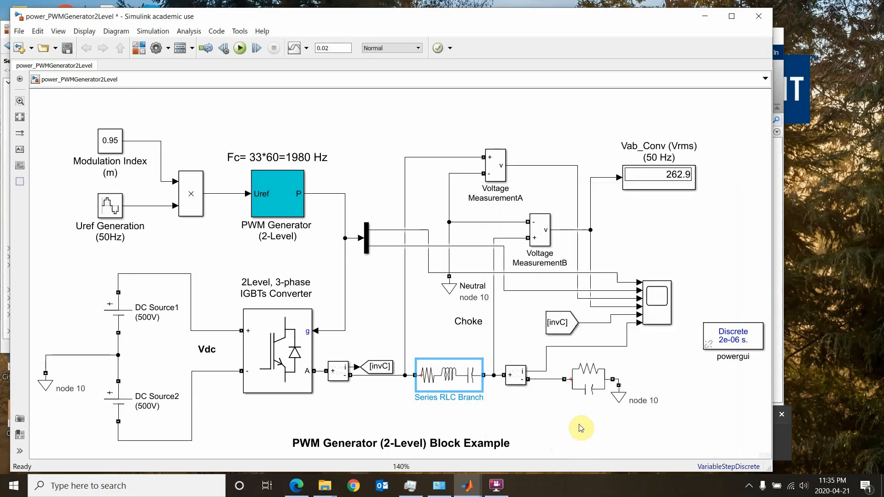
Step: Reopen the Series RLC Branch block's parameters to review its measurement setting
{"action": "left_click_drag", "start_coordinate": [684, 382], "coordinate": [675, 332]}
{"action": "scroll", "coordinate": [675, 333], "scroll_direction": "up", "scroll_amount": 1}
{"action": "scroll", "coordinate": [675, 340], "scroll_direction": "down", "scroll_amount": 2}
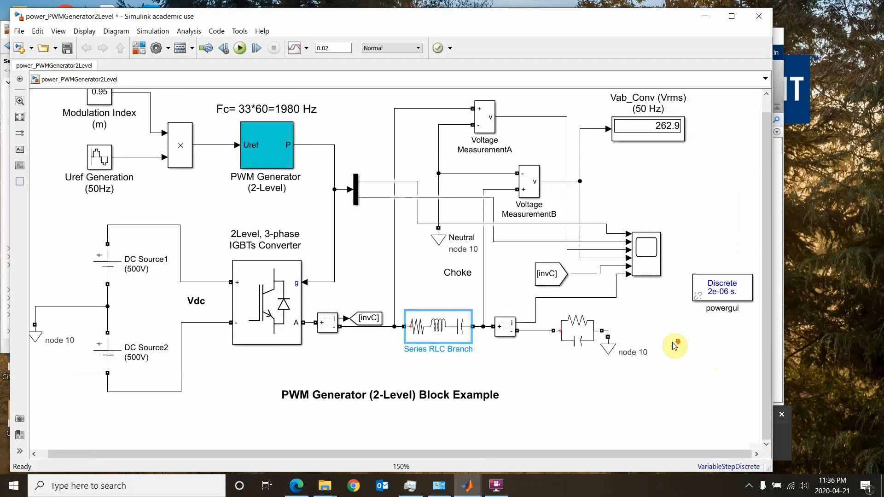
{"action": "scroll", "coordinate": [675, 346], "scroll_direction": "down", "scroll_amount": 3}
{"action": "scroll", "coordinate": [674, 346], "scroll_direction": "up", "scroll_amount": 6}
{"action": "scroll", "coordinate": [675, 346], "scroll_direction": "down", "scroll_amount": 6}
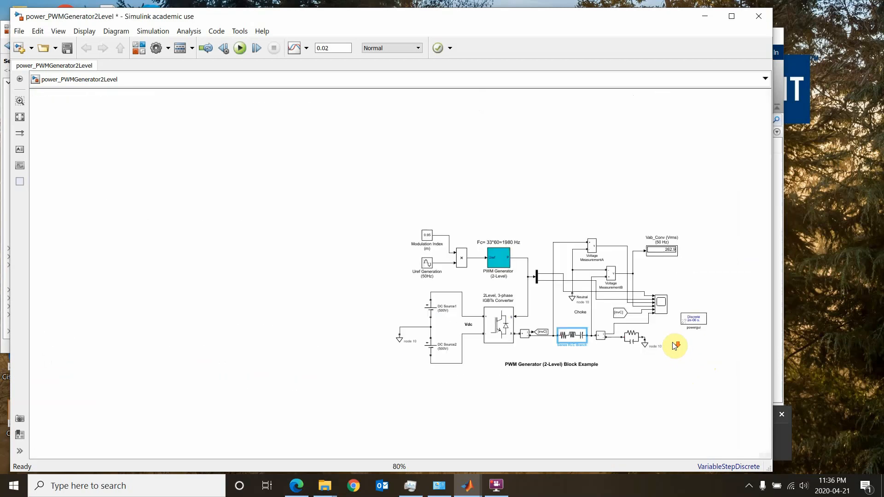
{"action": "scroll", "coordinate": [674, 346], "scroll_direction": "up", "scroll_amount": 4}
{"action": "scroll", "coordinate": [674, 346], "scroll_direction": "down", "scroll_amount": 2}
{"action": "left_click_drag", "start_coordinate": [671, 367], "coordinate": [594, 339]}
{"action": "scroll", "coordinate": [623, 302], "scroll_direction": "up", "scroll_amount": 2}
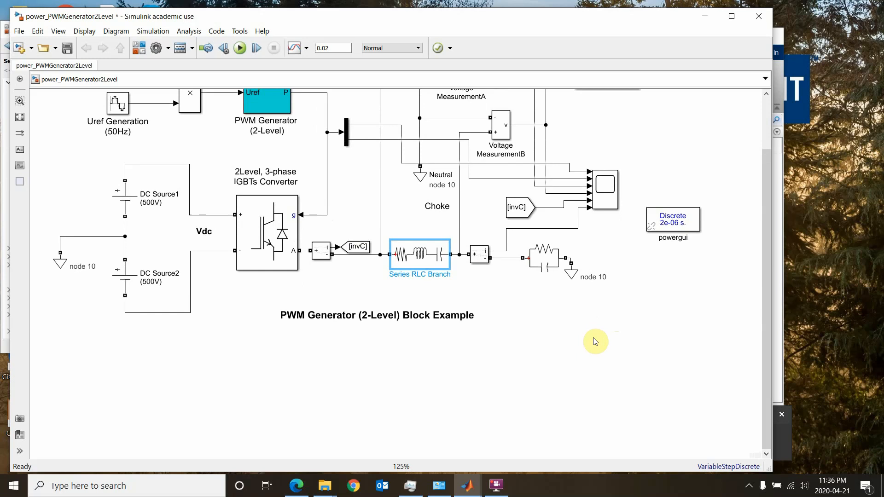
{"action": "double_click", "coordinate": [418, 257]}
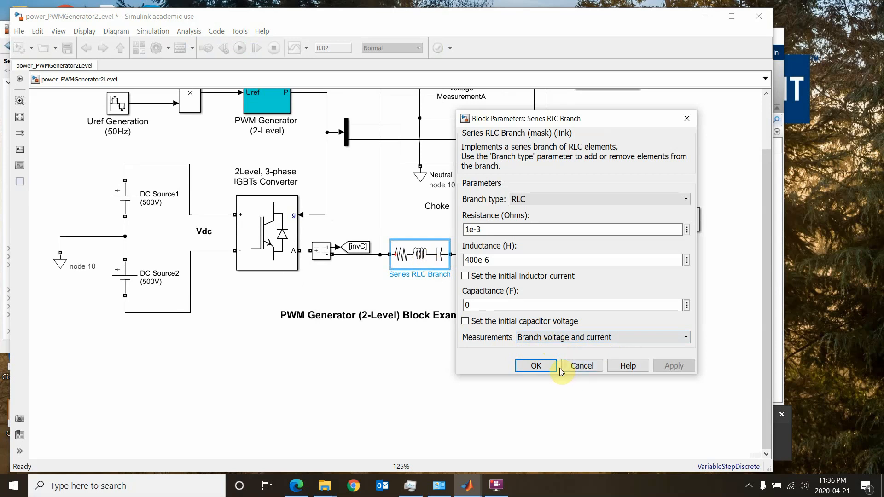
{"action": "left_click", "coordinate": [544, 366]}
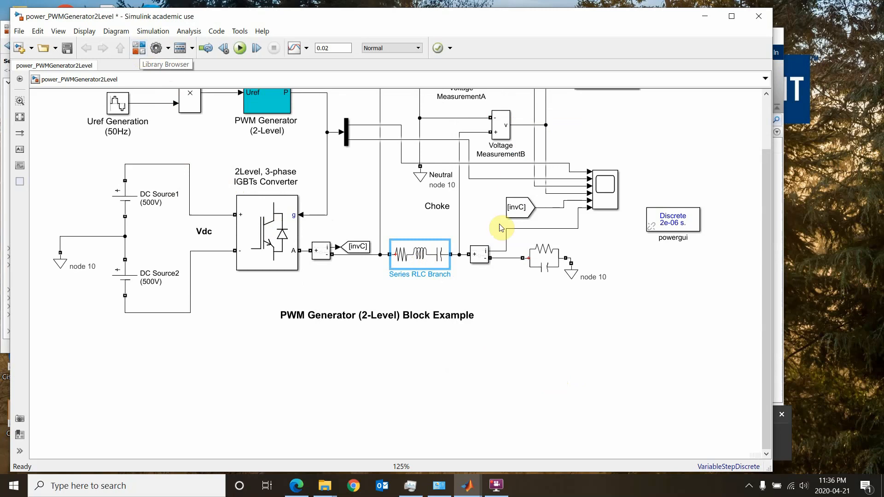
Step: Search the block library for multimeter, place a Multimeter block below the parallel RC load, and open its measurement selection
{"action": "left_click", "coordinate": [139, 48]}
{"action": "double_click", "coordinate": [88, 46]}
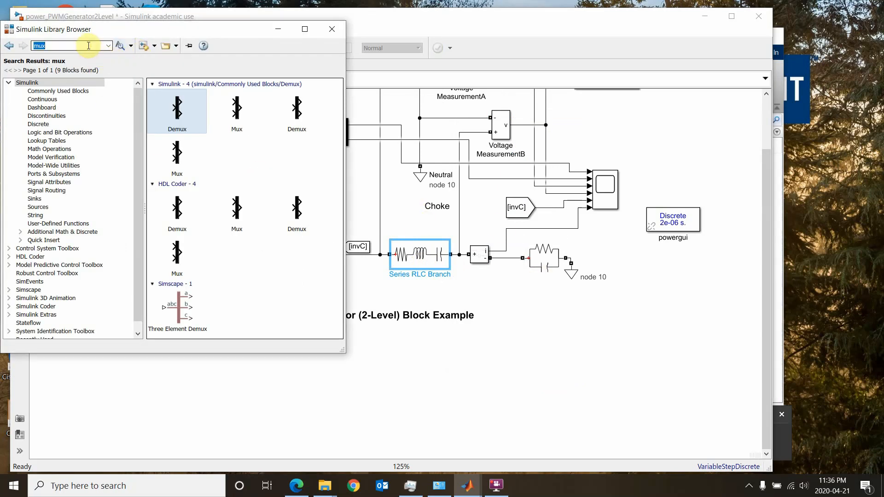
{"action": "type", "text": "multimeter"}
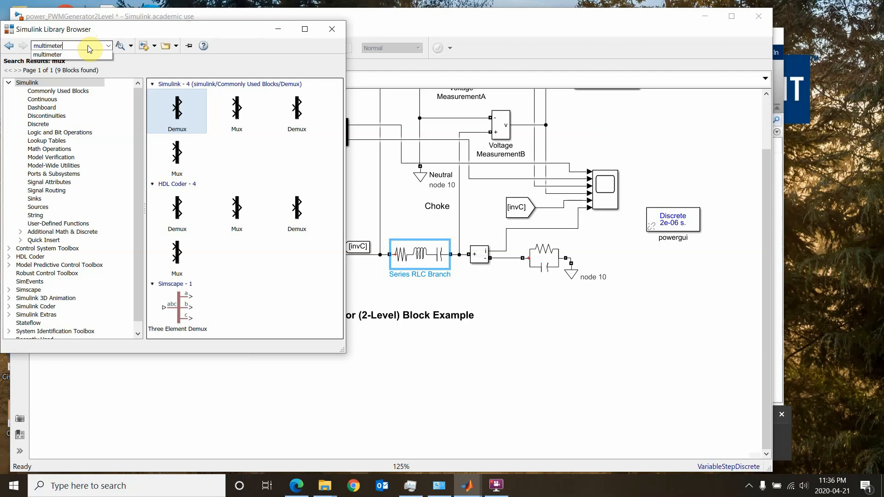
{"action": "key", "text": "Return"}
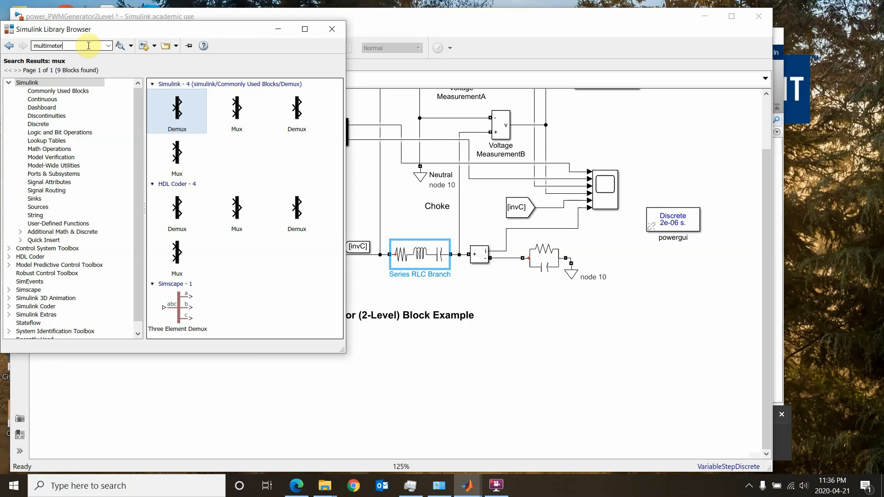
{"action": "key", "text": "Return"}
{"action": "left_click_drag", "start_coordinate": [160, 101], "coordinate": [552, 323]}
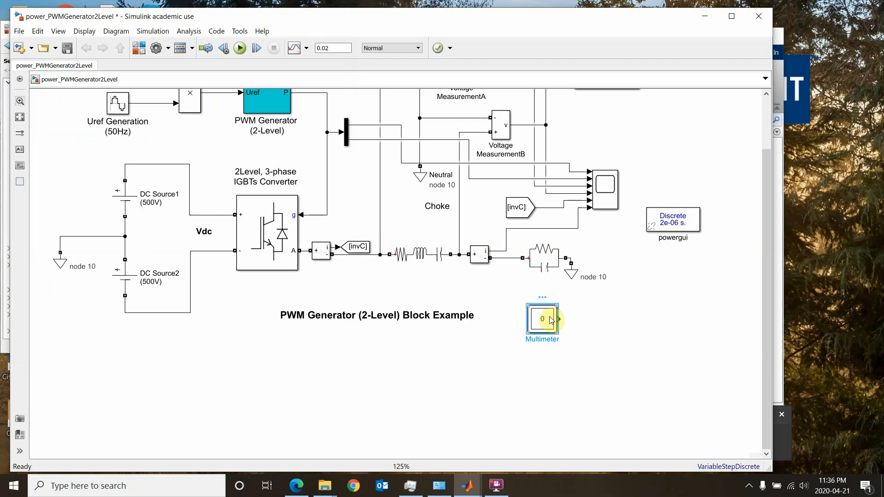
{"action": "double_click", "coordinate": [551, 320]}
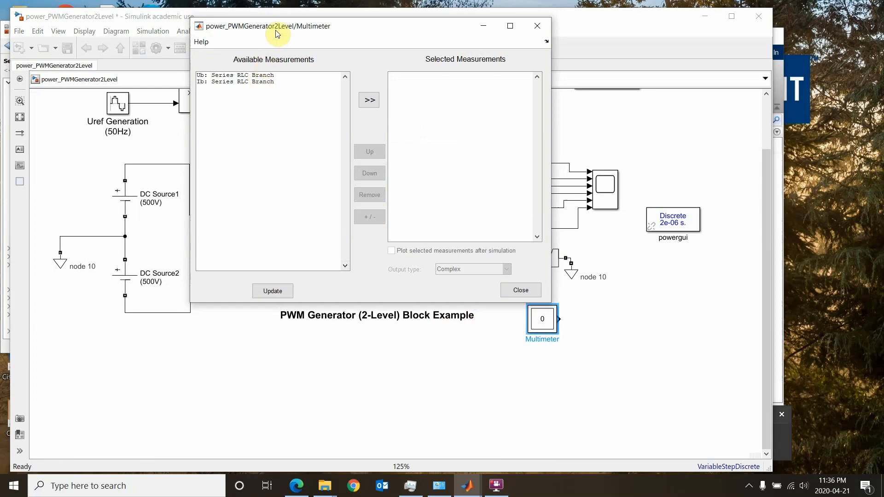
Step: Add the Series RLC Branch voltage Ub and current Ib to the Multimeter's selected measurements, update the list, and close it
{"action": "left_click_drag", "start_coordinate": [276, 33], "coordinate": [174, 71]}
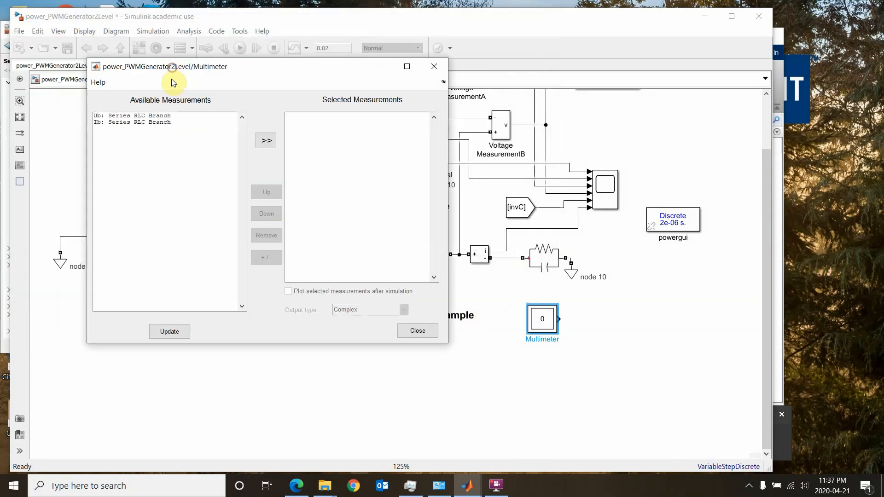
{"action": "left_click", "coordinate": [140, 118]}
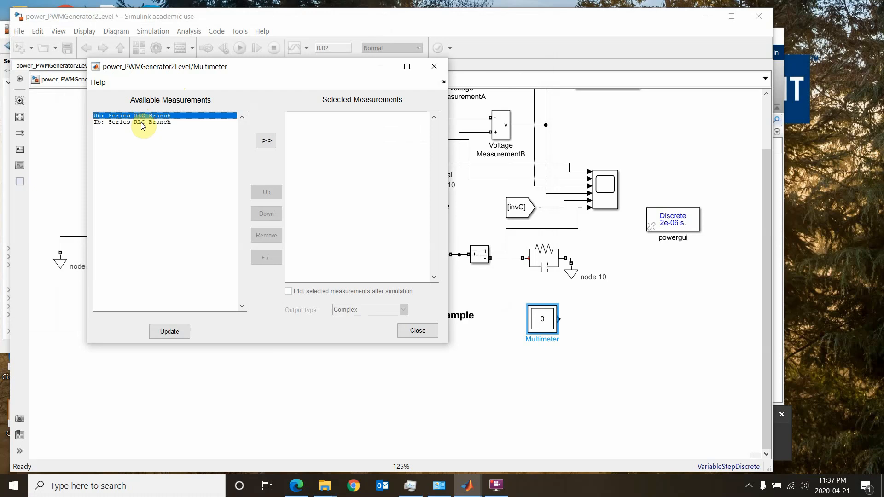
{"action": "left_click", "coordinate": [142, 122], "text": "shift"}
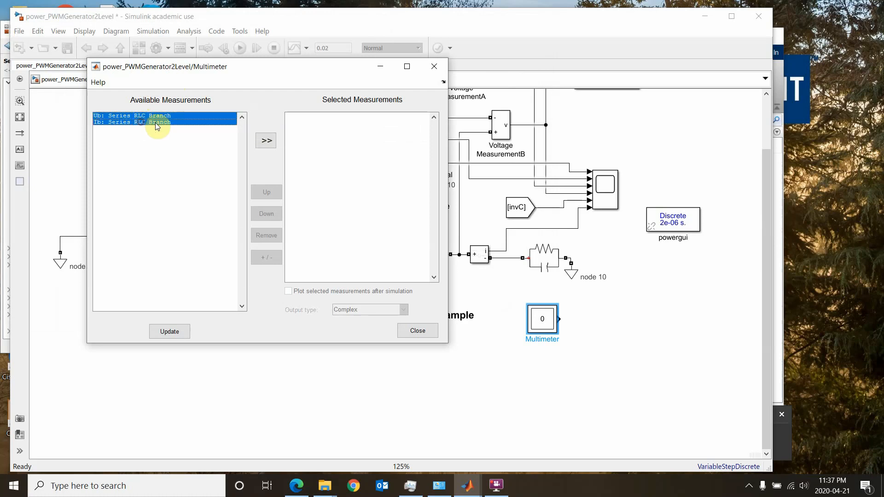
{"action": "left_click", "coordinate": [271, 140]}
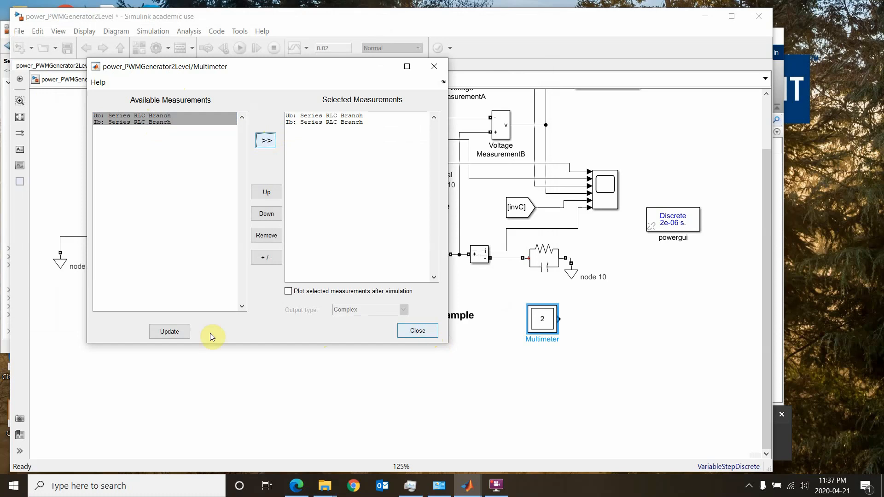
{"action": "left_click", "coordinate": [175, 331]}
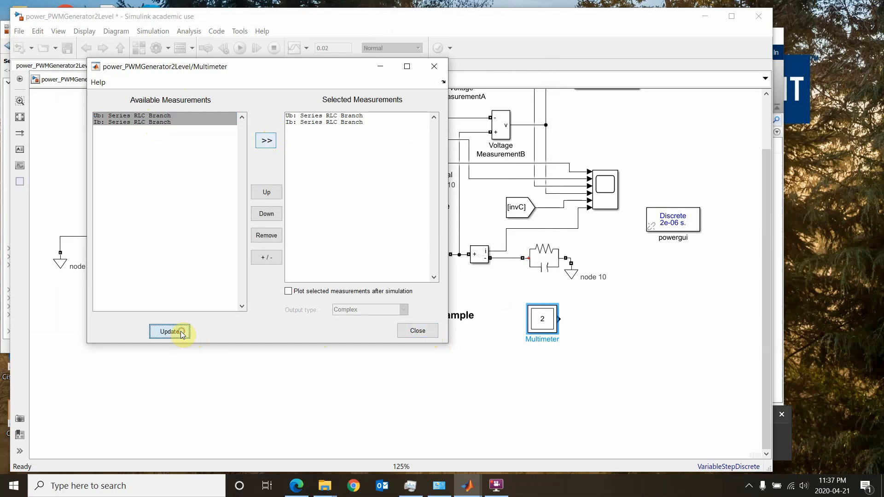
{"action": "left_click", "coordinate": [415, 331]}
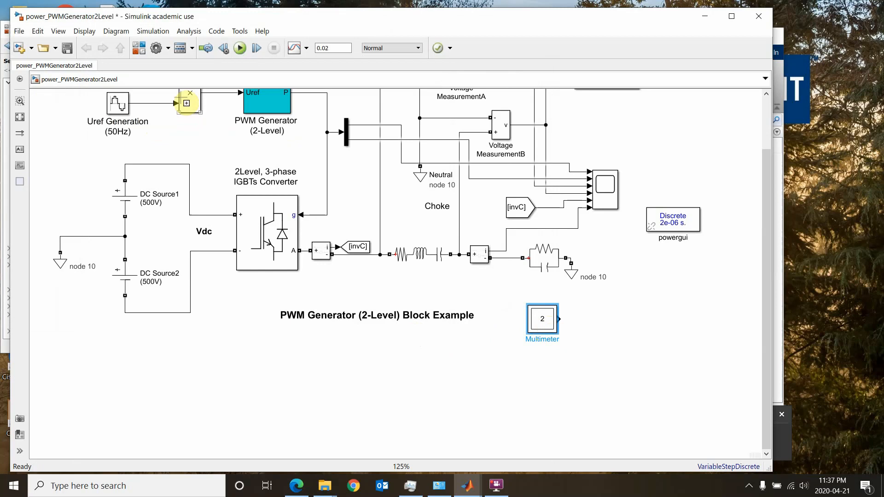
Step: Search the block library for scope and place a Scope block beside the Multimeter
{"action": "left_click", "coordinate": [139, 49]}
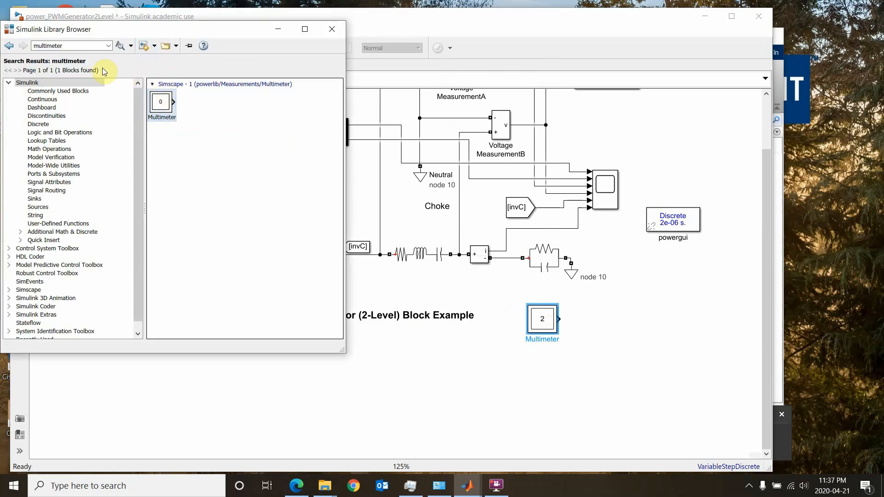
{"action": "double_click", "coordinate": [84, 47]}
{"action": "type", "text": "scope"}
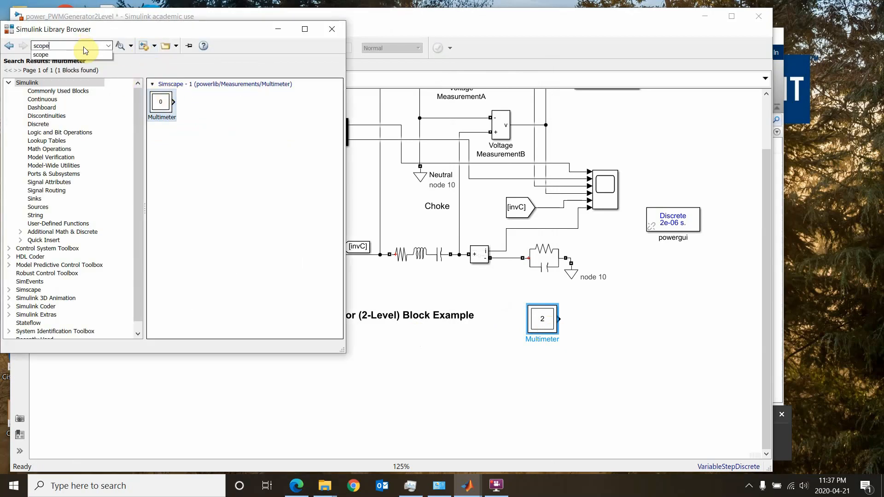
{"action": "key", "text": "Return"}
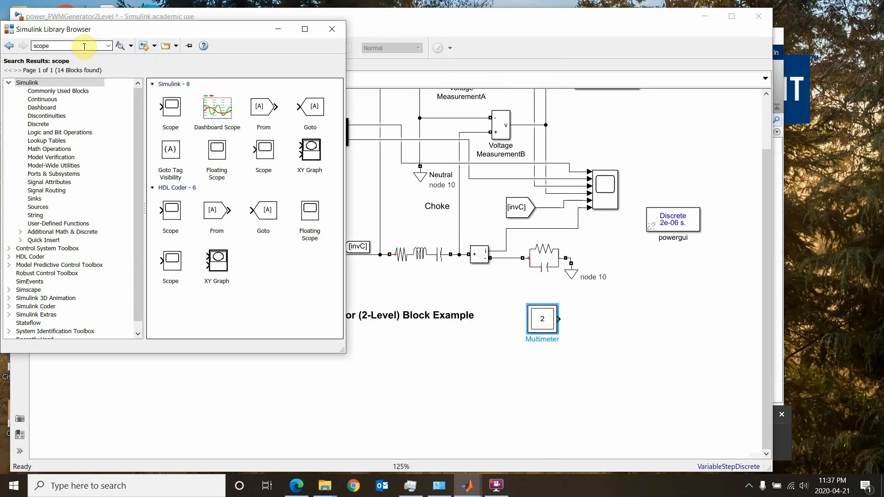
{"action": "left_click_drag", "start_coordinate": [175, 105], "coordinate": [576, 322]}
Step: Set the new Scope block's number of input ports to 2
{"action": "right_click", "coordinate": [627, 322]}
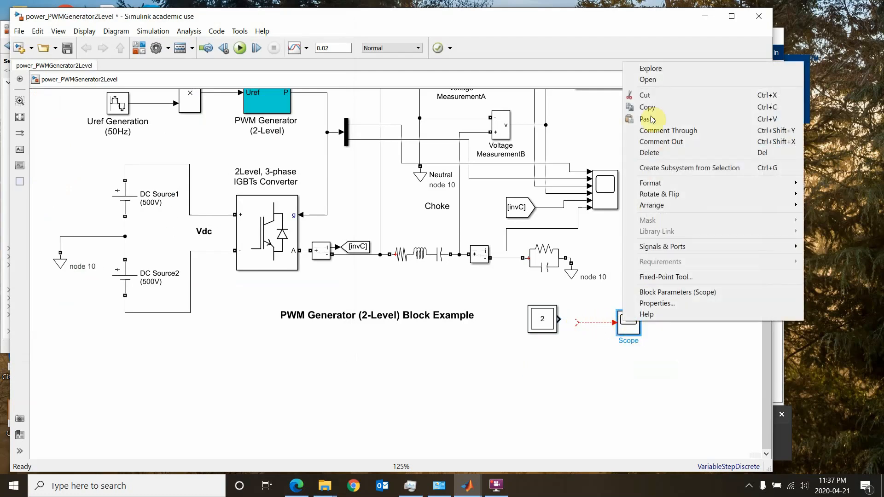
{"action": "mouse_move", "coordinate": [662, 250]}
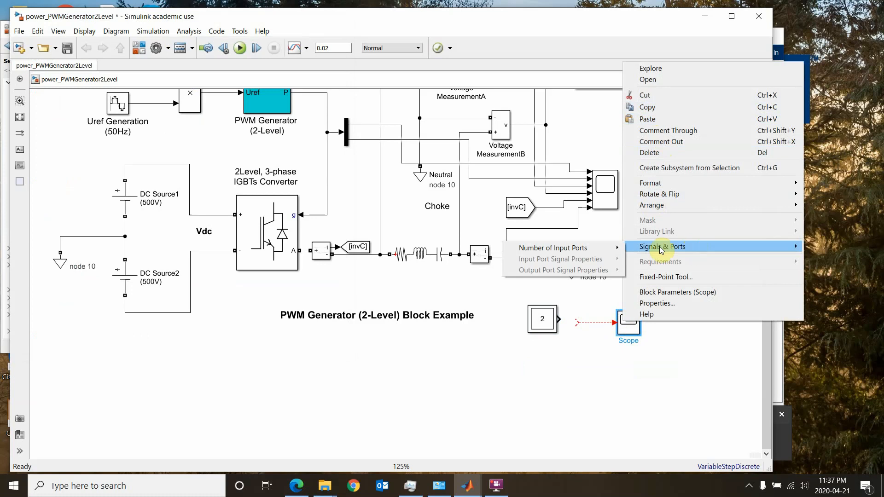
{"action": "mouse_move", "coordinate": [599, 248]}
{"action": "left_click", "coordinate": [638, 264]}
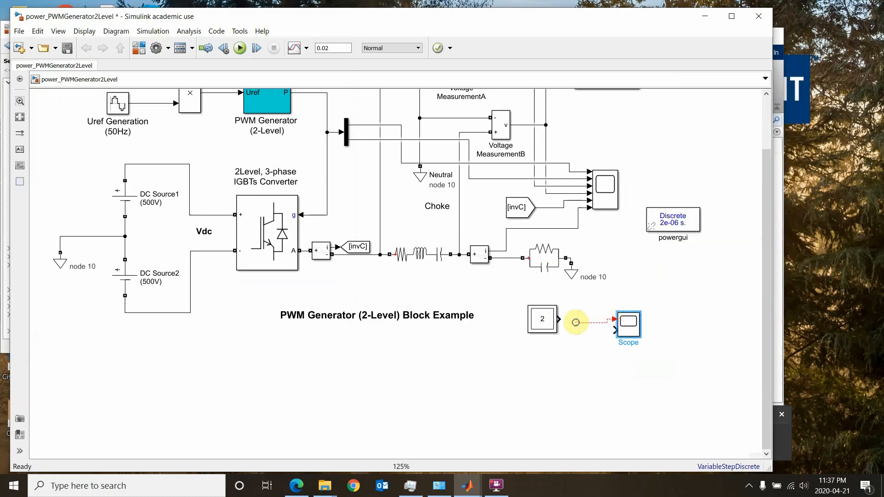
Step: Copy the demux from the PWM Generator's output and paste it between the Multimeter and the new Scope
{"action": "left_click_drag", "start_coordinate": [575, 323], "coordinate": [585, 319]}
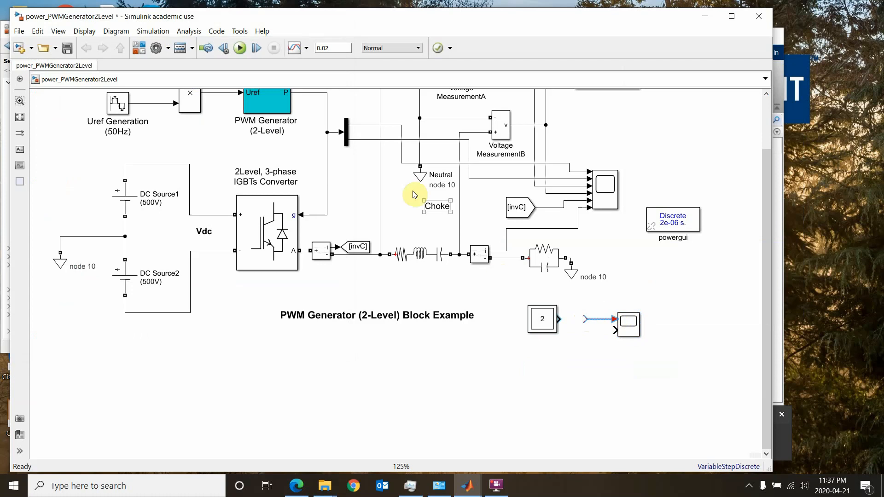
{"action": "left_click", "coordinate": [631, 256]}
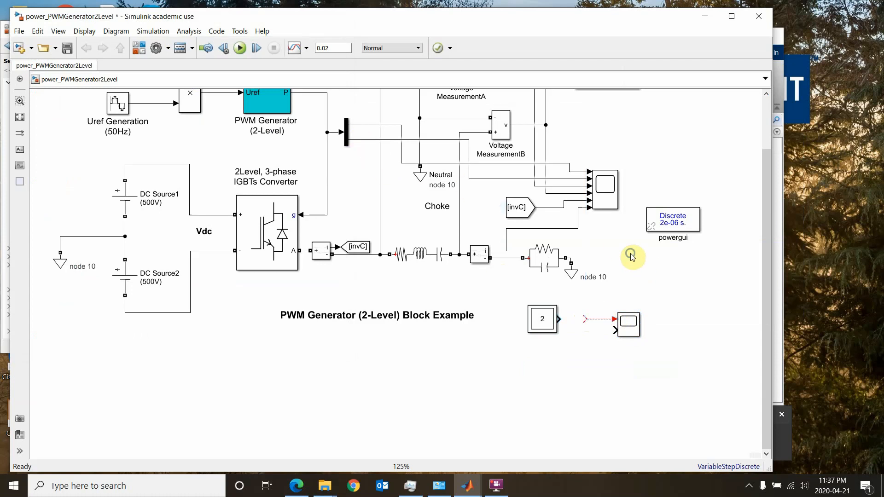
{"action": "right_click", "coordinate": [631, 256]}
{"action": "left_click", "coordinate": [345, 135]}
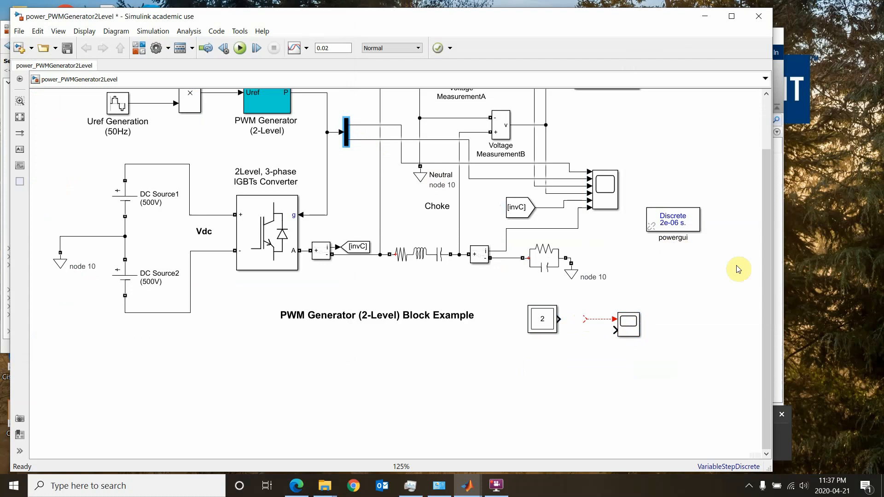
{"action": "left_click_drag", "start_coordinate": [586, 319], "coordinate": [575, 321]}
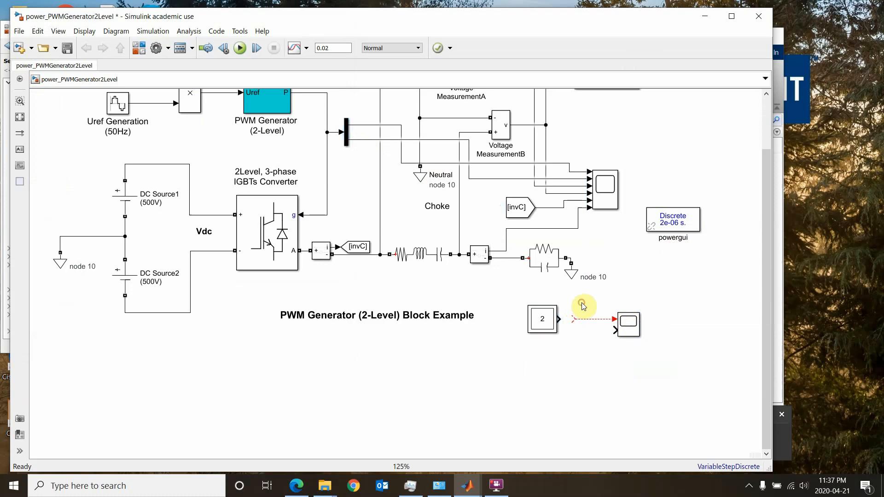
{"action": "key", "text": "ctrl+v"}
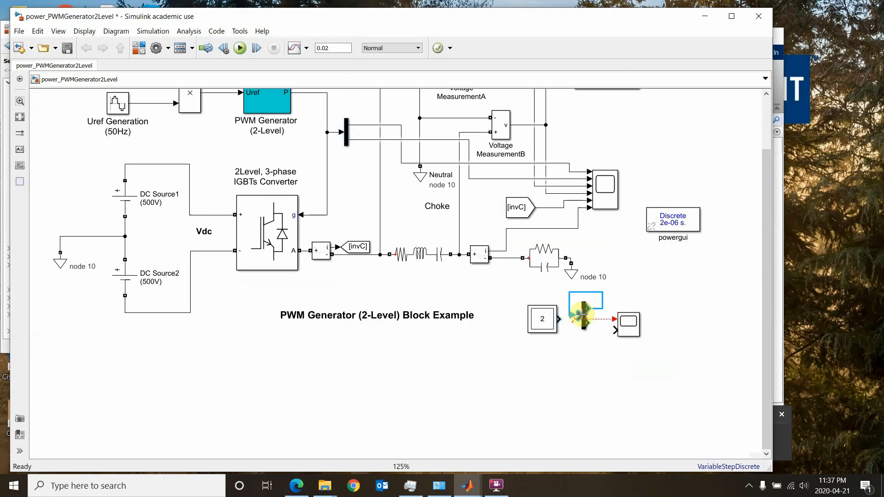
{"action": "left_click", "coordinate": [589, 286]}
{"action": "left_click", "coordinate": [602, 295]}
{"action": "key", "text": "Delete"}
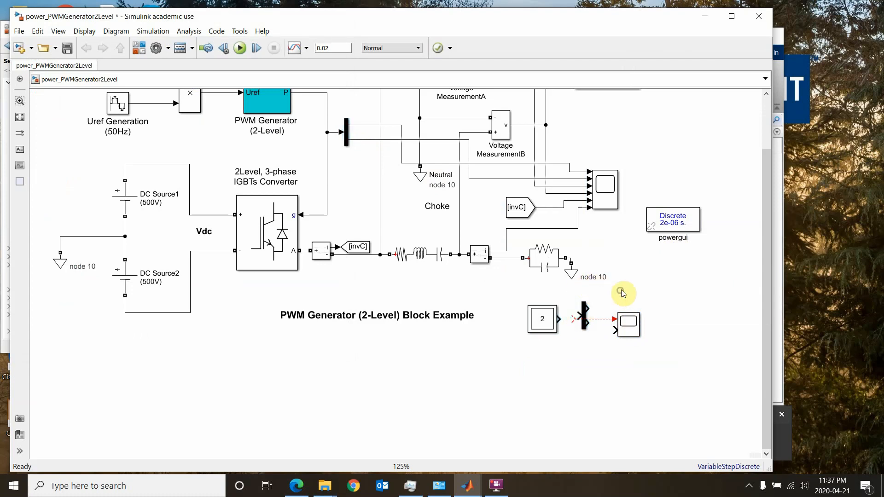
Step: Connect the Multimeter output to the copied demux and wire the demux's two outputs to the Scope's two inputs
{"action": "left_click_drag", "start_coordinate": [584, 316], "coordinate": [573, 319]}
{"action": "left_click", "coordinate": [584, 318]}
{"action": "left_click", "coordinate": [571, 318]}
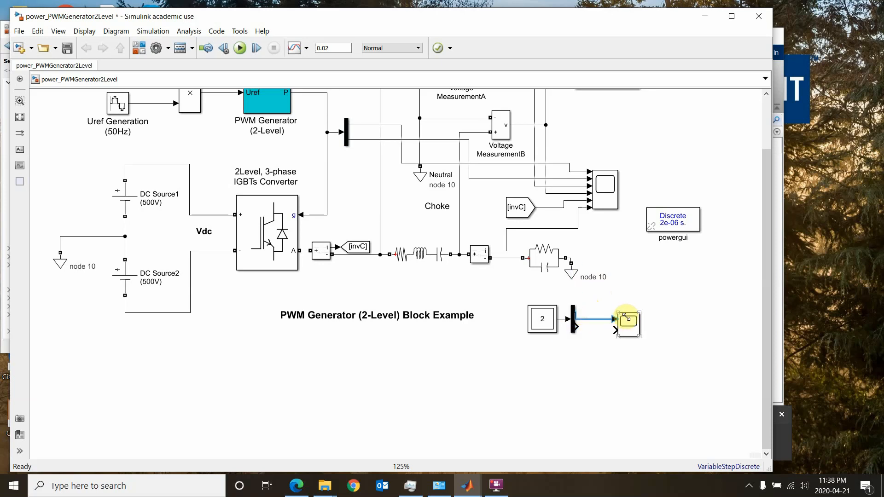
{"action": "left_click_drag", "start_coordinate": [627, 318], "coordinate": [580, 325]}
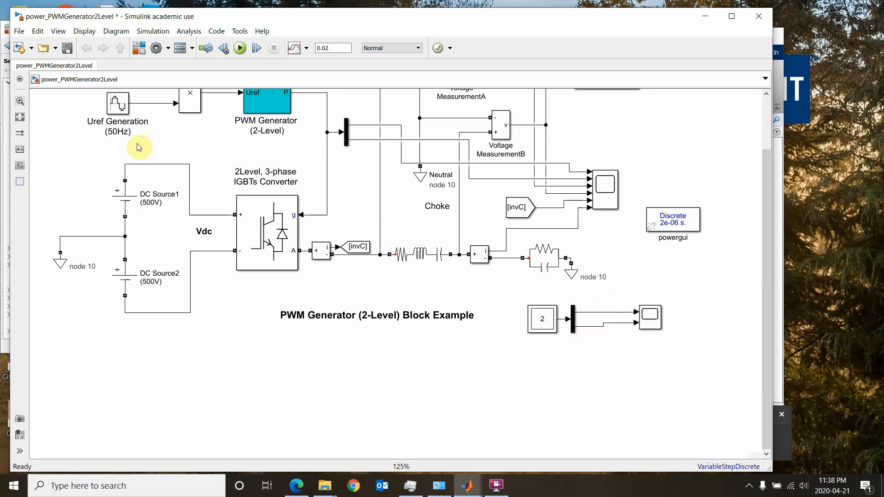
Step: Run the simulation, open the Multimeter's scope, and position its window so the choke remains visible in the model
{"action": "left_click", "coordinate": [19, 117]}
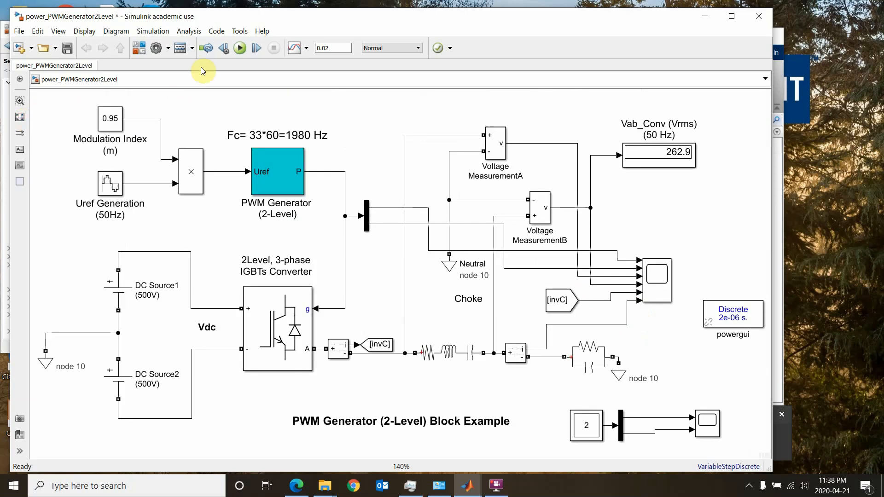
{"action": "left_click", "coordinate": [239, 48]}
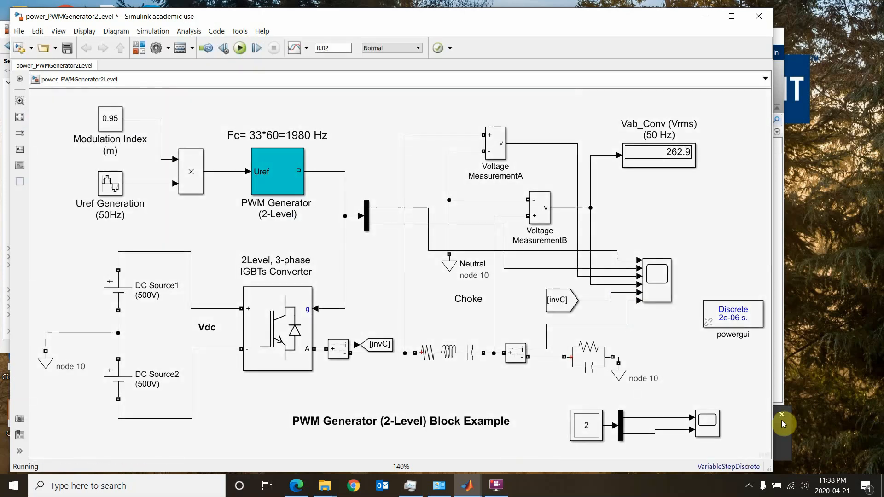
{"action": "left_click", "coordinate": [708, 423]}
{"action": "double_click", "coordinate": [708, 424]}
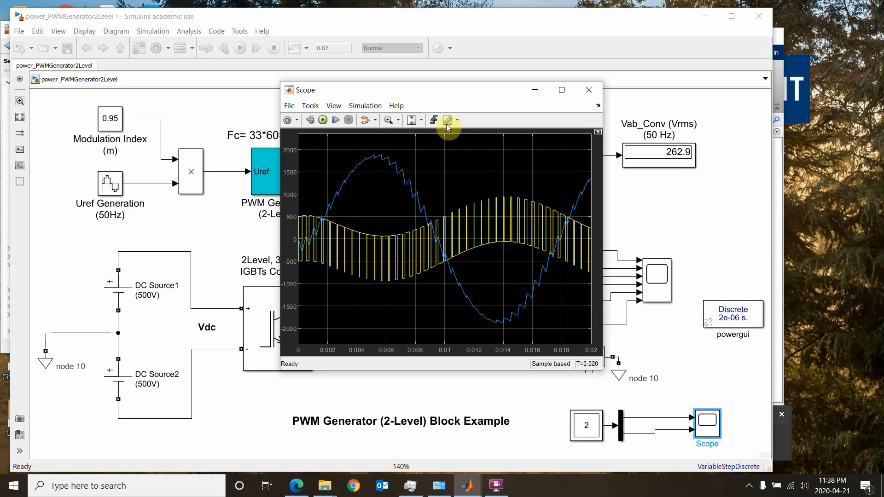
{"action": "left_click_drag", "start_coordinate": [458, 92], "coordinate": [548, 102]}
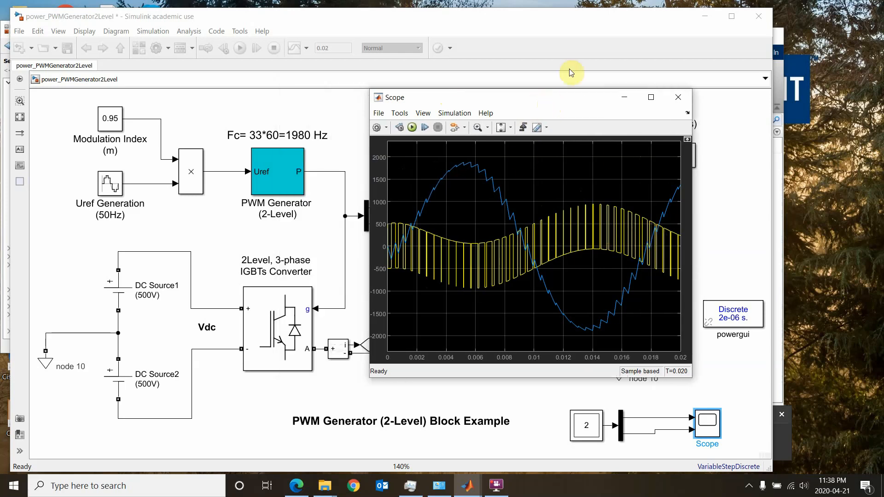
{"action": "left_click_drag", "start_coordinate": [561, 90], "coordinate": [179, 113]}
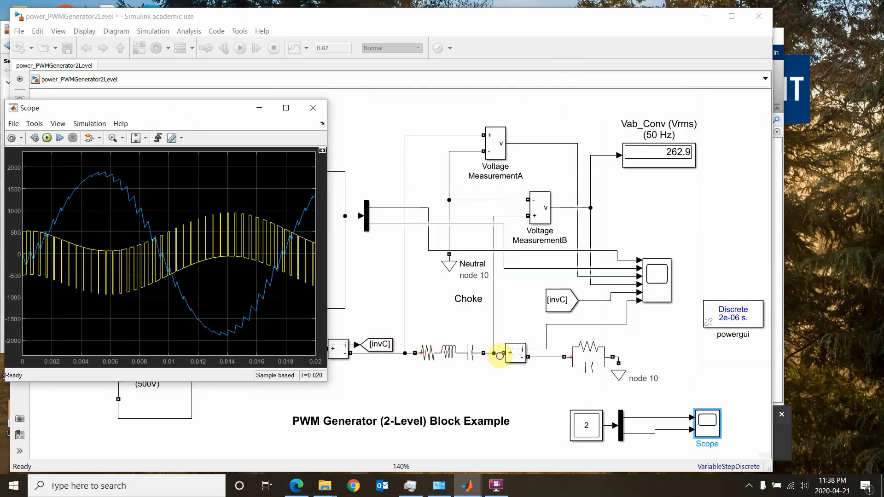
{"action": "left_click", "coordinate": [476, 353]}
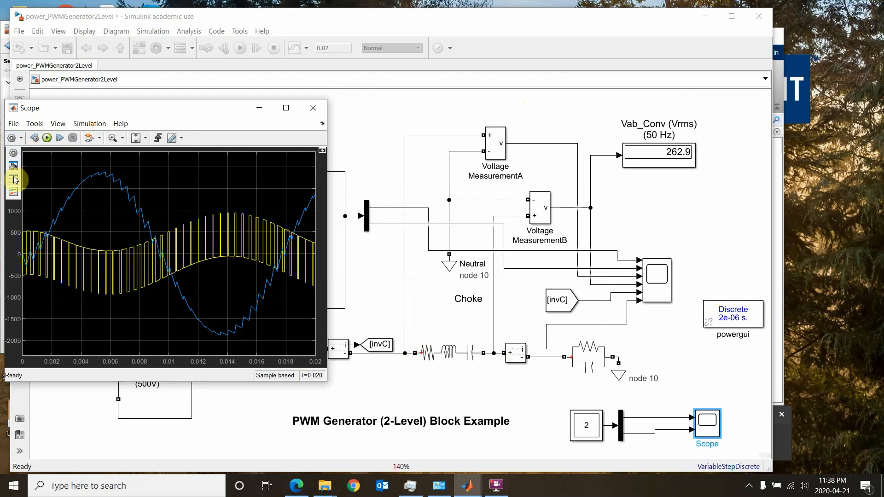
Step: Split the Multimeter's scope into two stacked displays for the branch voltage and current, and close it
{"action": "left_click", "coordinate": [13, 165]}
{"action": "left_click", "coordinate": [20, 202]}
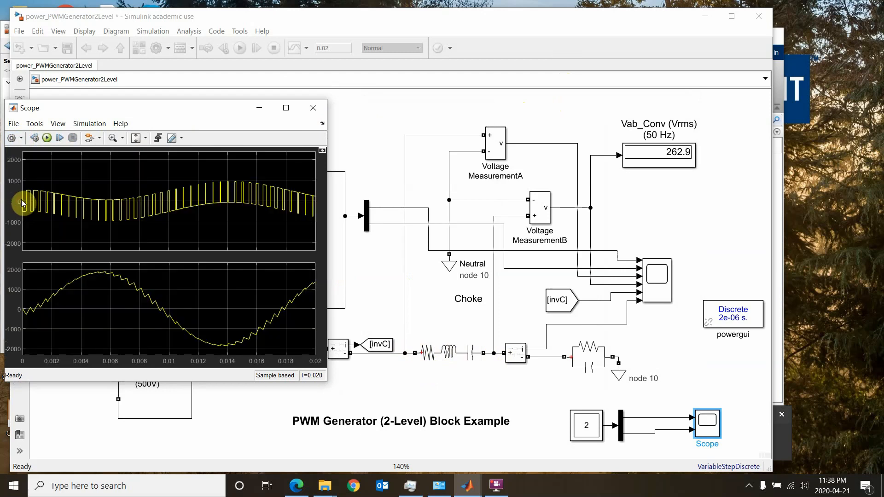
{"action": "left_click", "coordinate": [322, 108]}
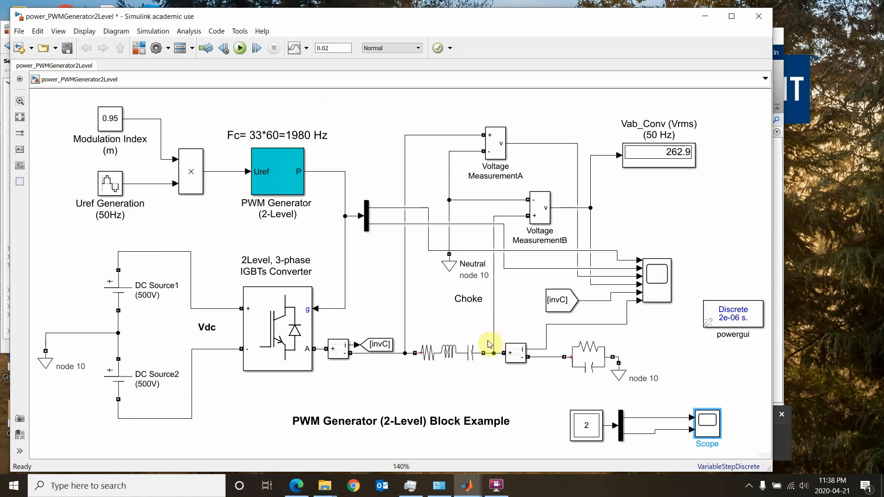
Step: Set the inductance of the choke's Series RLC Branch block to 4e-6 H
{"action": "left_click", "coordinate": [454, 353]}
{"action": "double_click", "coordinate": [453, 353]}
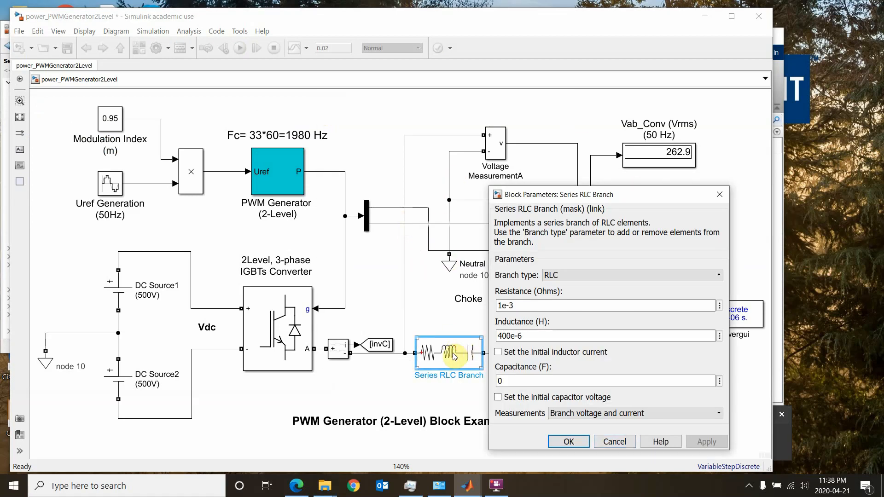
{"action": "double_click", "coordinate": [511, 334]}
{"action": "left_click", "coordinate": [508, 337]}
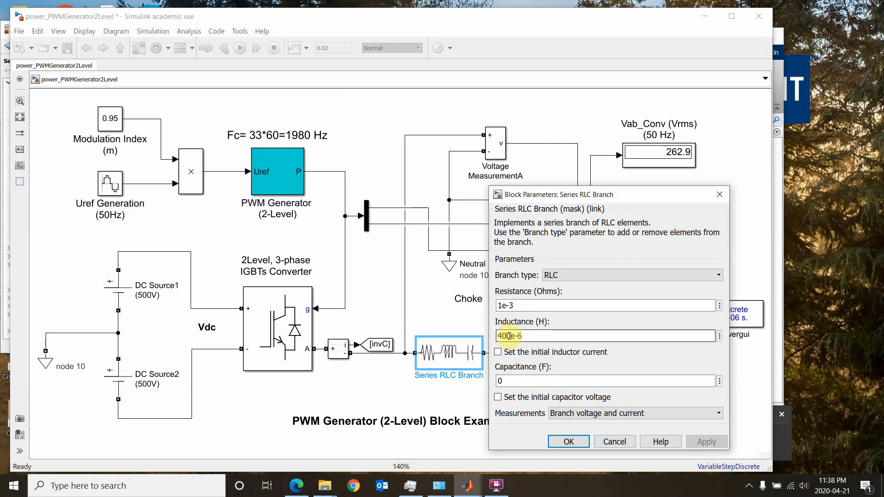
{"action": "key", "text": "BackSpace"}
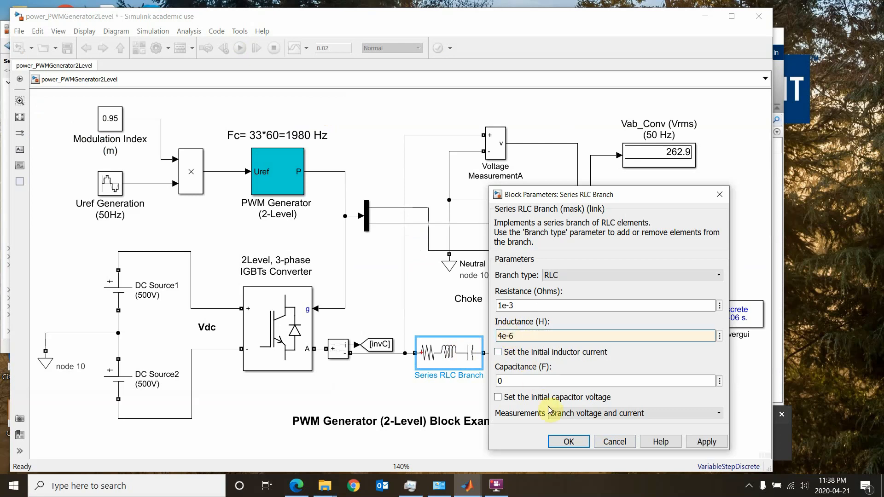
{"action": "left_click", "coordinate": [566, 442]}
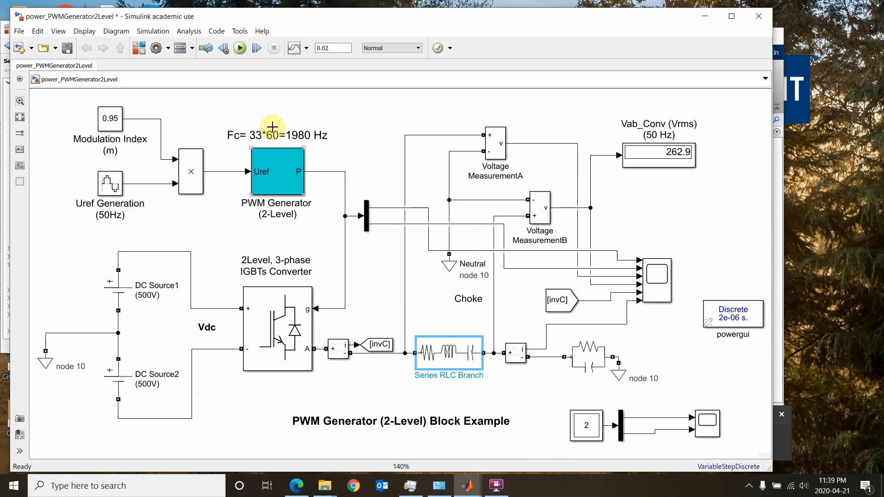
Step: Rerun the simulation and view the choke's branch voltage and current in the maximized Multimeter scope
{"action": "left_click", "coordinate": [247, 48]}
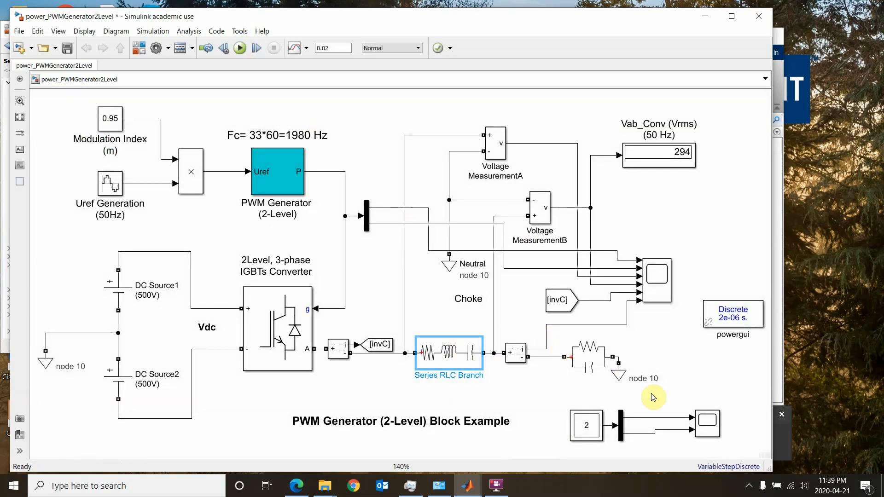
{"action": "left_click", "coordinate": [704, 425]}
{"action": "double_click", "coordinate": [705, 424]}
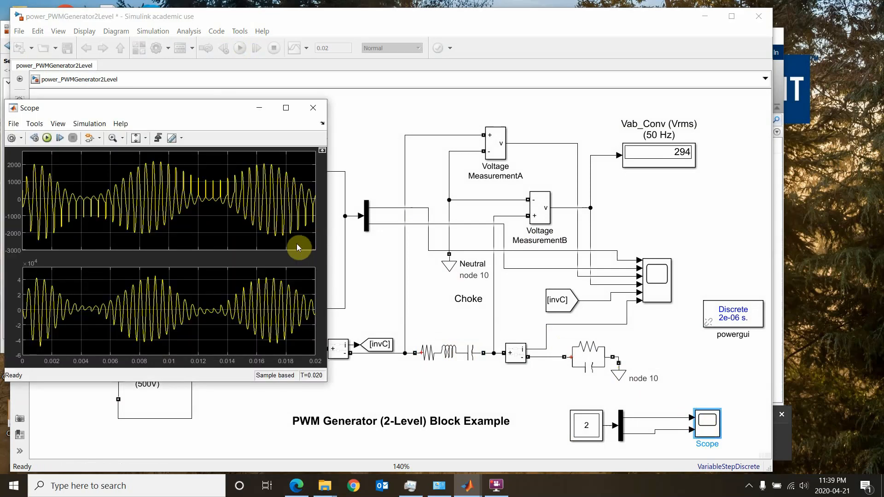
{"action": "left_click", "coordinate": [286, 107]}
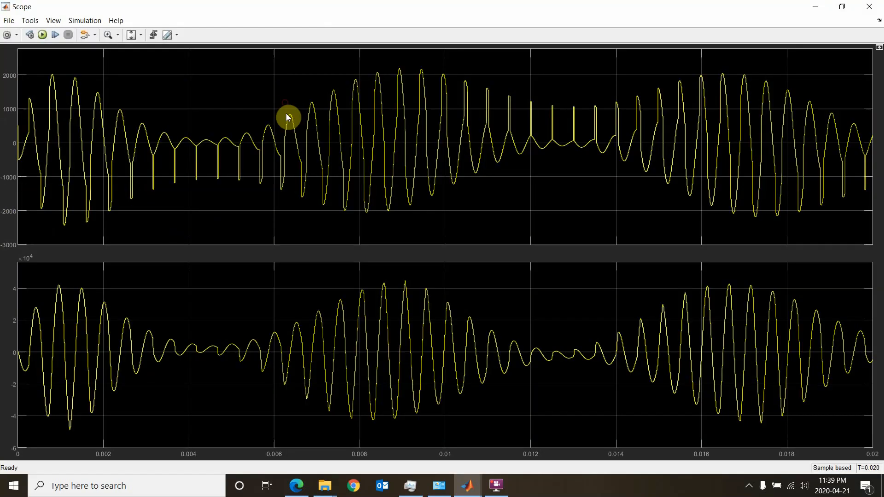
Step: Close the Multimeter's scope and set the inductance of the choke's Series RLC Branch block to 400e-6 H
{"action": "left_click", "coordinate": [131, 35]}
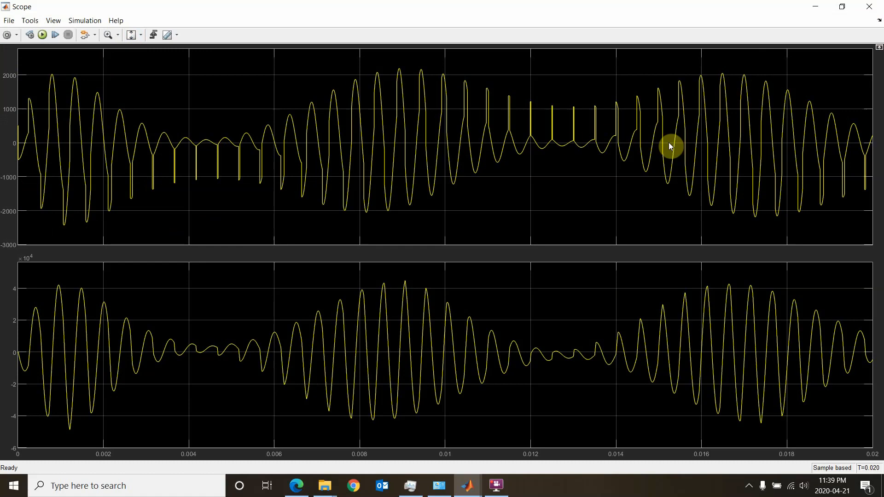
{"action": "left_click", "coordinate": [868, 6]}
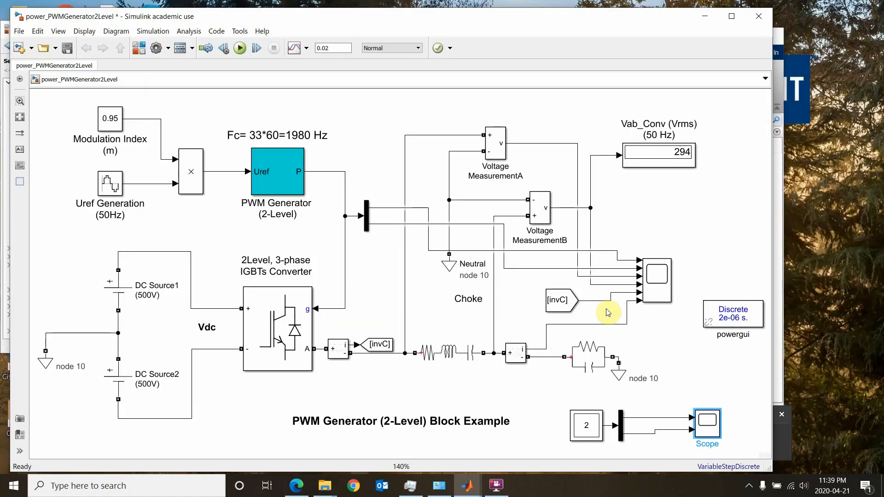
{"action": "double_click", "coordinate": [445, 353]}
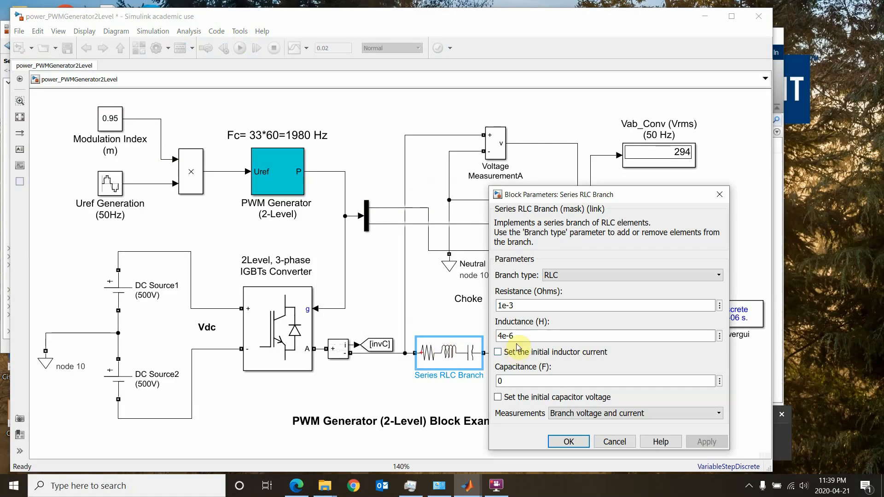
{"action": "left_click", "coordinate": [510, 335]}
{"action": "double_click", "coordinate": [505, 335]}
{"action": "left_click", "coordinate": [503, 335]}
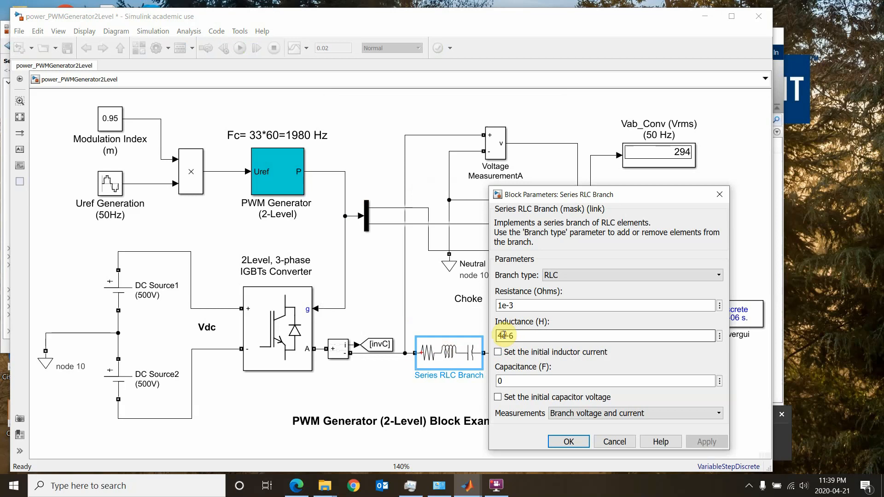
{"action": "type", "text": "00"}
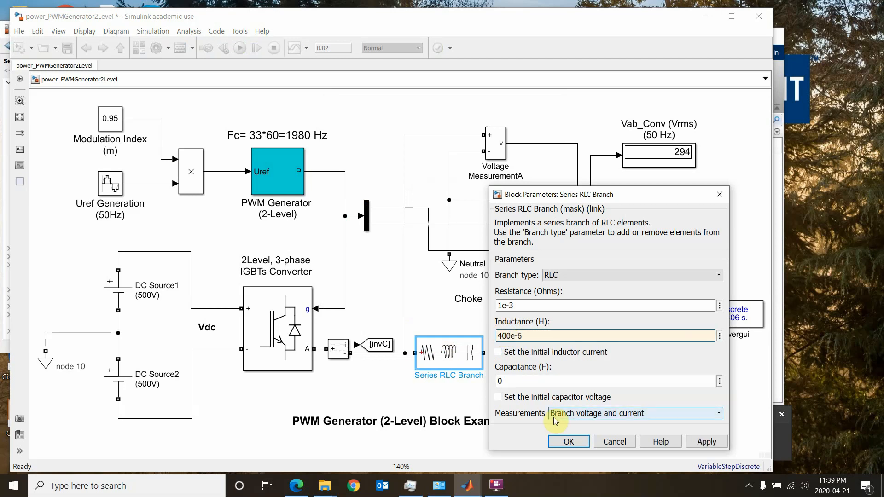
{"action": "left_click", "coordinate": [568, 441]}
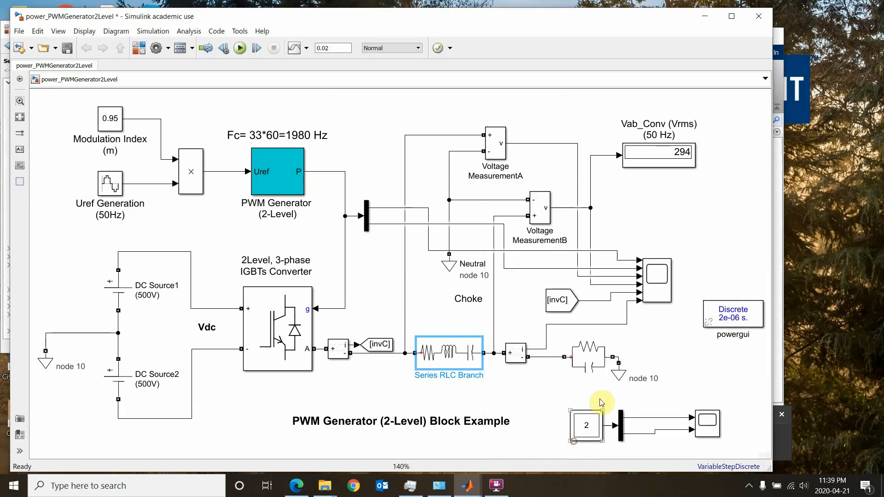
Step: Set the Parallel RLC Load block's inductive reactive power to 100e3 var and its capacitive reactive power to 0
{"action": "double_click", "coordinate": [593, 358]}
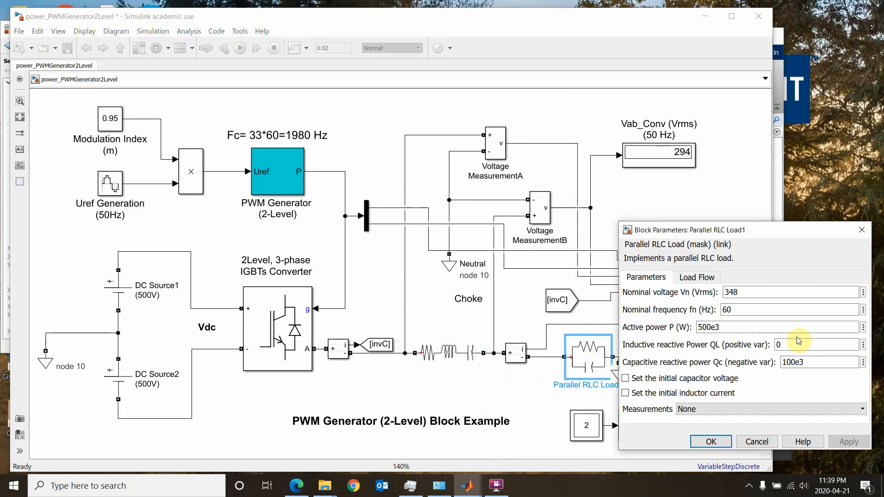
{"action": "left_click", "coordinate": [802, 363]}
{"action": "double_click", "coordinate": [802, 362]}
{"action": "key", "text": "ctrl+c"}
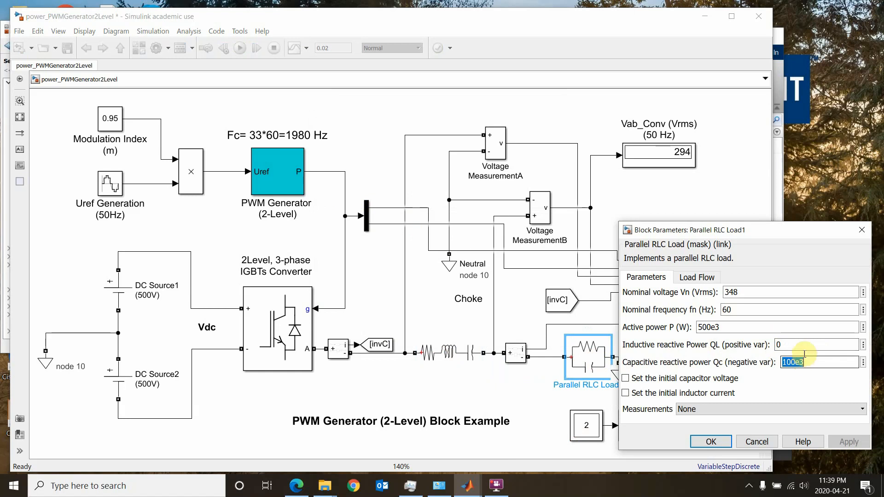
{"action": "double_click", "coordinate": [800, 343]}
{"action": "key", "text": "ctrl+v"}
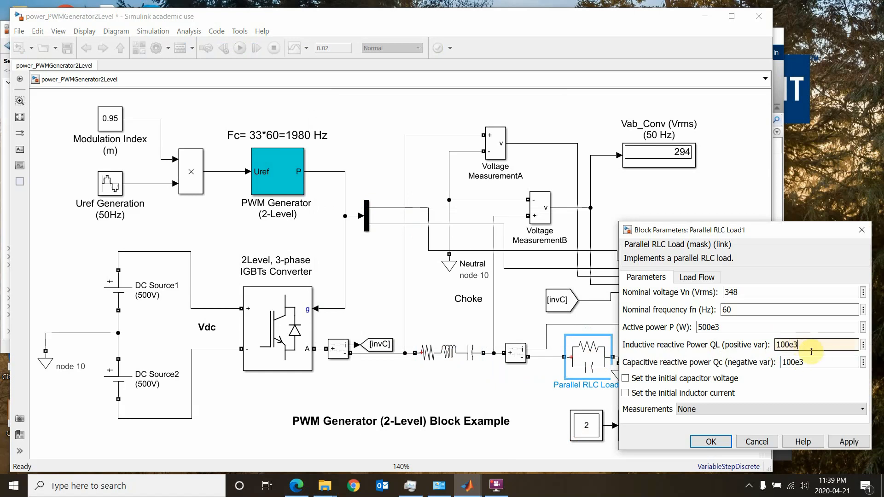
{"action": "double_click", "coordinate": [814, 364]}
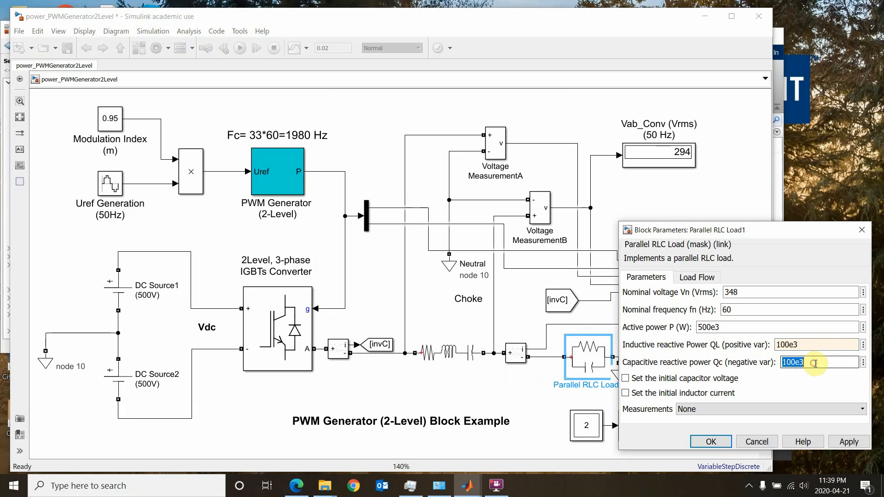
{"action": "type", "text": "0"}
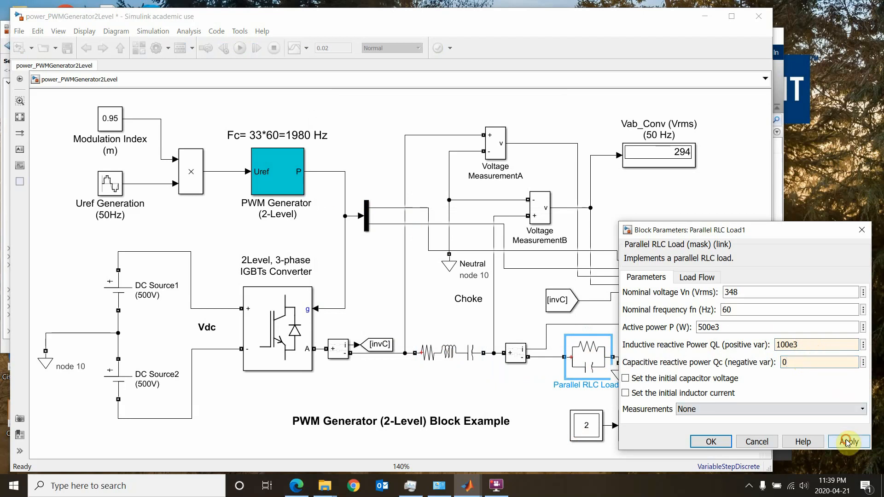
{"action": "left_click", "coordinate": [846, 440]}
{"action": "left_click", "coordinate": [724, 444]}
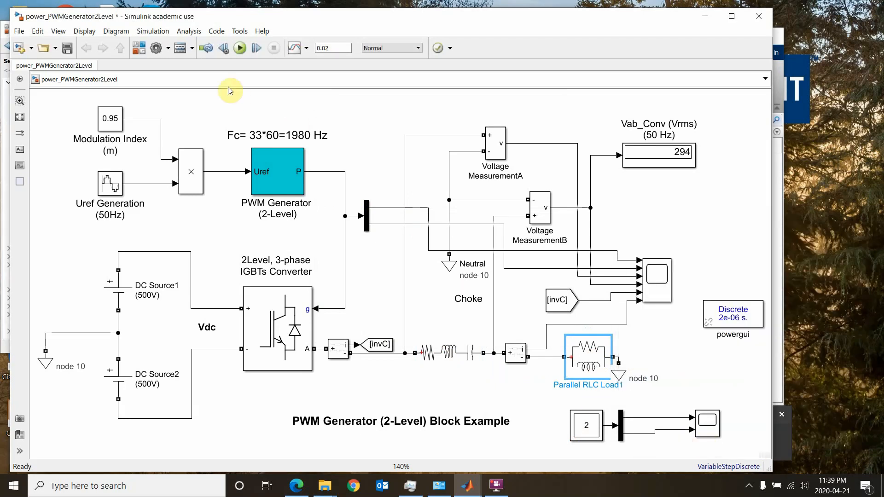
Step: Run the simulation with the inductive load, view the choke's voltage and current in the Multimeter's scope, and close it
{"action": "left_click", "coordinate": [239, 48]}
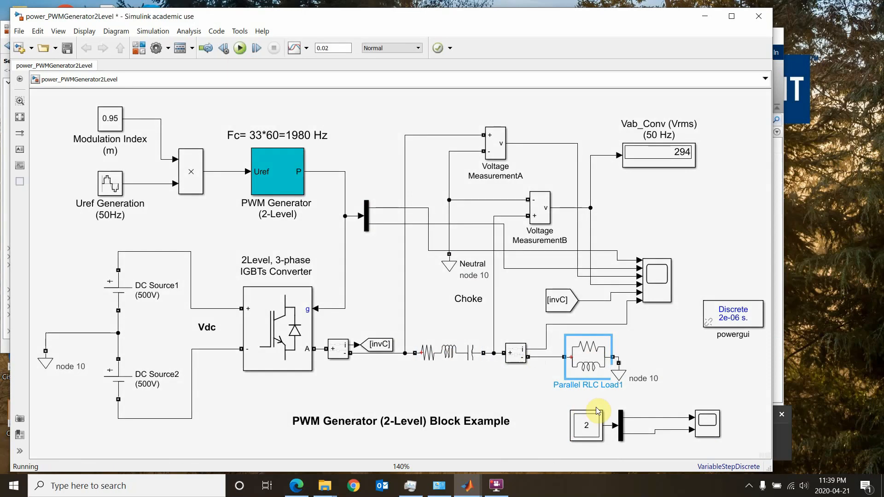
{"action": "double_click", "coordinate": [707, 423]}
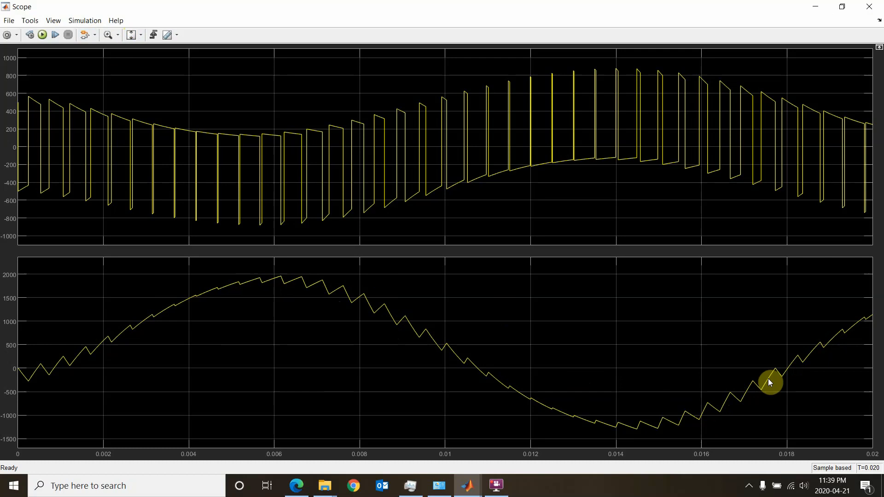
{"action": "left_click", "coordinate": [869, 6]}
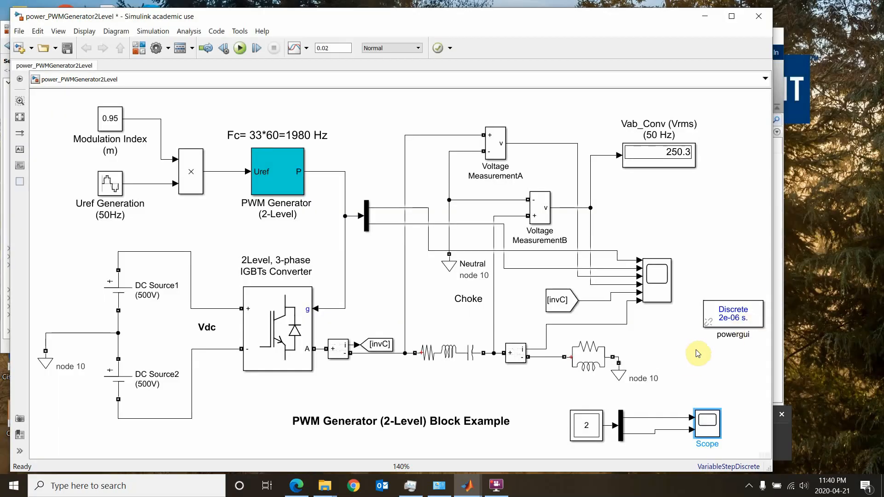
Step: Restore the Parallel RLC Load block's capacitive reactive power to 100e3 var and its inductive reactive power to 0
{"action": "left_click", "coordinate": [585, 360]}
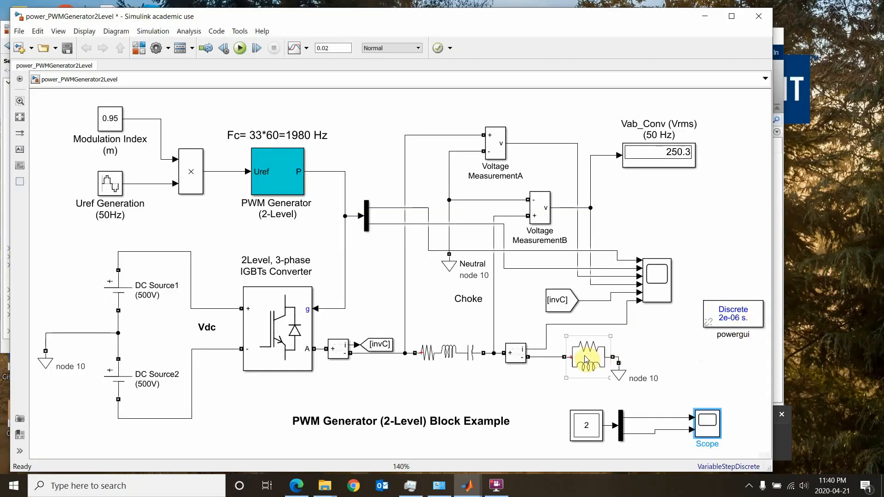
{"action": "left_click", "coordinate": [617, 358]}
{"action": "left_click", "coordinate": [586, 351]}
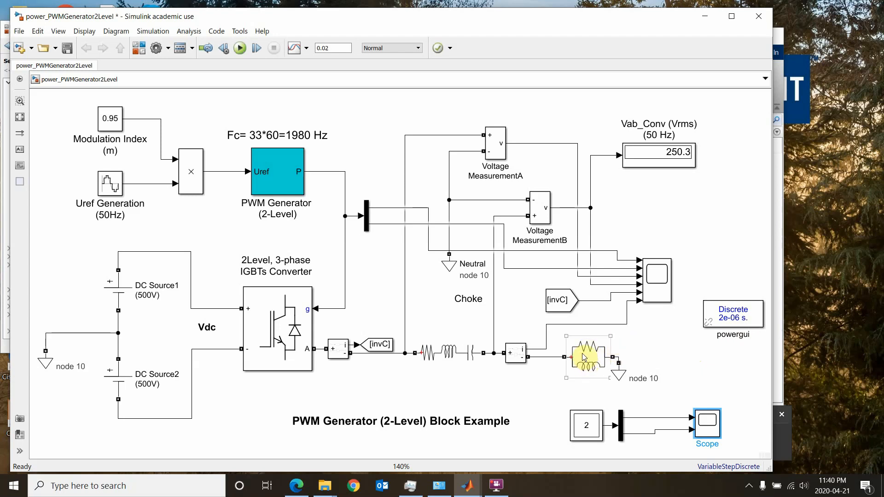
{"action": "double_click", "coordinate": [581, 352]}
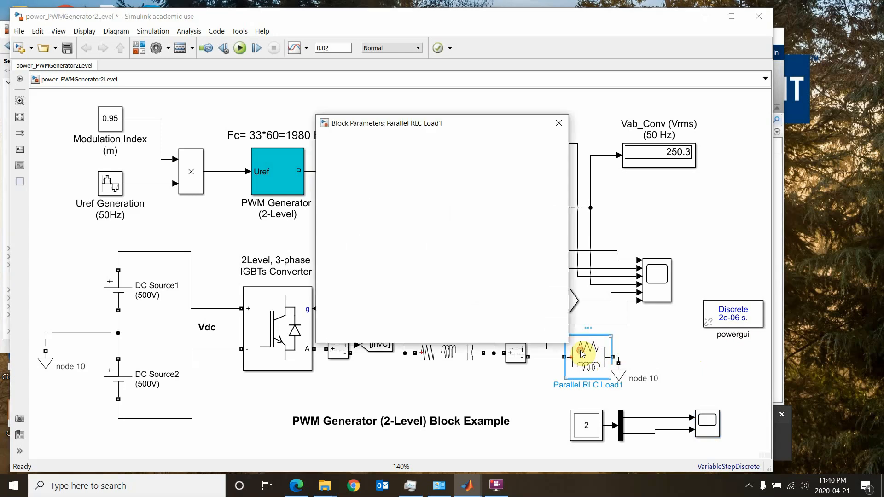
{"action": "double_click", "coordinate": [824, 346]}
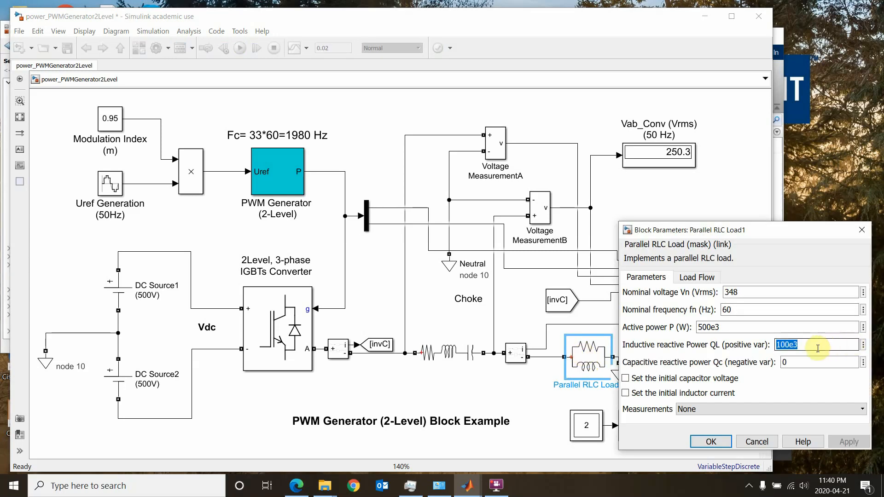
{"action": "key", "text": "ctrl+c"}
{"action": "key", "text": "Tab"}
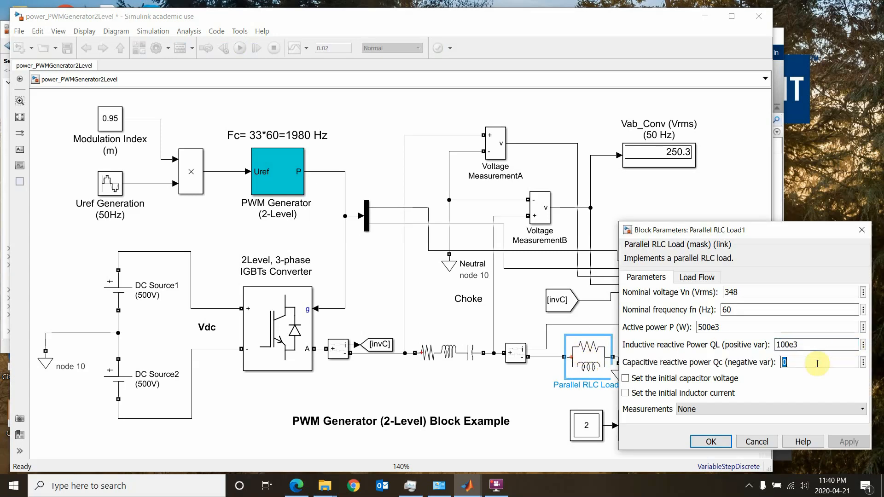
{"action": "key", "text": "ctrl+v"}
{"action": "type", "text": "0"}
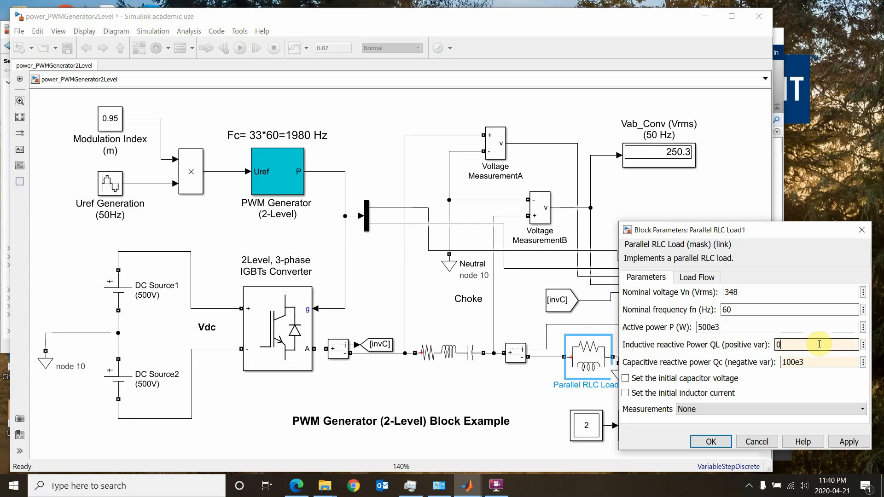
{"action": "left_click", "coordinate": [723, 441]}
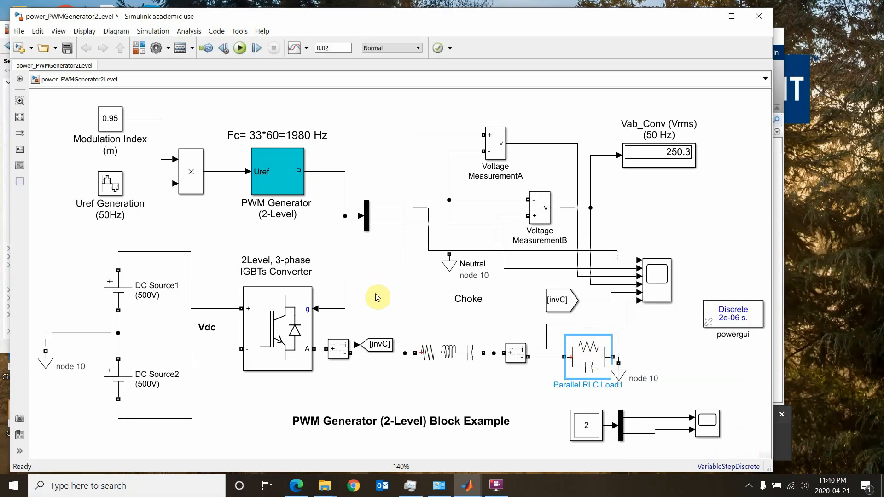
Step: Edit the annotation above the converter block to read "2Level, 1-phase IGBTs Converter"
{"action": "left_click", "coordinate": [285, 261]}
{"action": "left_click", "coordinate": [276, 260]}
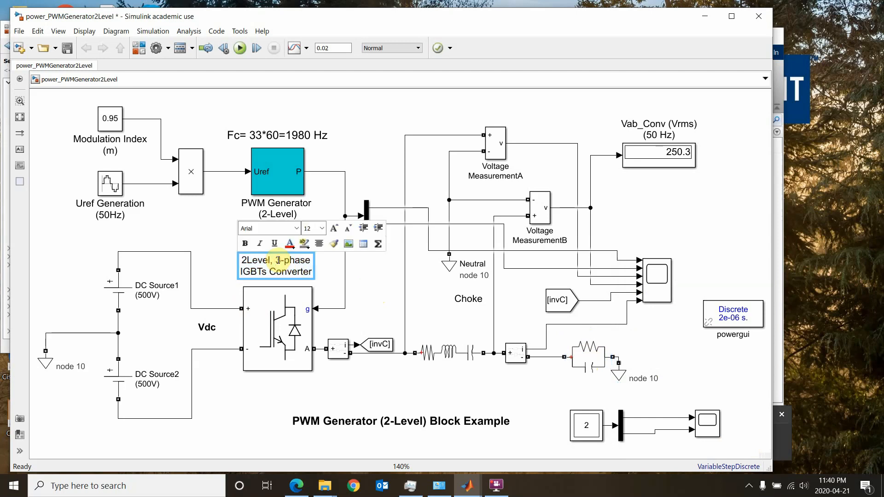
{"action": "type", "text": "1"}
{"action": "left_click", "coordinate": [376, 281]}
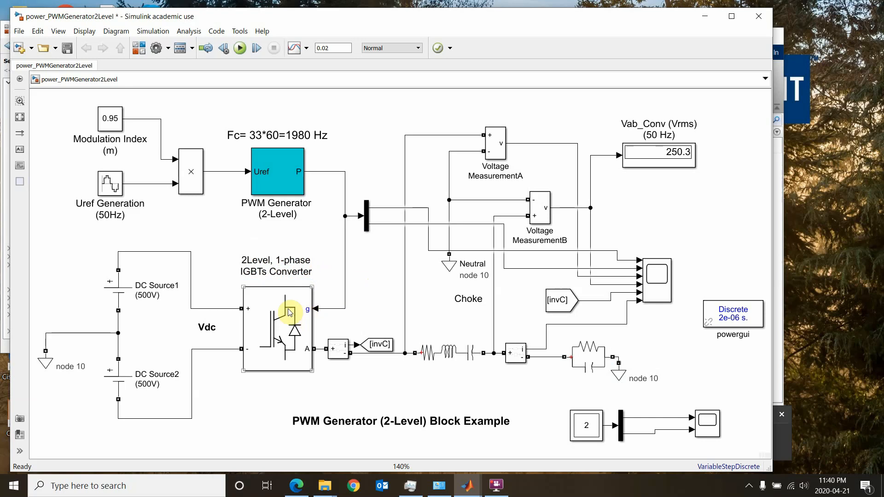
Step: Set the number of bridge arms of the Universal Bridge converter block to 2
{"action": "left_click", "coordinate": [286, 289]}
{"action": "double_click", "coordinate": [291, 321]}
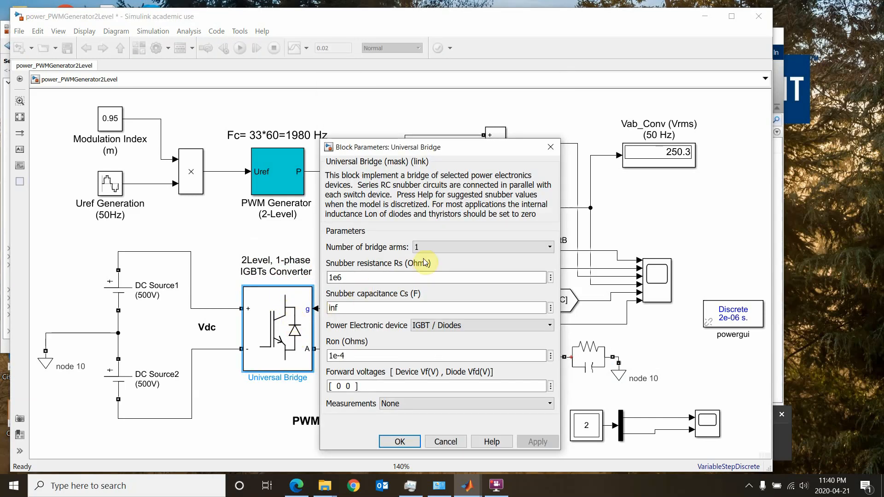
{"action": "left_click", "coordinate": [433, 250]}
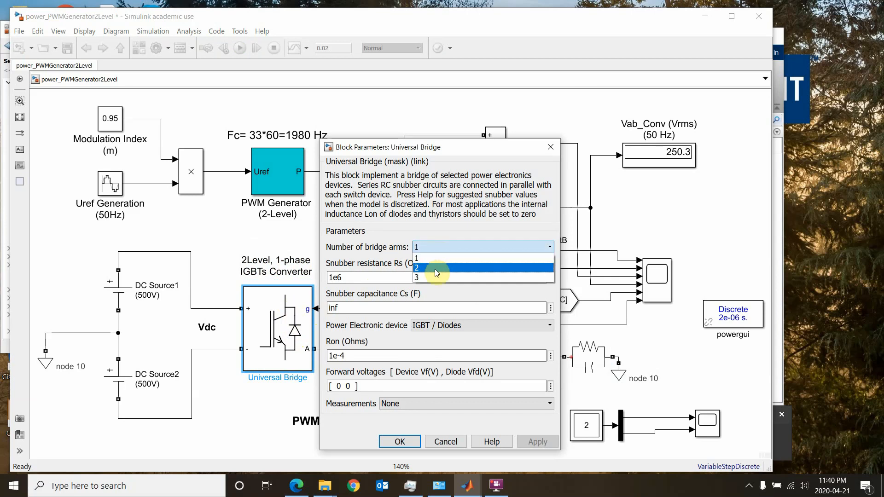
{"action": "left_click", "coordinate": [435, 269]}
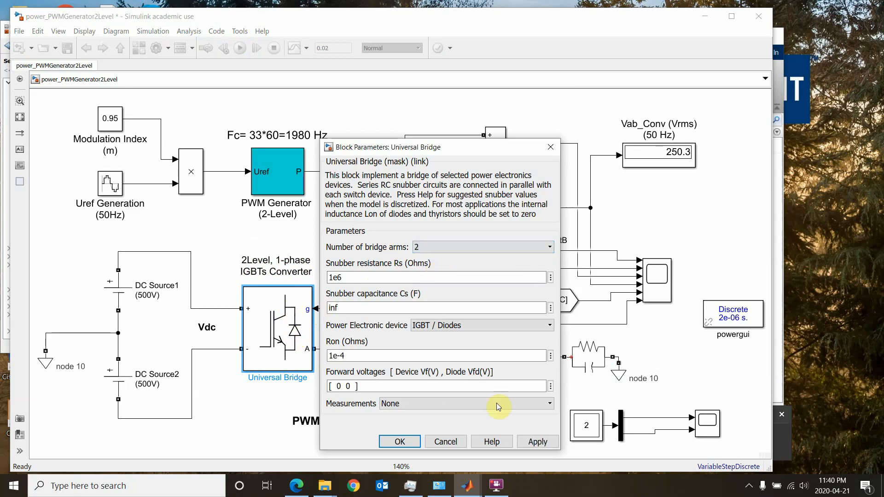
{"action": "left_click", "coordinate": [401, 438]}
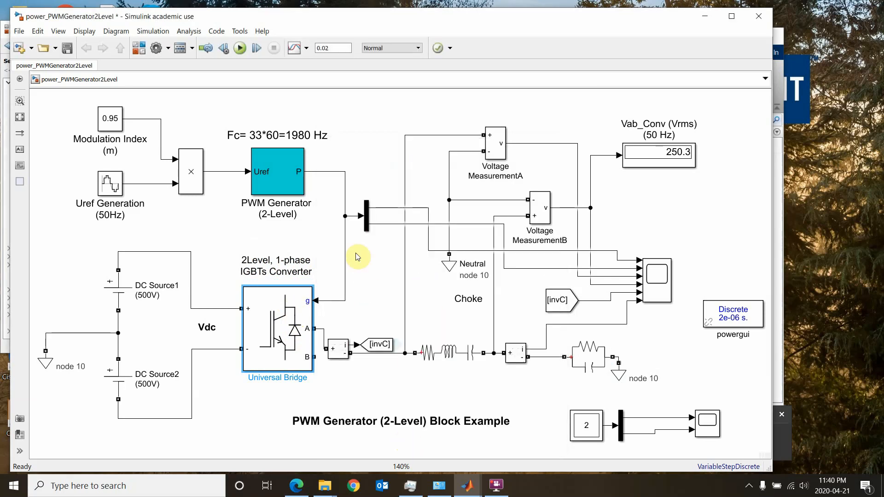
Step: Change the PWM Generator block's generator type to Single-phase full-bridge (4 pulses)
{"action": "left_click", "coordinate": [287, 172]}
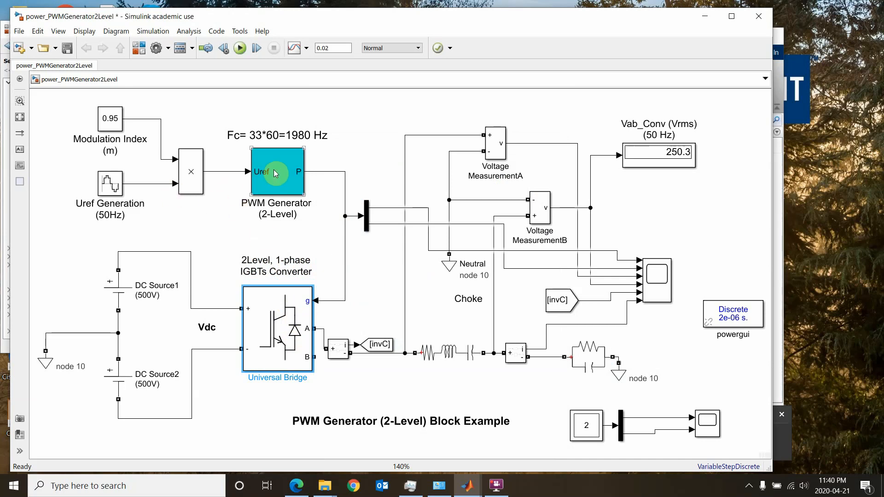
{"action": "double_click", "coordinate": [275, 174]}
{"action": "left_click", "coordinate": [472, 129]}
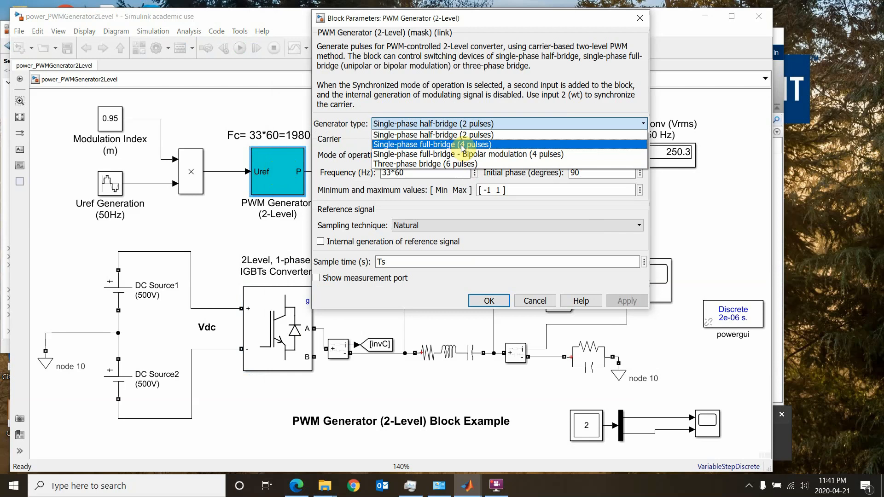
{"action": "left_click", "coordinate": [461, 145]}
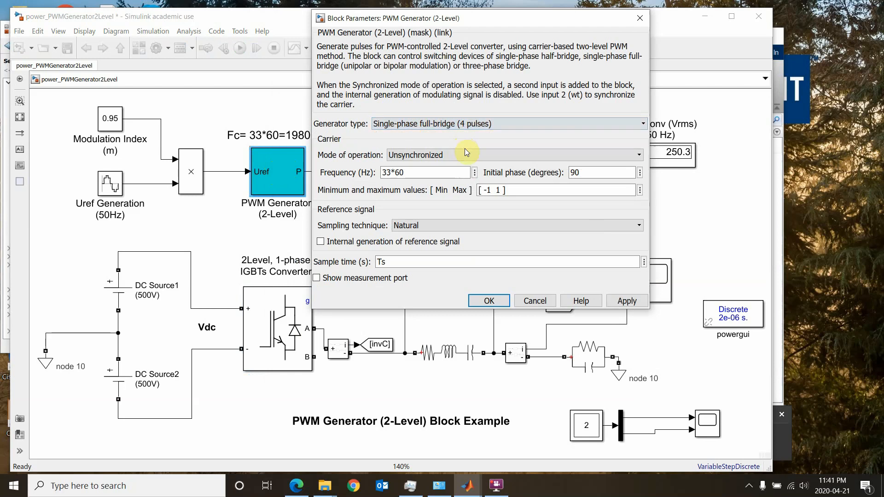
{"action": "left_click", "coordinate": [489, 300]}
{"action": "left_click", "coordinate": [407, 288]}
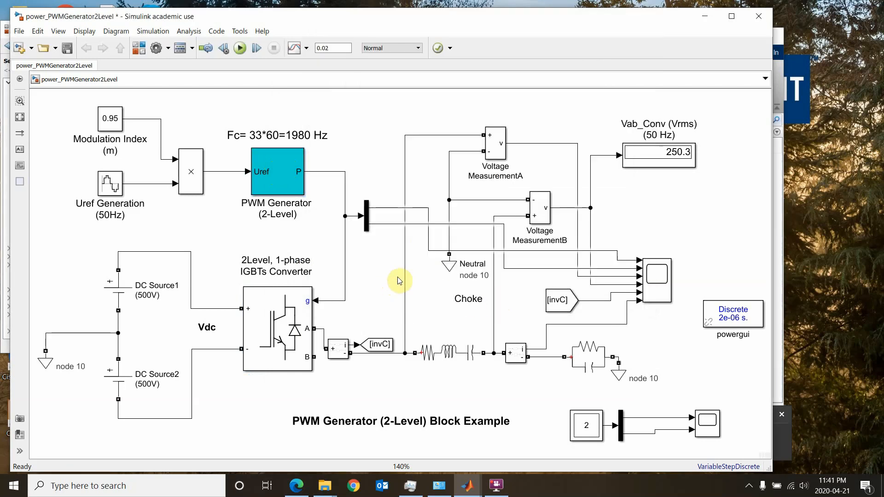
Step: Rerun the simulation with the full-bridge settings, check the choke's waveforms in the Multimeter's scope, and close it
{"action": "left_click", "coordinate": [240, 48]}
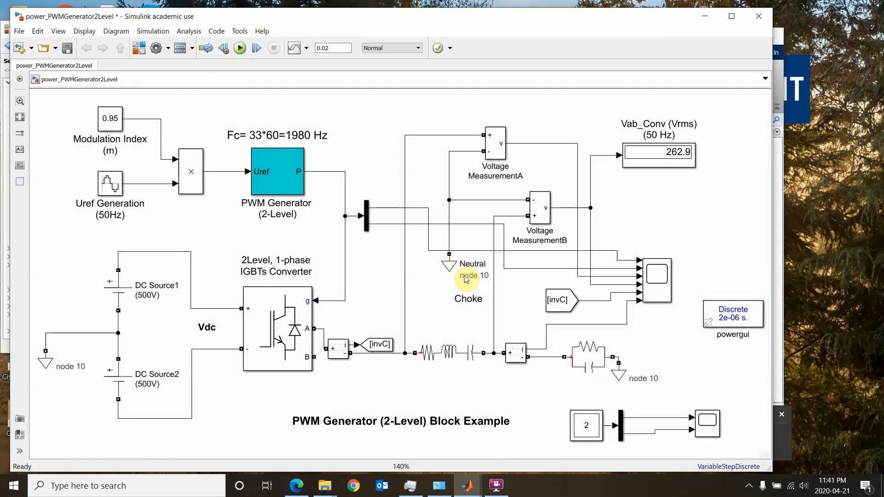
{"action": "double_click", "coordinate": [704, 423]}
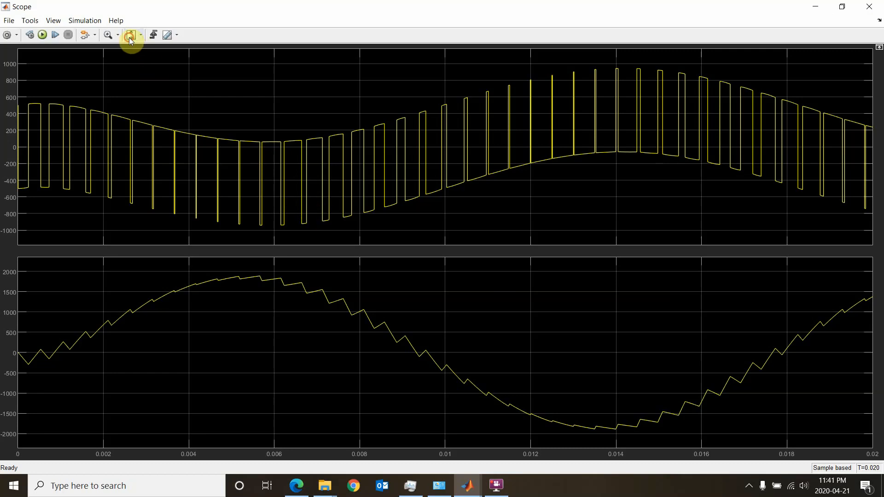
{"action": "left_click", "coordinate": [869, 6]}
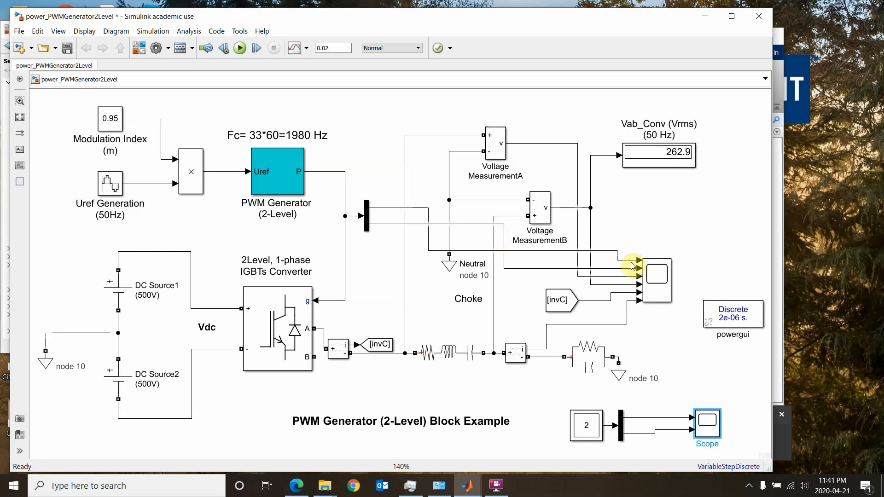
Step: Open Scope1, scale its axes to fit the signals, inspect the full-bridge waveforms, and close the scope
{"action": "left_click", "coordinate": [660, 281]}
{"action": "double_click", "coordinate": [658, 277]}
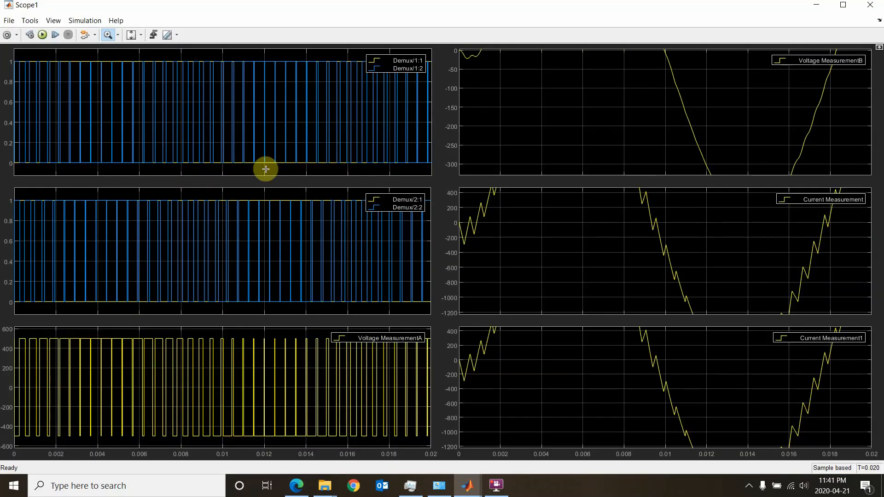
{"action": "left_click", "coordinate": [132, 35]}
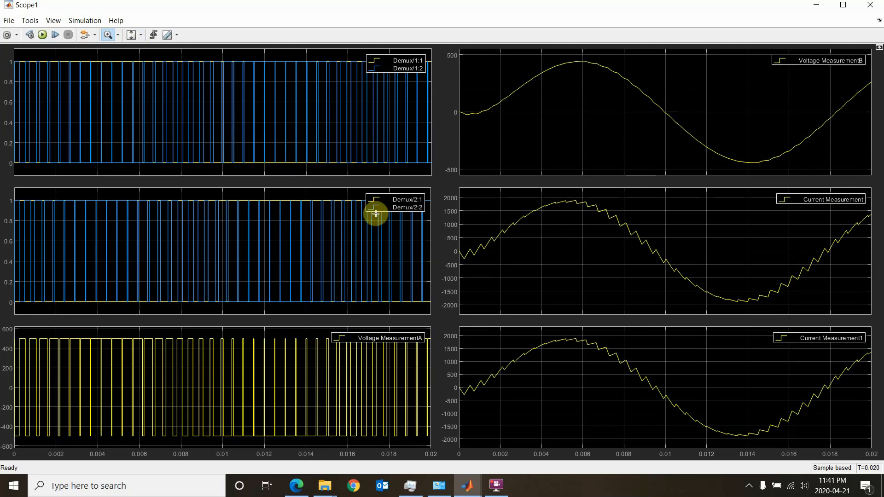
{"action": "left_click", "coordinate": [870, 5]}
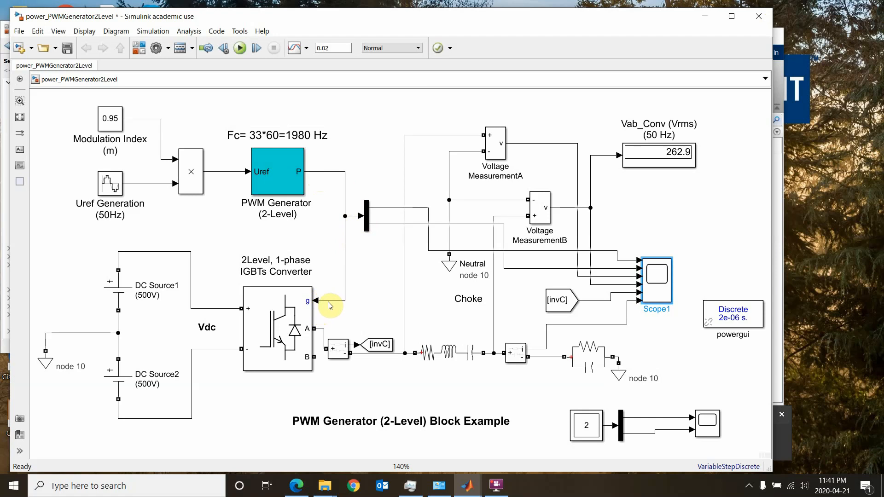
Step: Change the PWM Generator block's generator type to Single-phase full-bridge - Bipolar modulation (4 pulses)
{"action": "left_click", "coordinate": [286, 327]}
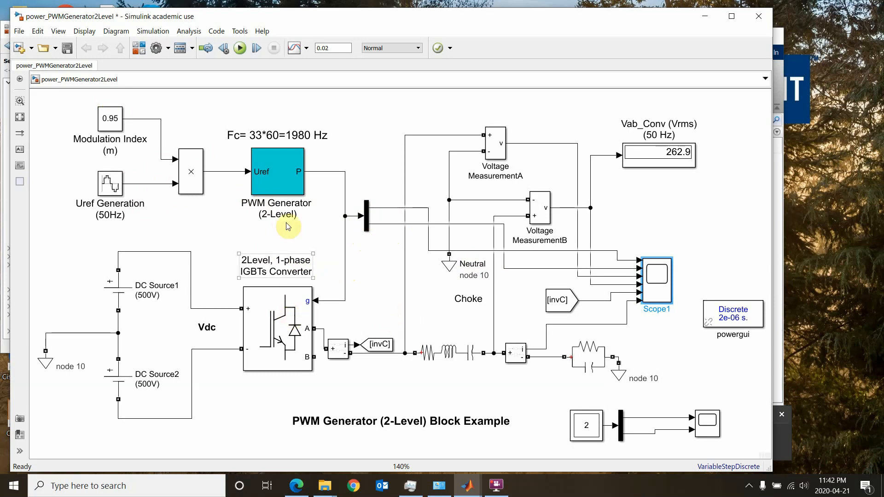
{"action": "double_click", "coordinate": [281, 183]}
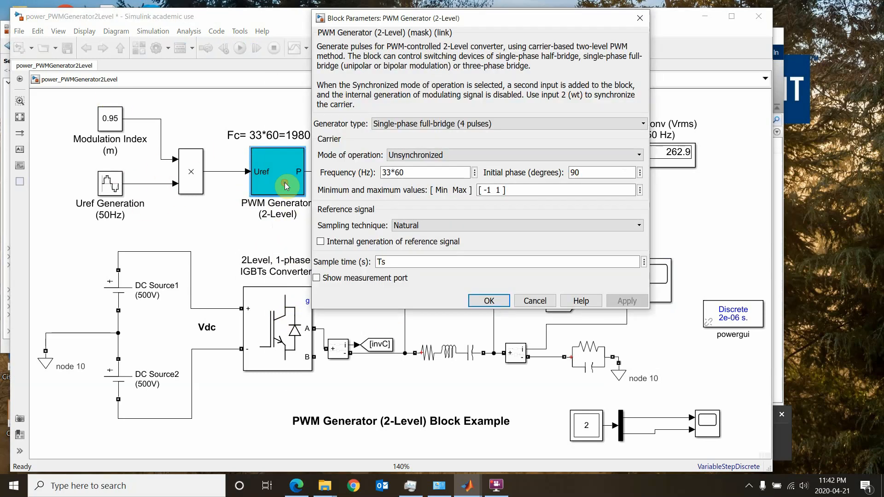
{"action": "left_click", "coordinate": [442, 125]}
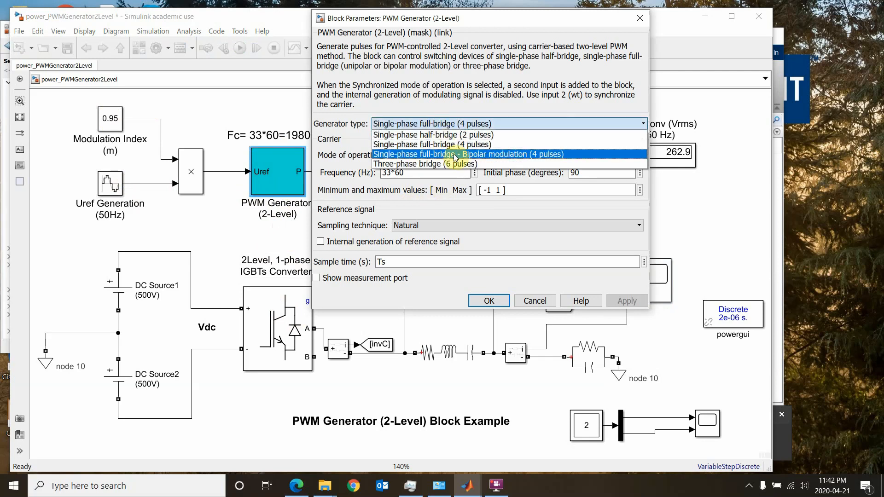
{"action": "left_click", "coordinate": [456, 157]}
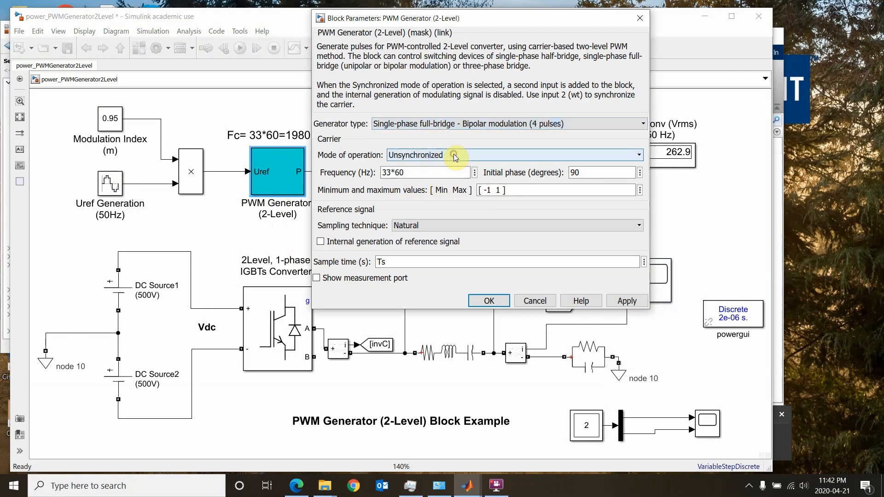
{"action": "left_click", "coordinate": [489, 294]}
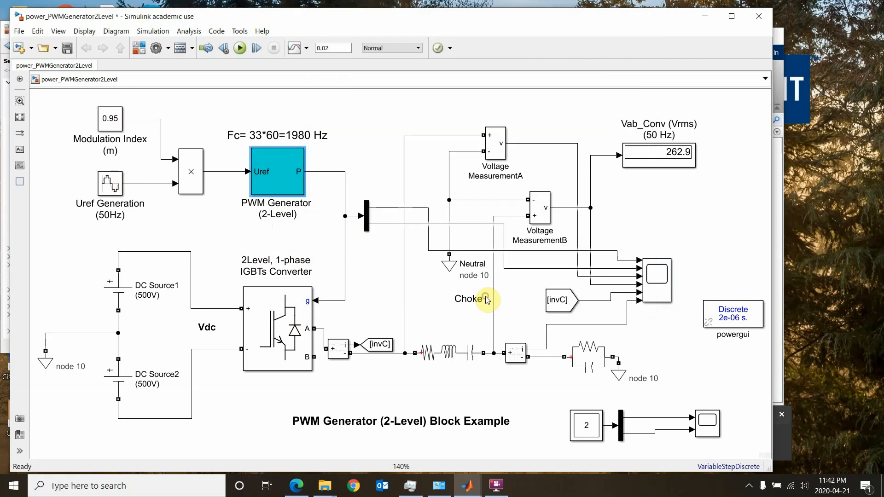
Step: Rerun the simulation with bipolar modulation, check the waveforms in Scope1, and close the scope
{"action": "left_click", "coordinate": [239, 49]}
{"action": "double_click", "coordinate": [656, 274]}
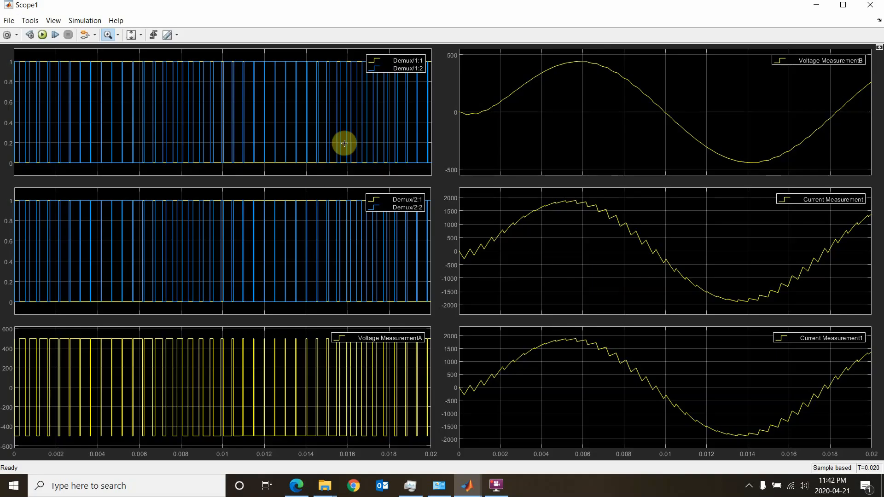
{"action": "left_click", "coordinate": [869, 5]}
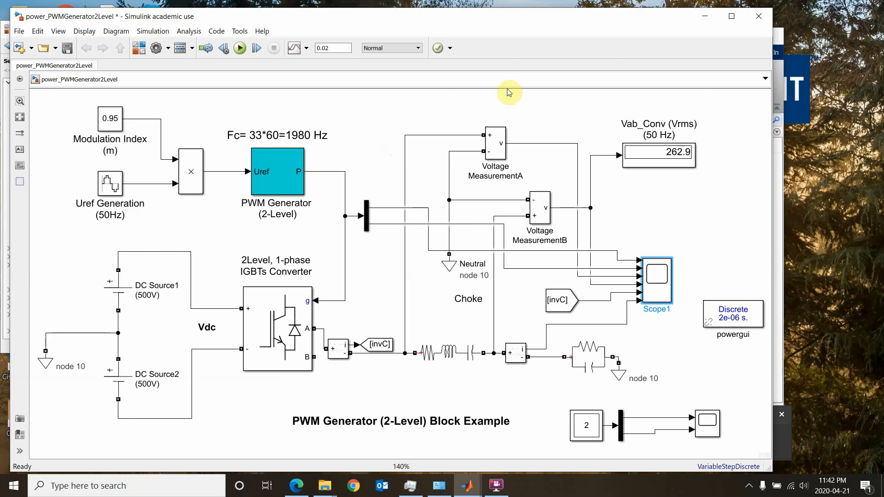
Step: Set the simulation stop time to 1 and run the model again
{"action": "left_click", "coordinate": [630, 155]}
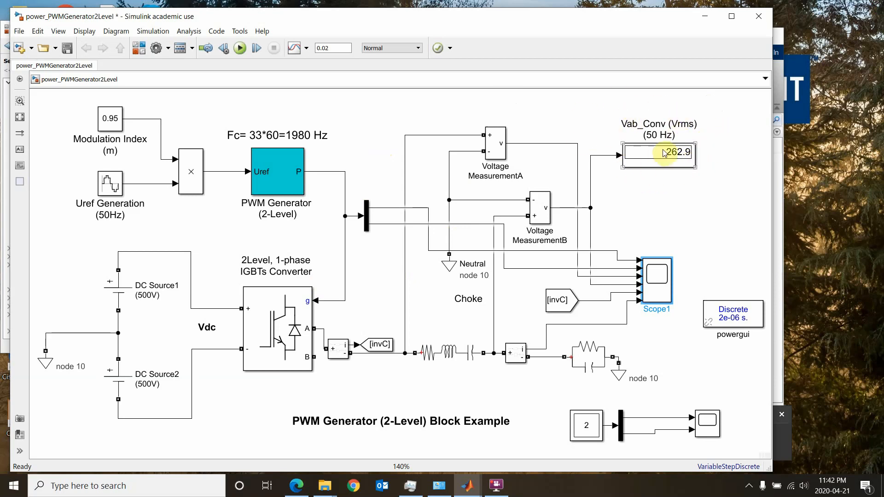
{"action": "left_click", "coordinate": [603, 163]}
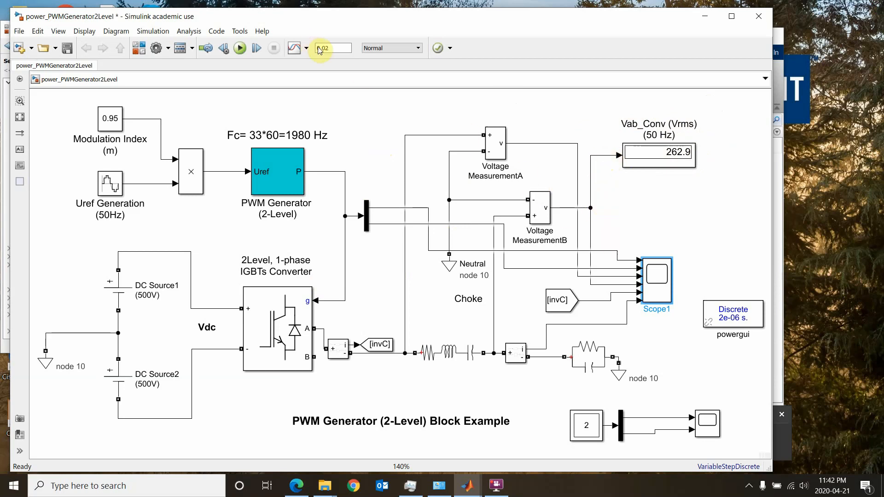
{"action": "left_click", "coordinate": [344, 50]}
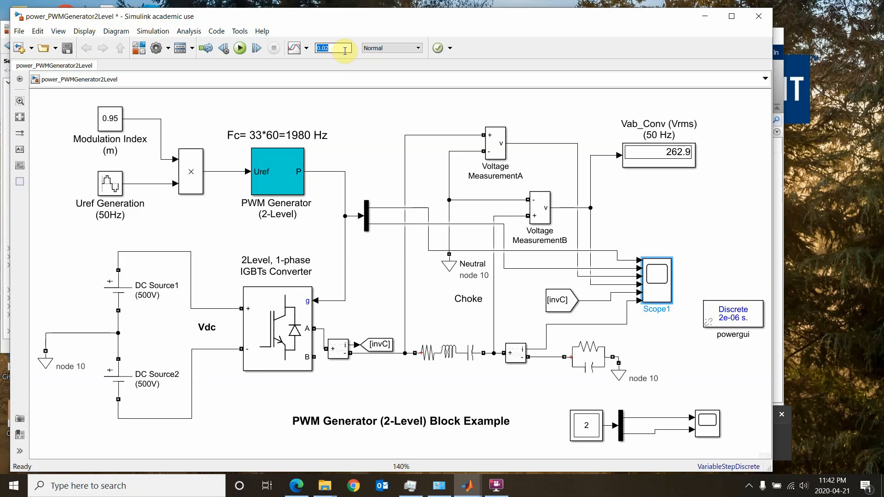
{"action": "left_click", "coordinate": [240, 48]}
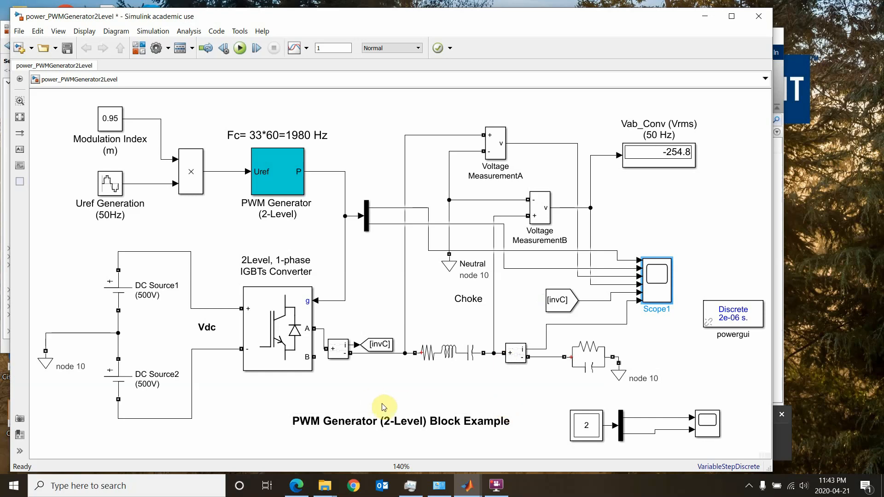
Step: Delete the node 10 block at the parallel RC load and wire the load's free end to converter terminal B
{"action": "left_click", "coordinate": [311, 339]}
{"action": "left_click", "coordinate": [617, 371]}
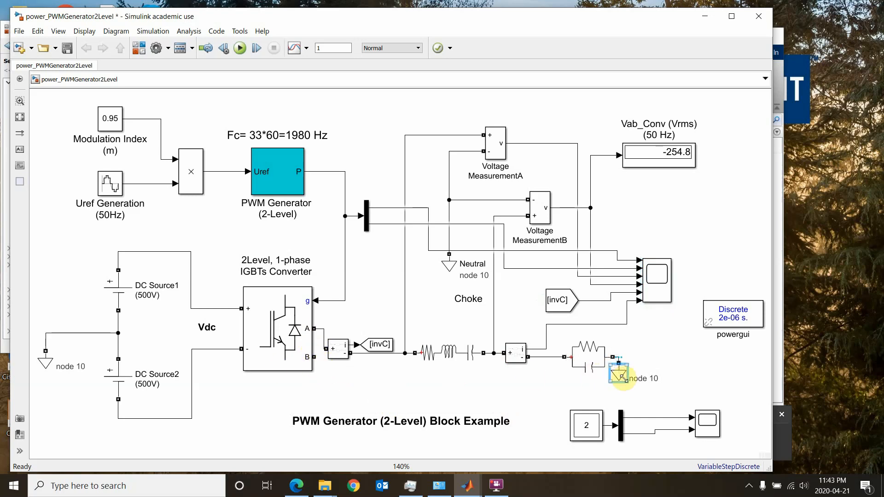
{"action": "key", "text": "Delete"}
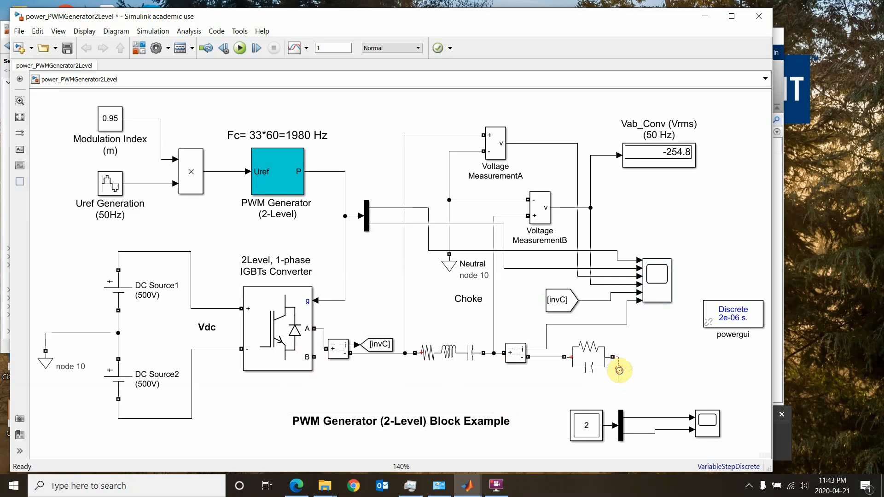
{"action": "left_click_drag", "start_coordinate": [618, 367], "coordinate": [315, 358]}
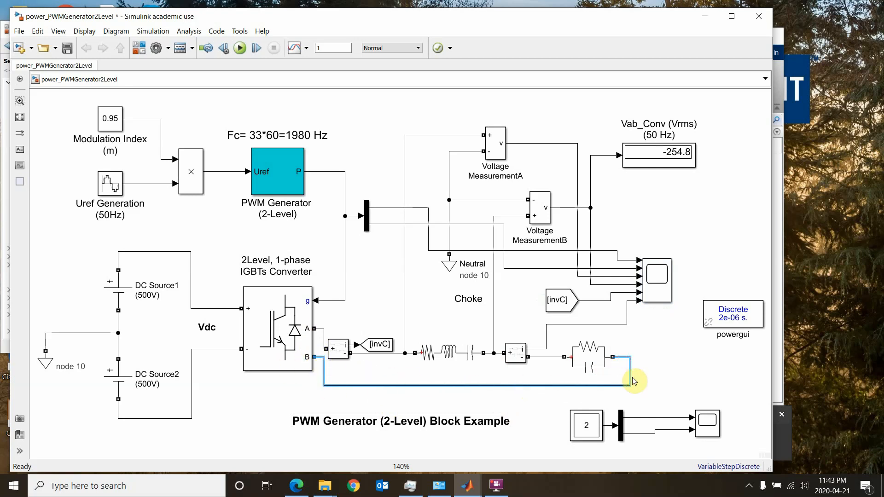
Step: Rerun the simulation with the rewired load, fit Scope1's axes to the signals, and zoom in on several cycles from about 0.39 to 0.49 s
{"action": "left_click", "coordinate": [239, 48]}
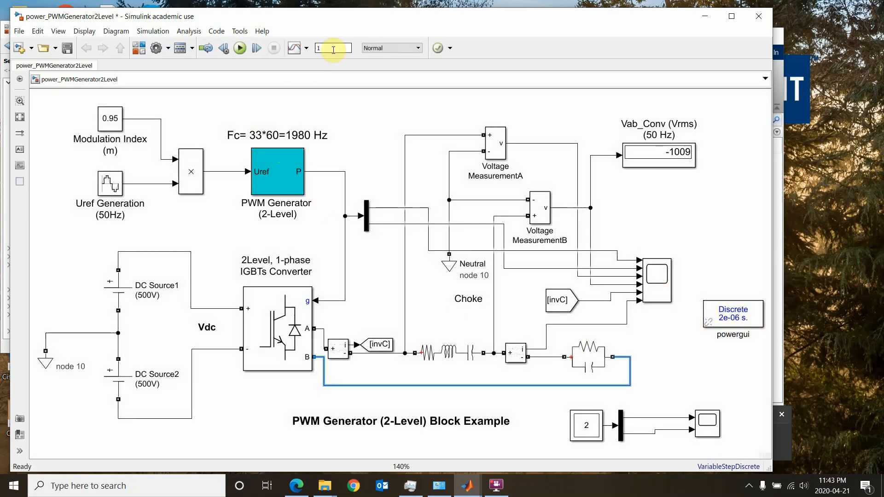
{"action": "double_click", "coordinate": [333, 49]}
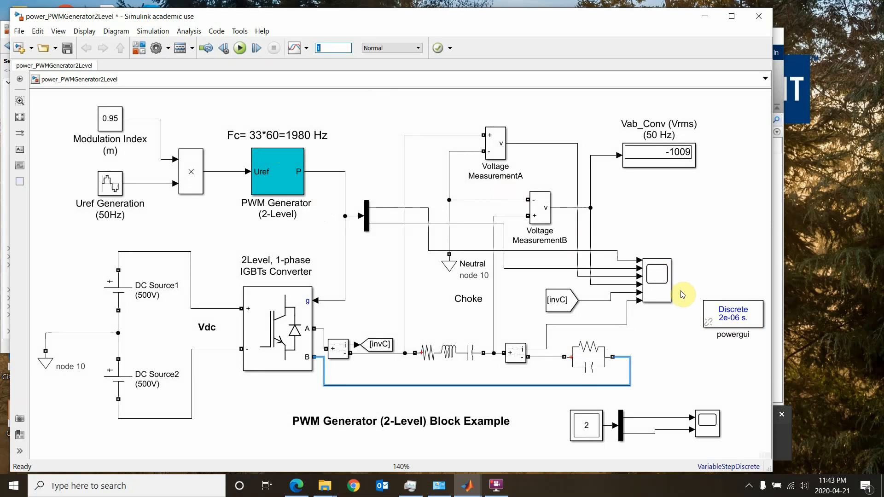
{"action": "double_click", "coordinate": [655, 281]}
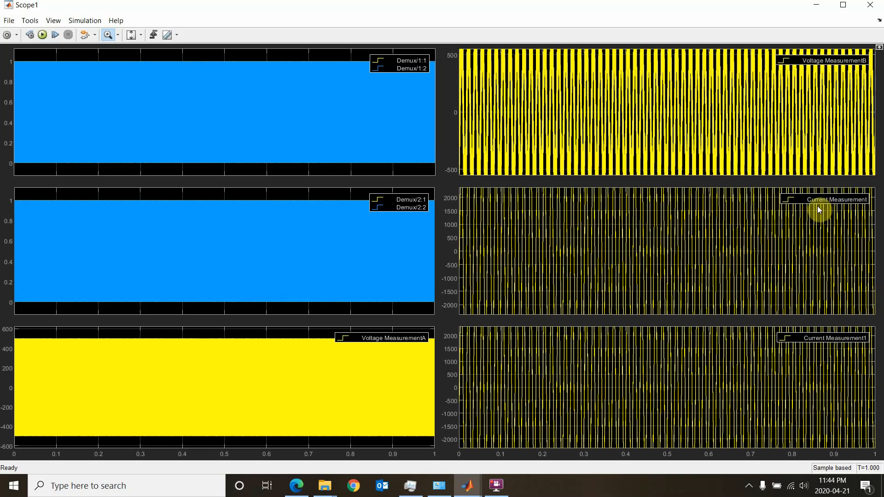
{"action": "left_click", "coordinate": [132, 35]}
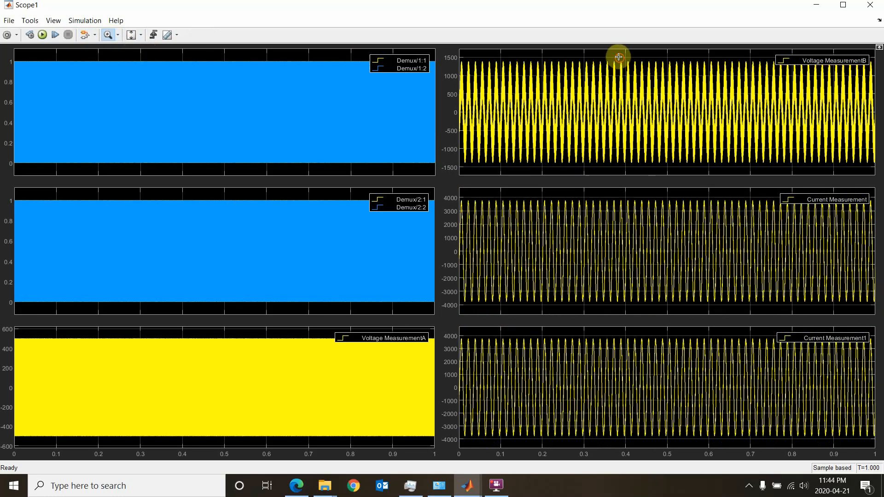
{"action": "left_click_drag", "start_coordinate": [619, 57], "coordinate": [661, 171]}
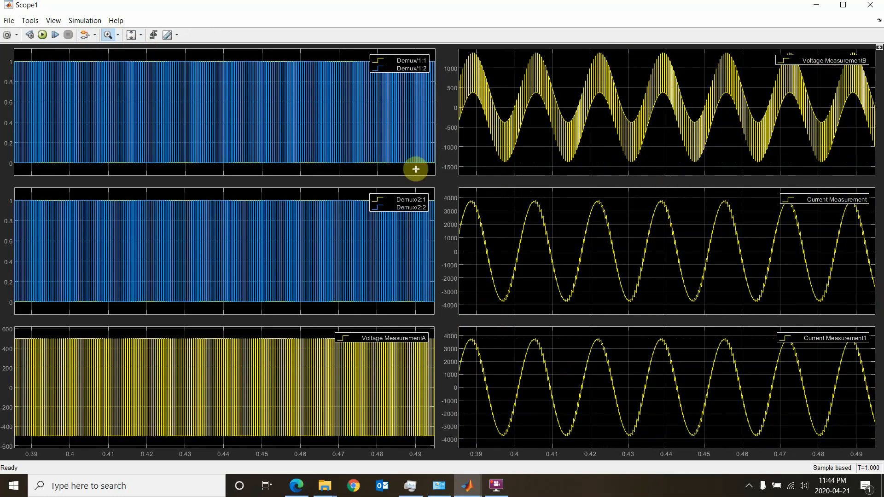
Step: Examine the Y-limits and other display settings of display 1 in Scope1's configuration properties
{"action": "right_click", "coordinate": [254, 94]}
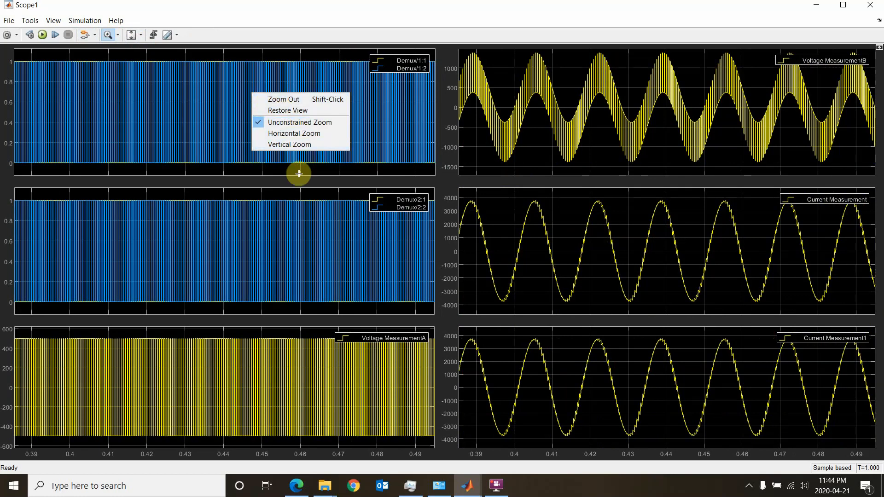
{"action": "left_click", "coordinate": [47, 21]}
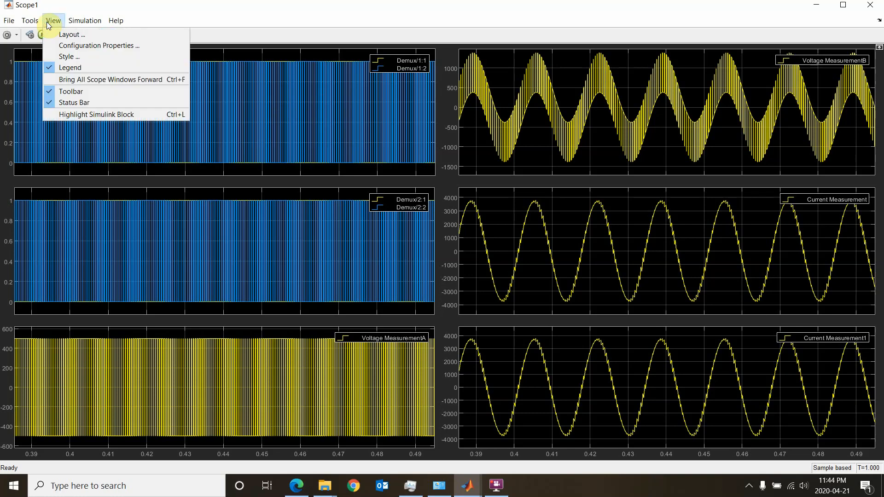
{"action": "left_click", "coordinate": [73, 46]}
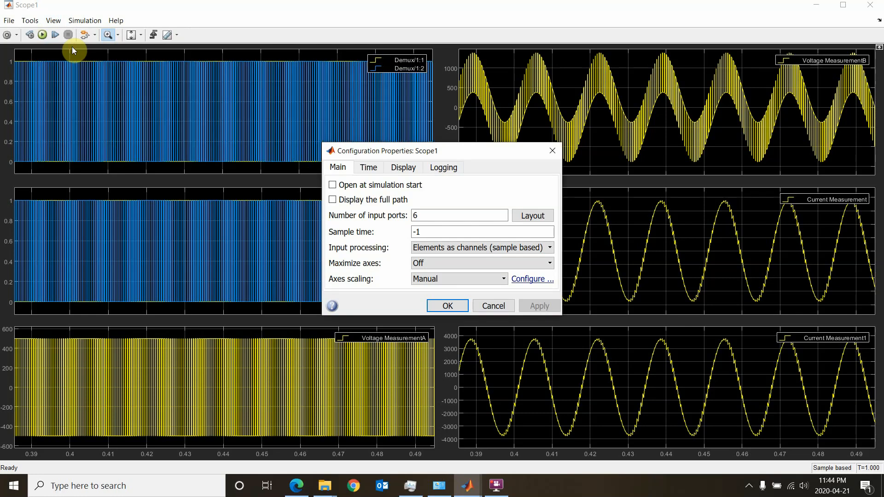
{"action": "left_click", "coordinate": [405, 168]}
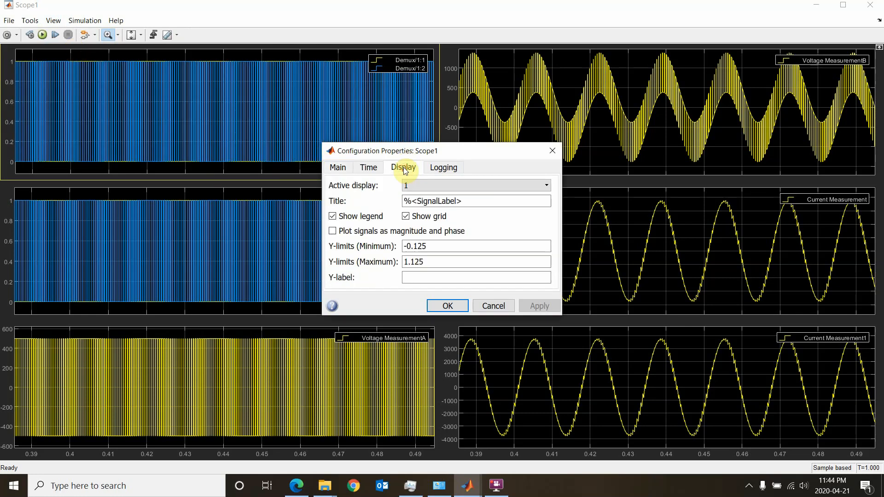
{"action": "left_click", "coordinate": [433, 246]}
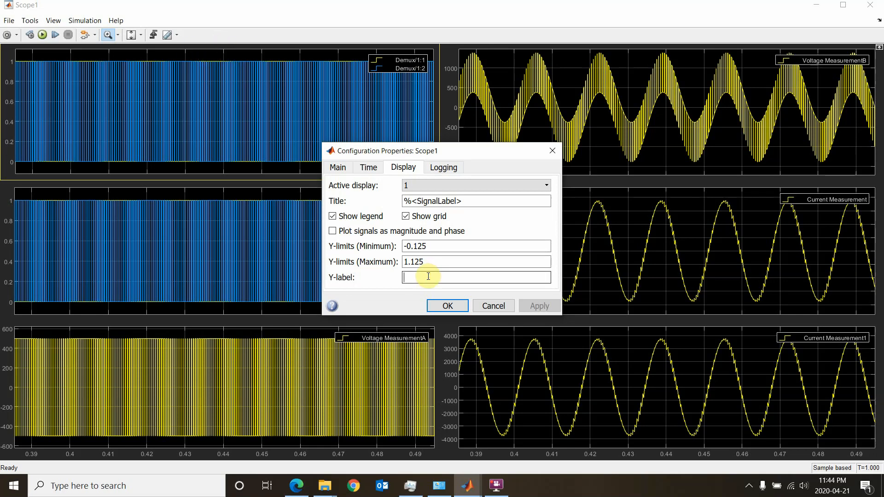
Step: Restore the original view of the Current Measurement1 plot in Scope1
{"action": "right_click", "coordinate": [570, 402]}
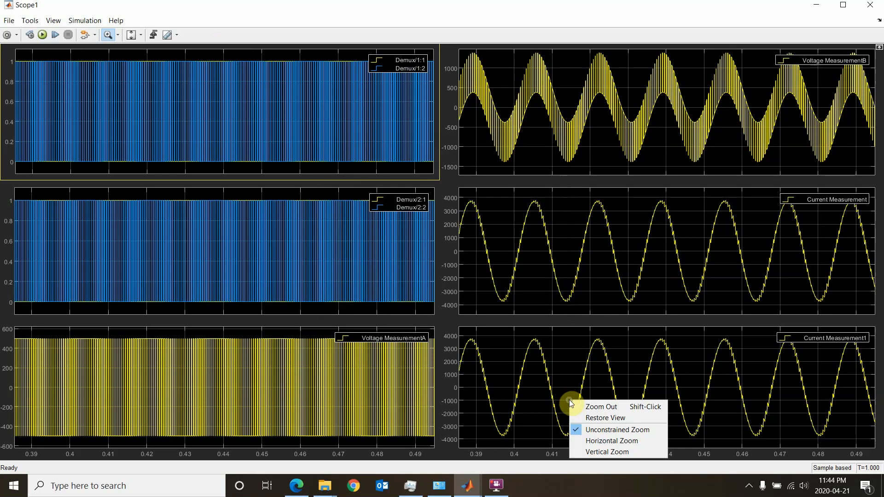
{"action": "left_click", "coordinate": [602, 417]}
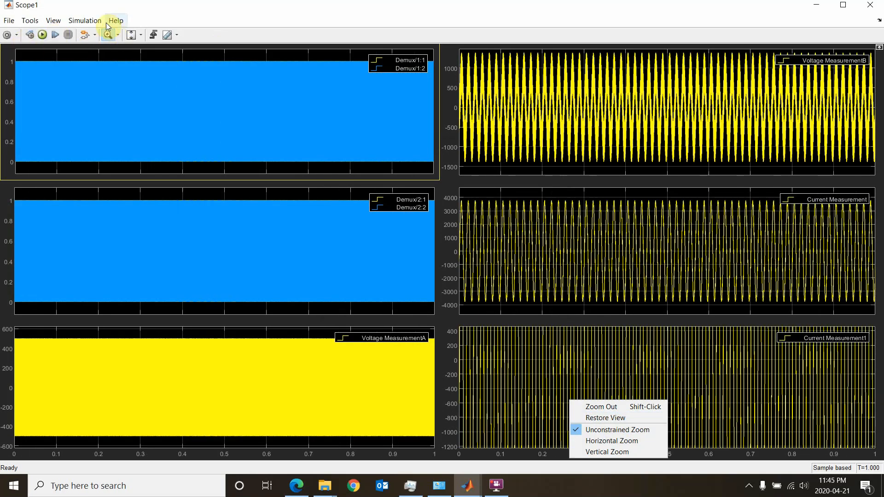
{"action": "right_click", "coordinate": [636, 368]}
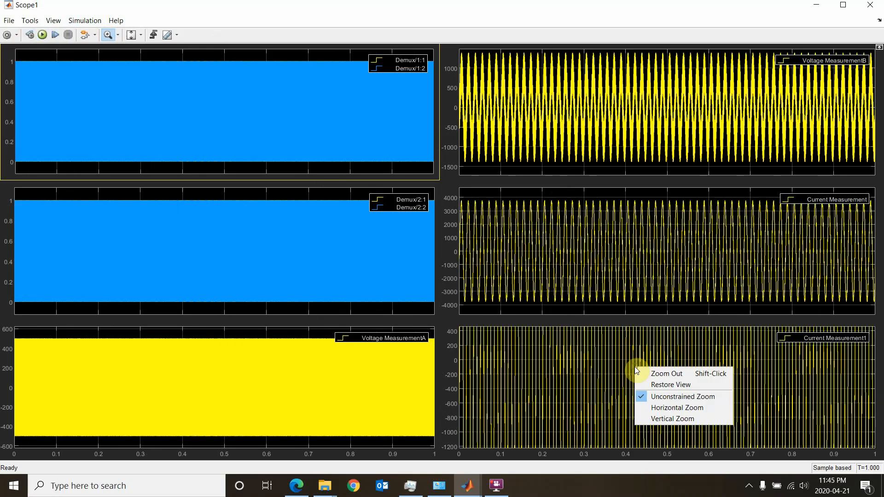
Step: Review the display and time settings in Scope1's configuration properties, and close both the dialog and the scope
{"action": "left_click", "coordinate": [53, 21]}
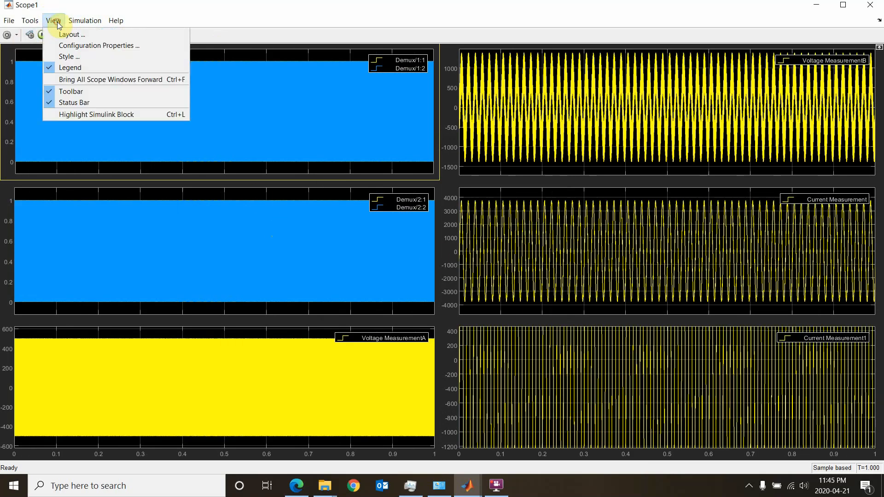
{"action": "left_click", "coordinate": [92, 49]}
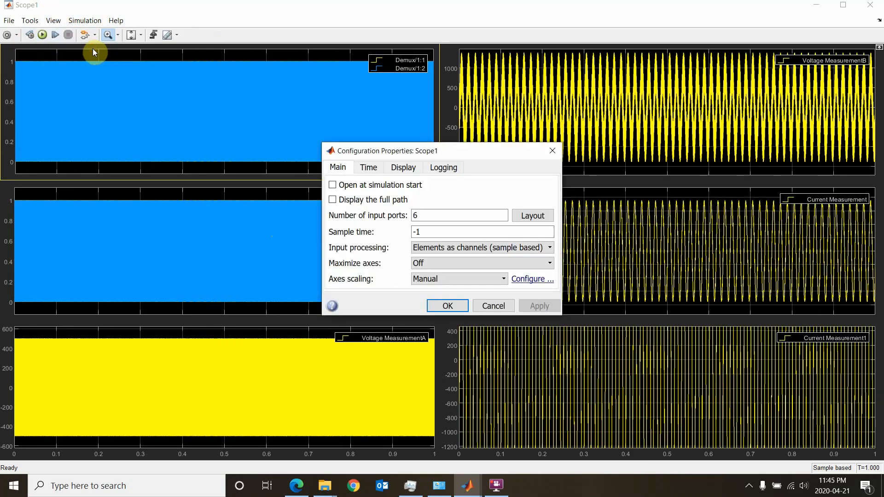
{"action": "left_click", "coordinate": [407, 170]}
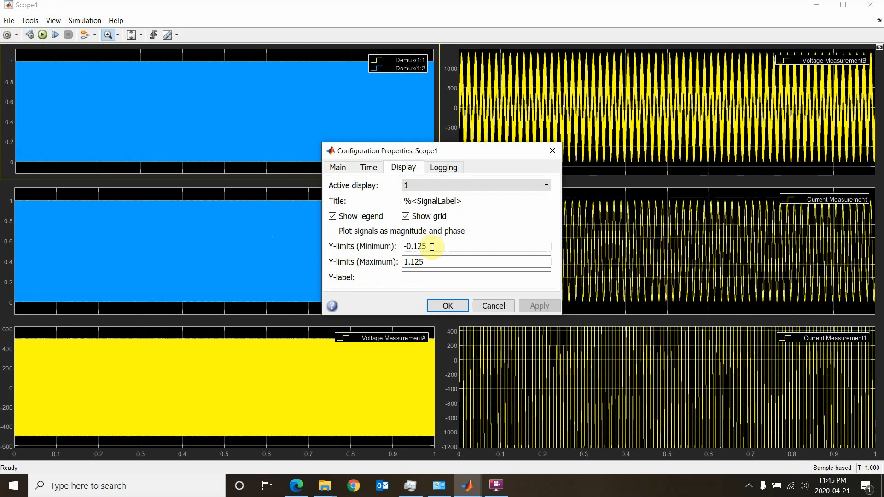
{"action": "left_click", "coordinate": [369, 168]}
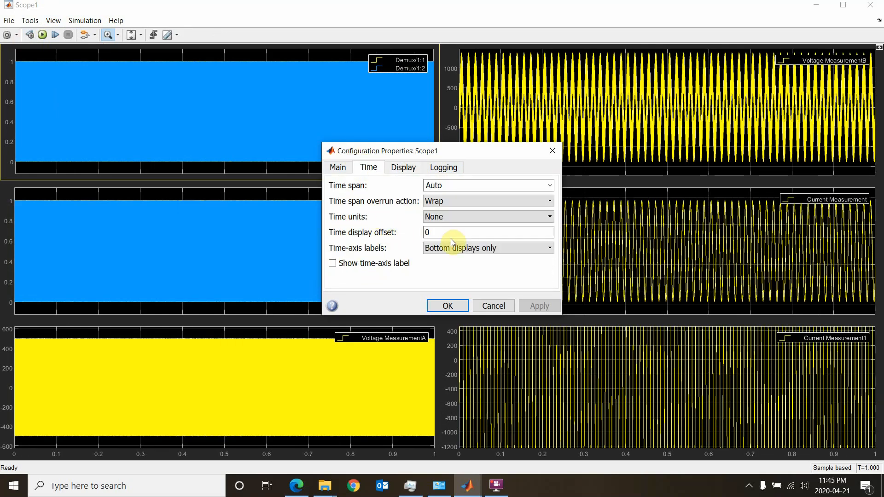
{"action": "left_click", "coordinate": [550, 150]}
{"action": "left_click", "coordinate": [874, 5]}
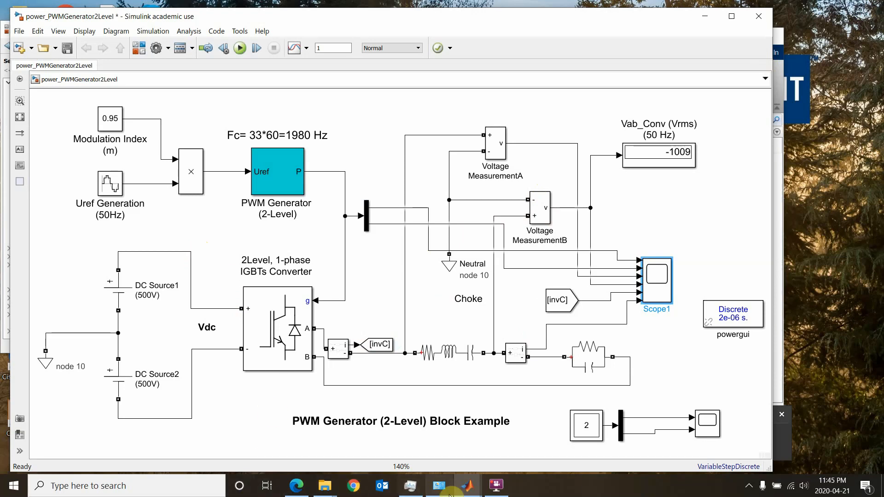
{"action": "left_click", "coordinate": [496, 485]}
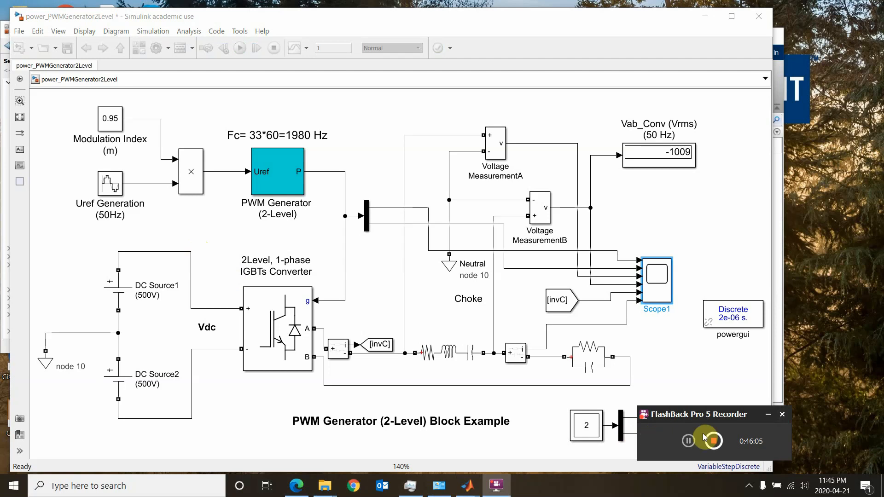